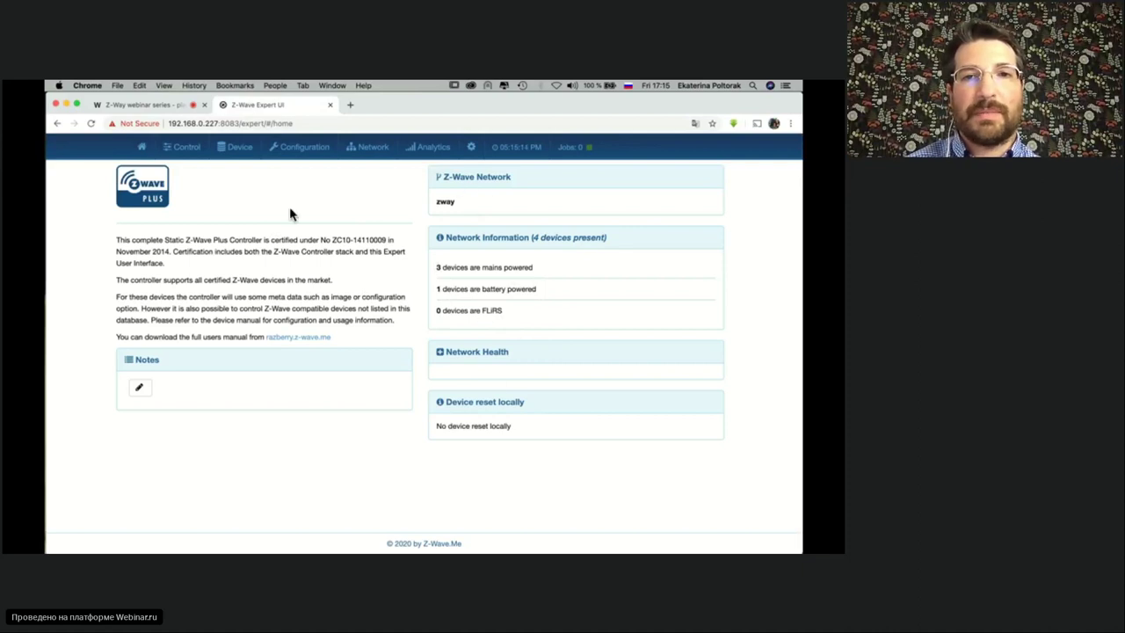
Show the Switch page with three Fibaro Double Switch channels and the Philio Plug.
left_click(187, 157)
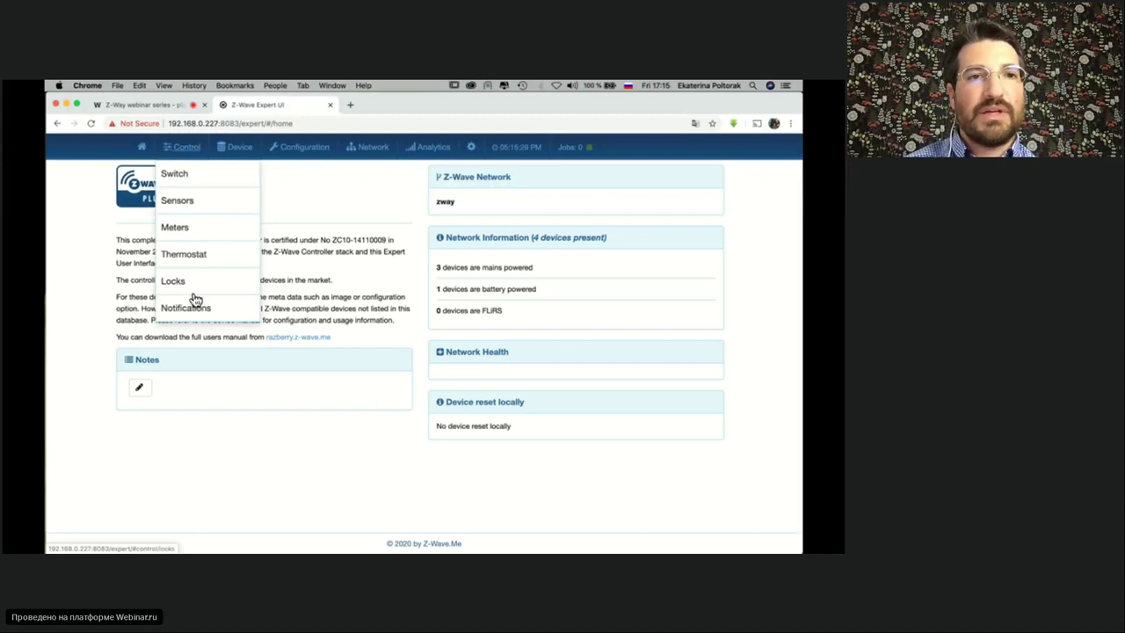
left_click(182, 177)
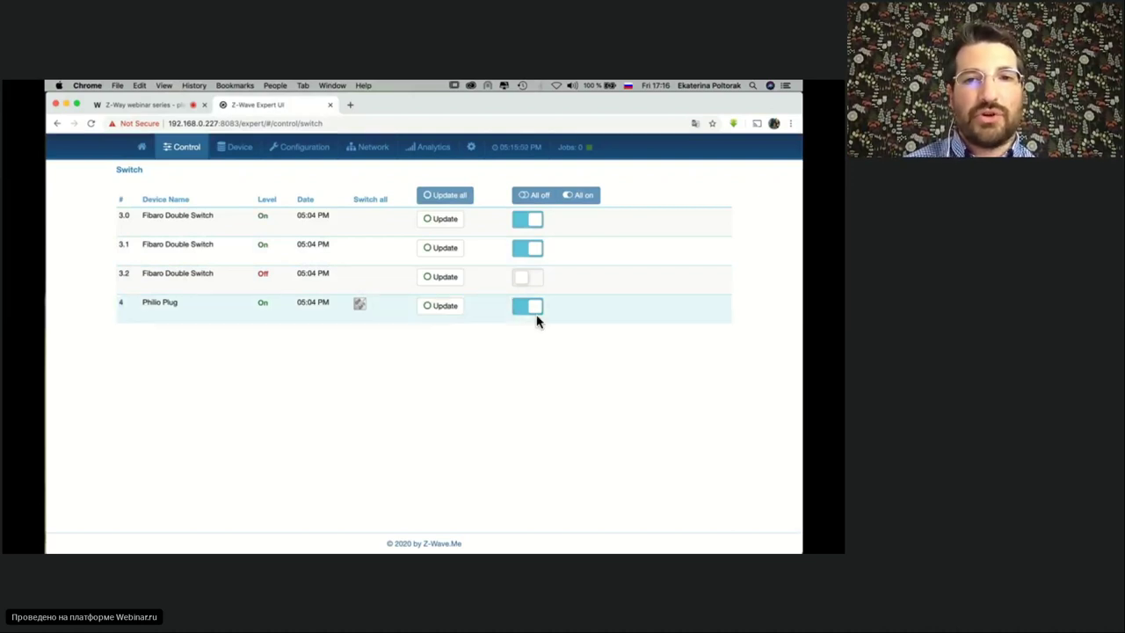
left_click(174, 145)
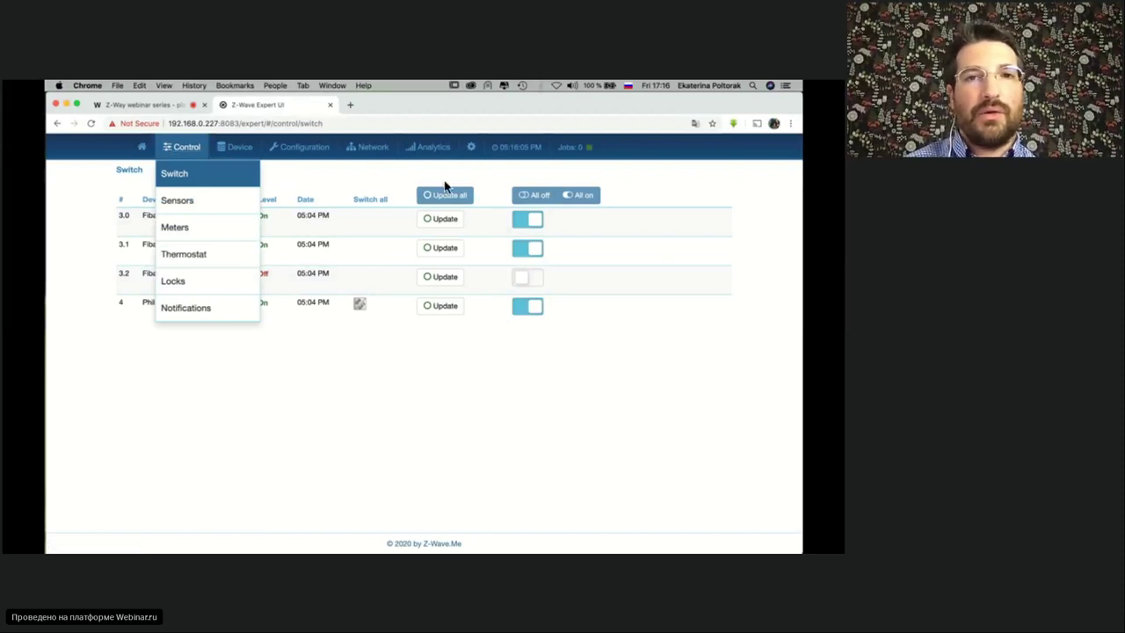
left_click(445, 191)
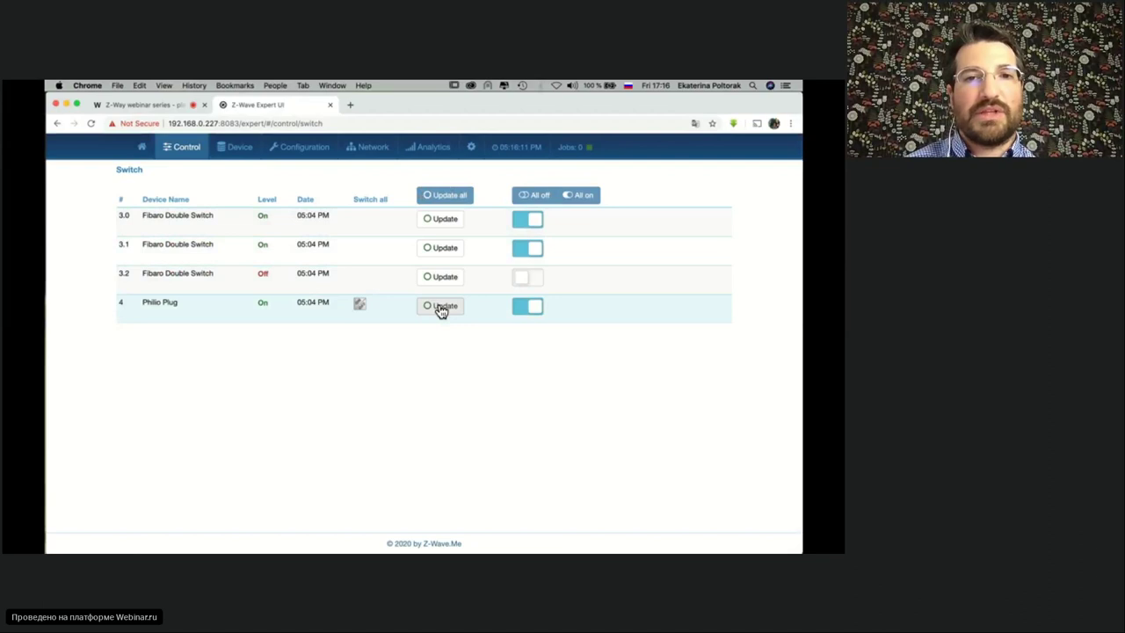
left_click(184, 155)
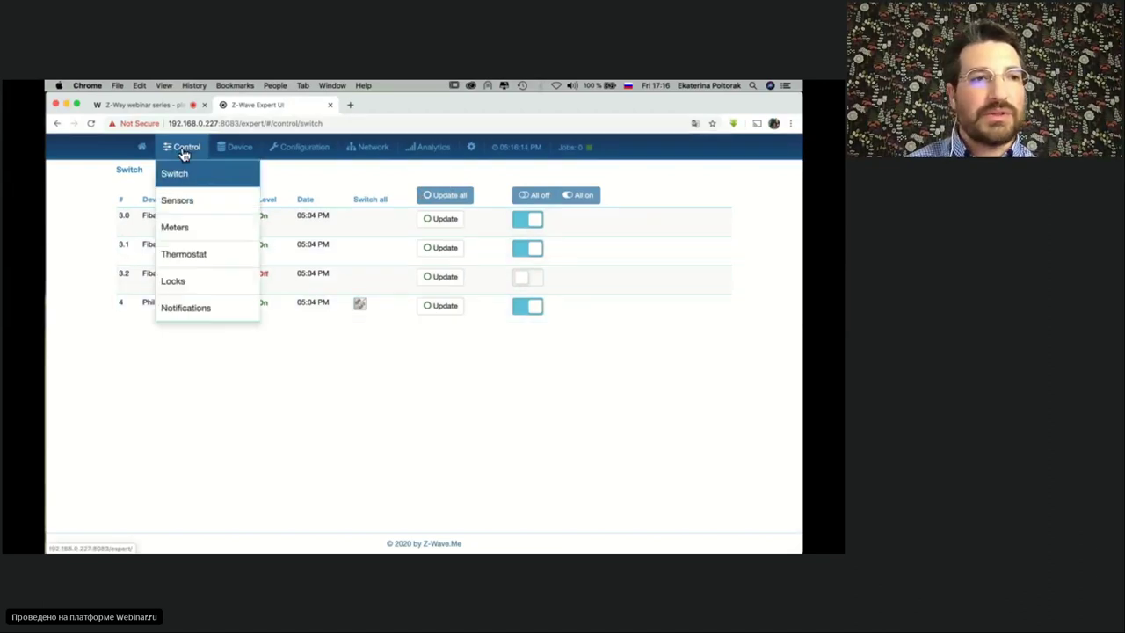
Show the Sensor data page and highlight the Tamper device type.
left_click(181, 204)
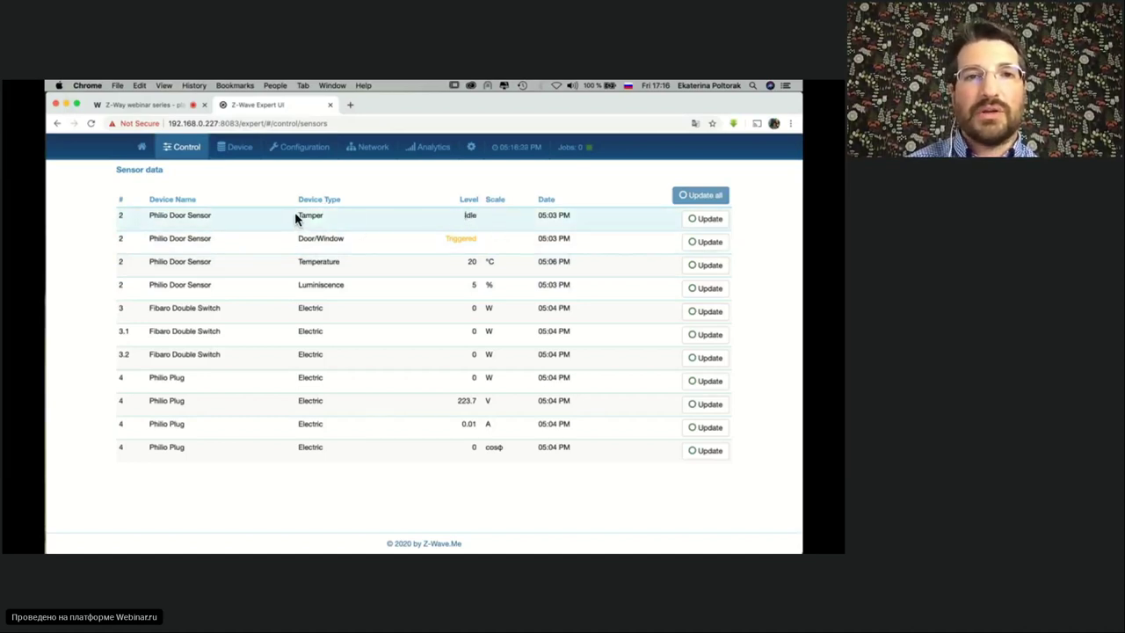
left_click_drag(296, 216, 350, 243)
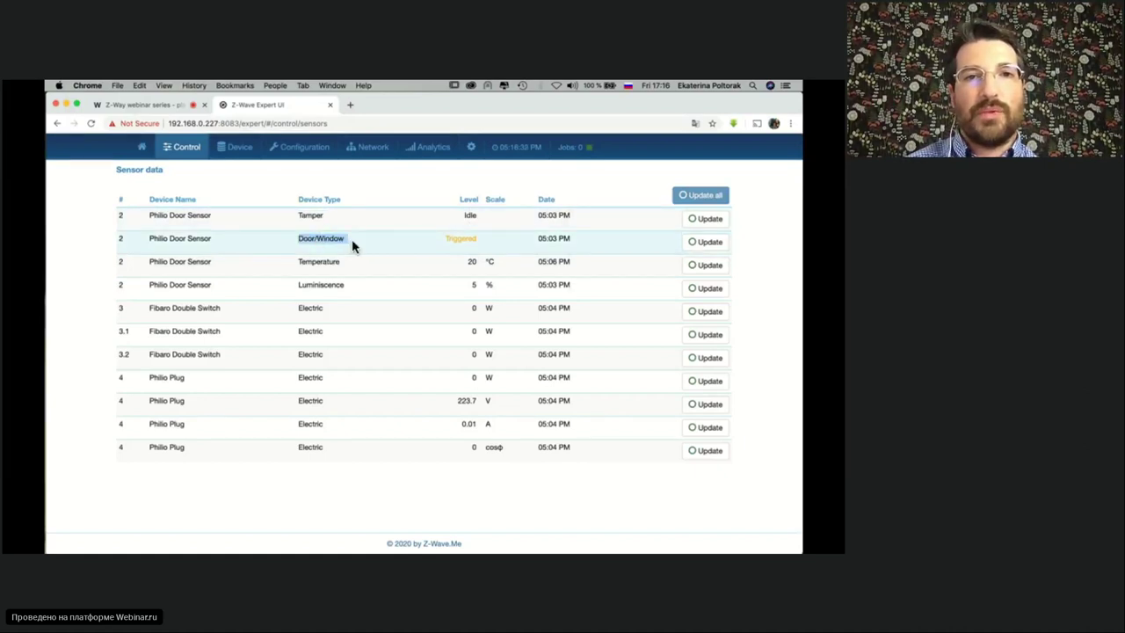
left_click(297, 264)
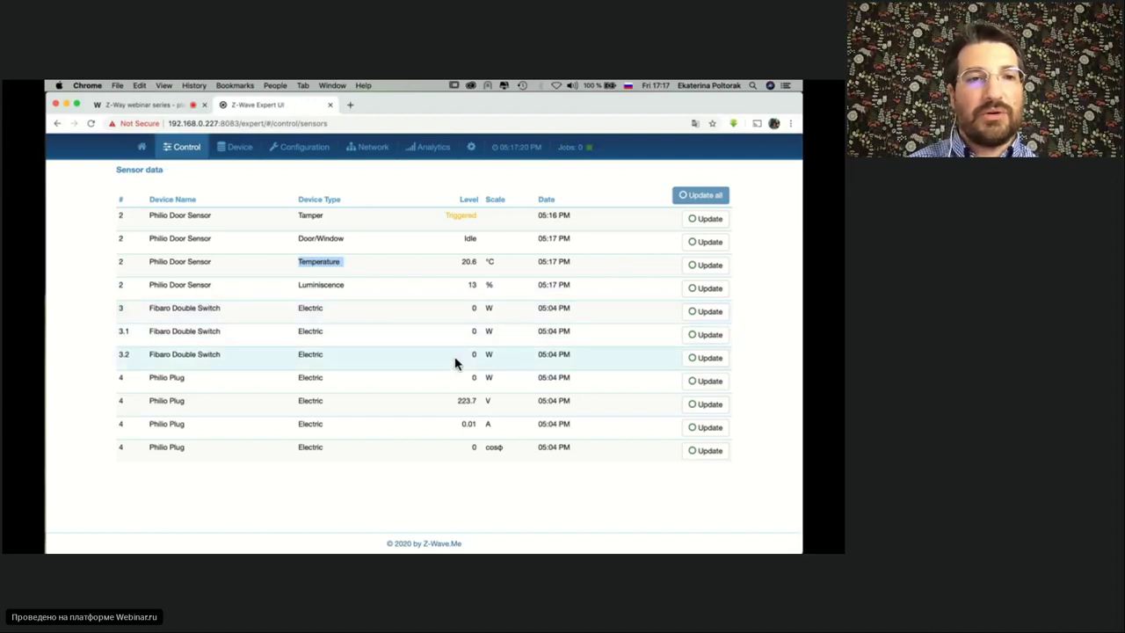
Point out the Philio Plug's voltage, current and cosφ readings, then go to Meters.
left_click(126, 312)
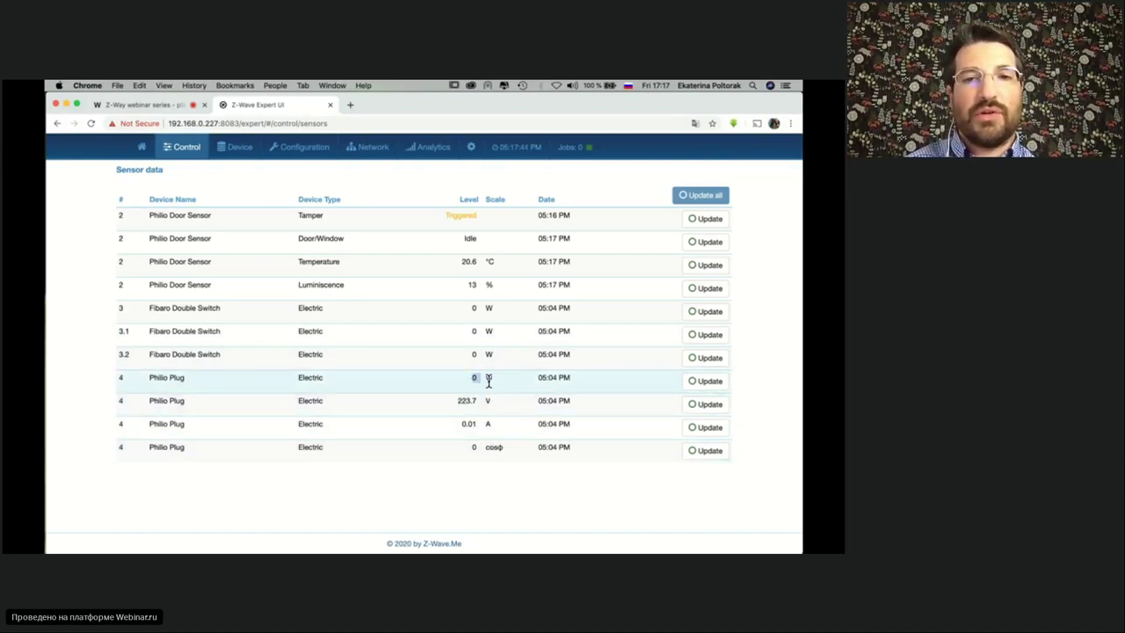
left_click_drag(484, 410, 469, 424)
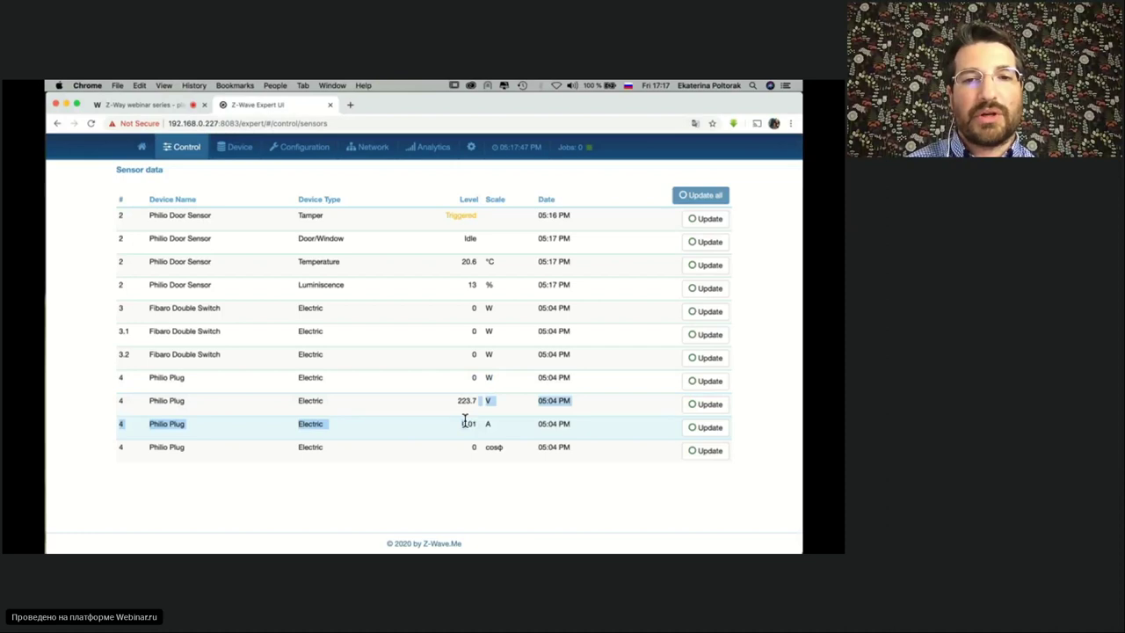
left_click(458, 423)
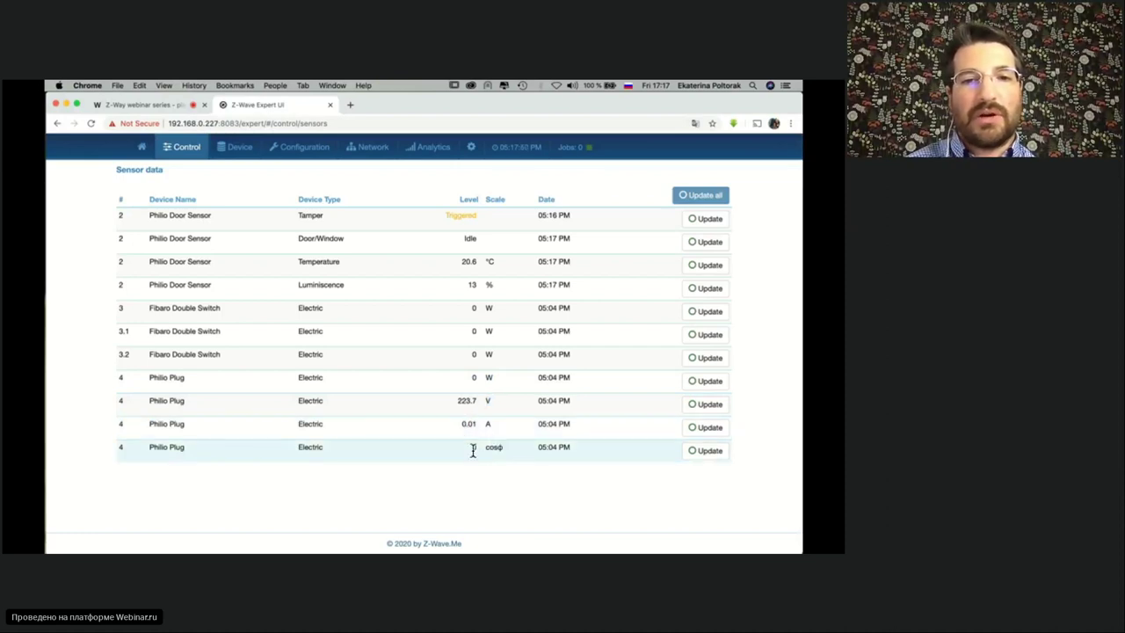
left_click_drag(470, 449, 495, 447)
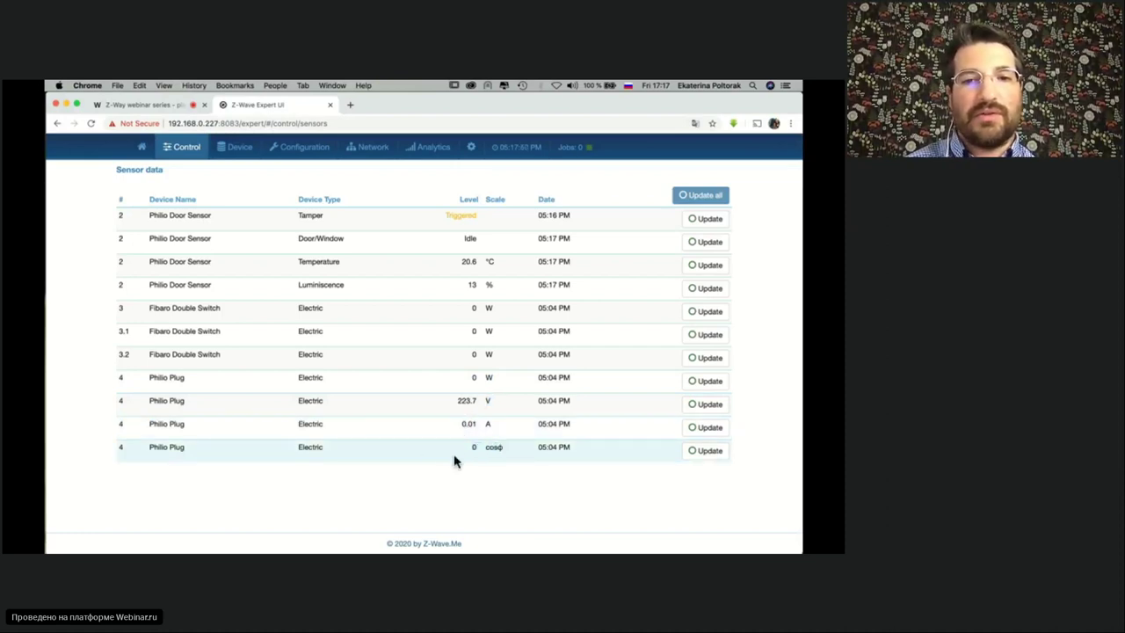
left_click(181, 146)
left_click(181, 229)
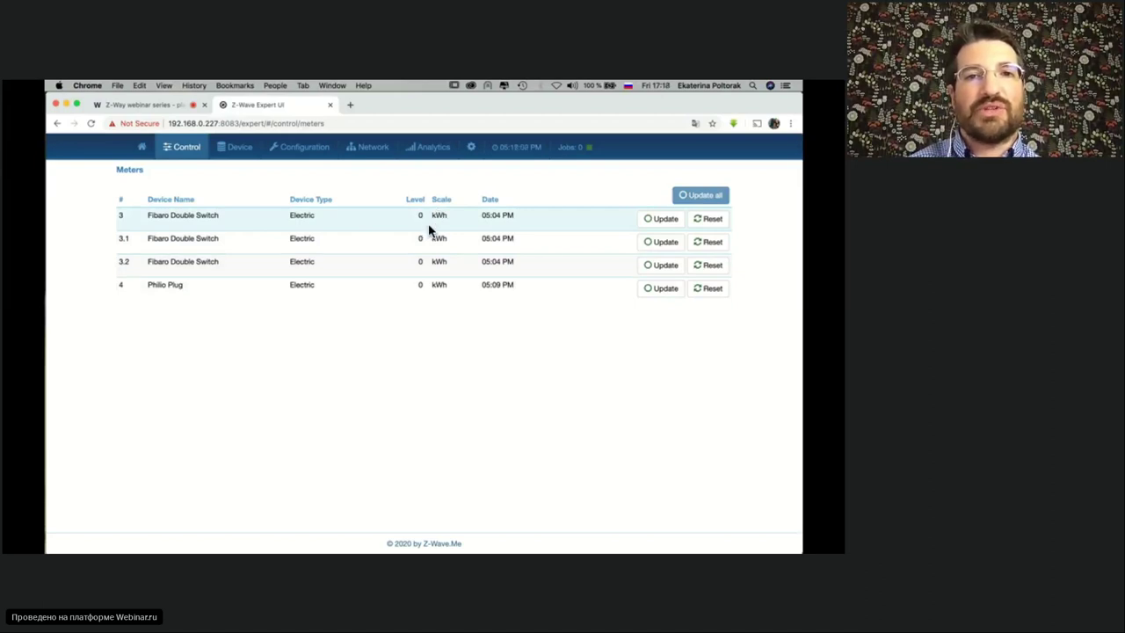
View the empty Thermostat page.
left_click(181, 151)
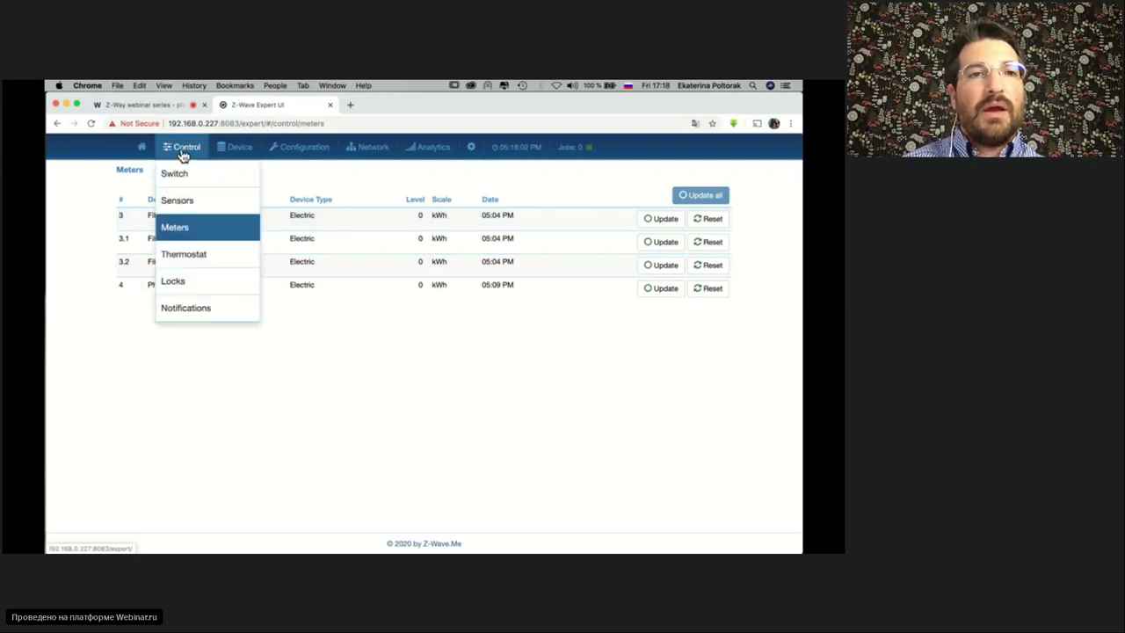
left_click(195, 258)
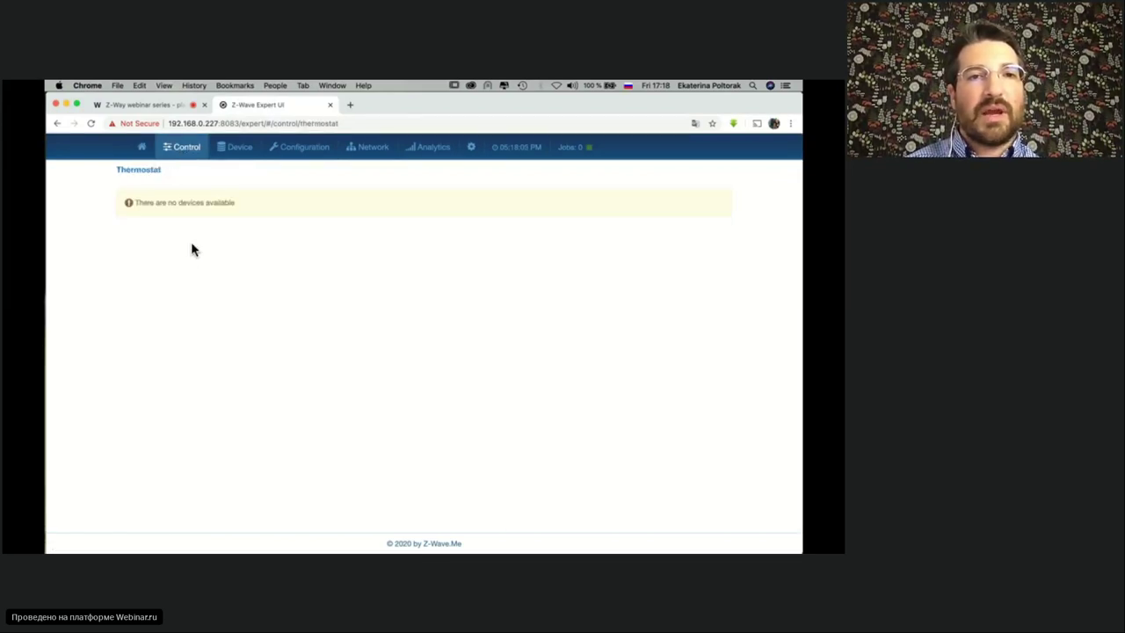
left_click(172, 148)
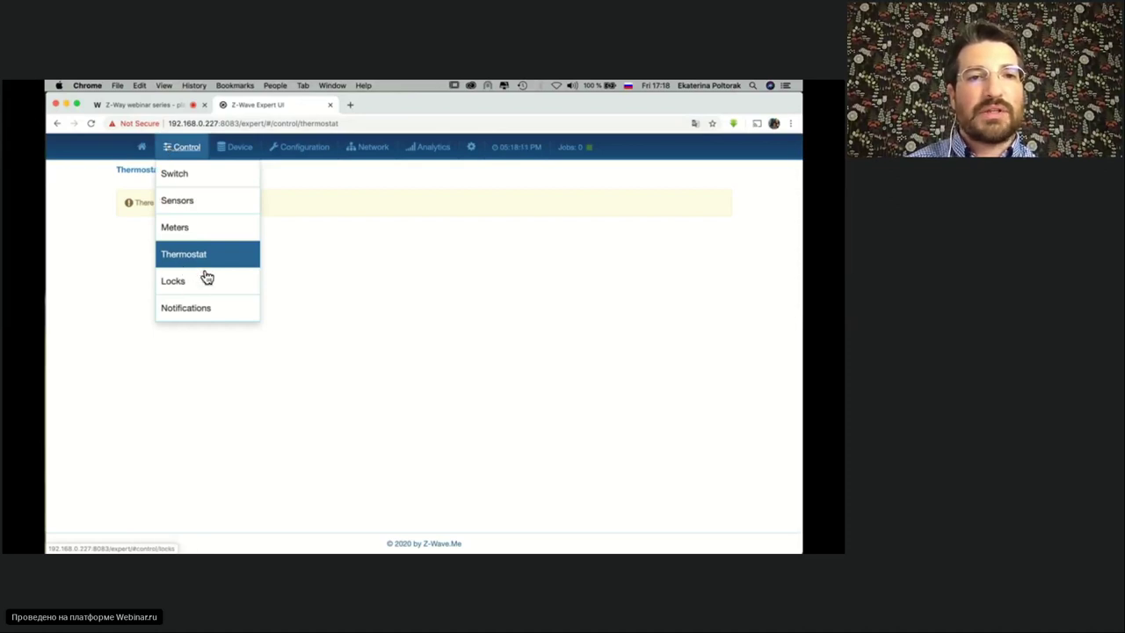
Go to the Notifications page listing Access Control, Heat and Power Management entries.
left_click(288, 262)
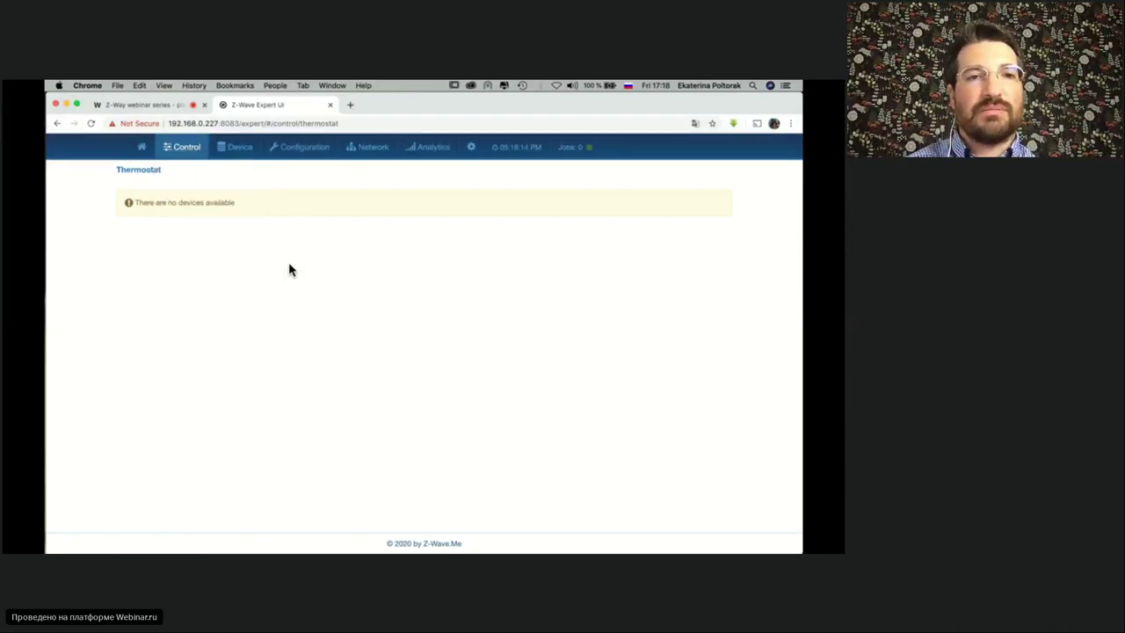
left_click(185, 150)
left_click(179, 310)
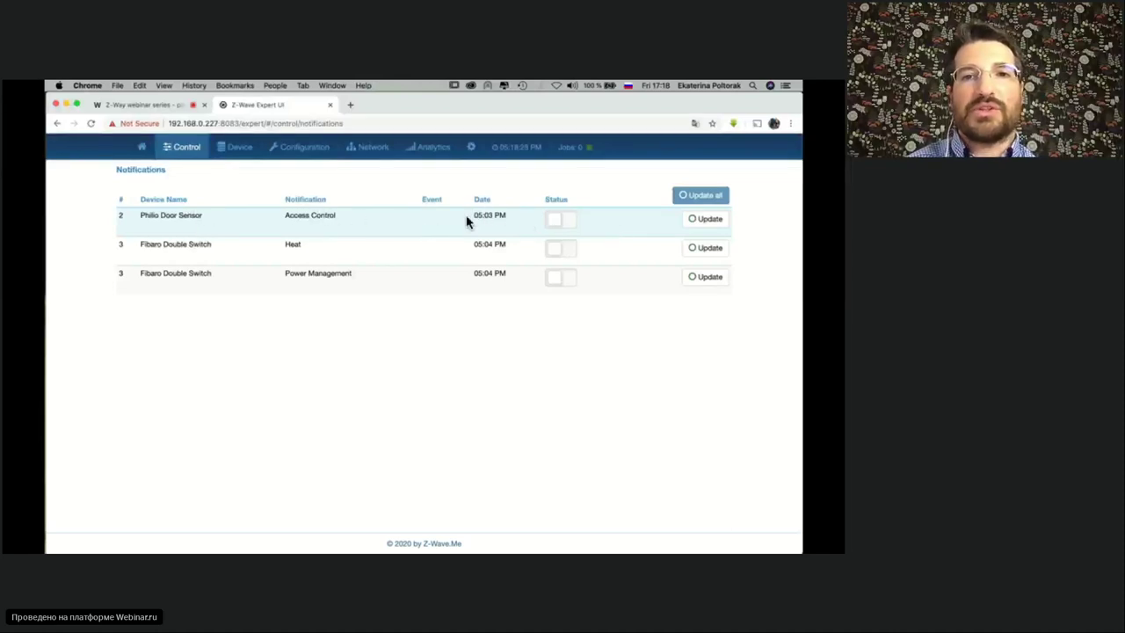
Highlight the Heat and Power Management notifications, then bring up the Device page list.
double_click(292, 244)
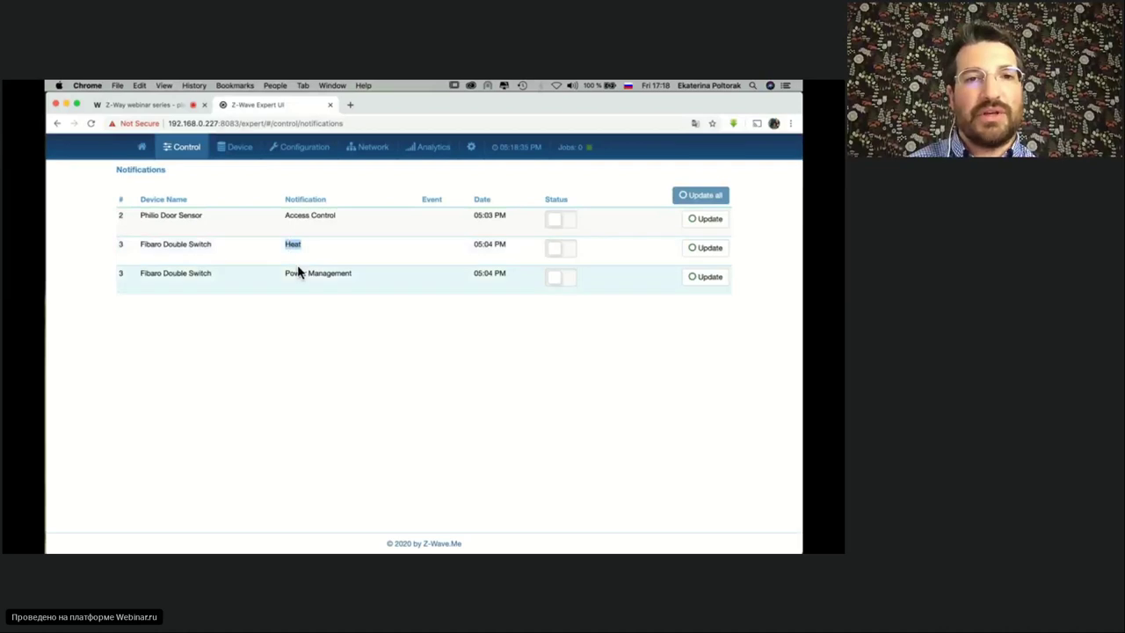
double_click(297, 272)
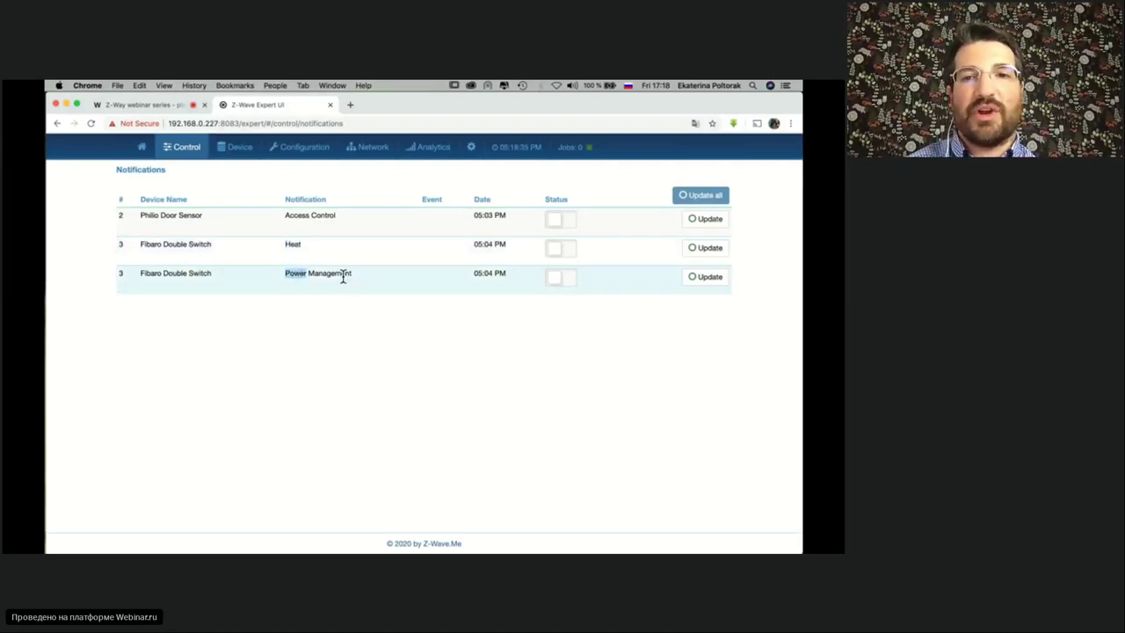
left_click(186, 152)
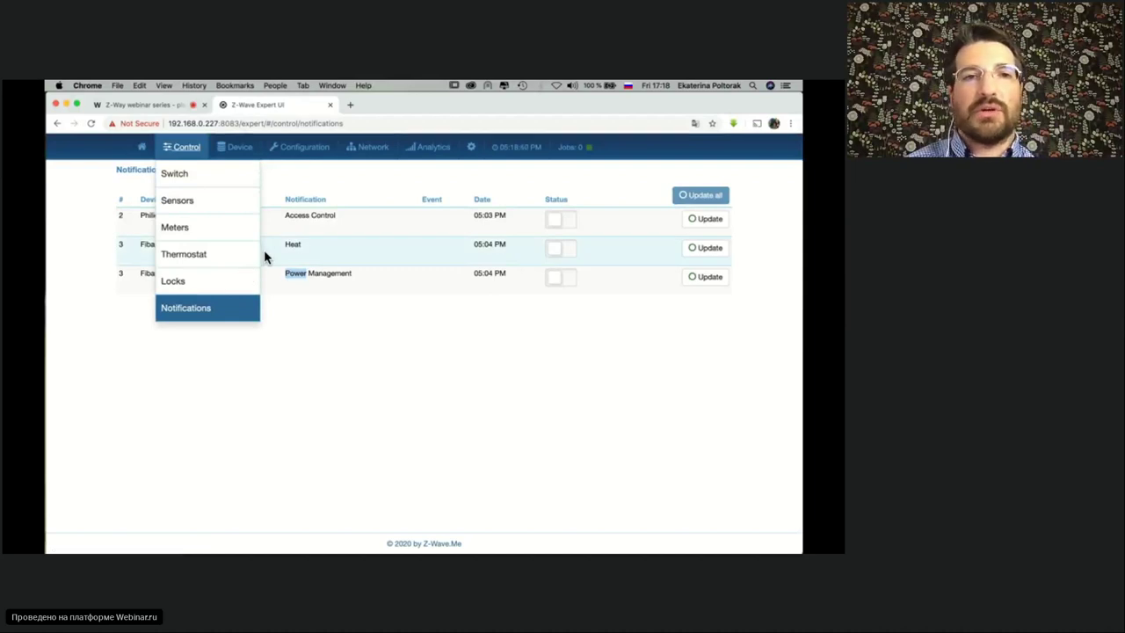
left_click(304, 180)
left_click(241, 148)
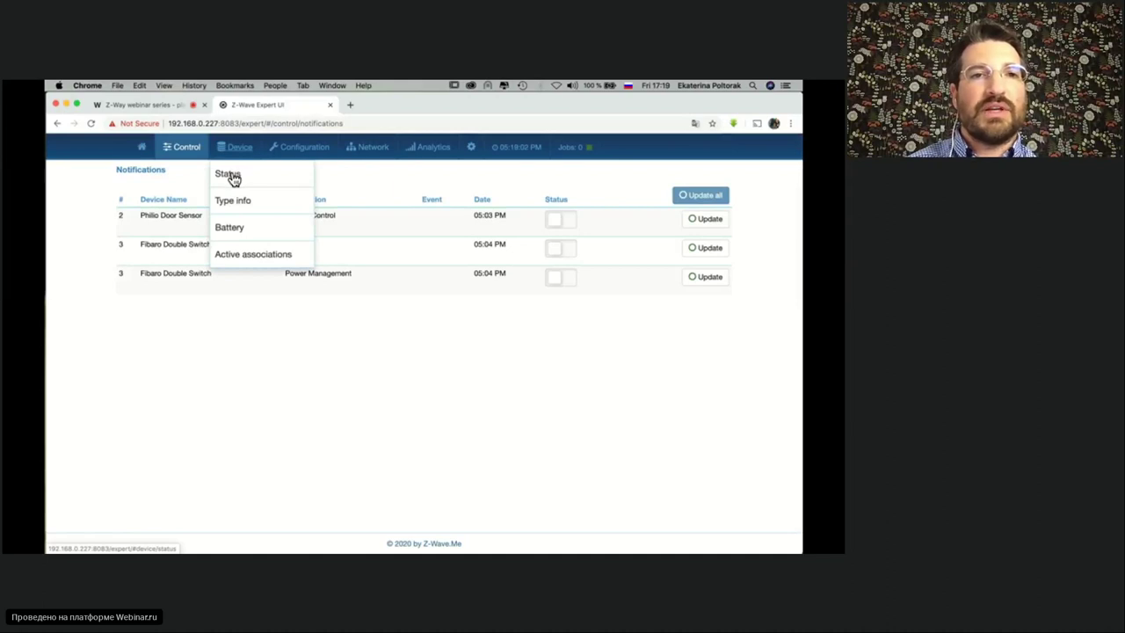
Show device Status, where the Philio Door Sensor sleeps until 06:17 PM.
left_click(231, 174)
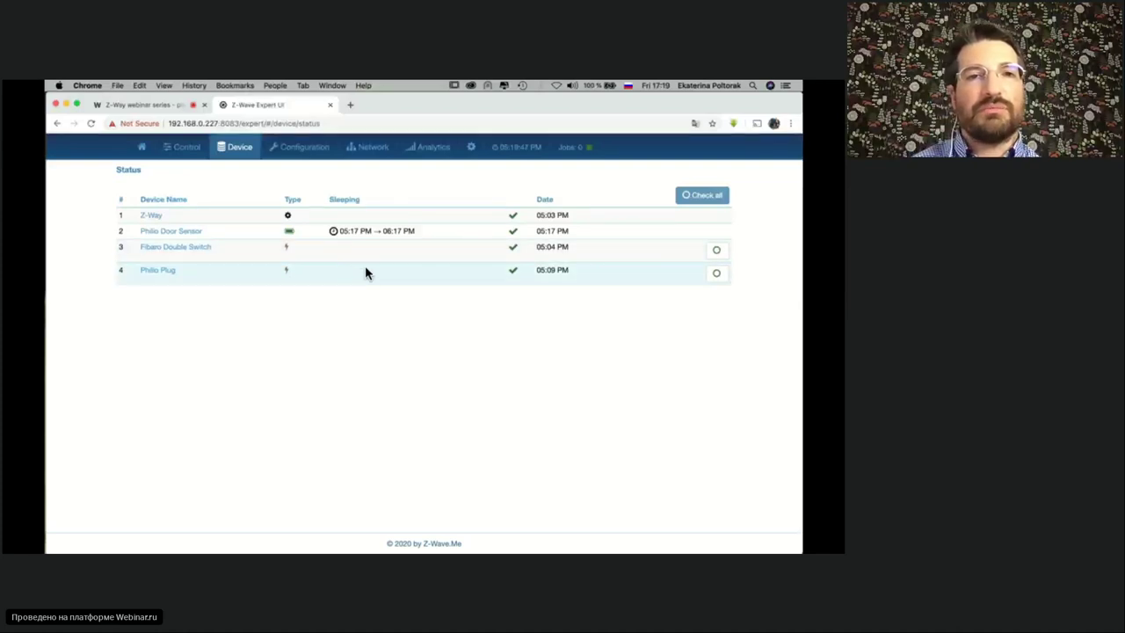
left_click(240, 147)
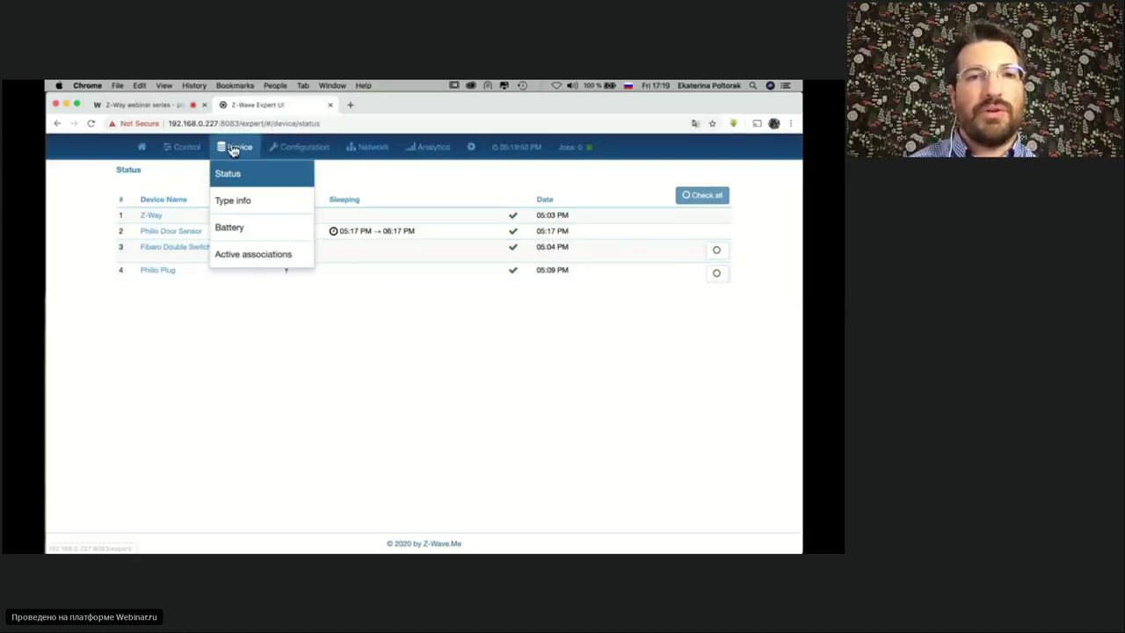
Show Type info, pointing out the door sensor's 6.51.06 version and rows 2-4 device types.
left_click(234, 201)
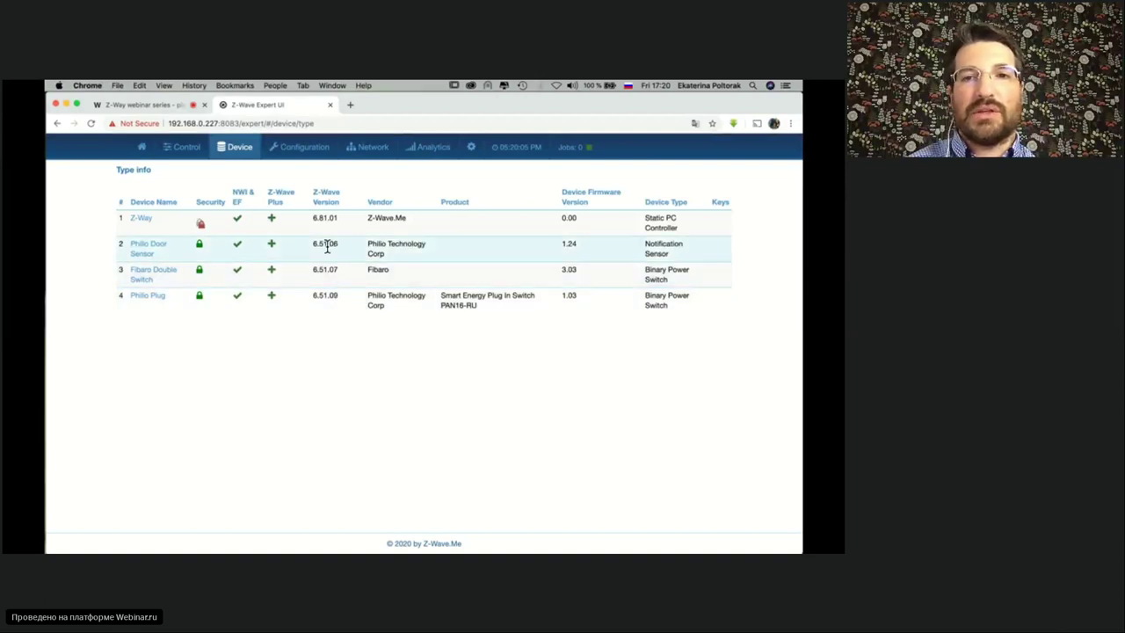
left_click_drag(314, 244, 338, 246)
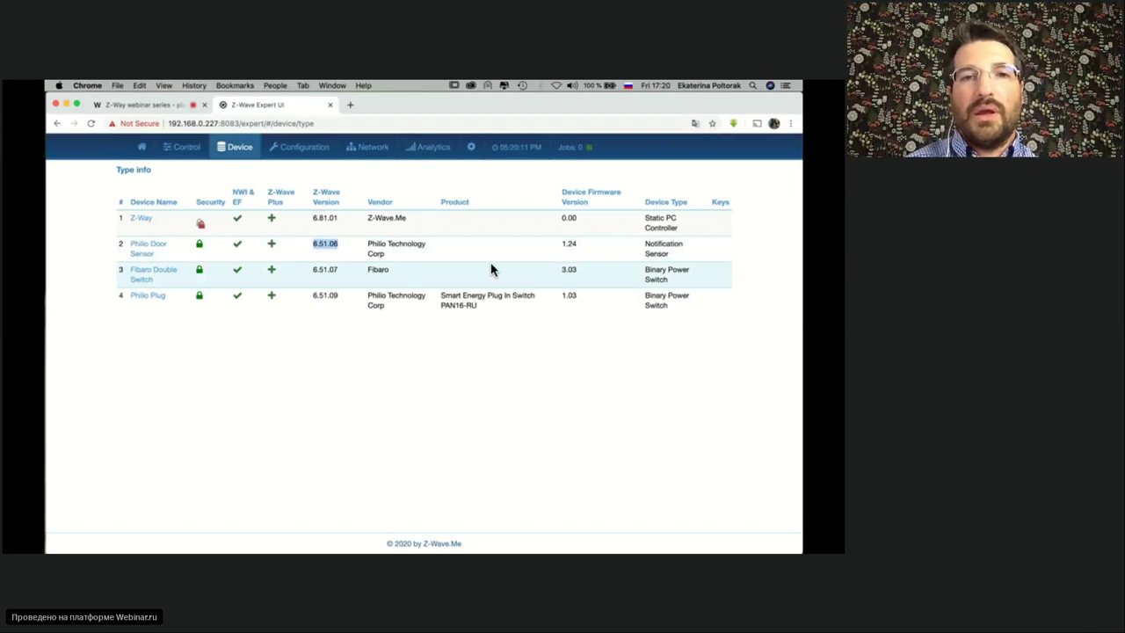
left_click_drag(644, 243, 575, 258)
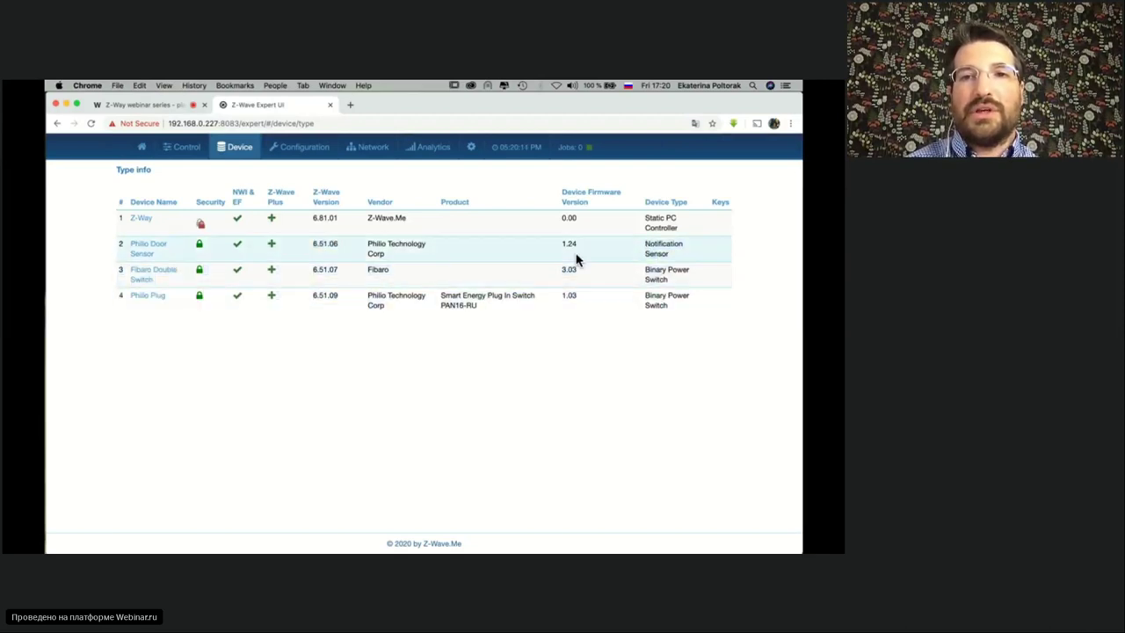
left_click(567, 269)
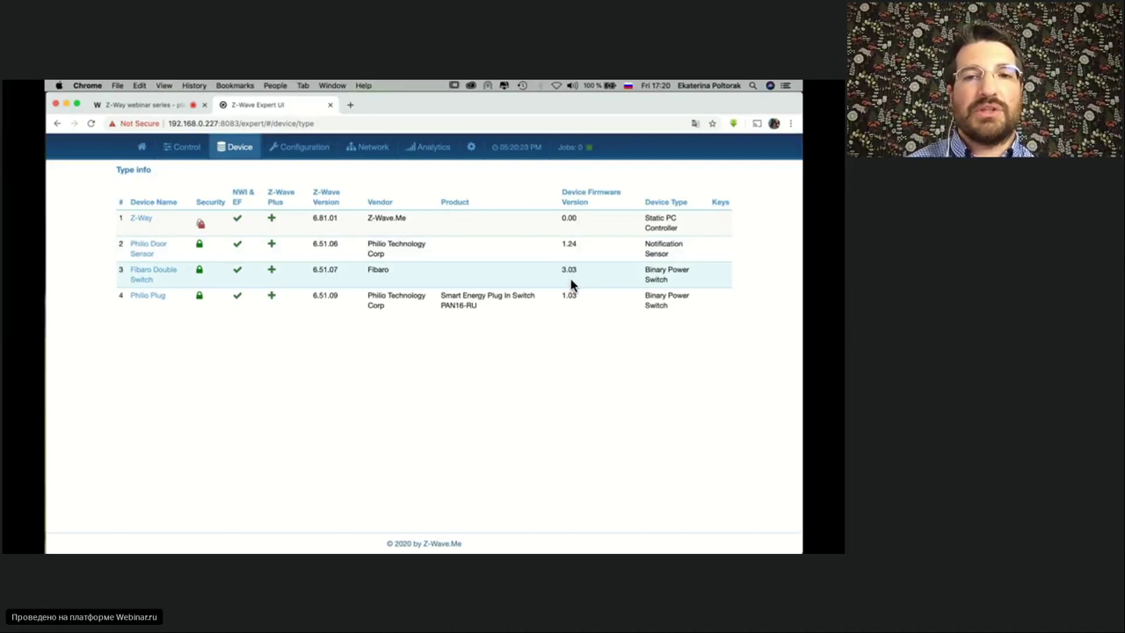
left_click(222, 149)
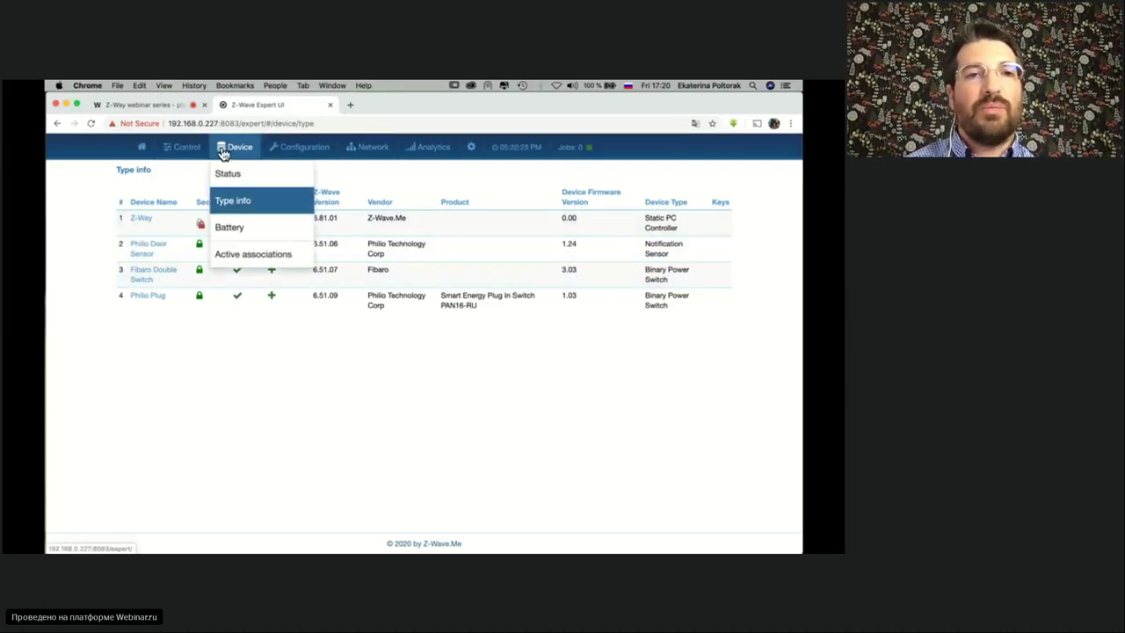
Check battery levels, then view active associations with Lifeline groups shown for all devices.
left_click(230, 231)
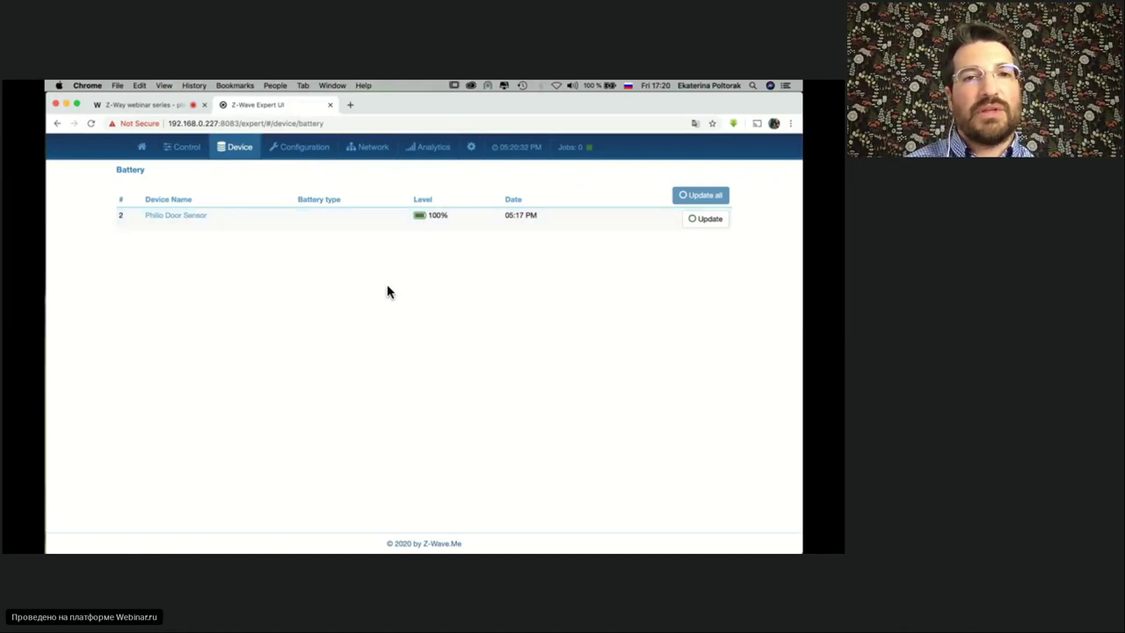
left_click(233, 149)
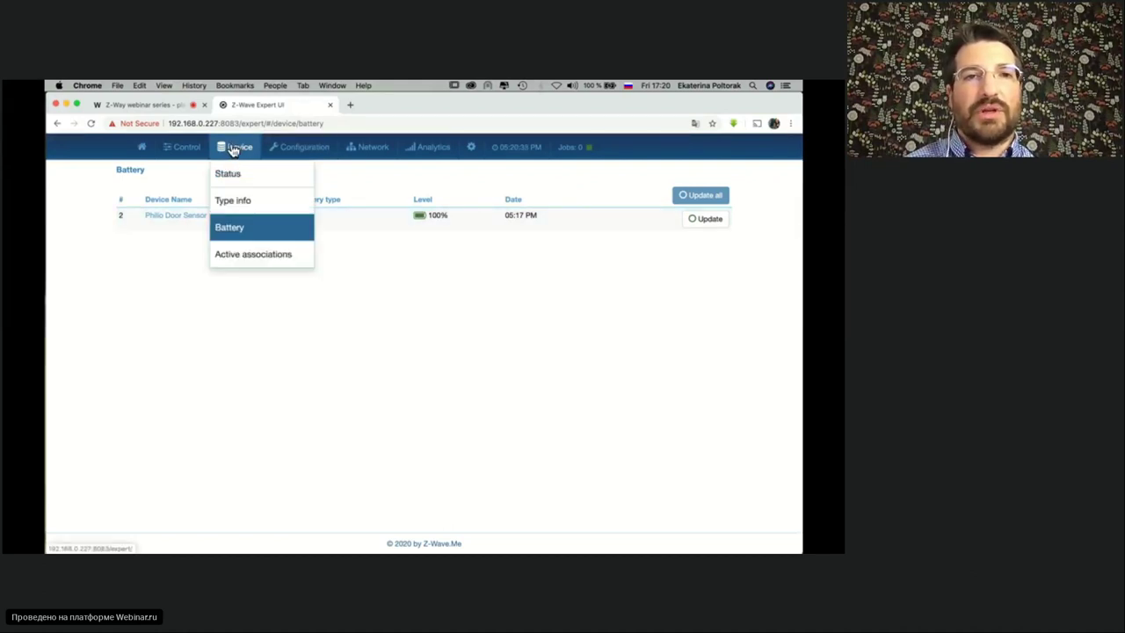
left_click(241, 254)
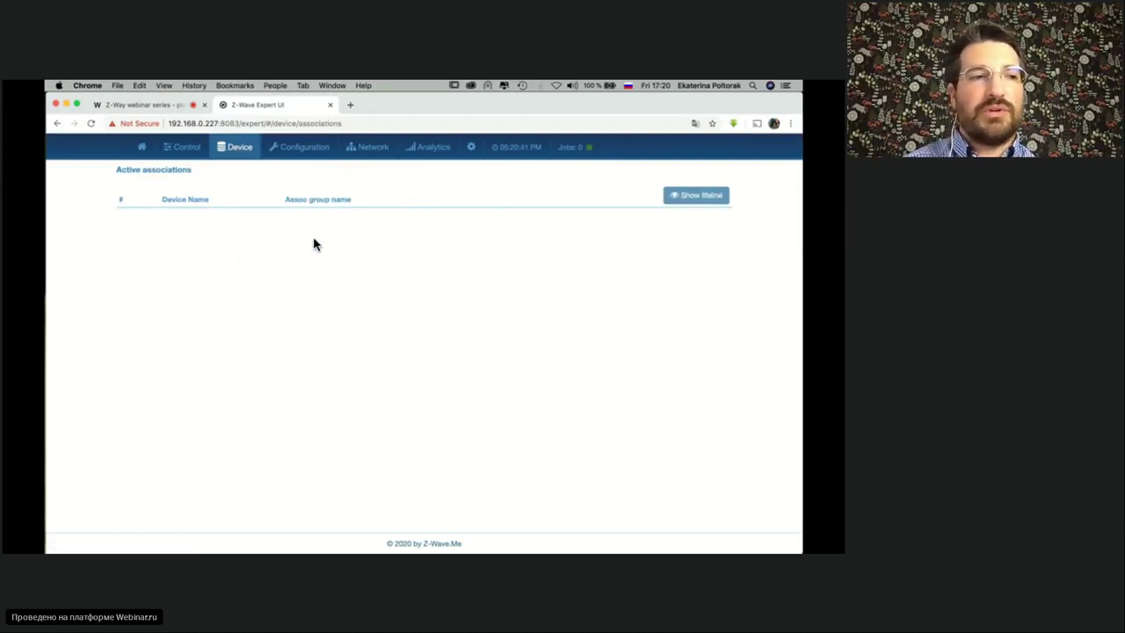
left_click(707, 195)
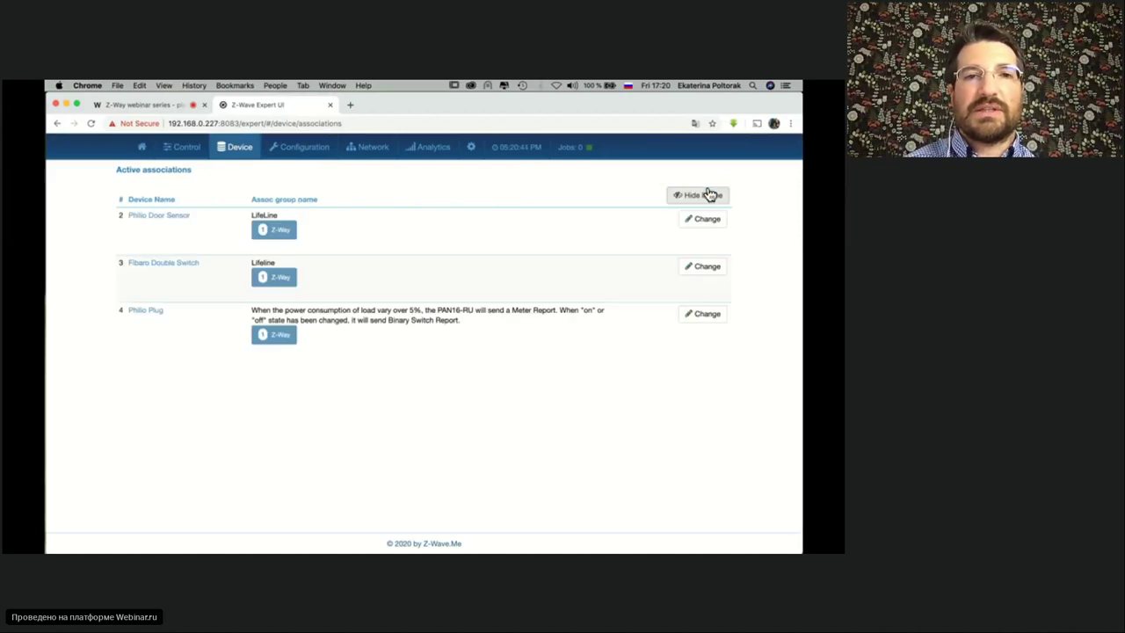
left_click(675, 202)
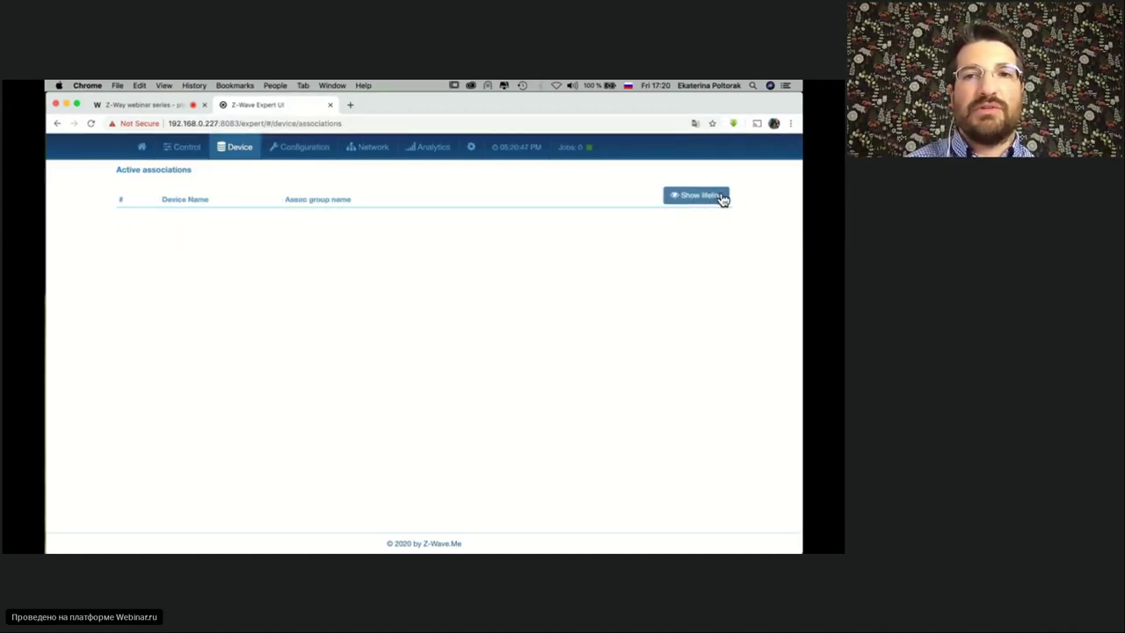
left_click(694, 199)
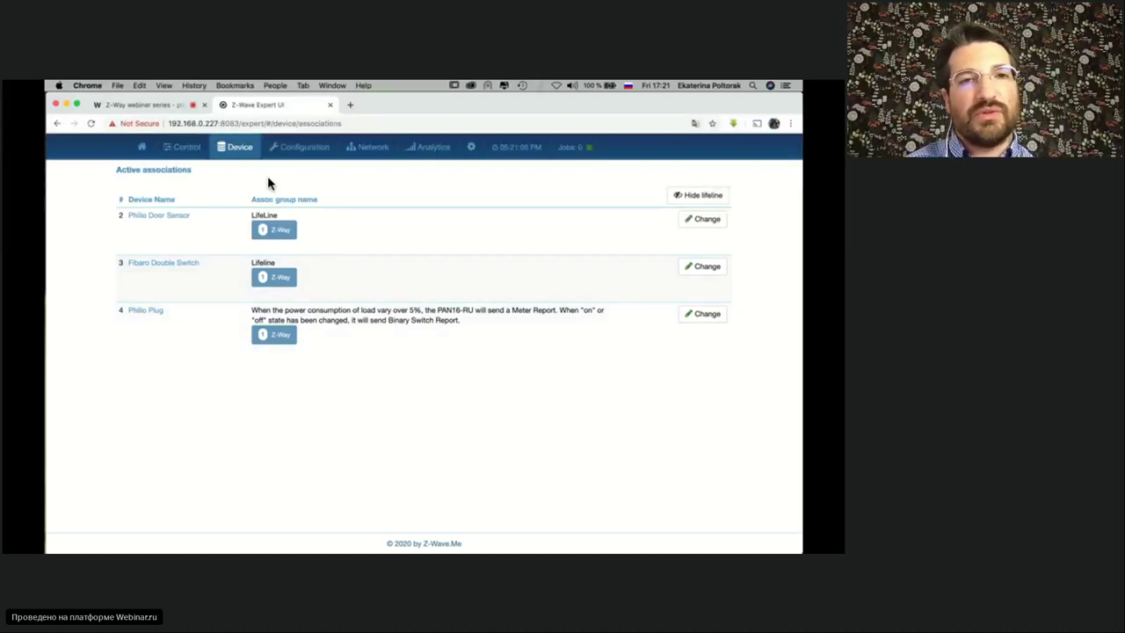
Open the Philio Door Sensor's interview details and point out its device Id 2.
left_click(299, 151)
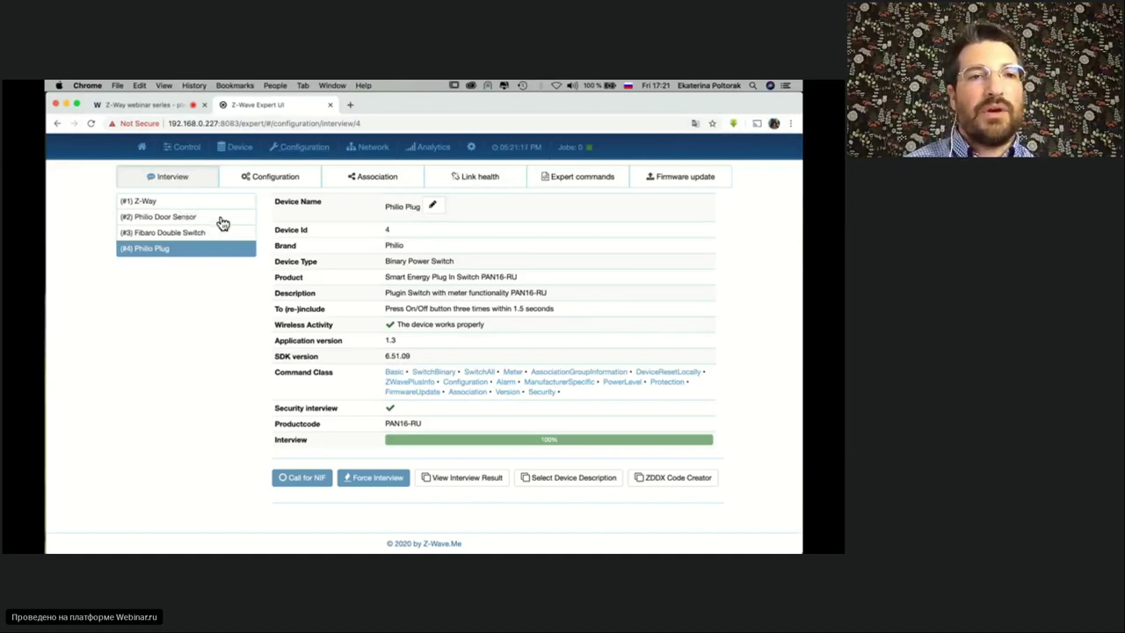
left_click(190, 220)
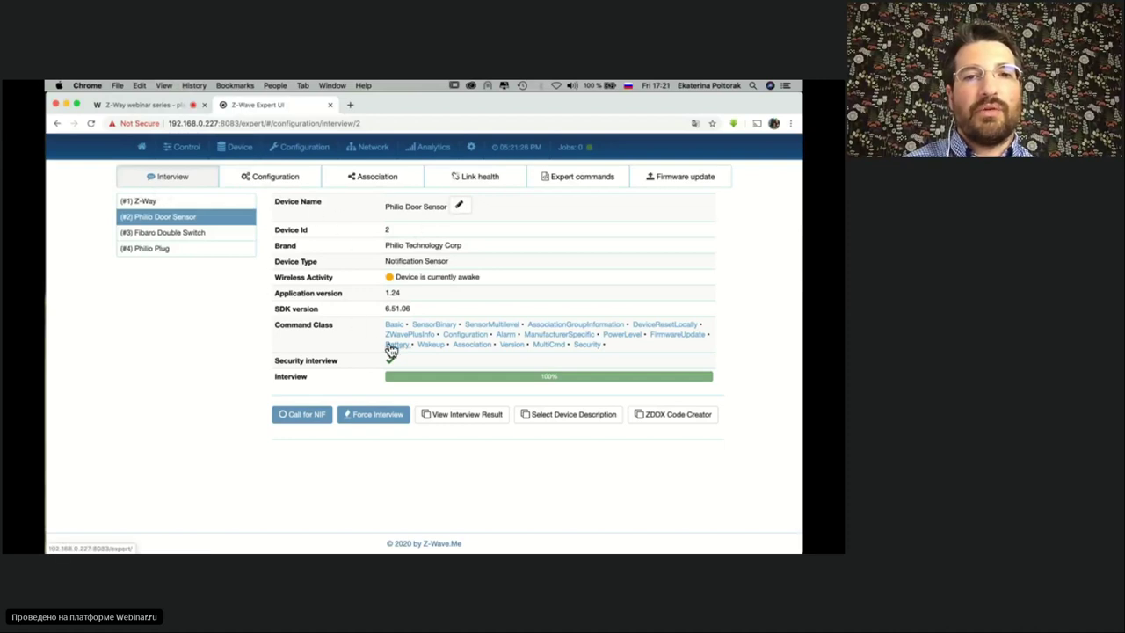
double_click(388, 231)
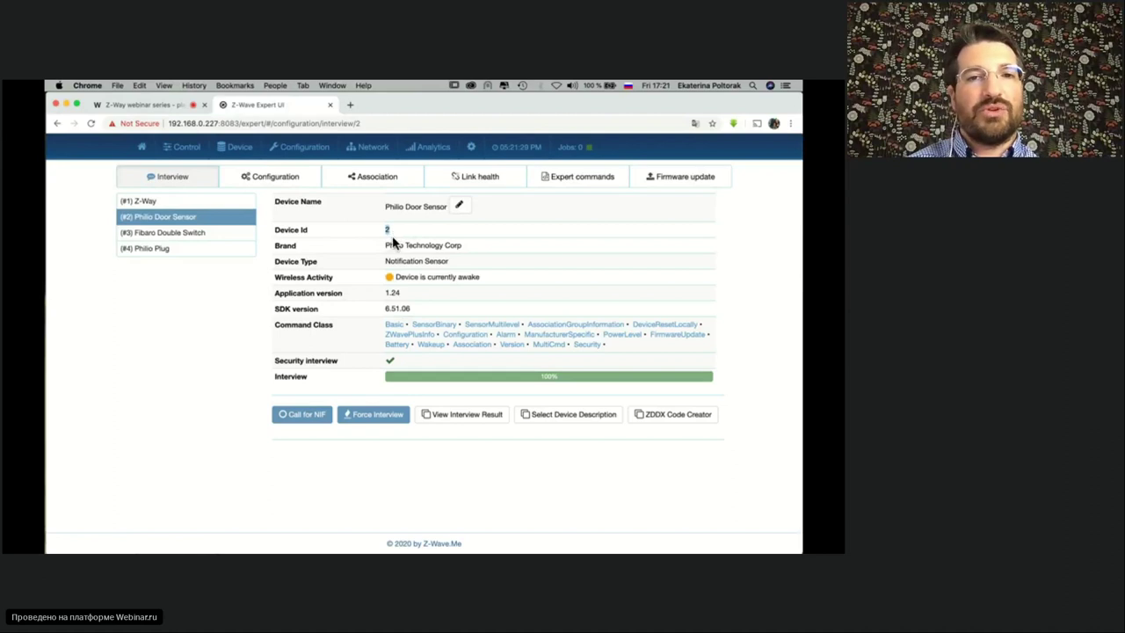
left_click(385, 235)
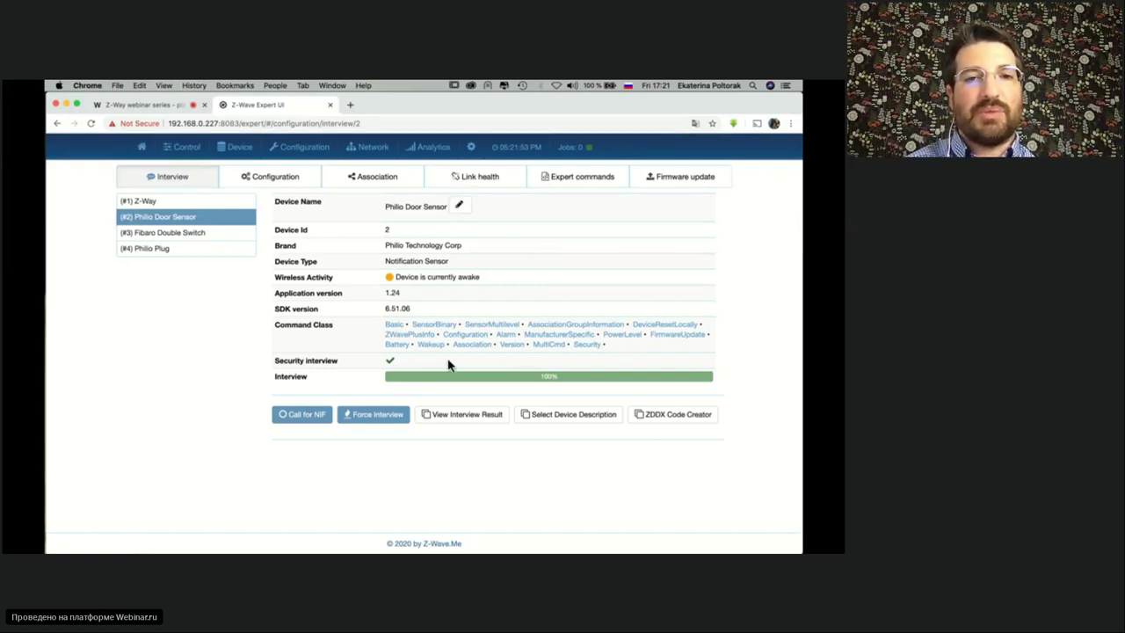
Show configuration parameters for the Door Sensor, then Fibaro Double Switch, then Philio Plug.
left_click(290, 180)
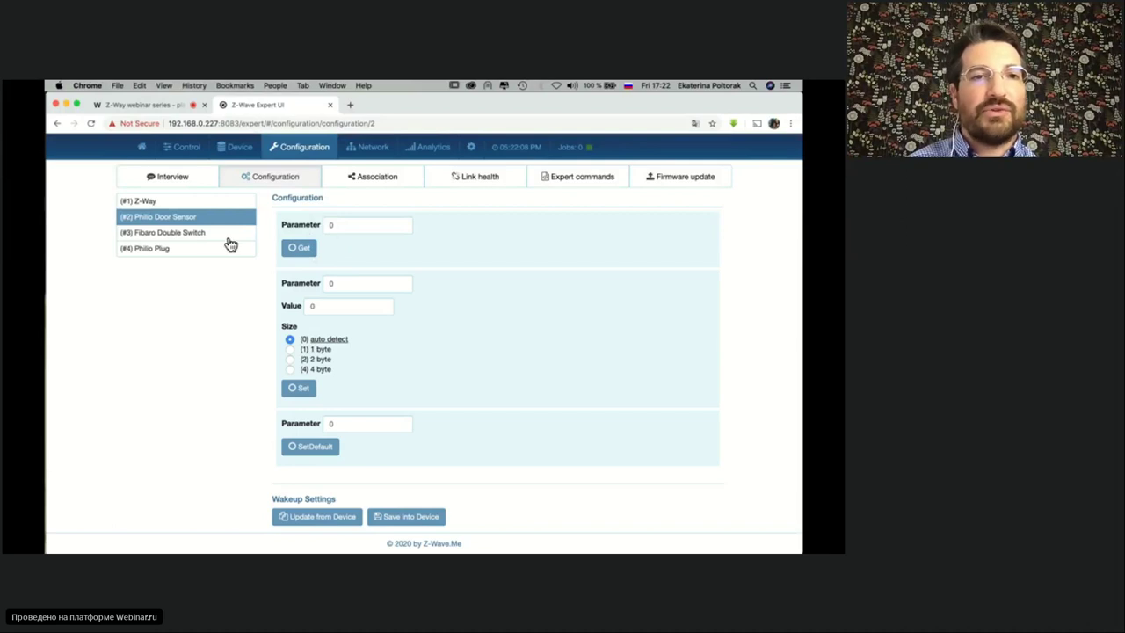
left_click(197, 235)
left_click(161, 251)
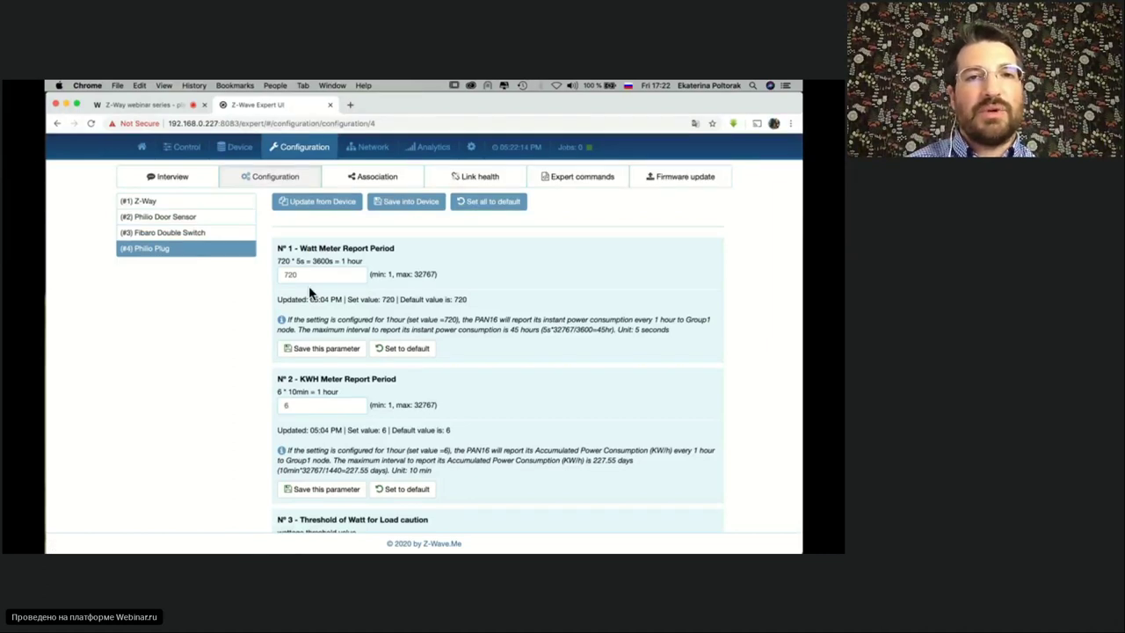
Scroll through the Philio Plug's parameters, pointing out parameter 1.
scroll(308, 286, "down", 2)
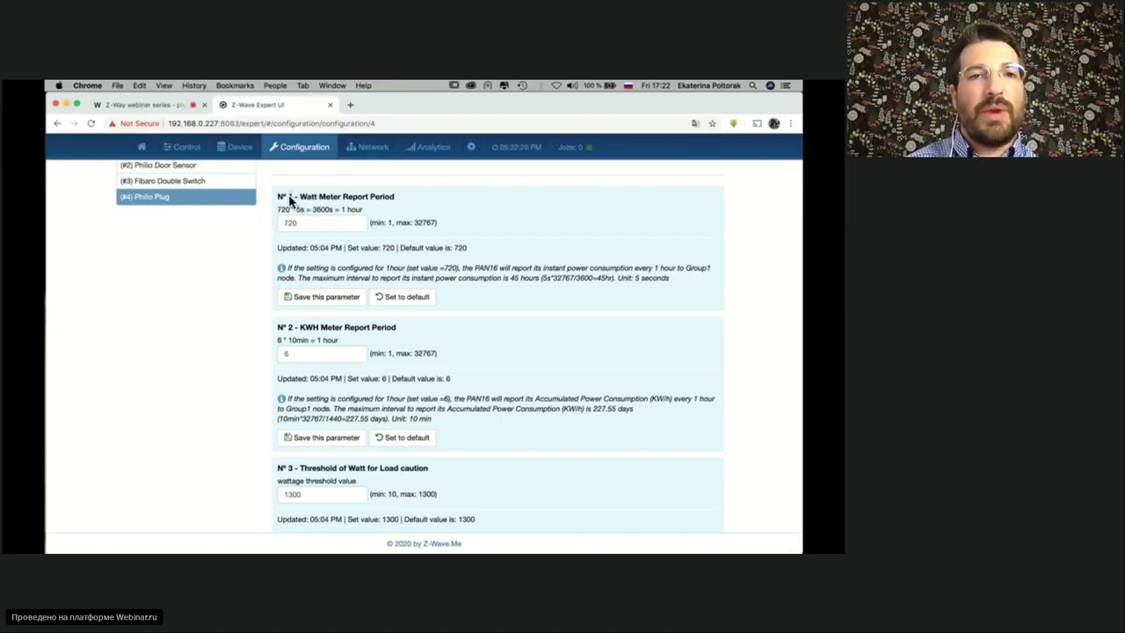
double_click(290, 197)
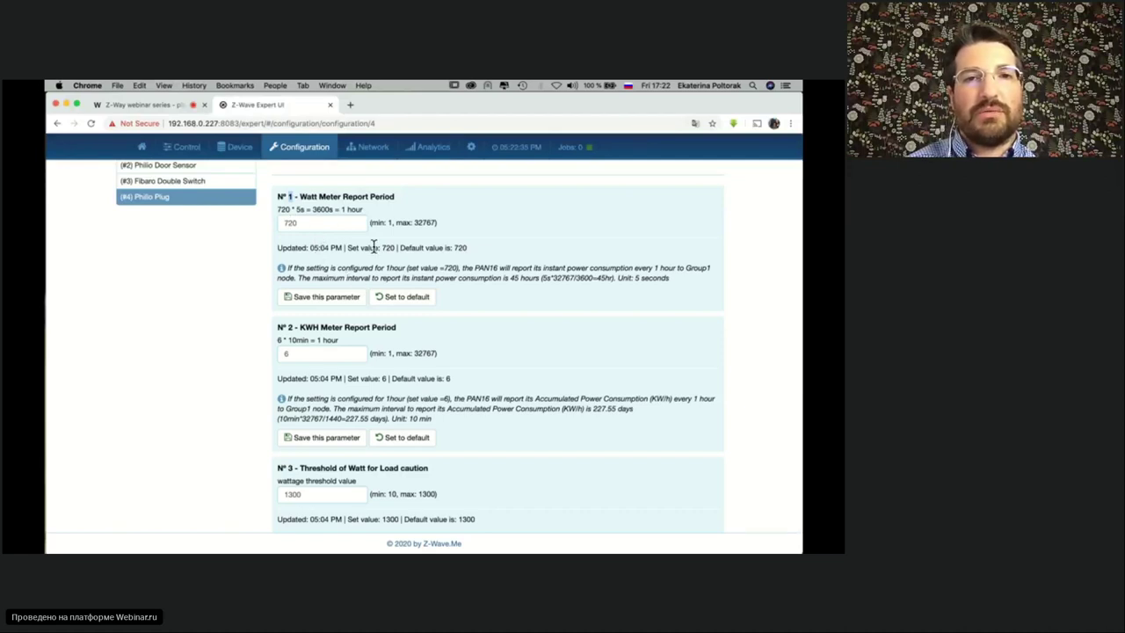
scroll(372, 258, "down", 3)
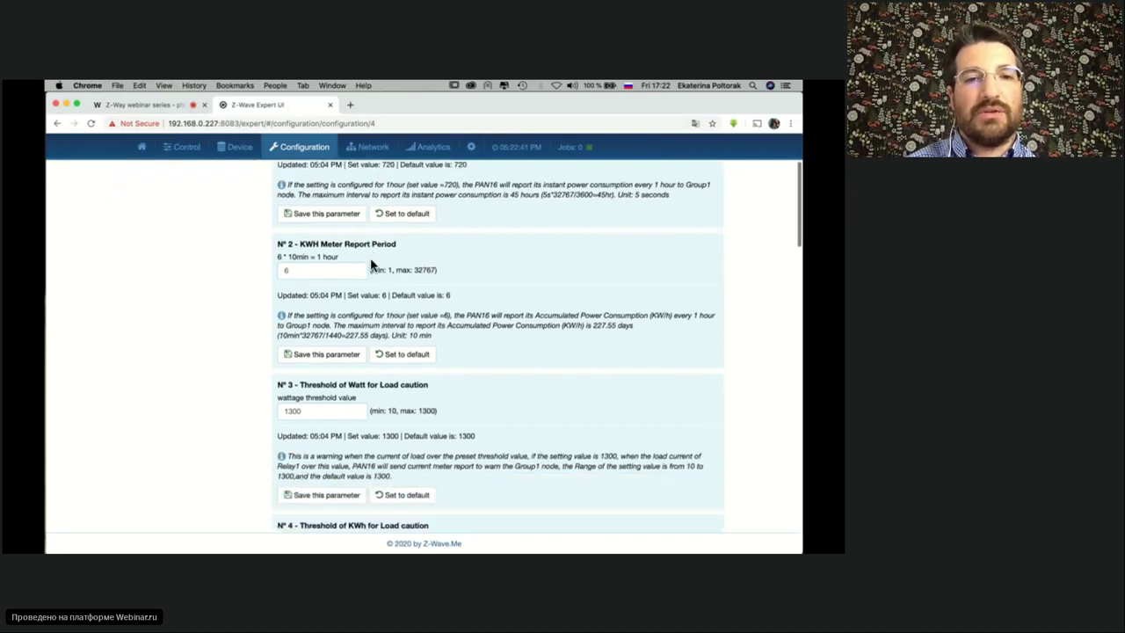
scroll(372, 264, "down", 2)
scroll(370, 264, "up", 5)
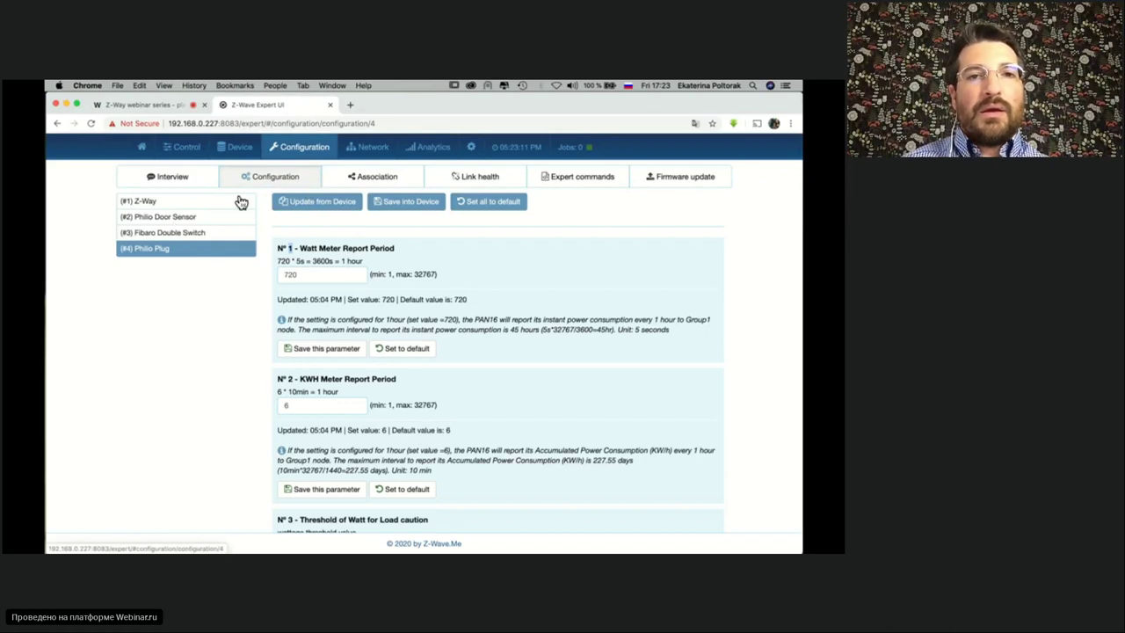
Go through the Philio Plug's Association and Link health tabs to its Expert commands (Basic, SwitchBinary, SwitchAll).
left_click(370, 181)
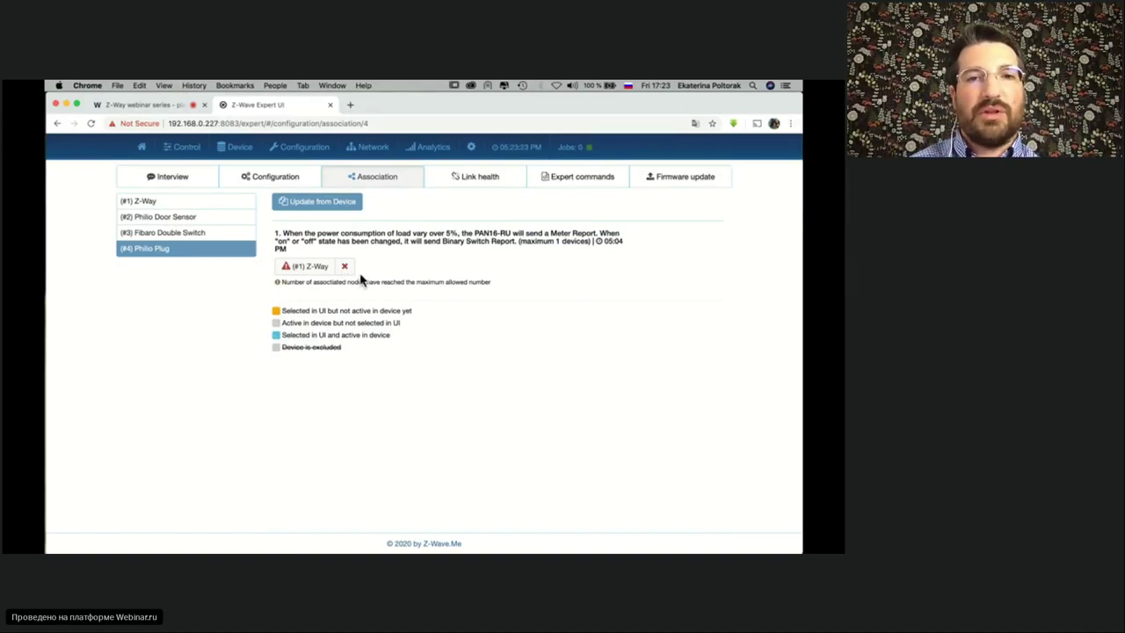
left_click(469, 183)
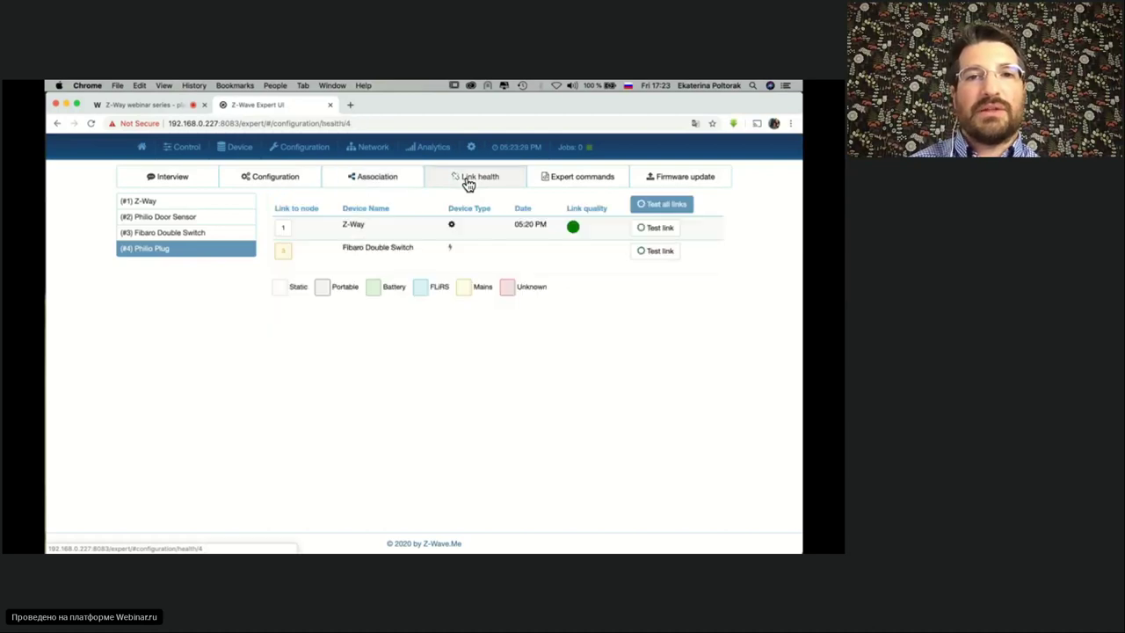
left_click(587, 182)
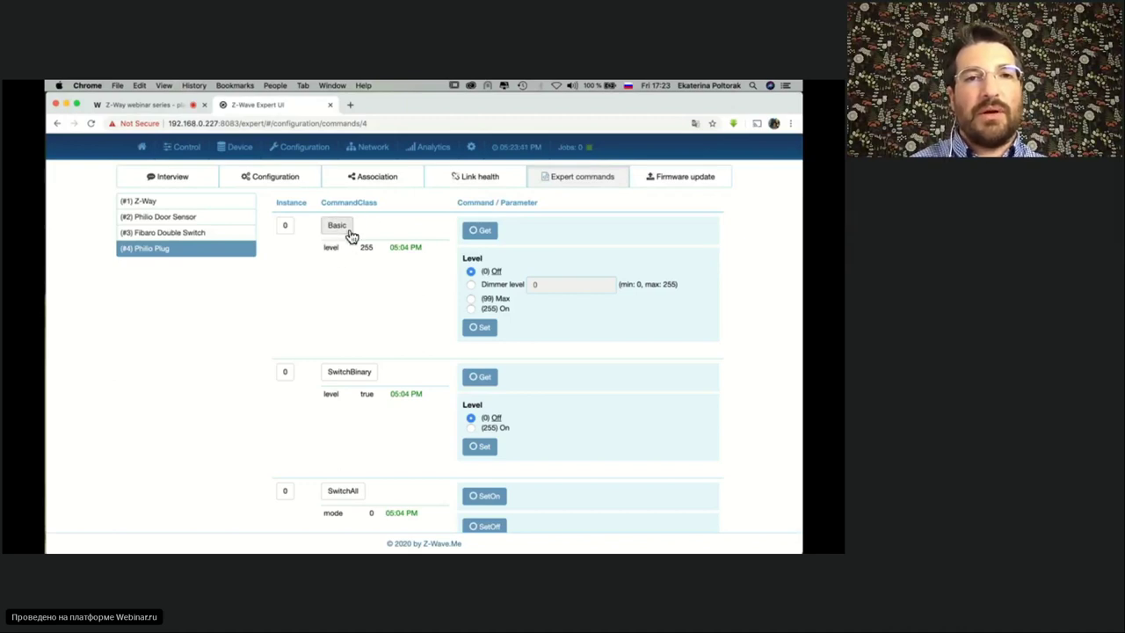
scroll(522, 326, "down", 3)
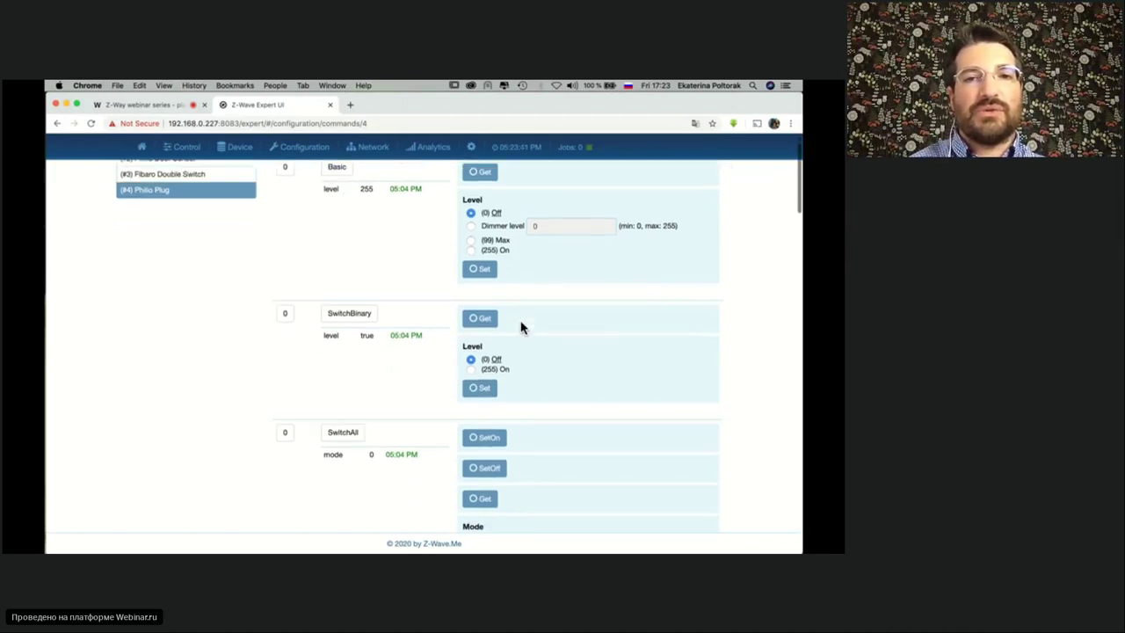
scroll(522, 326, "down", 7)
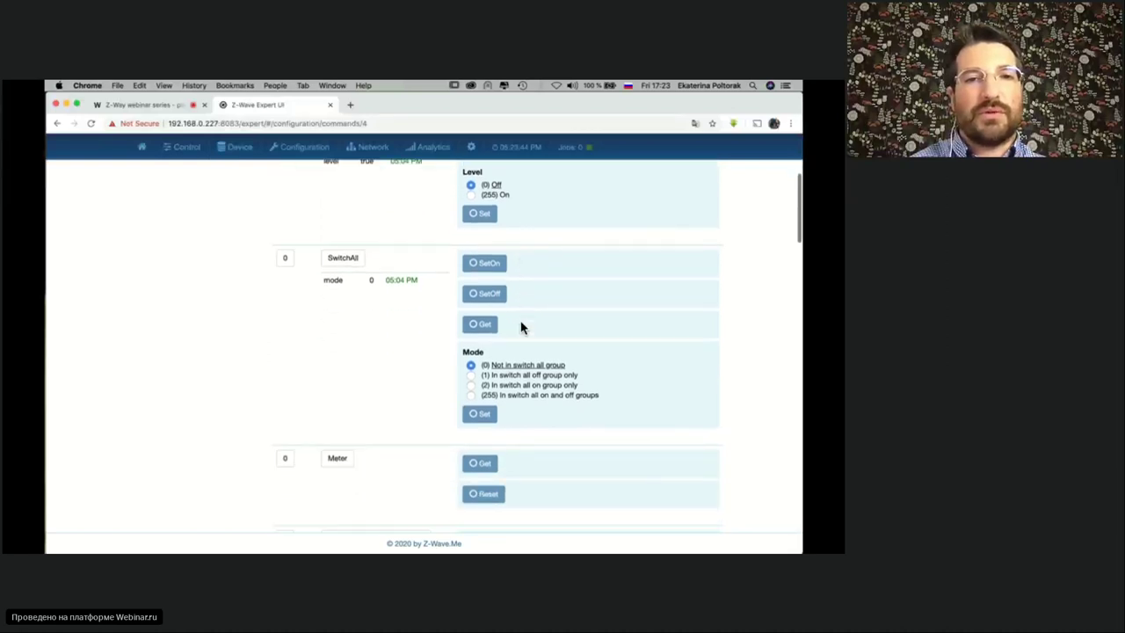
scroll(520, 326, "down", 8)
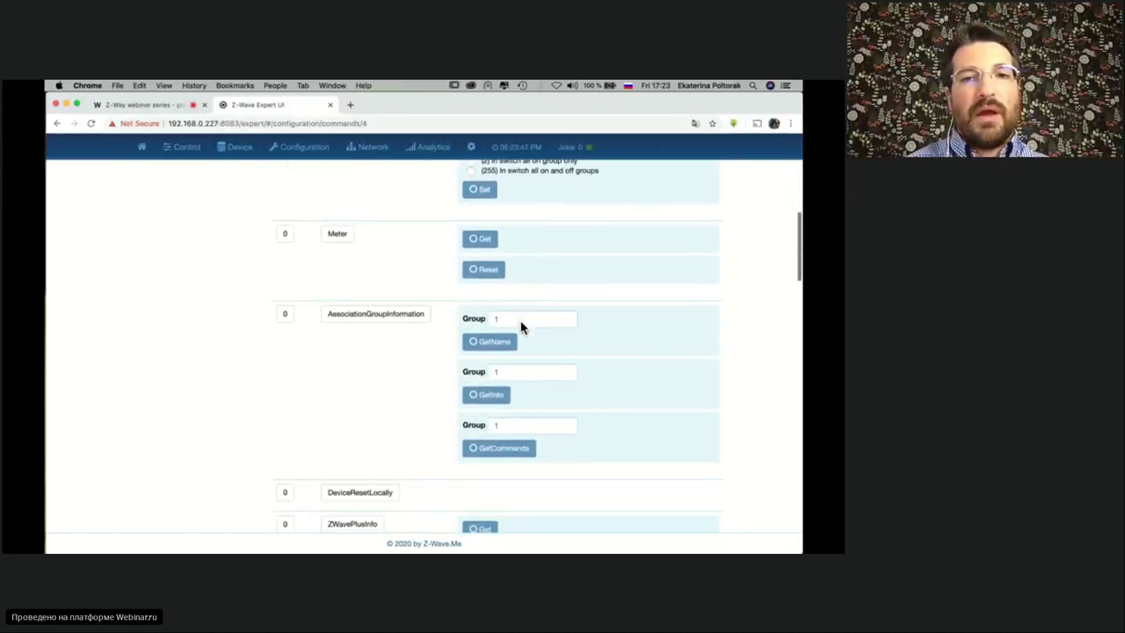
scroll(520, 321, "down", 7)
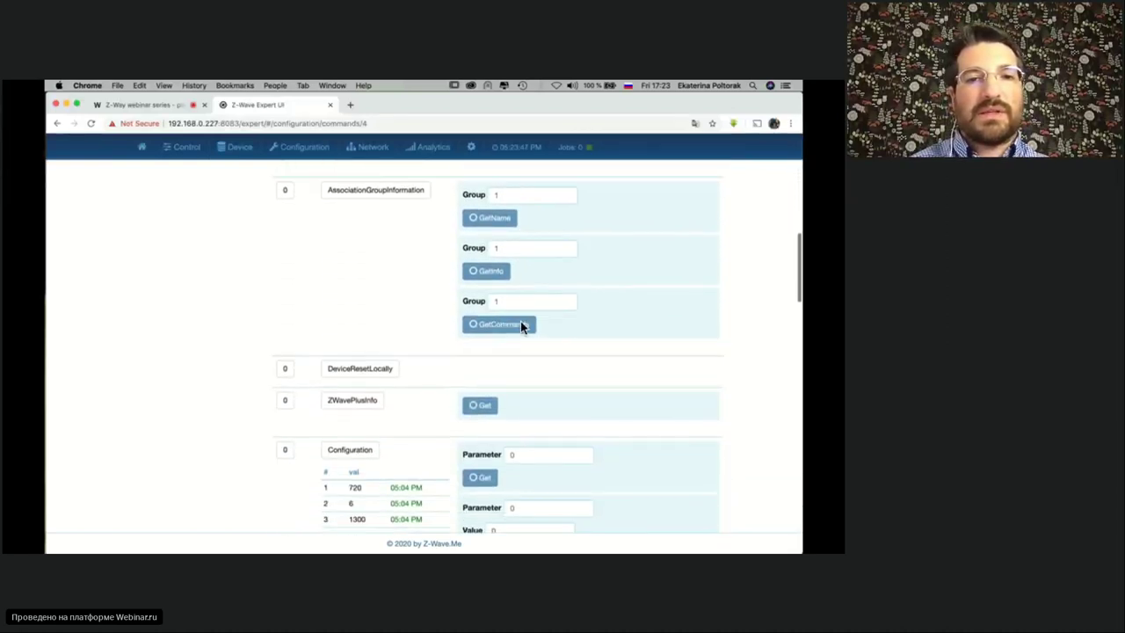
scroll(520, 326, "down", 7)
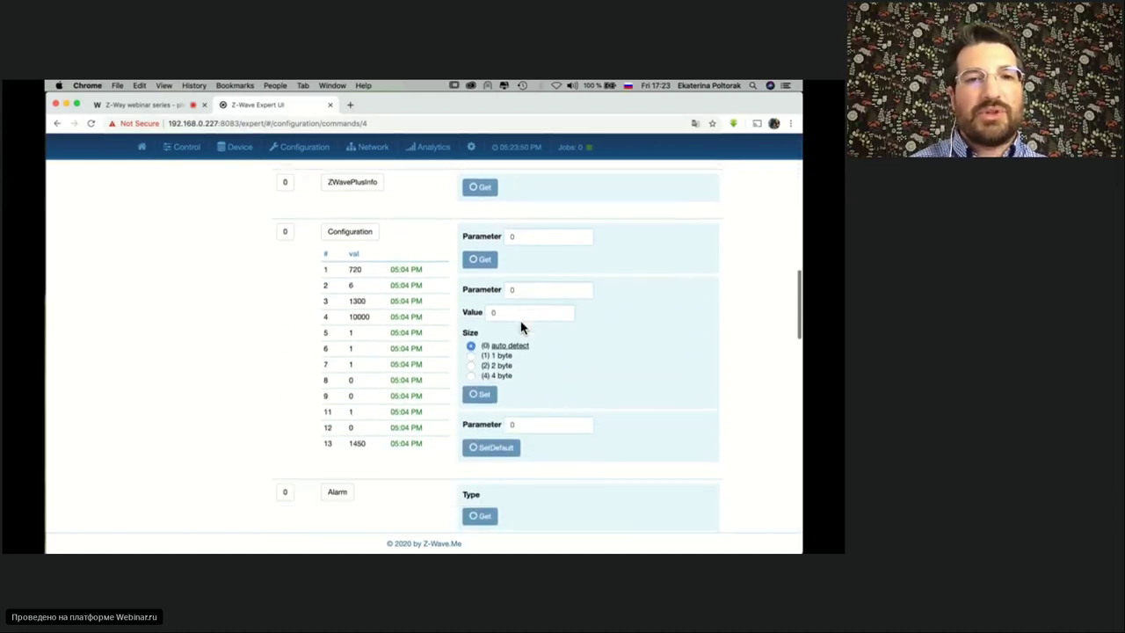
scroll(520, 327, "down", 3)
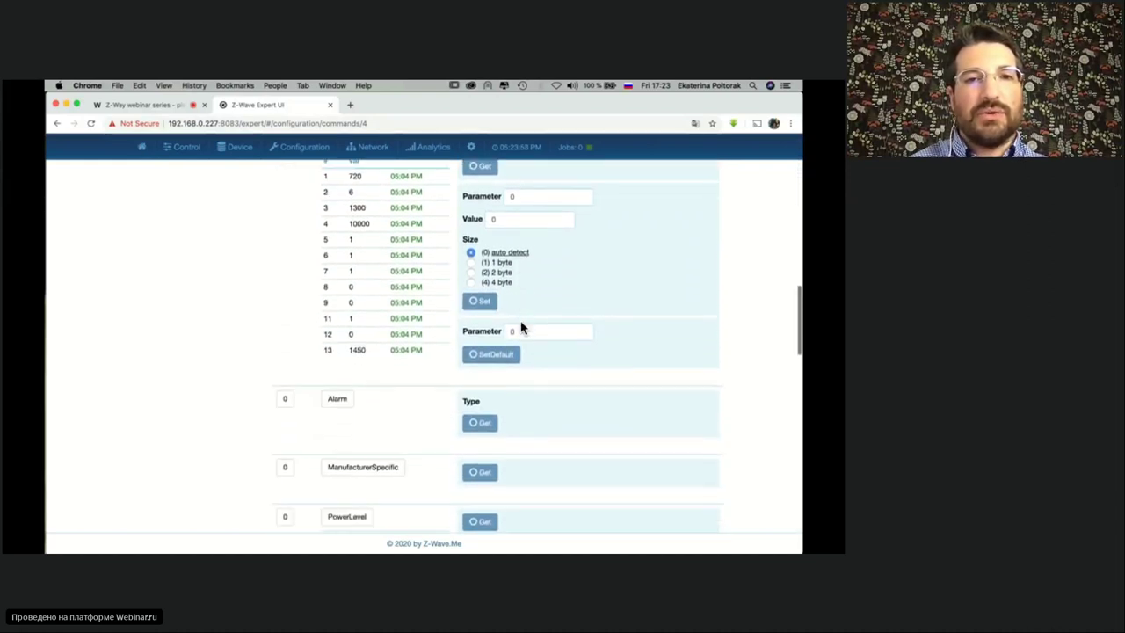
scroll(520, 327, "down", 2)
scroll(520, 327, "down", 6)
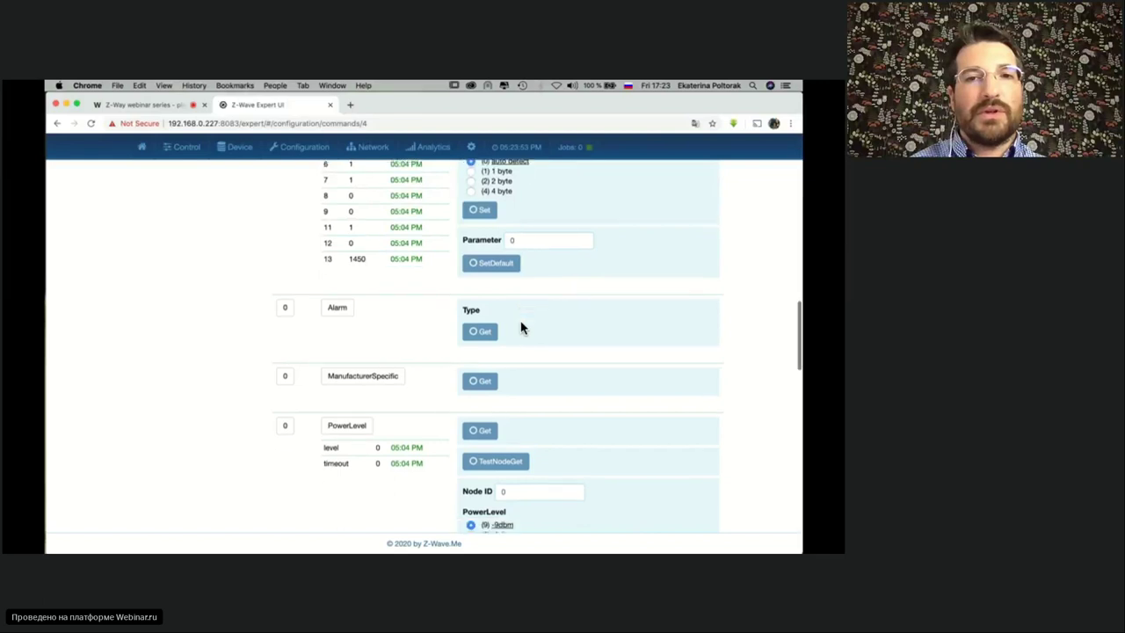
scroll(522, 328, "down", 6)
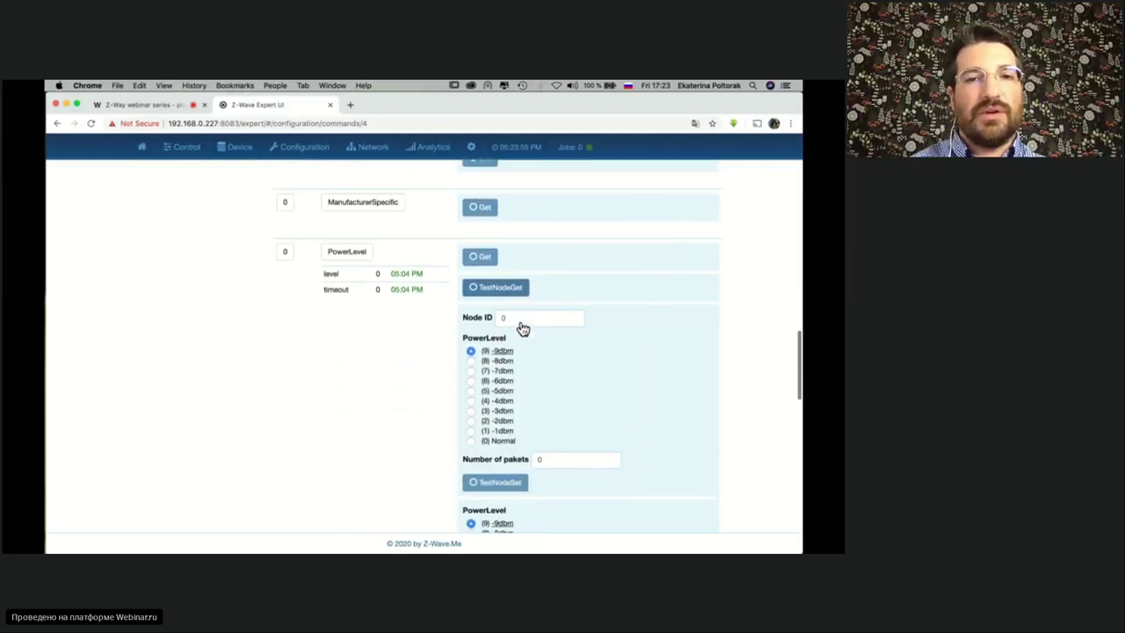
scroll(520, 326, "down", 9)
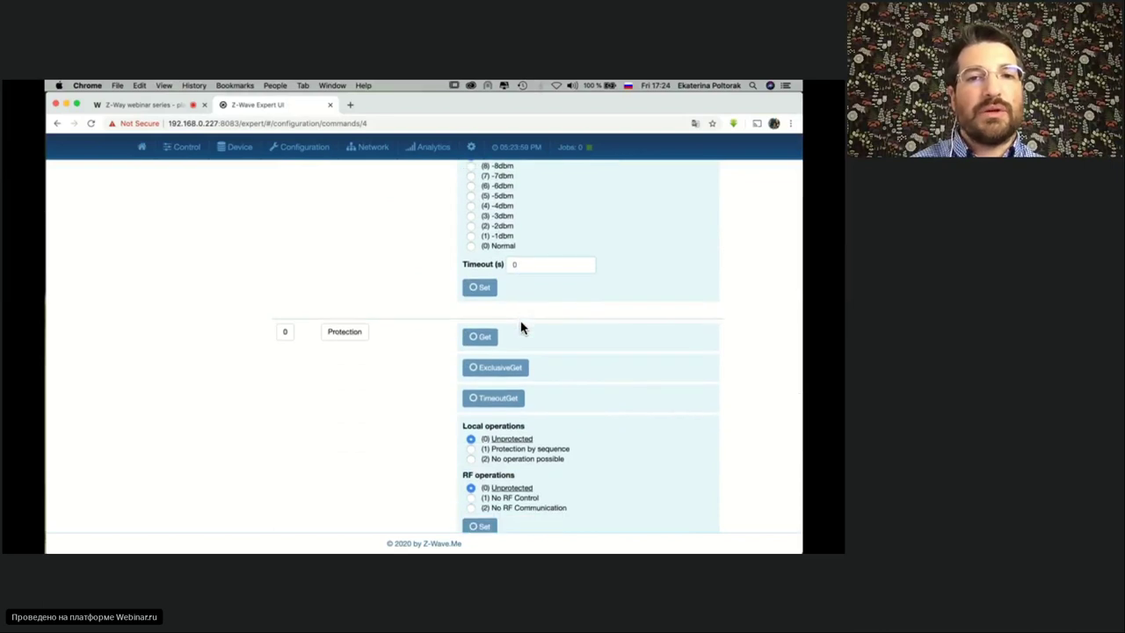
scroll(520, 327, "down", 6)
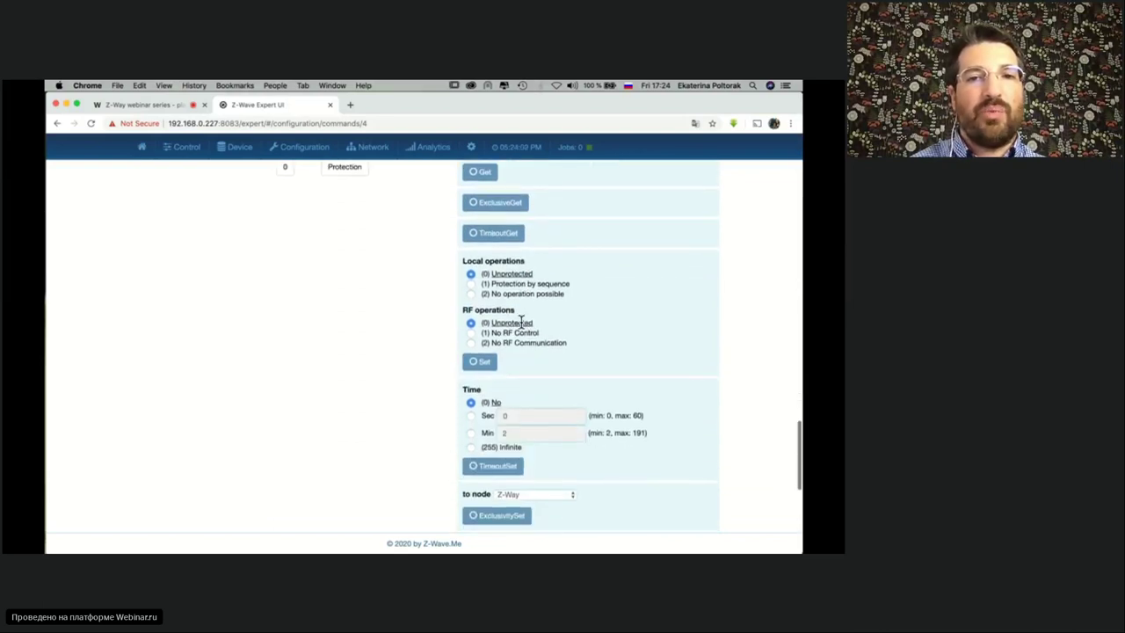
scroll(538, 375, "up", 20)
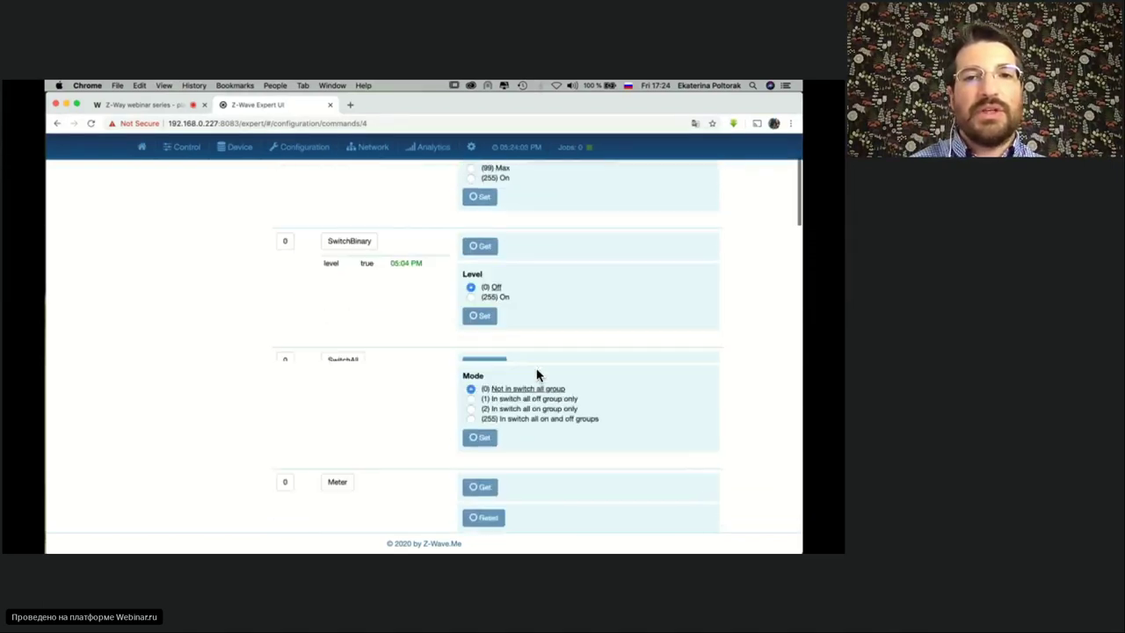
scroll(538, 375, "up", 2)
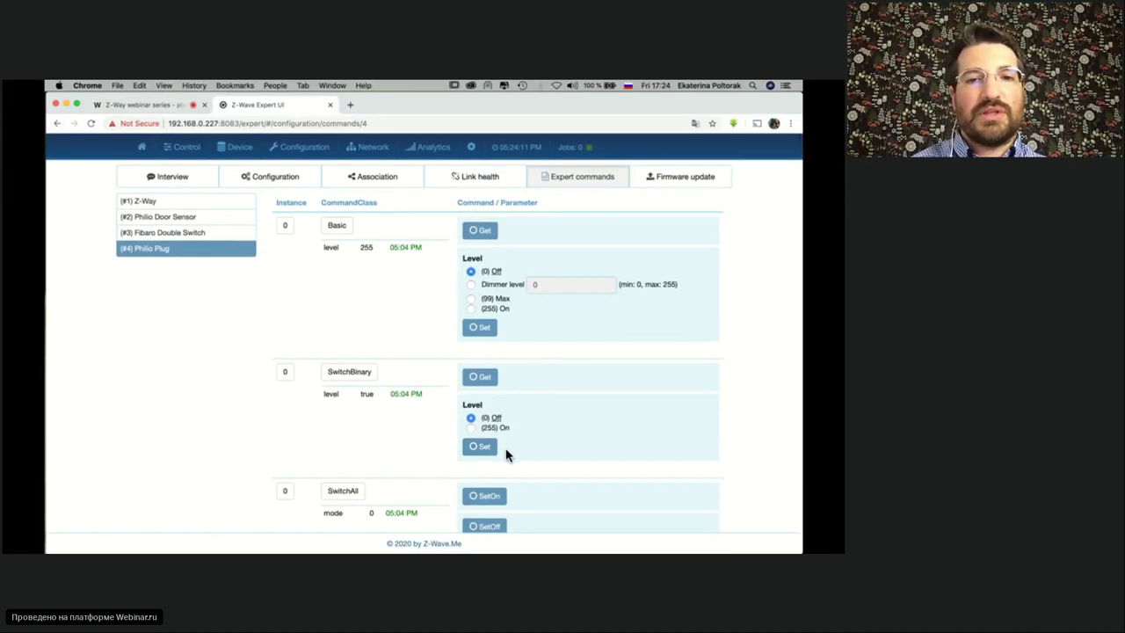
Open the Philio Plug's Firmware update form, keeping upload from file and the Z-Wave chip as target.
left_click(675, 186)
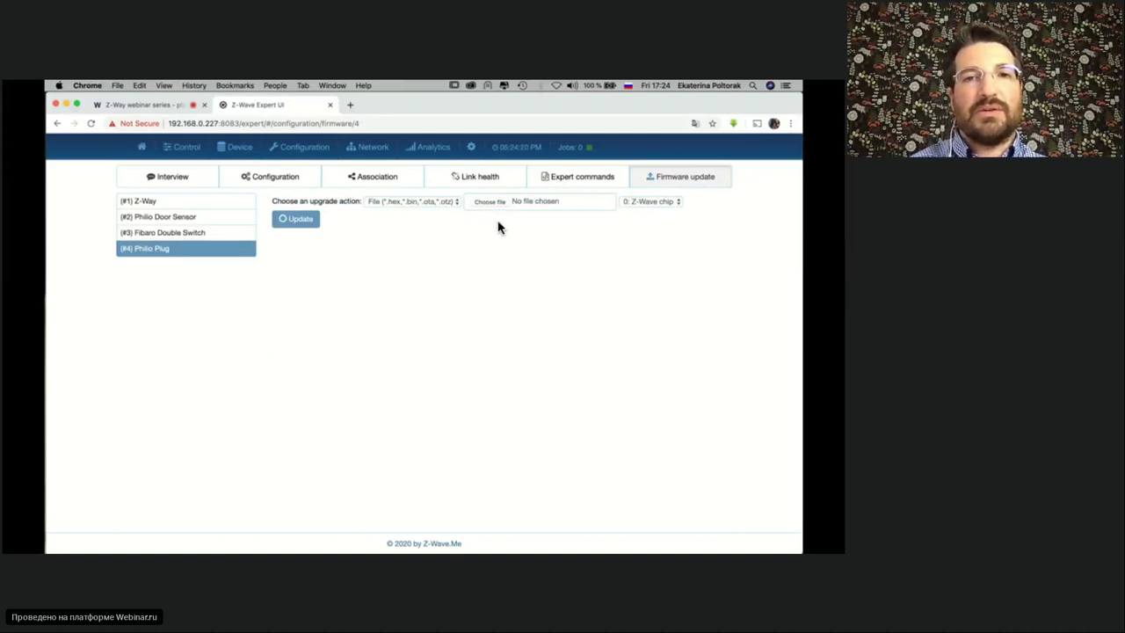
left_click(388, 201)
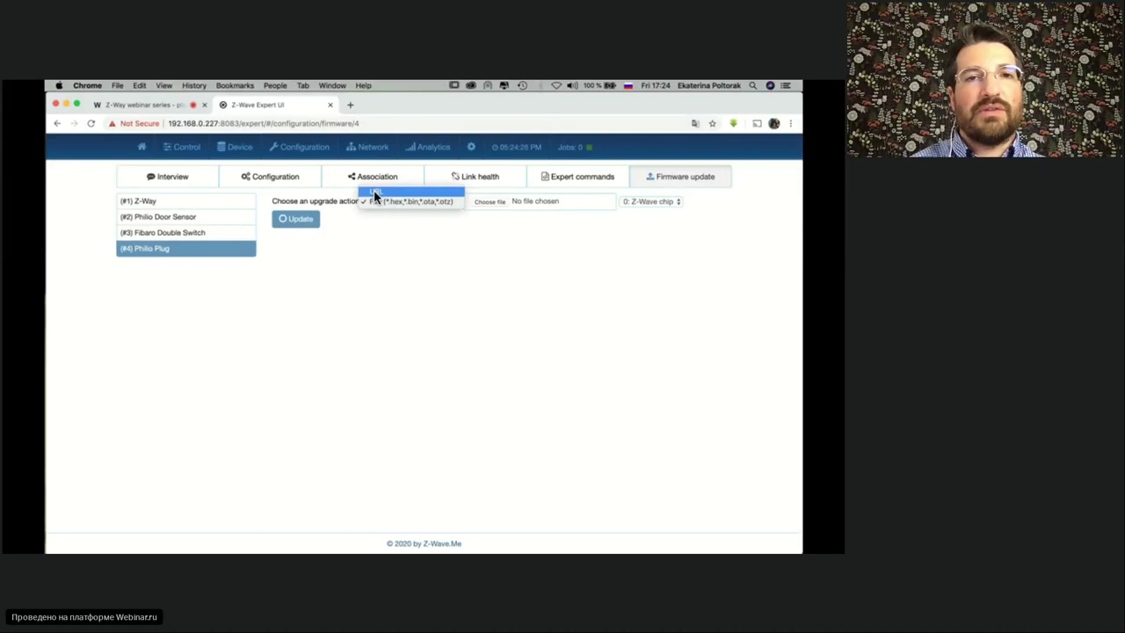
left_click(490, 226)
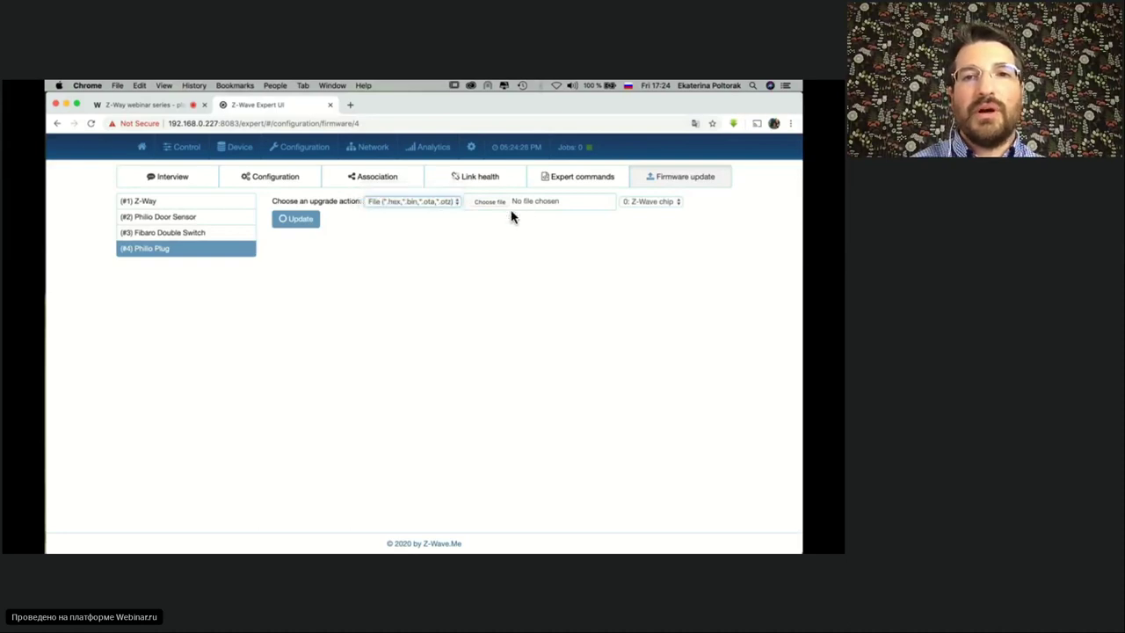
left_click(668, 204)
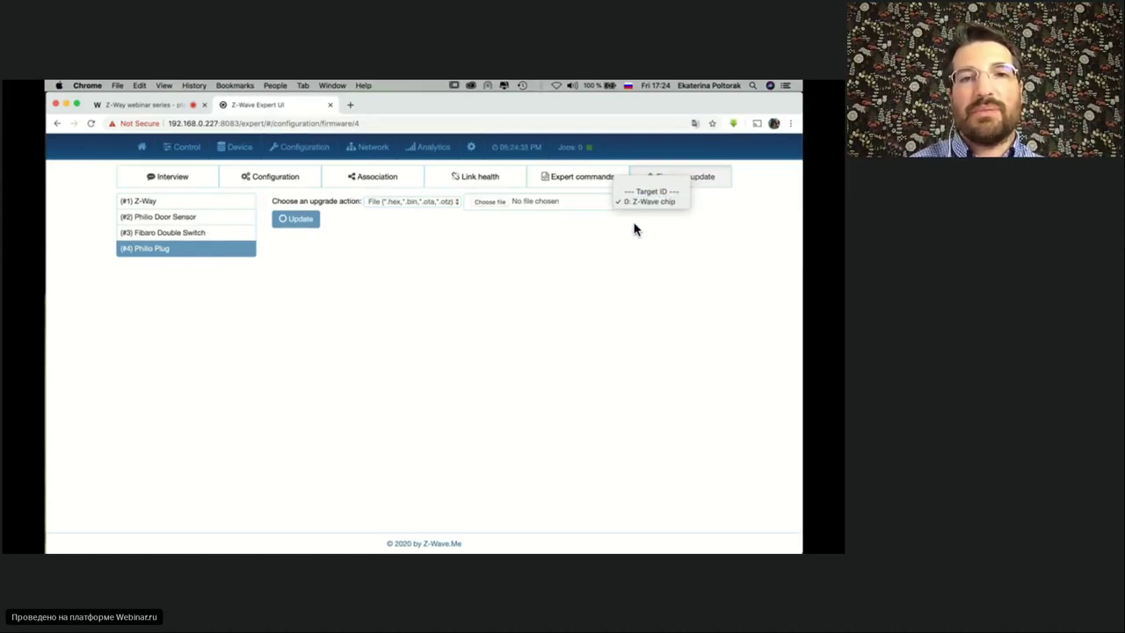
left_click(635, 228)
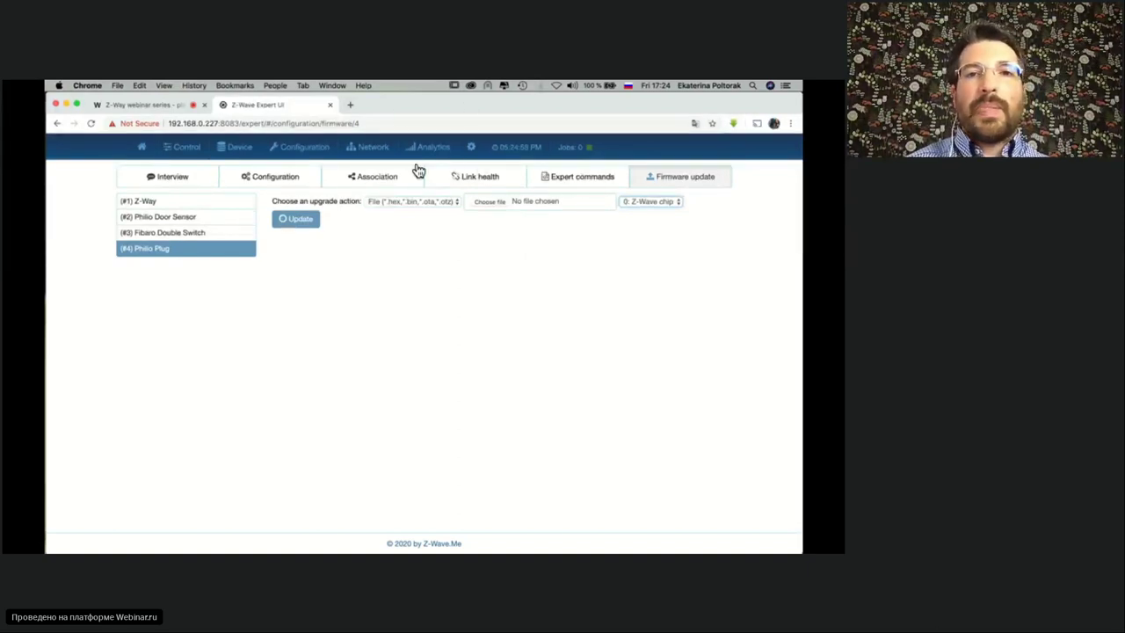
left_click(362, 151)
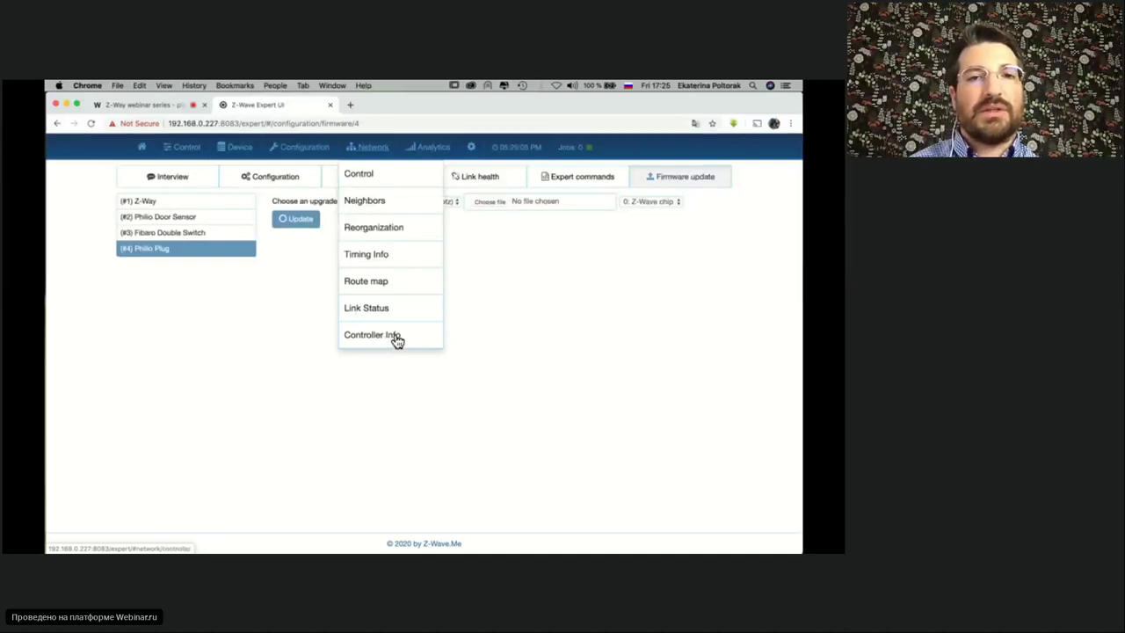
Go to Network > Control to show device management and network maintenance tools.
left_click(367, 174)
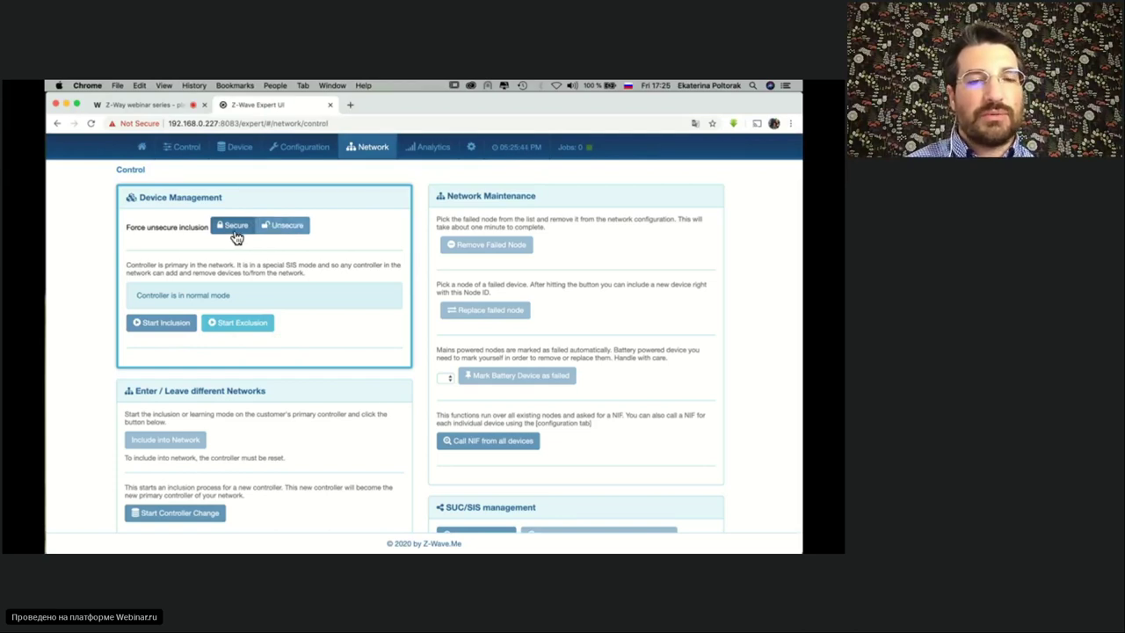
left_click(235, 230)
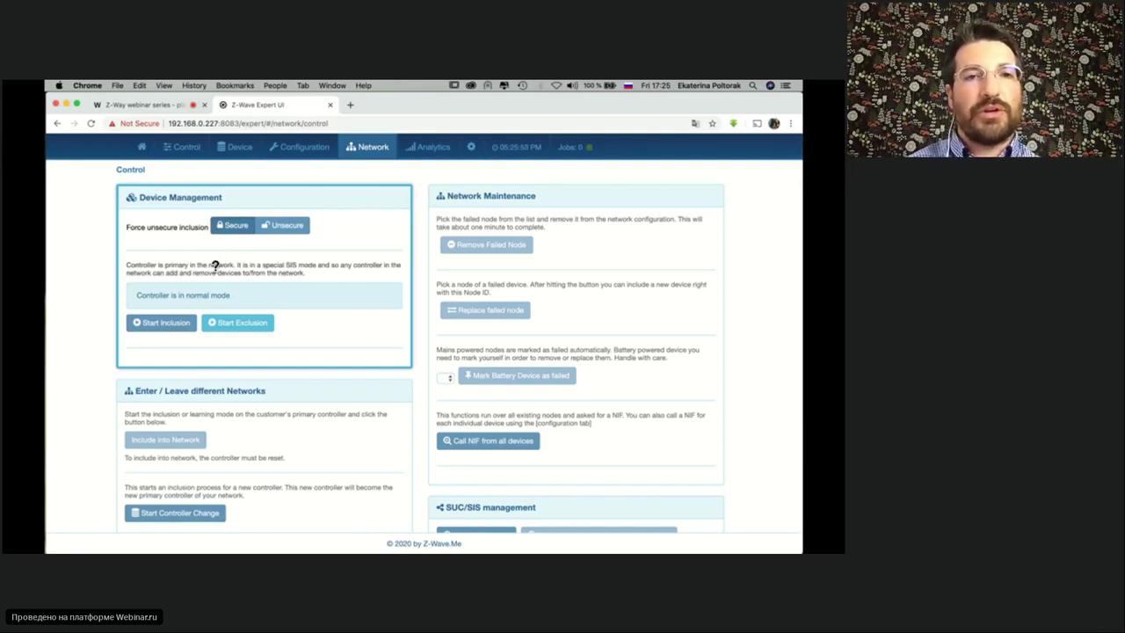
scroll(214, 266, "down", 2)
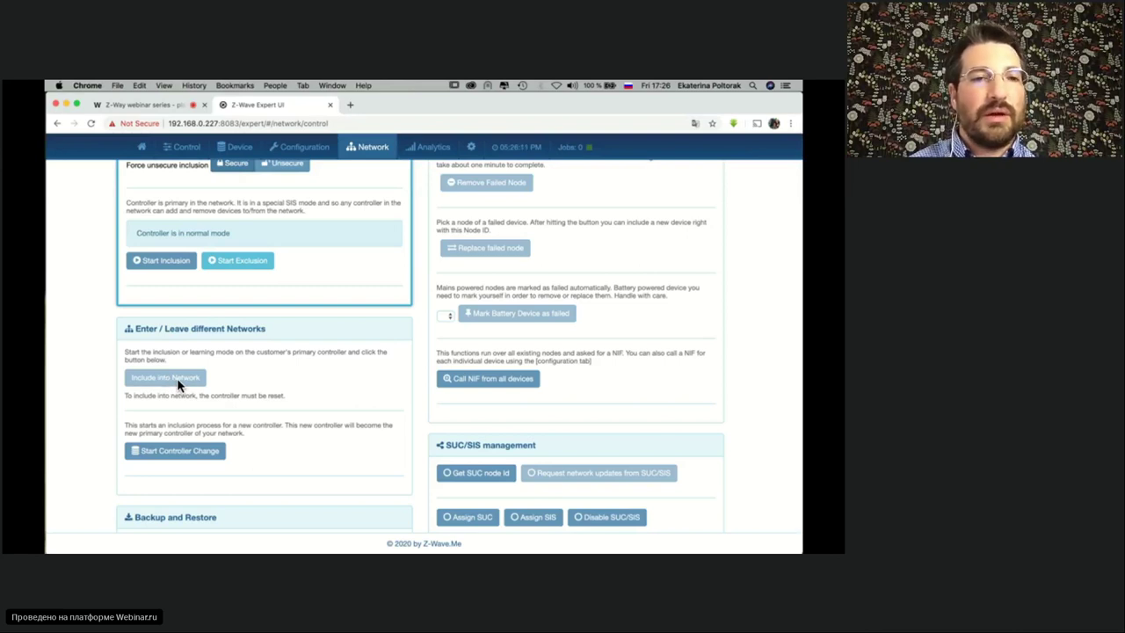
scroll(255, 420, "down", 1)
scroll(255, 420, "down", 3)
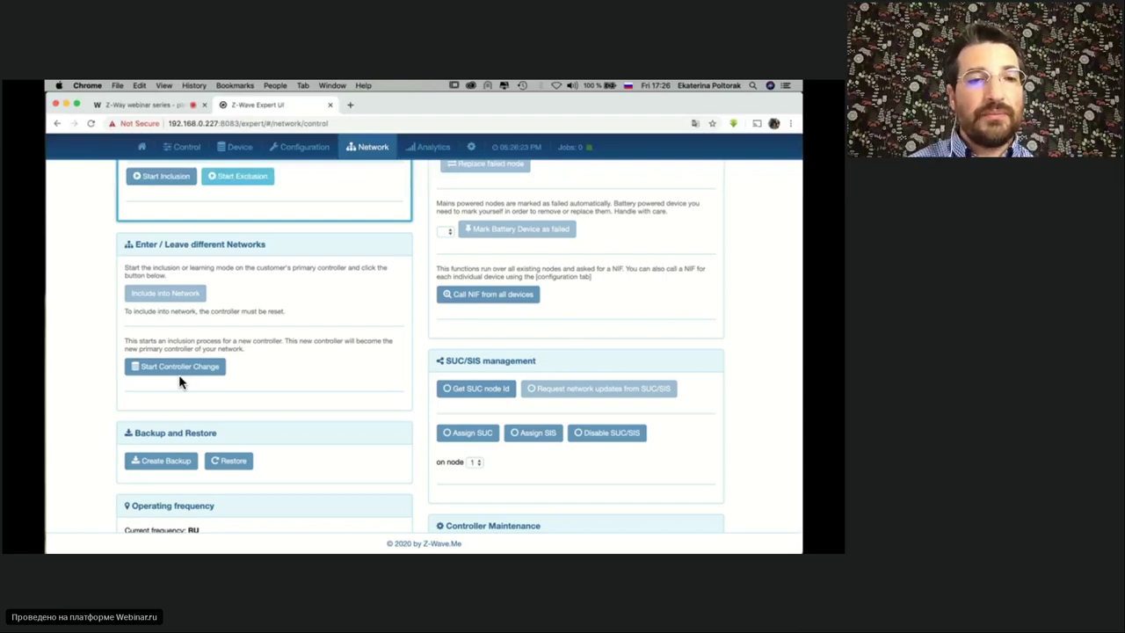
scroll(180, 376, "down", 1)
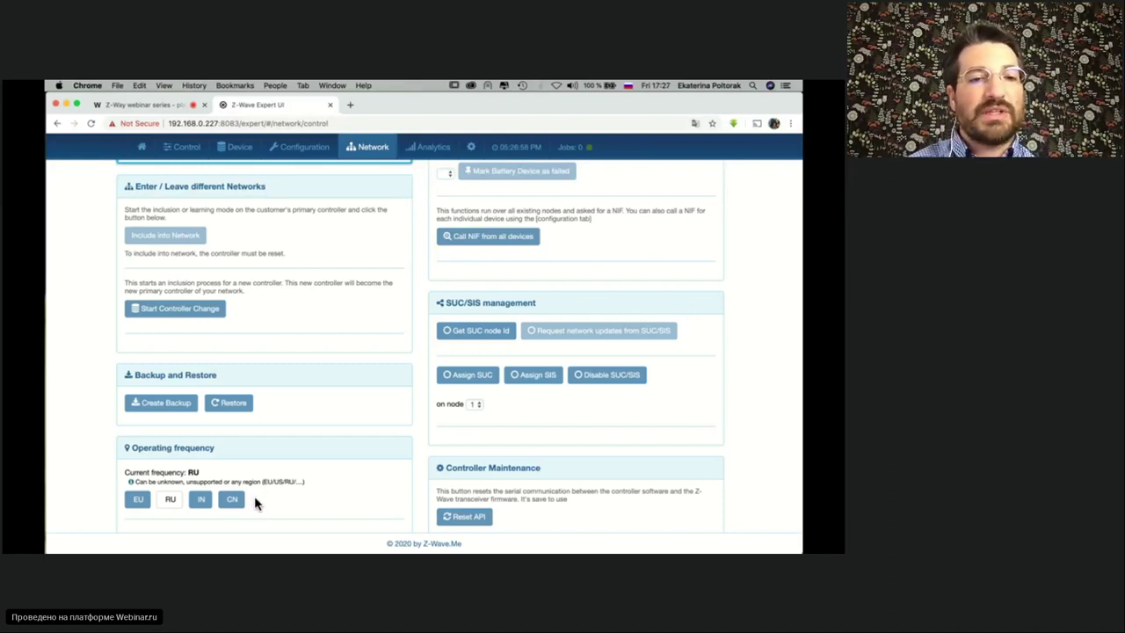
scroll(254, 501, "down", 2)
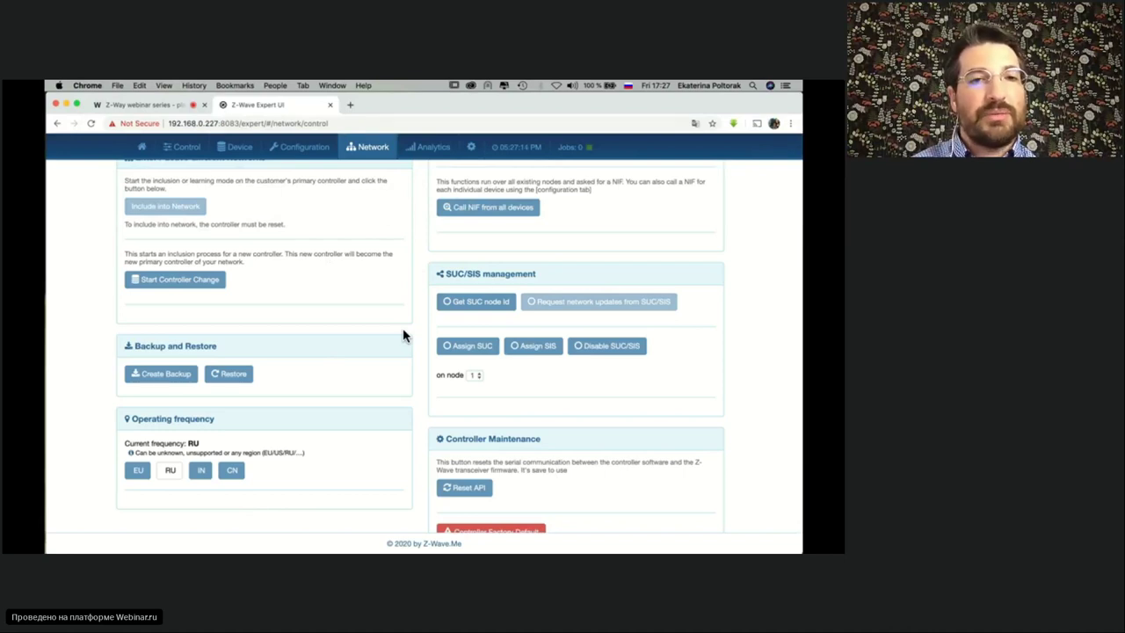
scroll(465, 264, "up", 5)
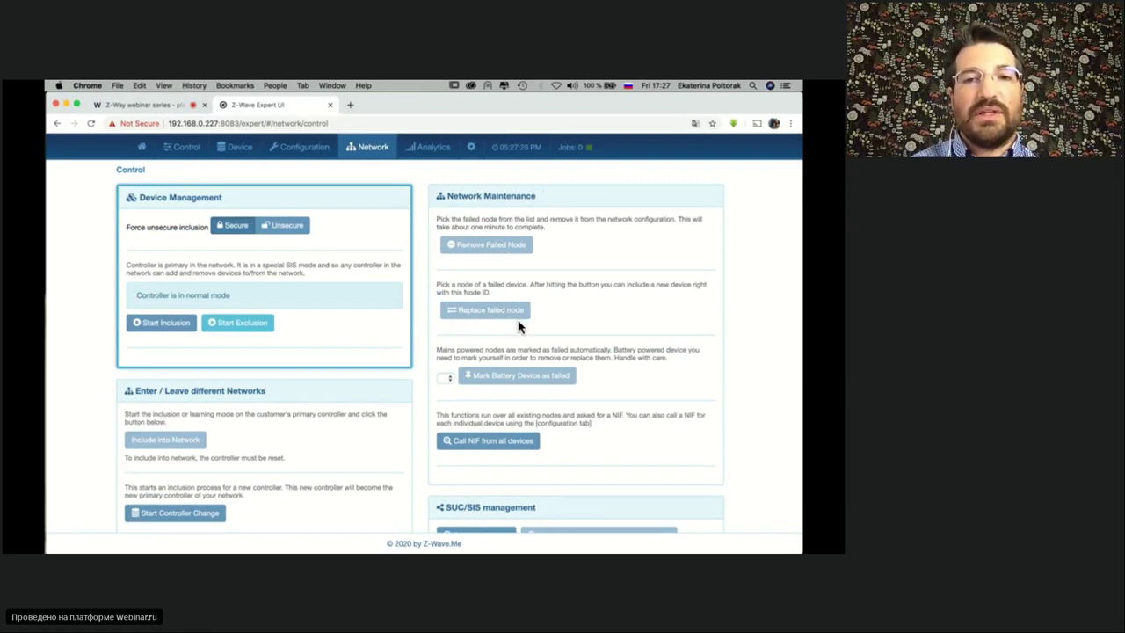
Choose node 2 for Mark Battery Device as failed and confirm the dialog.
left_click(448, 378)
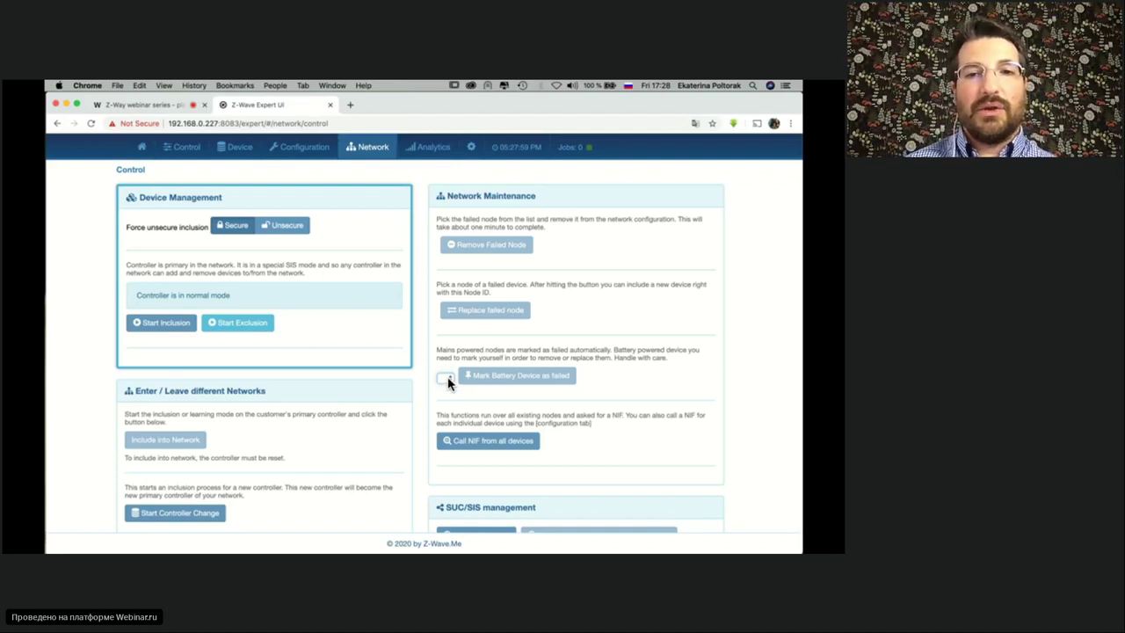
left_click(445, 387)
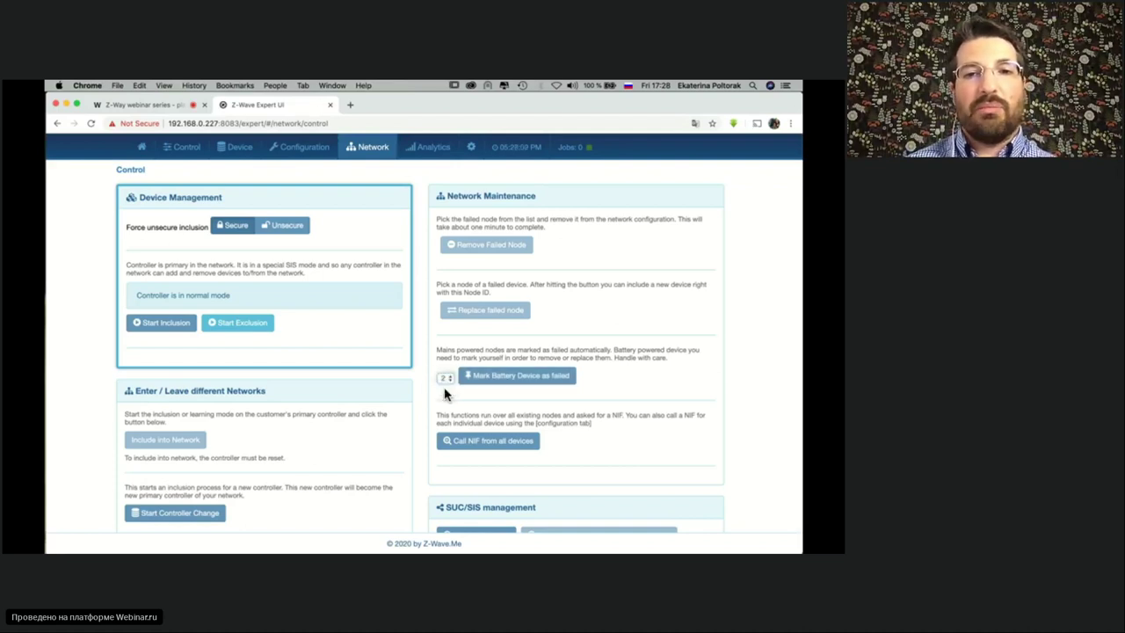
left_click(496, 378)
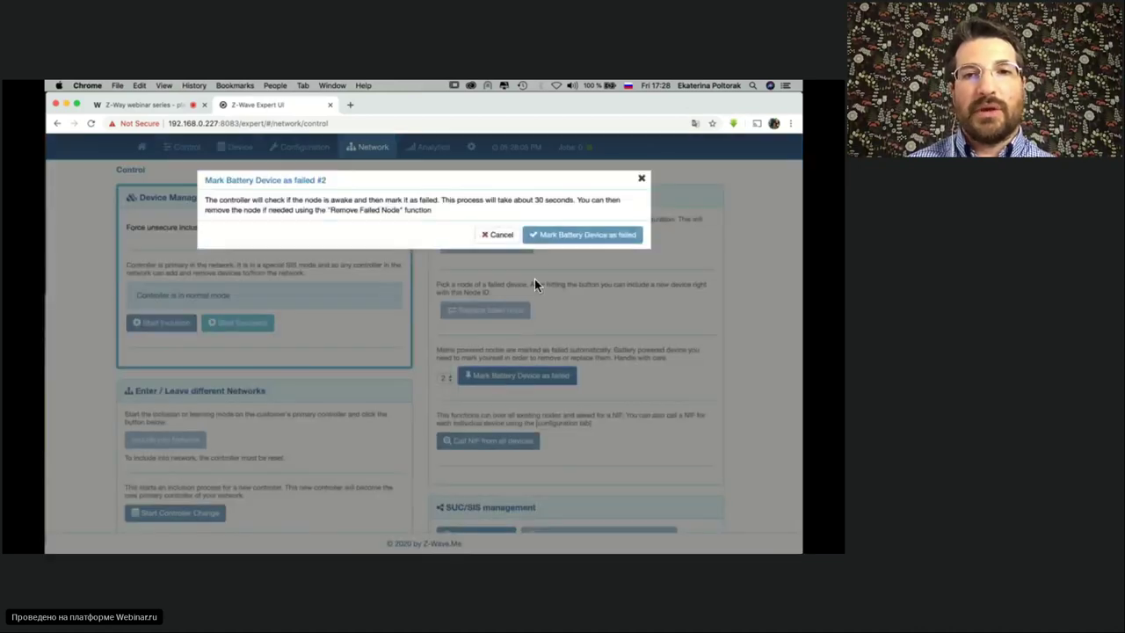
left_click(562, 238)
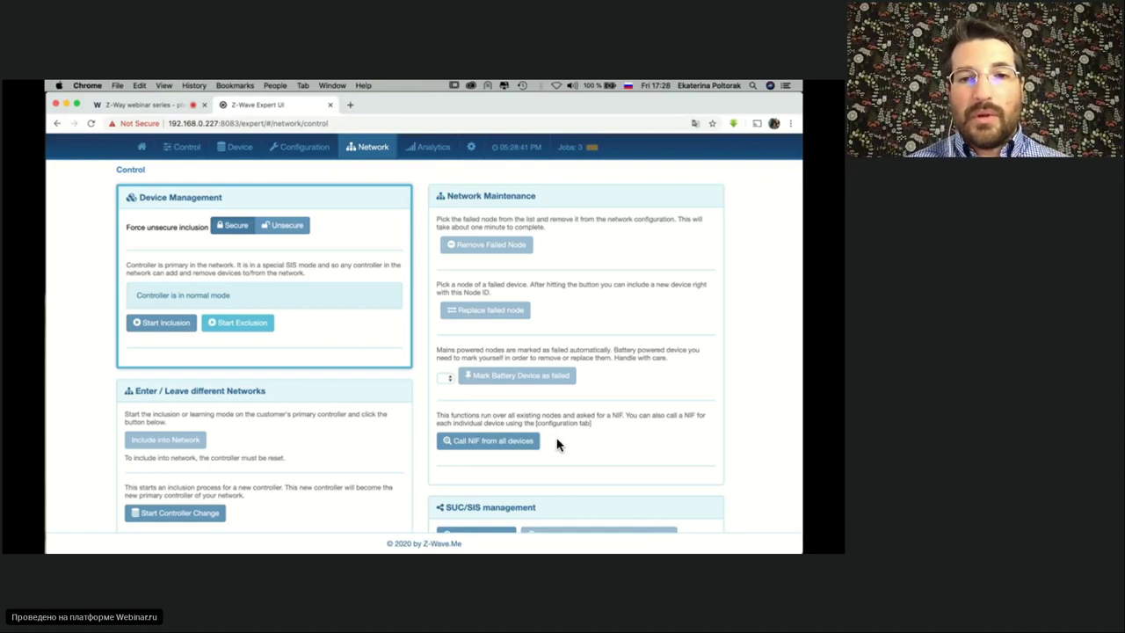
left_click(454, 450)
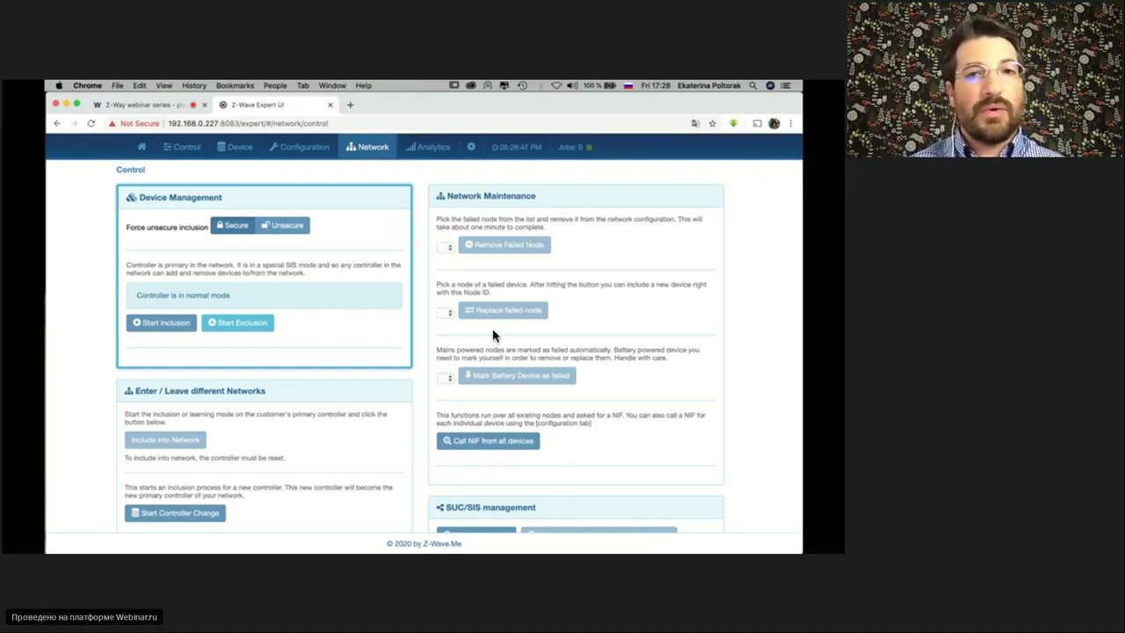
left_click(447, 248)
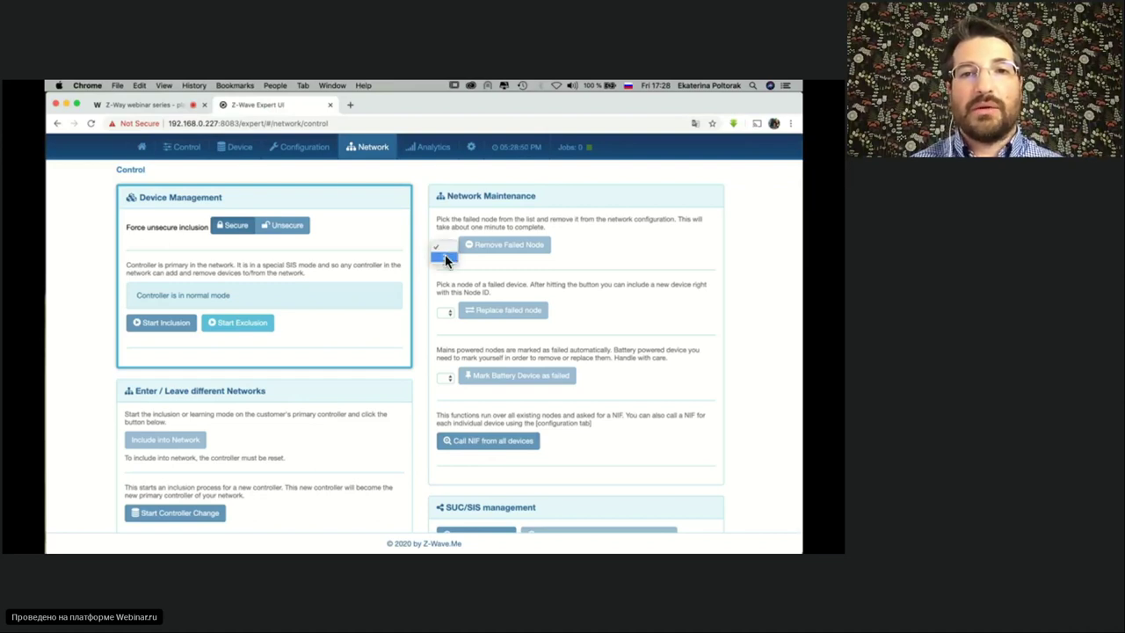
left_click(447, 256)
left_click(444, 312)
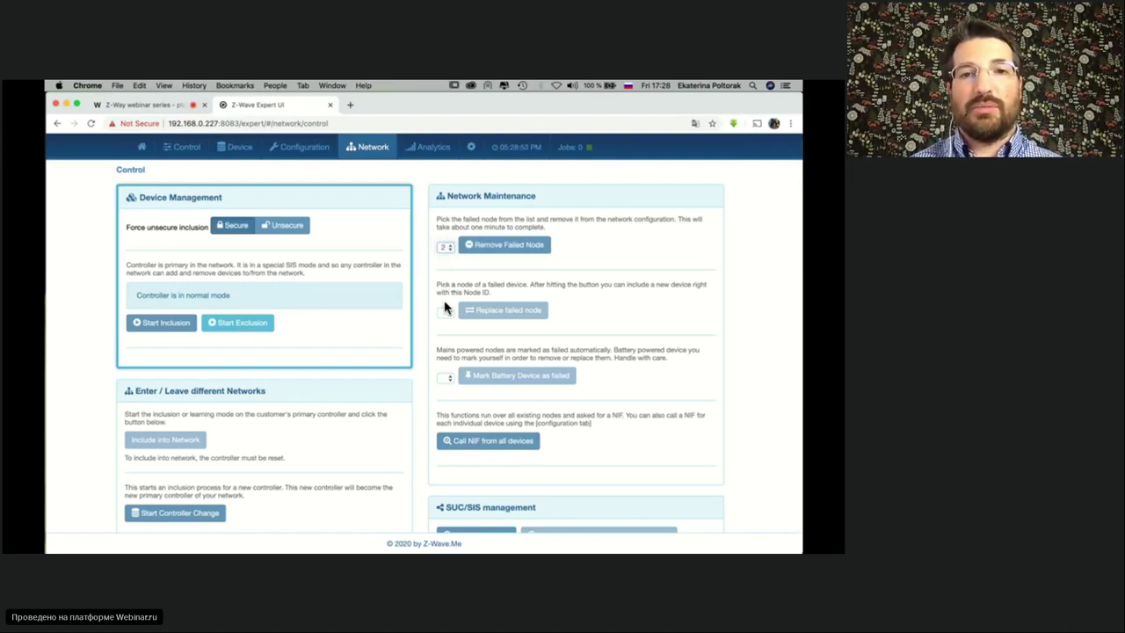
left_click(445, 318)
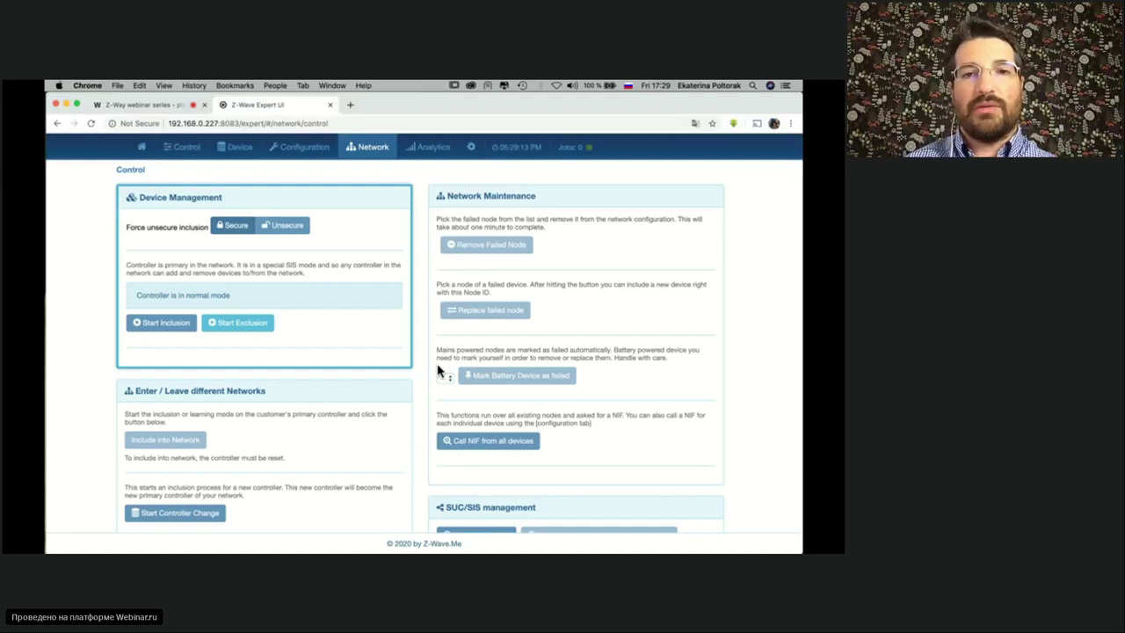
left_click(502, 401)
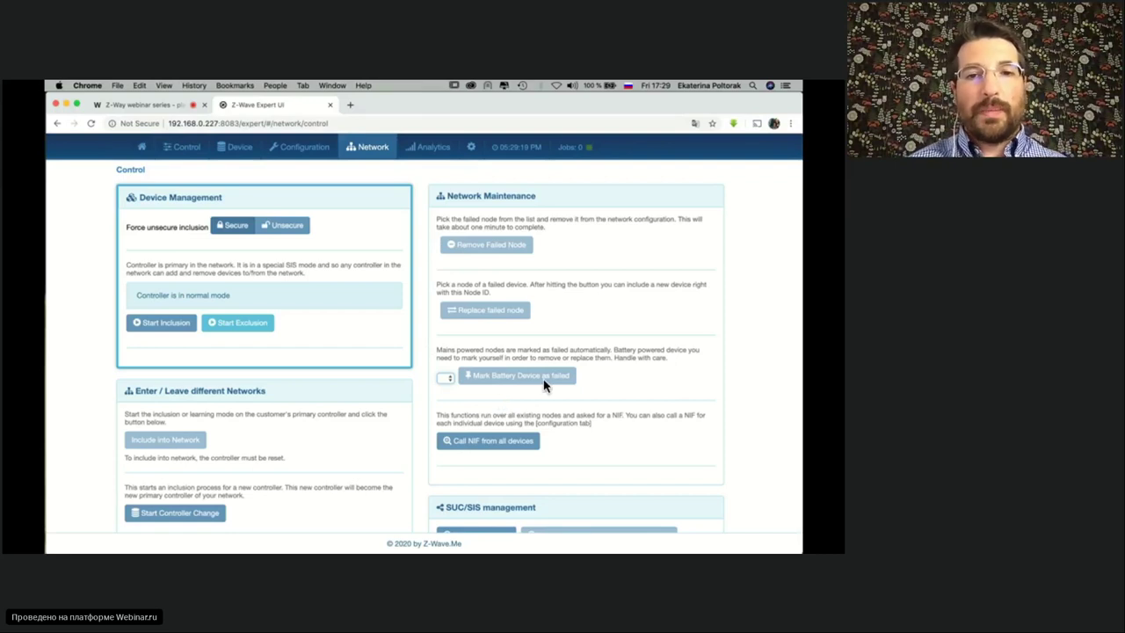
Scroll down to Controller Maintenance and run Reset API to reset the serial link to the chip.
scroll(542, 384, "down", 3)
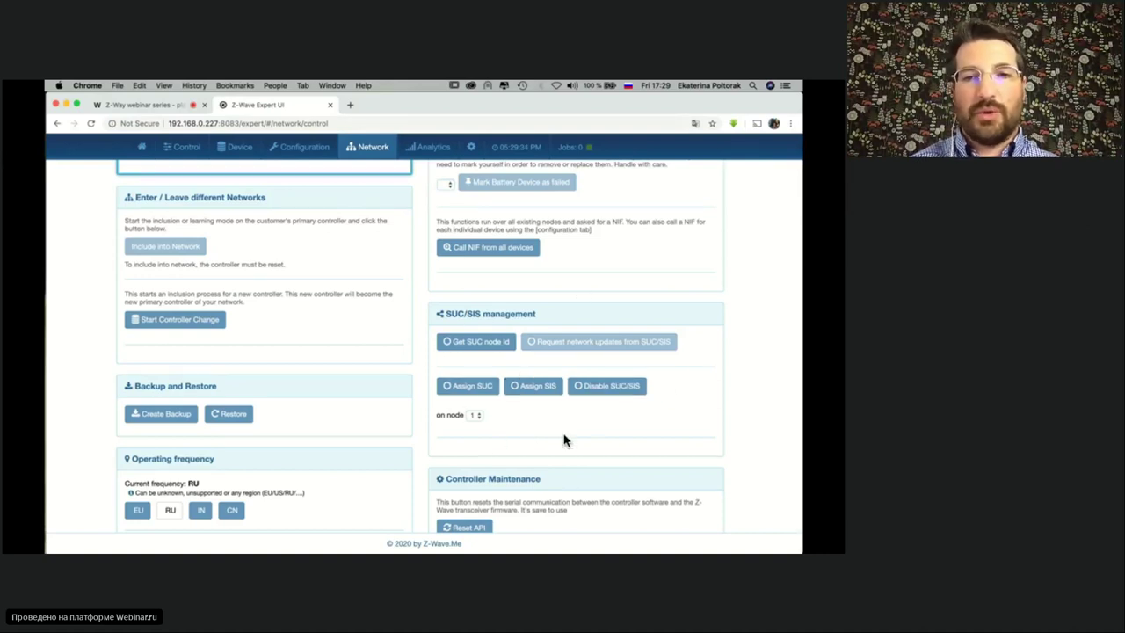
scroll(506, 433, "down", 1)
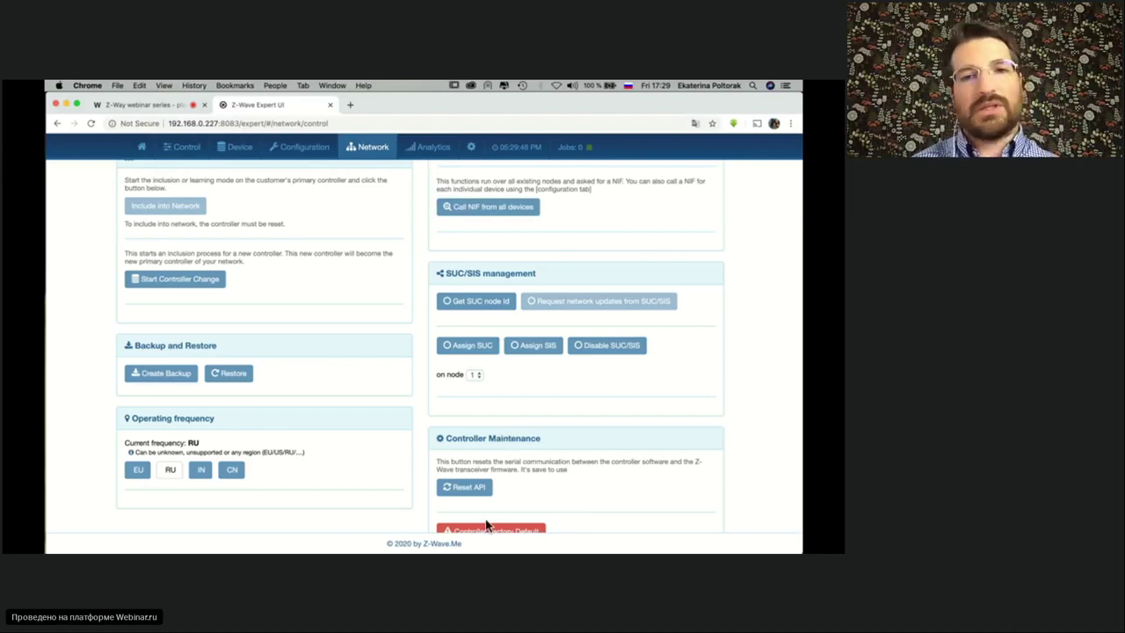
scroll(519, 461, "down", 1)
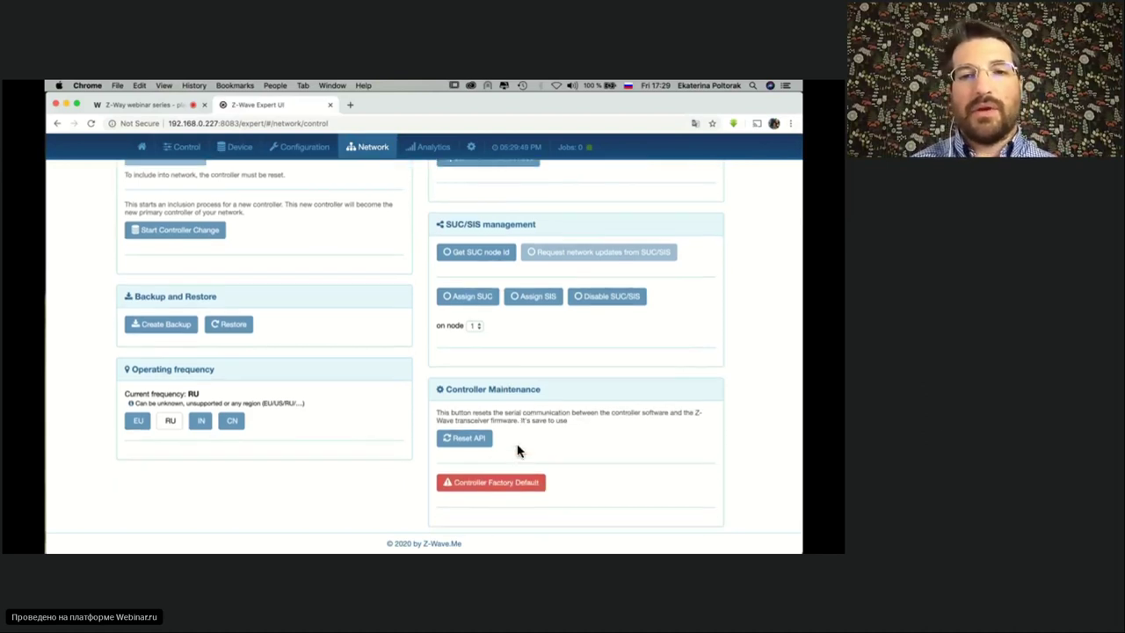
scroll(517, 448, "down", 1)
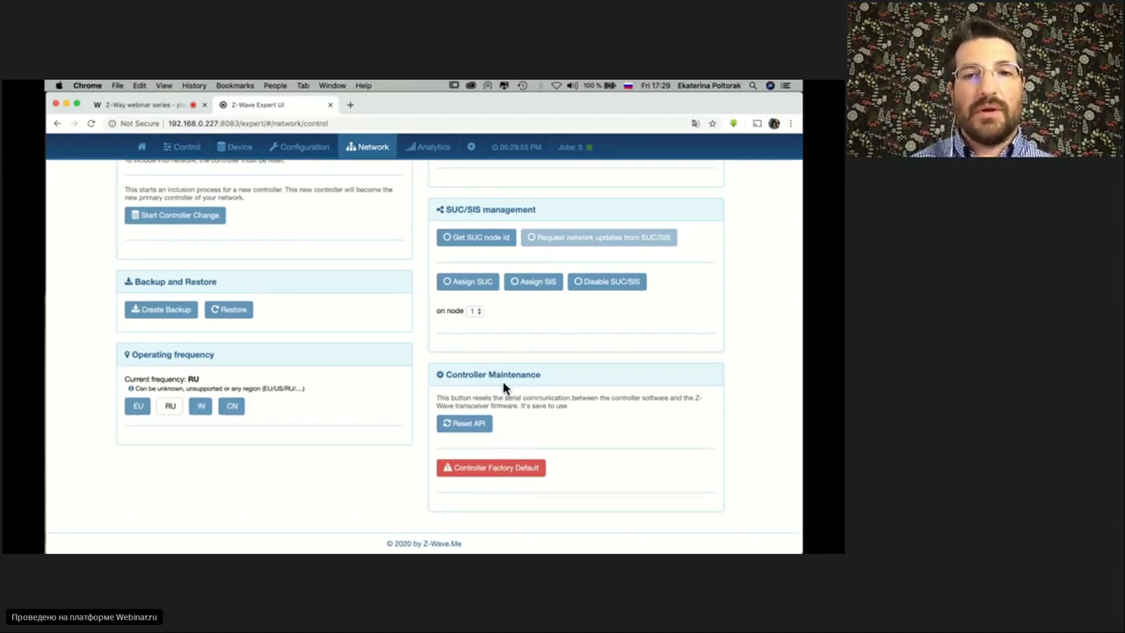
left_click(464, 429)
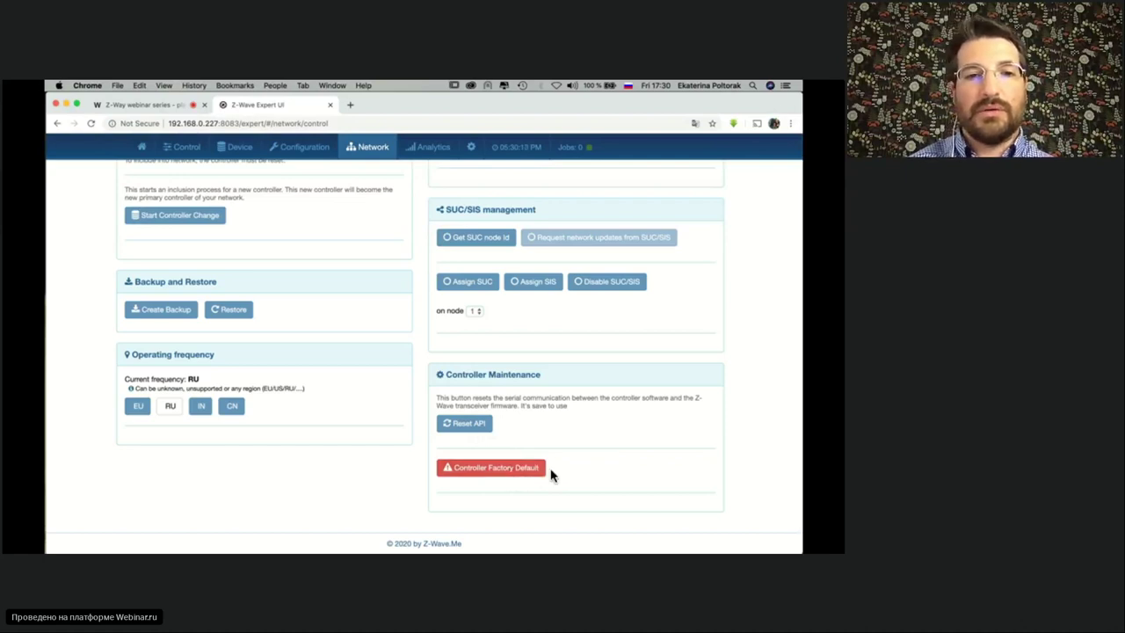
Return to the top of the Network Control page and expand the Network menu.
scroll(586, 395, "up", 3)
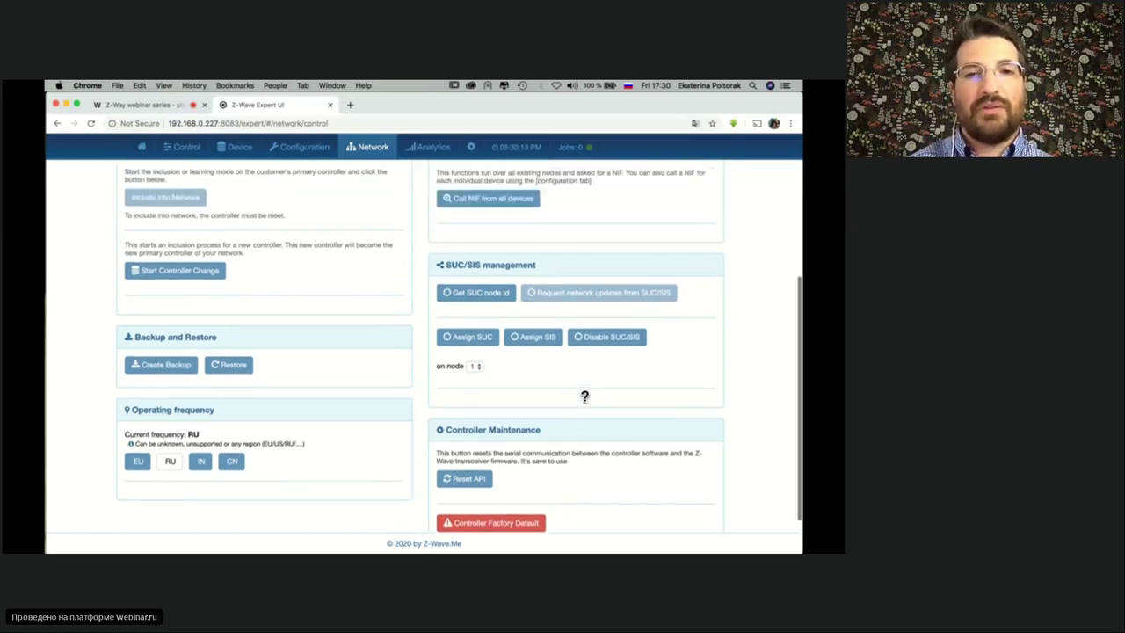
scroll(585, 397, "up", 4)
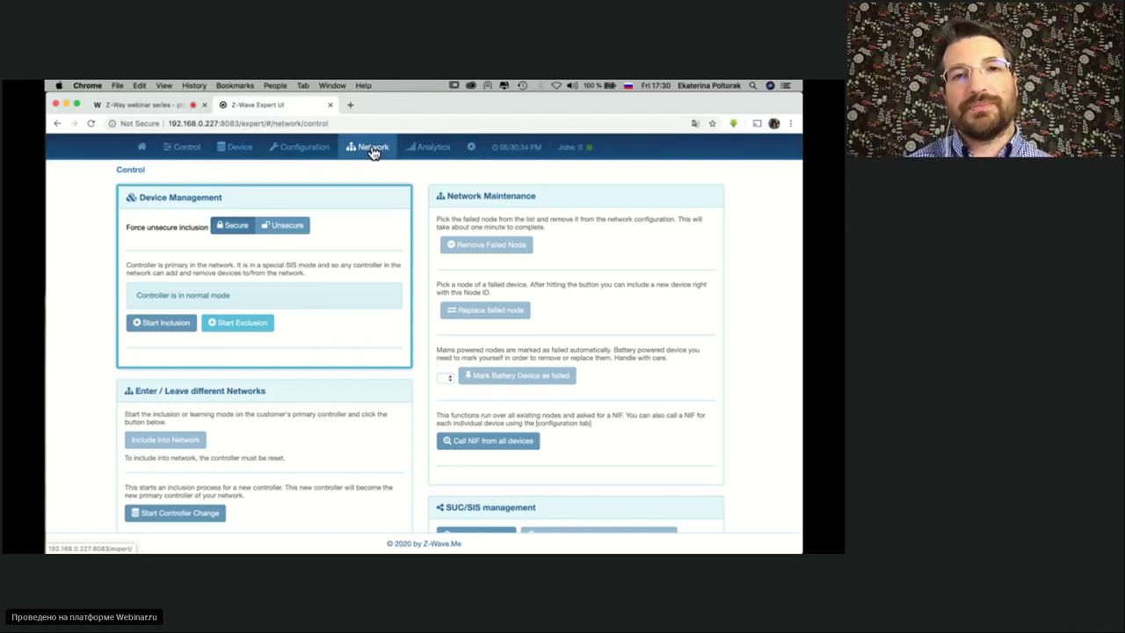
left_click(373, 150)
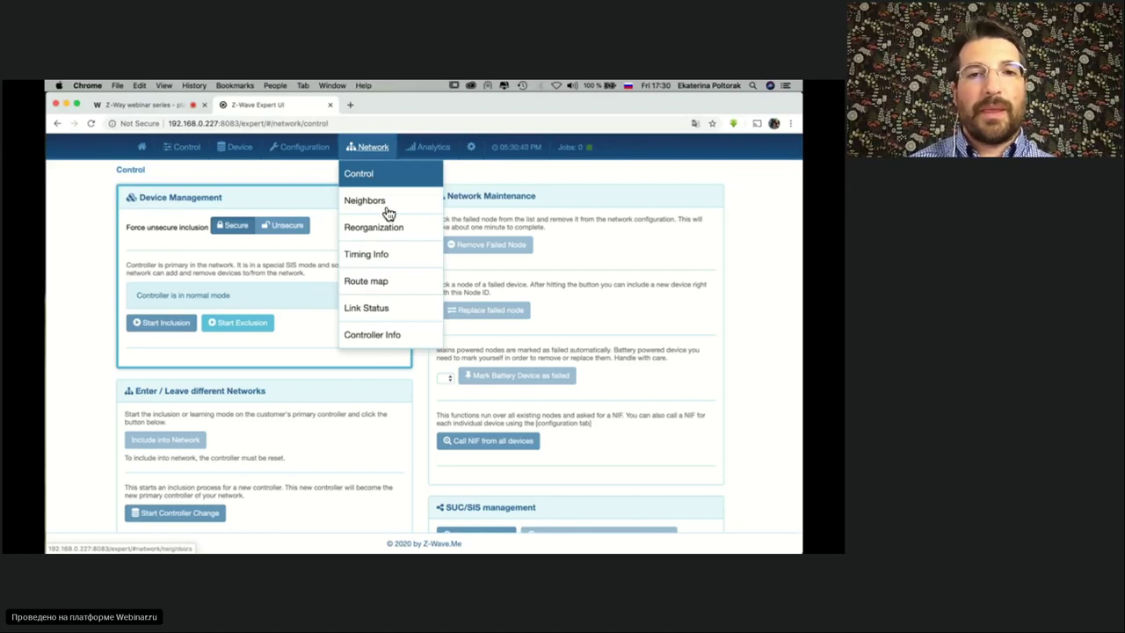
Open Network > Controller Info and highlight Home Id 0xdffe0163 and Primary Role Yes.
left_click(372, 335)
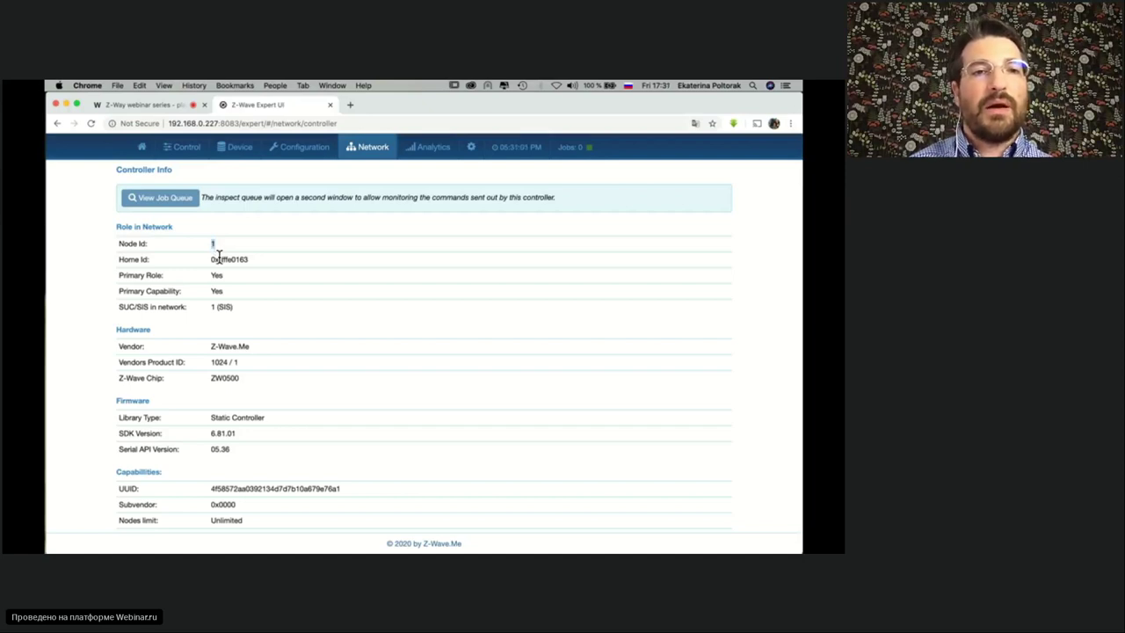
mouse_move(211, 260)
left_mouse_down()
mouse_move(269, 268)
mouse_move(225, 291)
mouse_move(222, 276)
left_mouse_up()
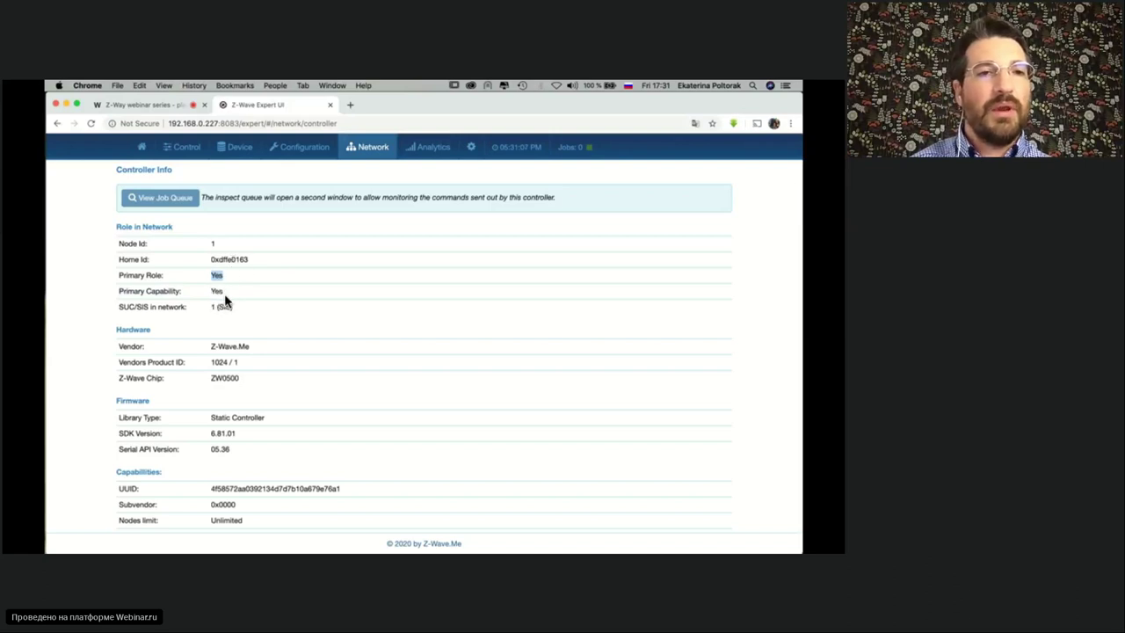
left_click(216, 286)
double_click(215, 276)
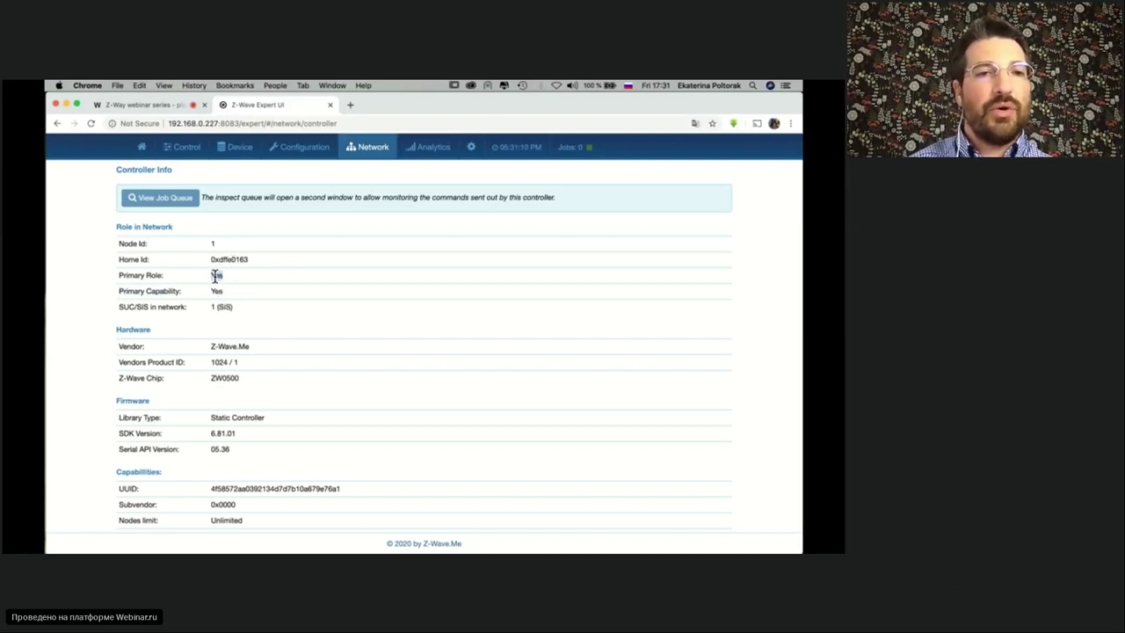
Highlight Primary Capability Yes and SUC/SIS in network value 1 (SIS).
double_click(216, 291)
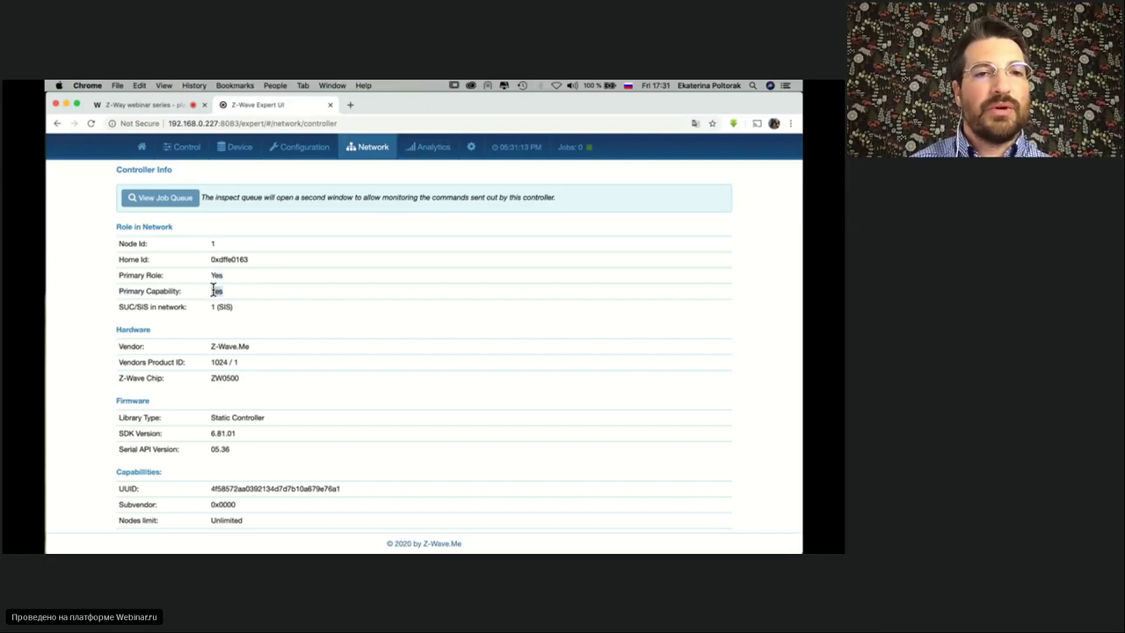
left_click(209, 307)
left_click_drag(209, 308, 232, 310)
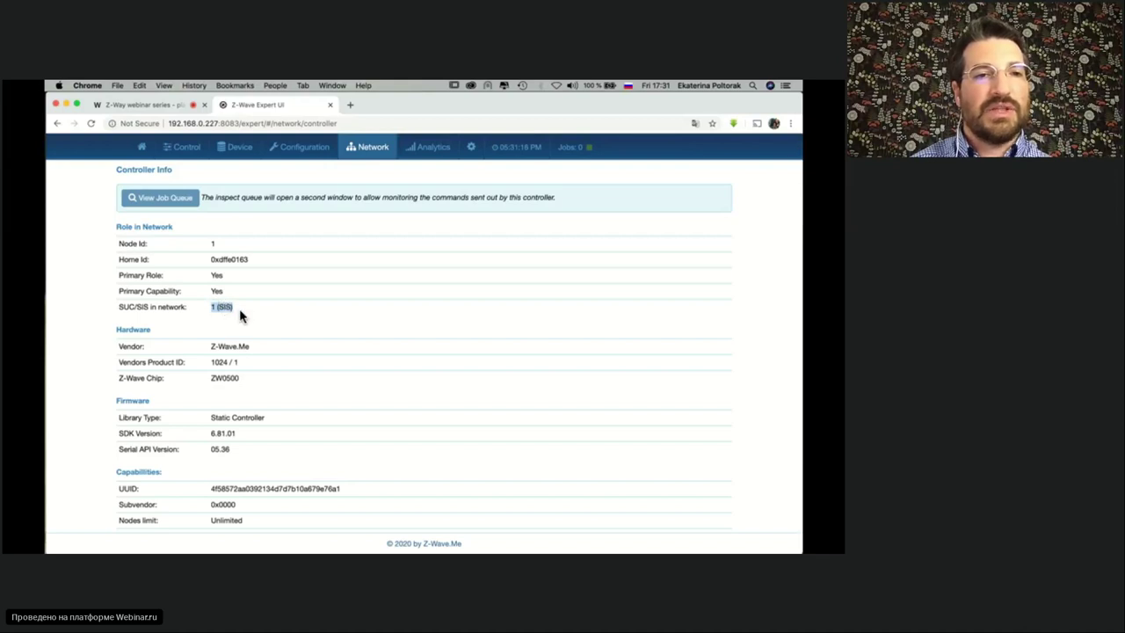
scroll(264, 327, "down", 2)
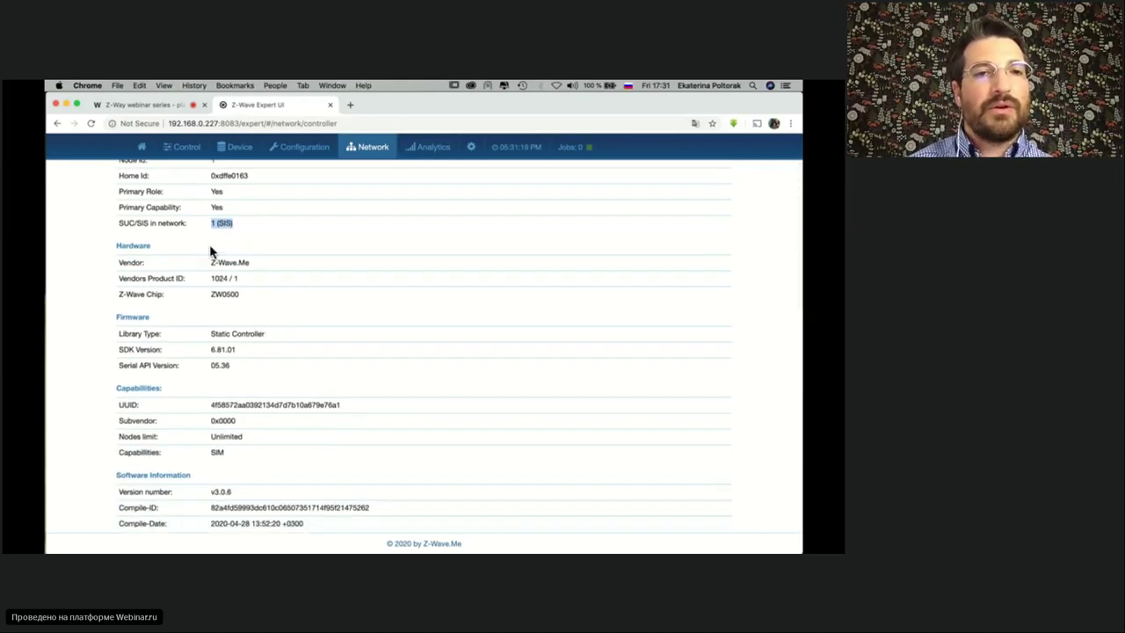
Highlight the hardware vendor and product, Static Controller library, SDK 6.81.01 and Serial API 05.36.
left_click_drag(211, 262, 210, 302)
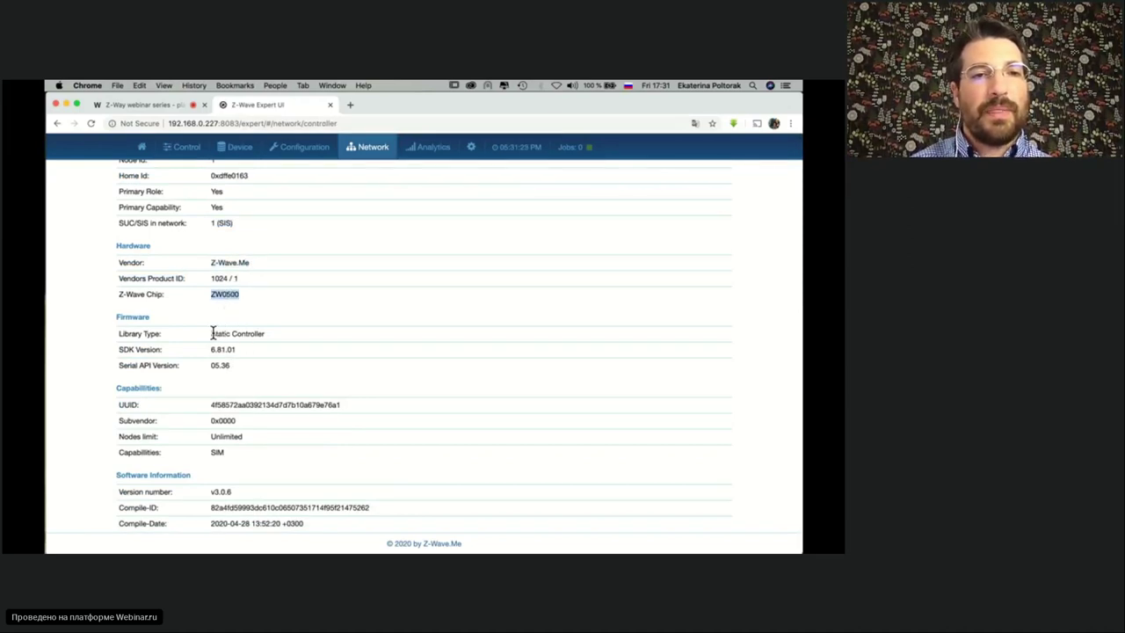
left_click(212, 333)
left_click_drag(212, 333, 270, 334)
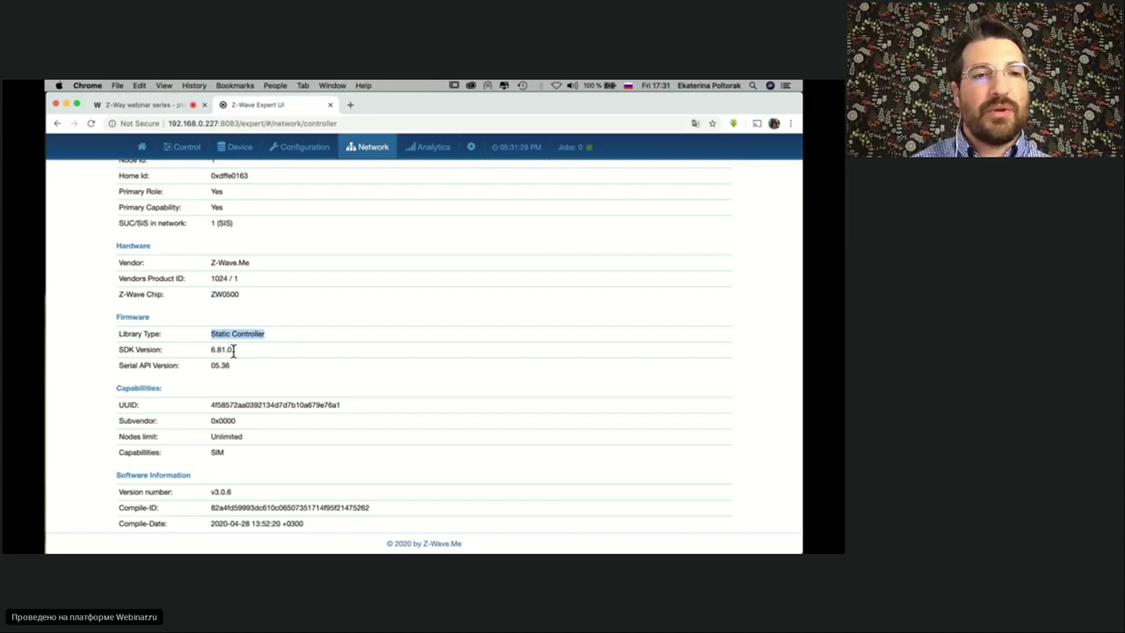
left_click_drag(211, 348, 232, 350)
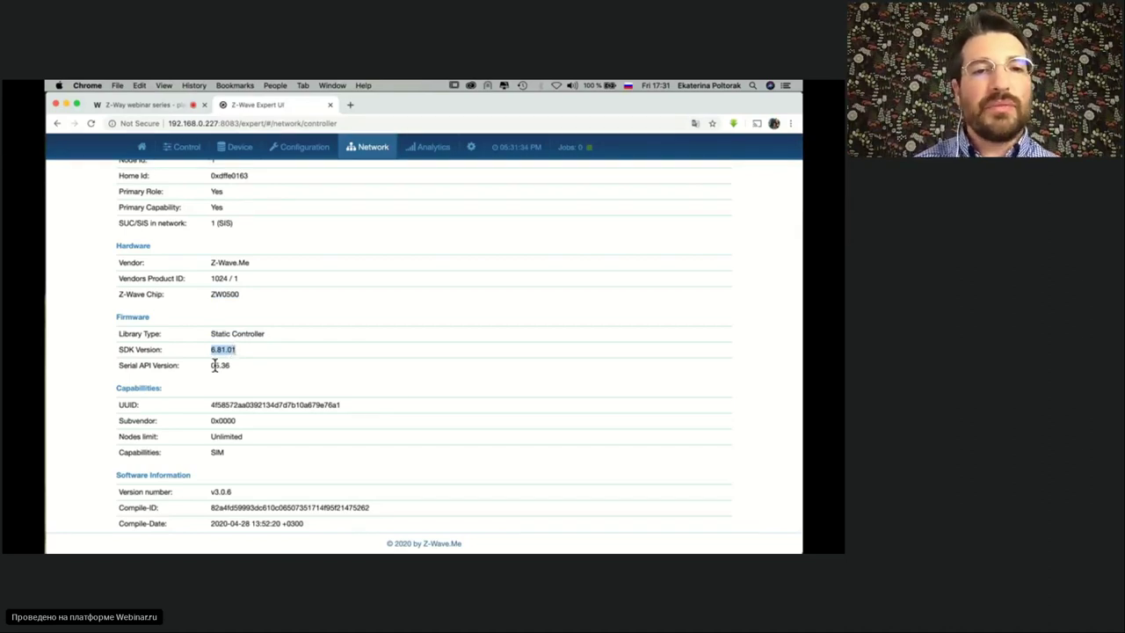
left_click_drag(211, 365, 227, 367)
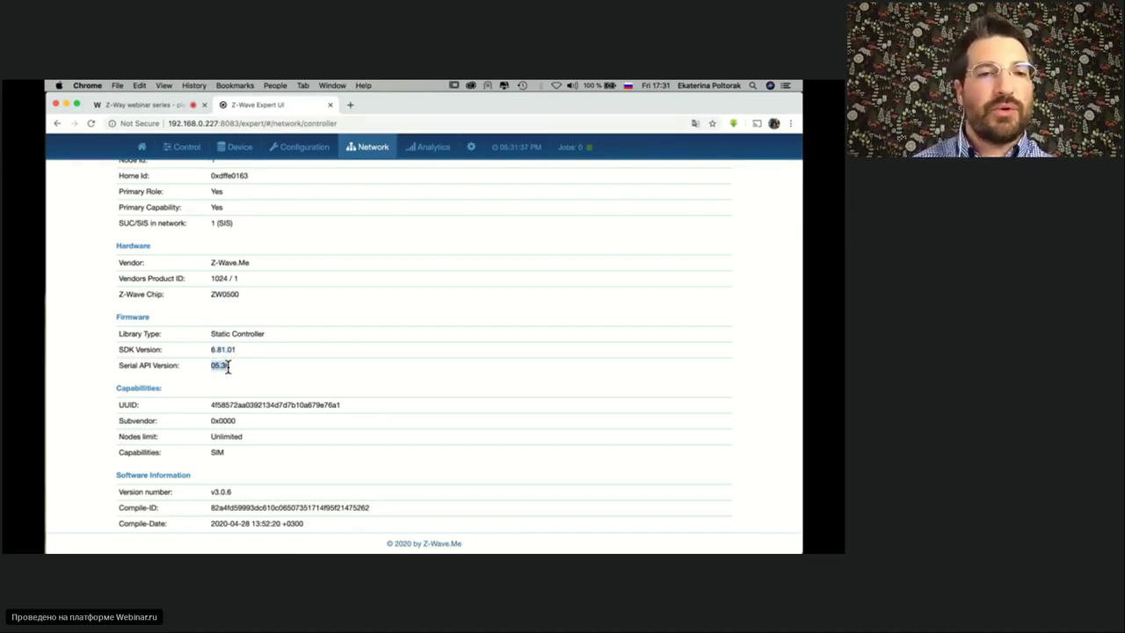
Highlight software version v3.0.6 further down, then expand the Analytics menu.
scroll(227, 366, "down", 3)
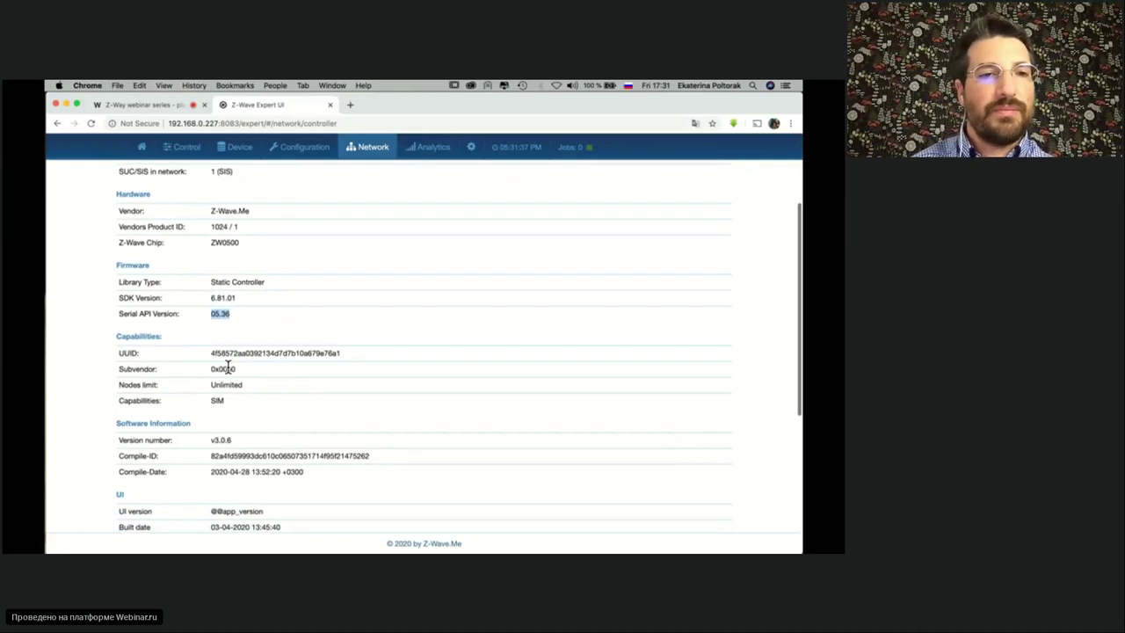
scroll(226, 369, "down", 1)
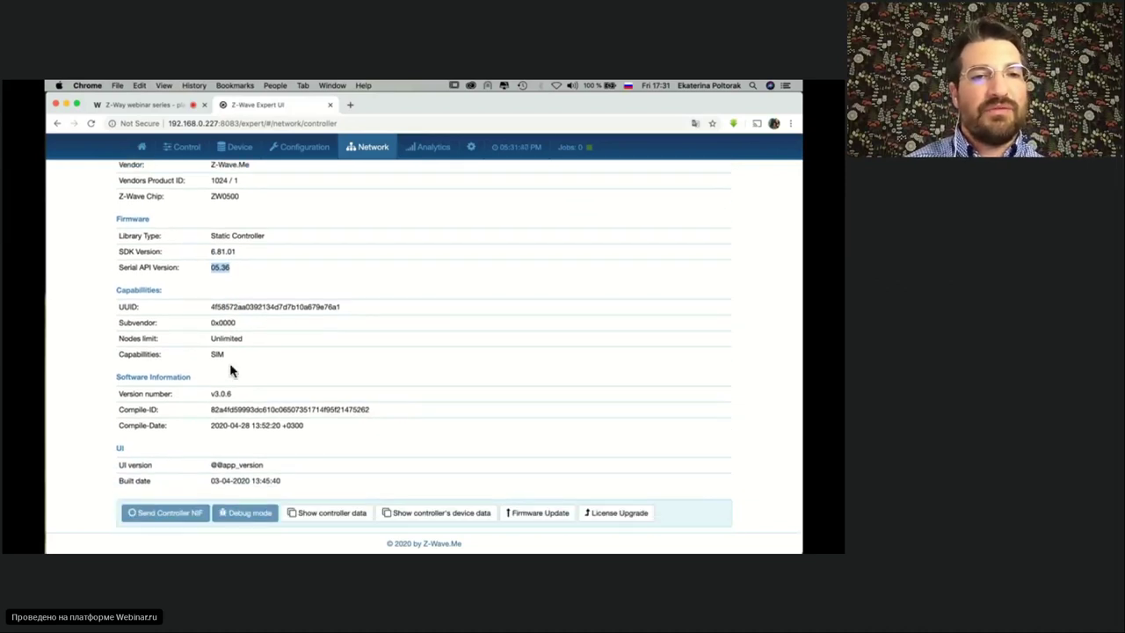
left_click_drag(207, 394, 243, 398)
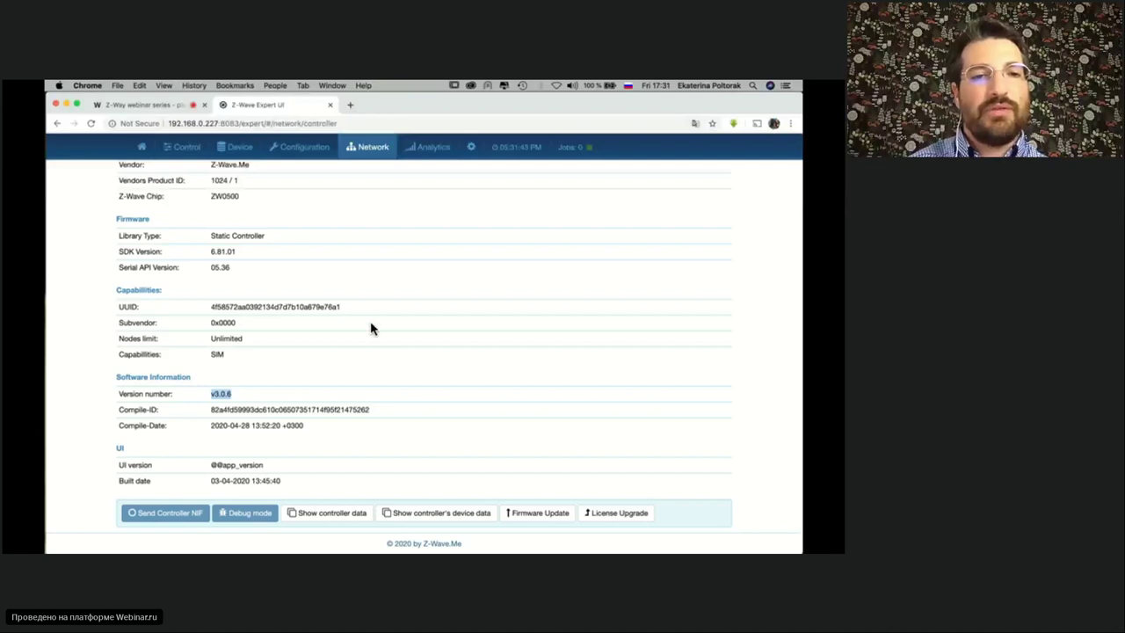
scroll(370, 323, "up", 5)
left_click(426, 156)
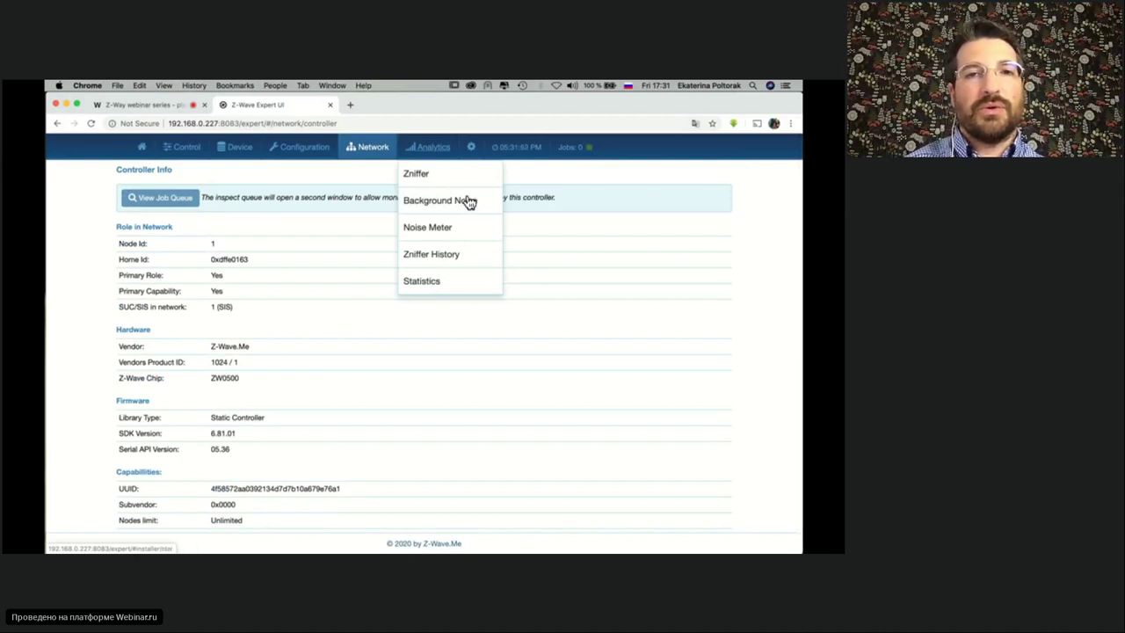
Open Analytics > Zniffer, highlight the Multilevel Sensor Report bytes (03, 01, 14), then switch to the webinar tab.
left_click(421, 176)
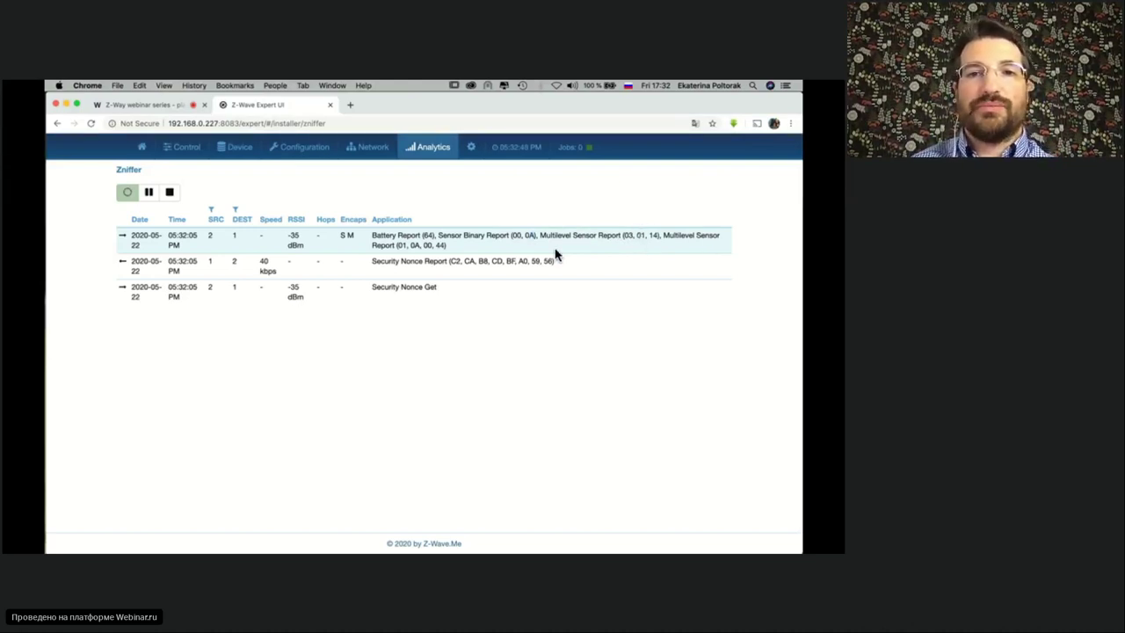
left_click_drag(396, 245, 434, 245)
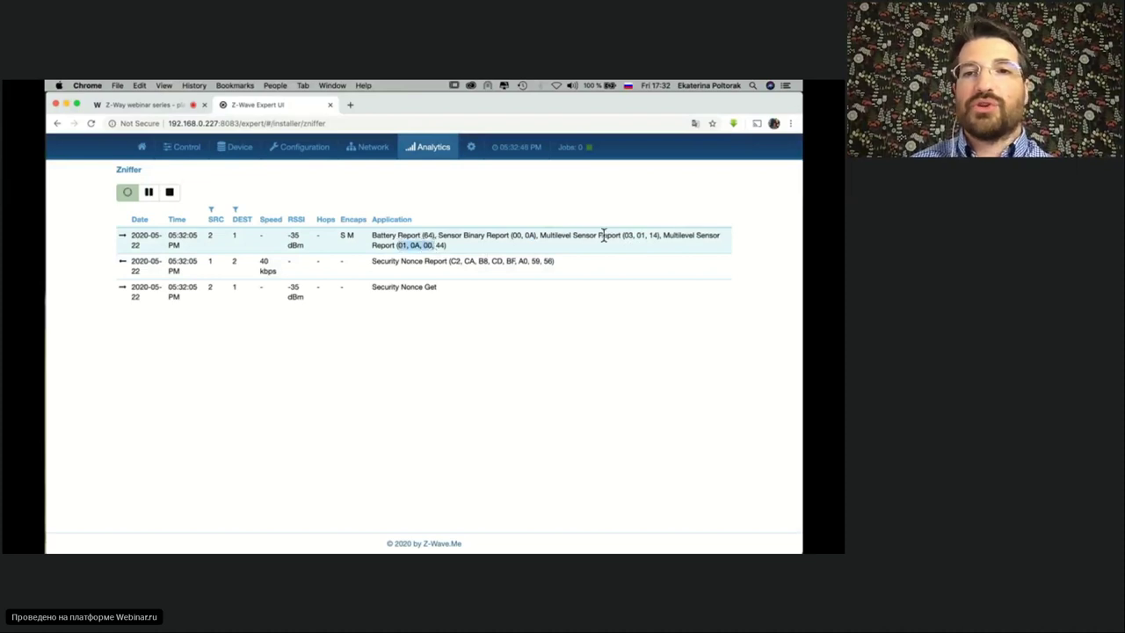
left_click_drag(622, 235, 659, 234)
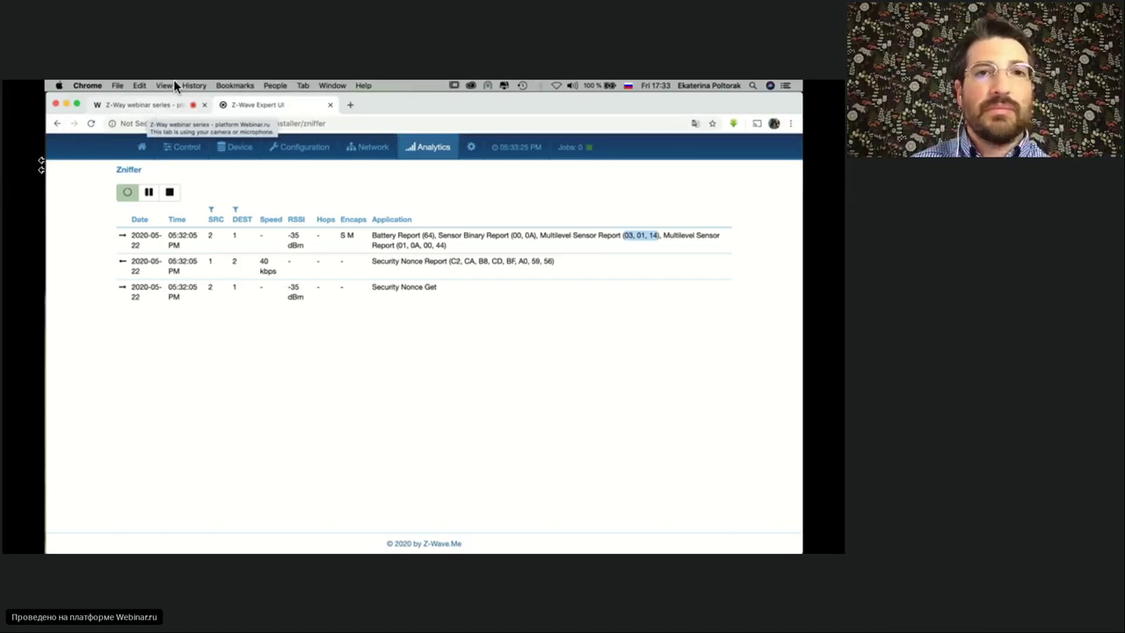
left_click(135, 106)
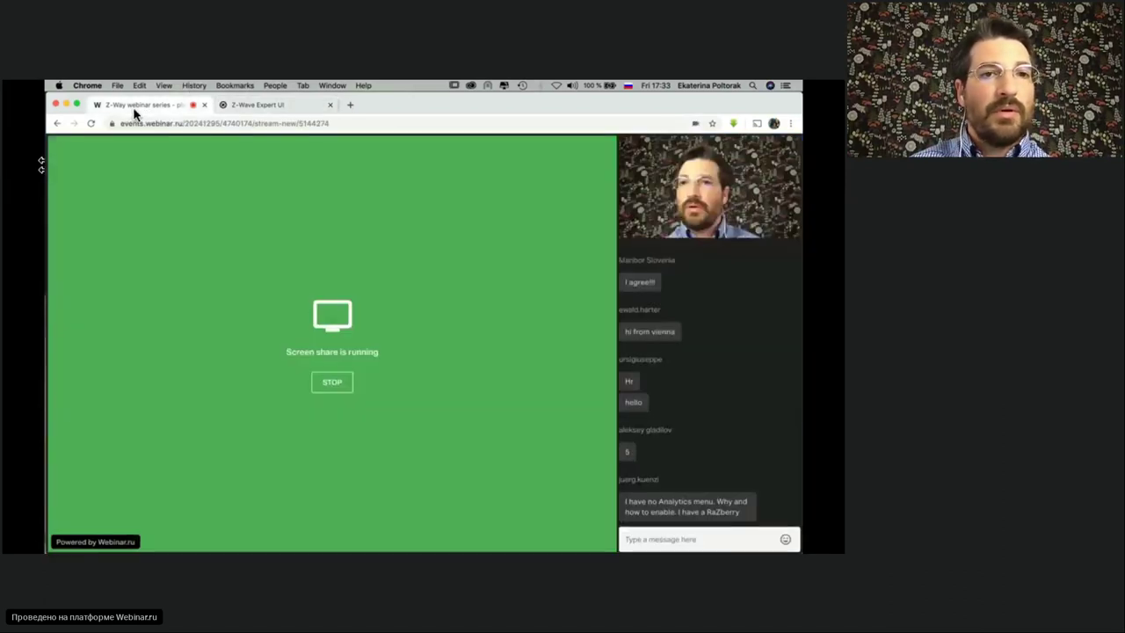
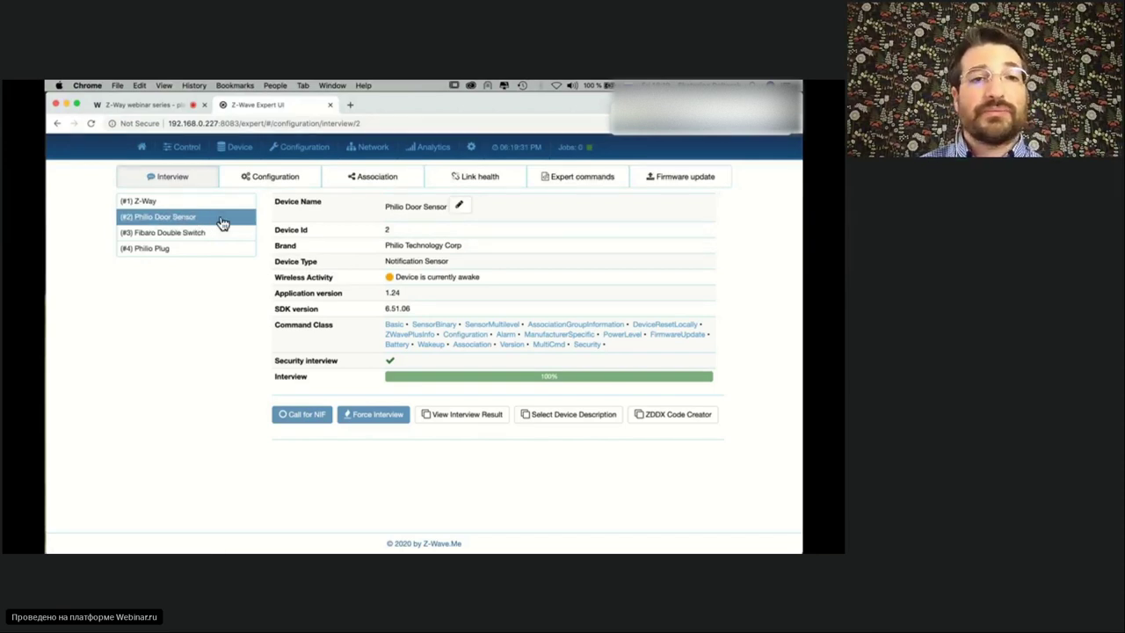
Show the Philio Door Sensor's association groups: Z-Way in LifeLine, Philio Plug in ON/OFF Light.
left_click(364, 181)
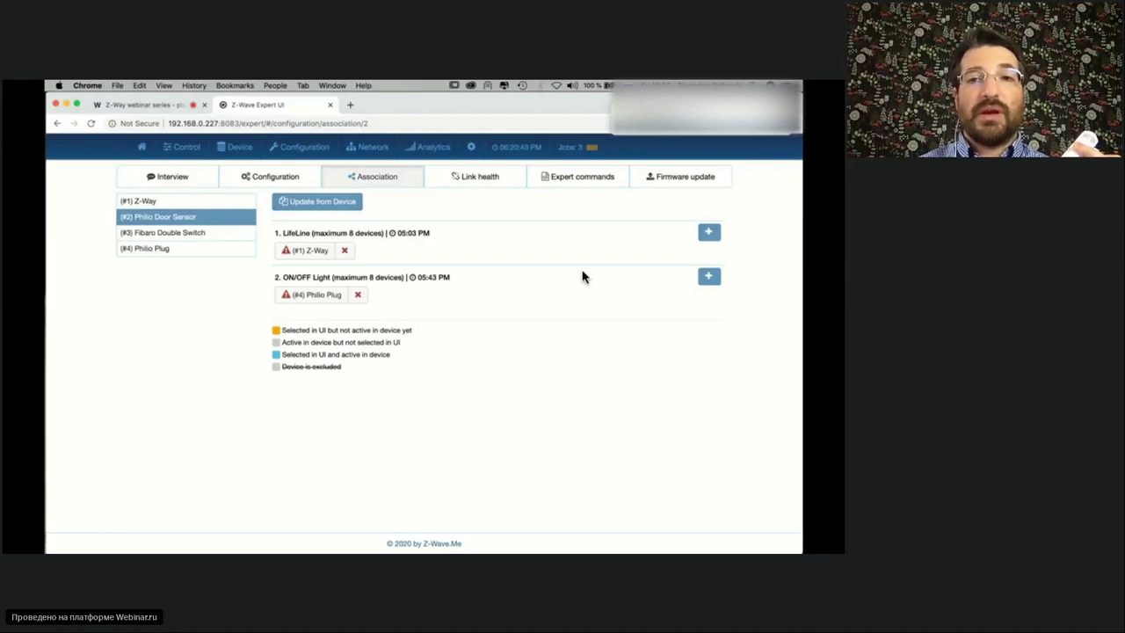
Add Z-Way as an association target, then remove Z-Way from the door sensor's LifeLine group.
left_click(709, 276)
left_click(256, 211)
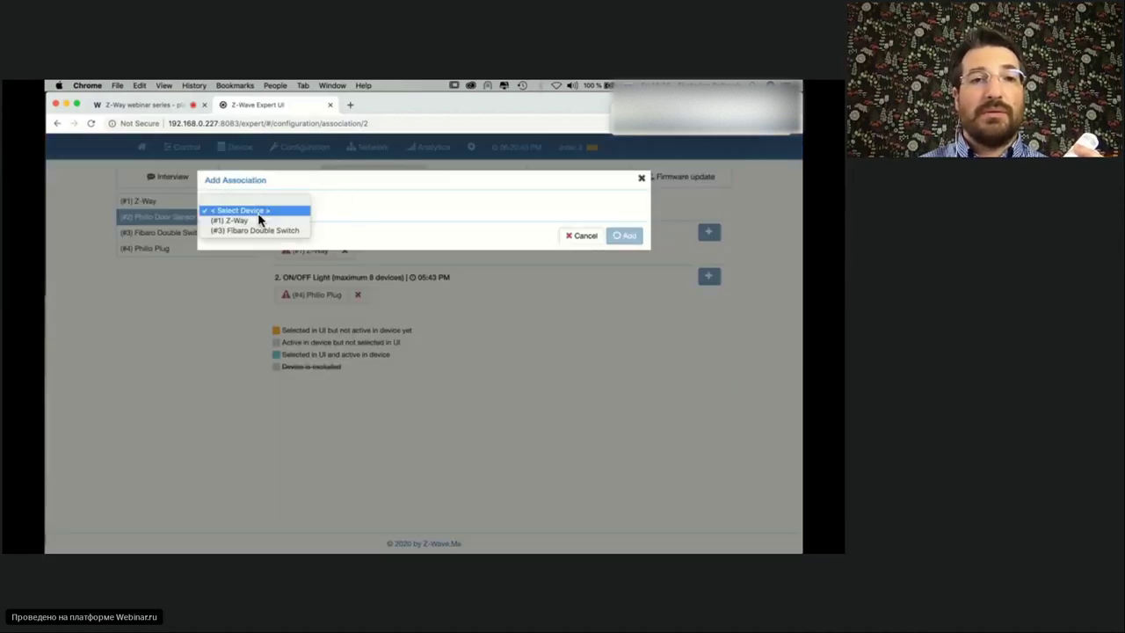
left_click(254, 221)
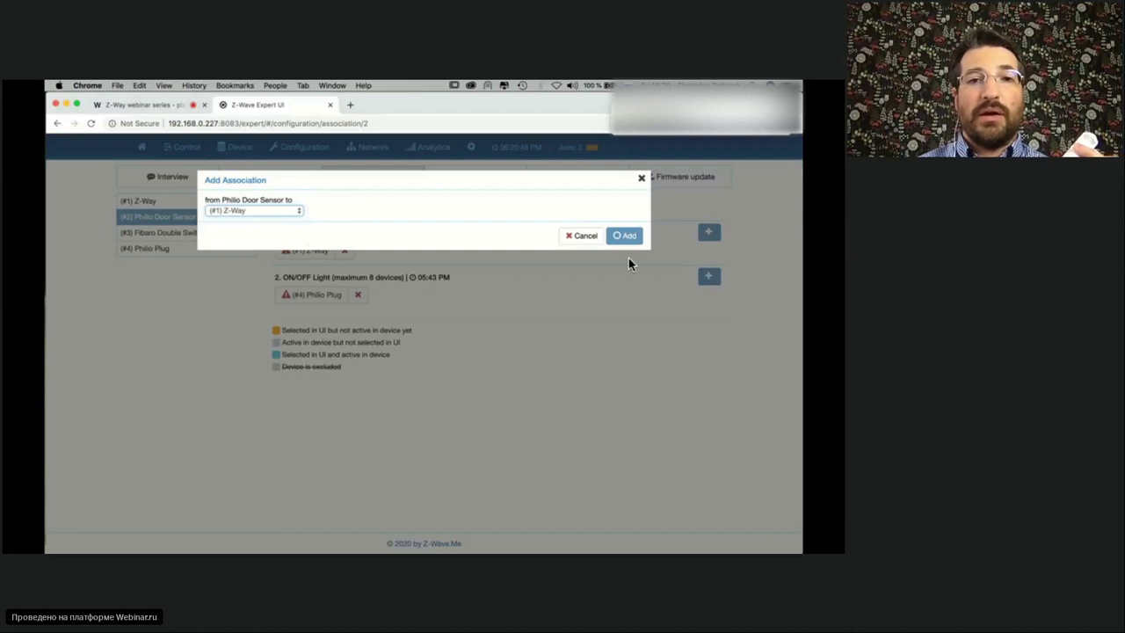
left_click(625, 237)
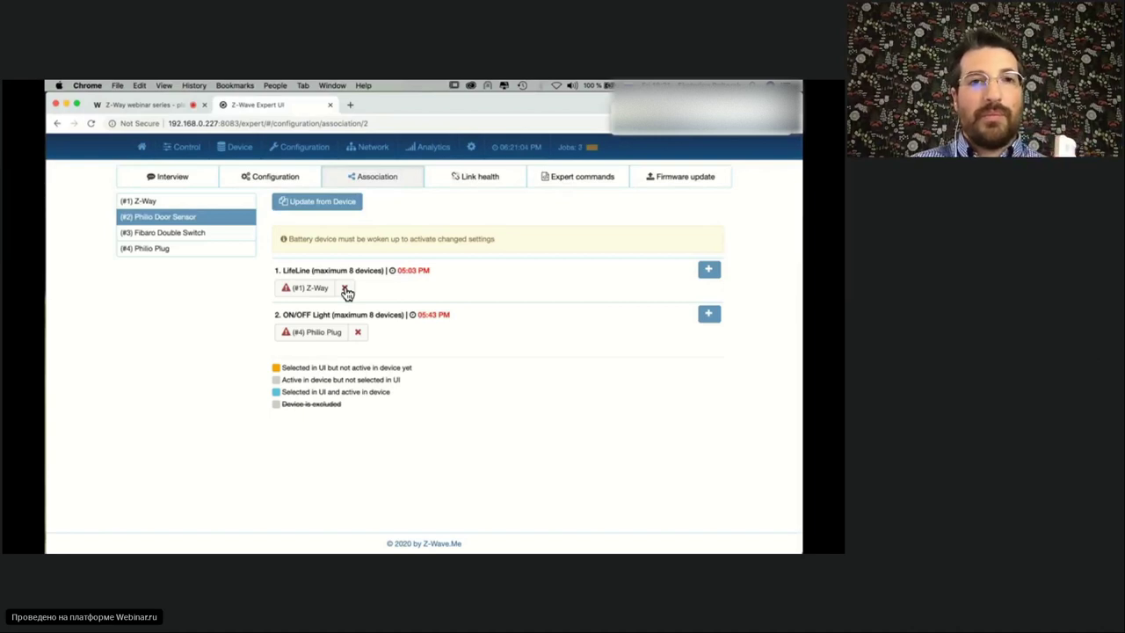
left_click(346, 289)
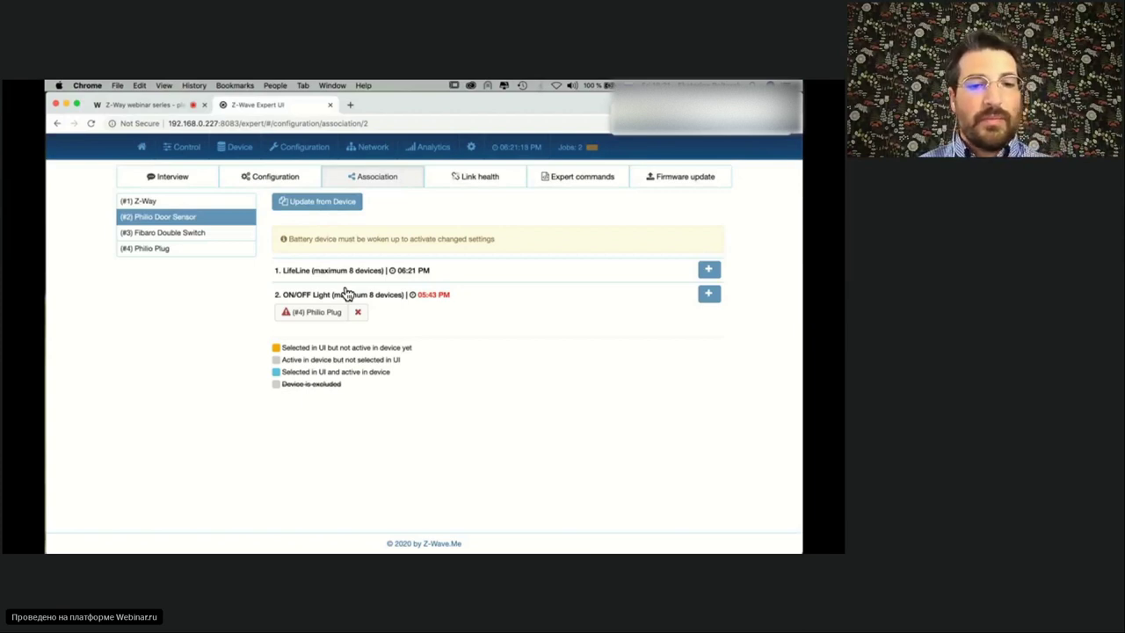
Add Z-Way (#1) to the ON/OFF Light group and remove Philio Plug from it.
key("super+Tab")
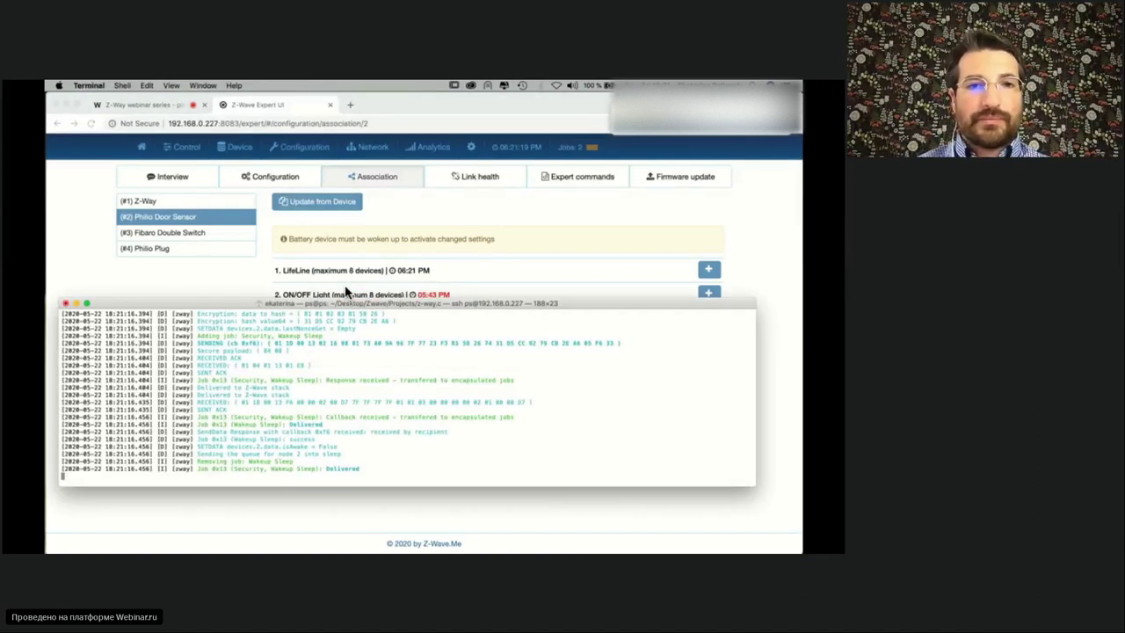
left_click_drag(354, 299, 367, 359)
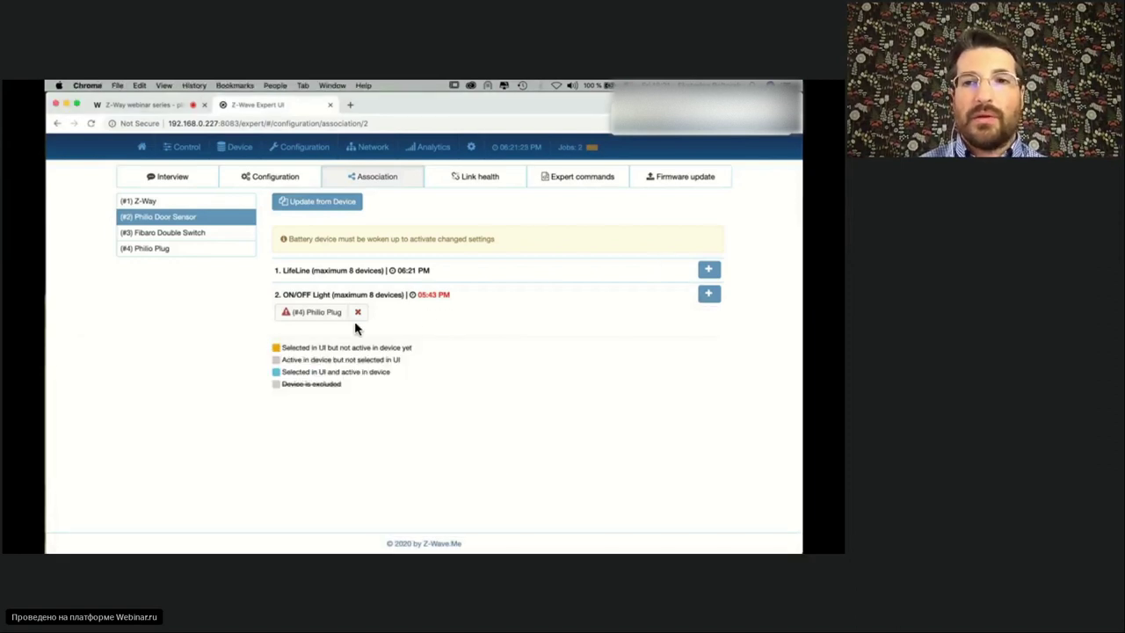
left_click(708, 293)
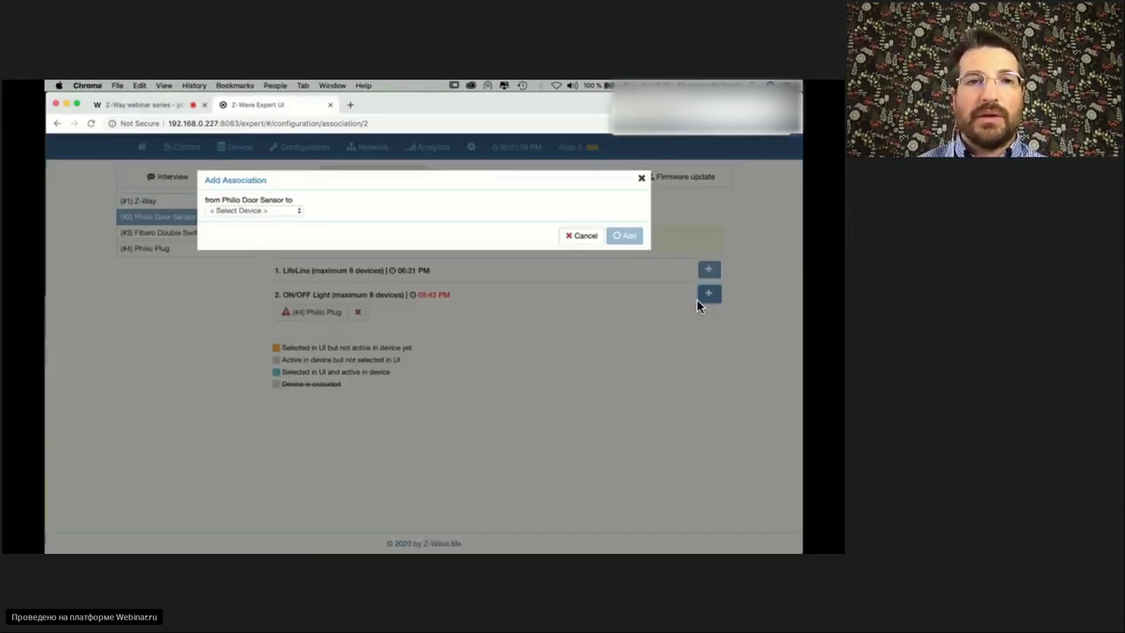
left_click(257, 211)
left_click(389, 217)
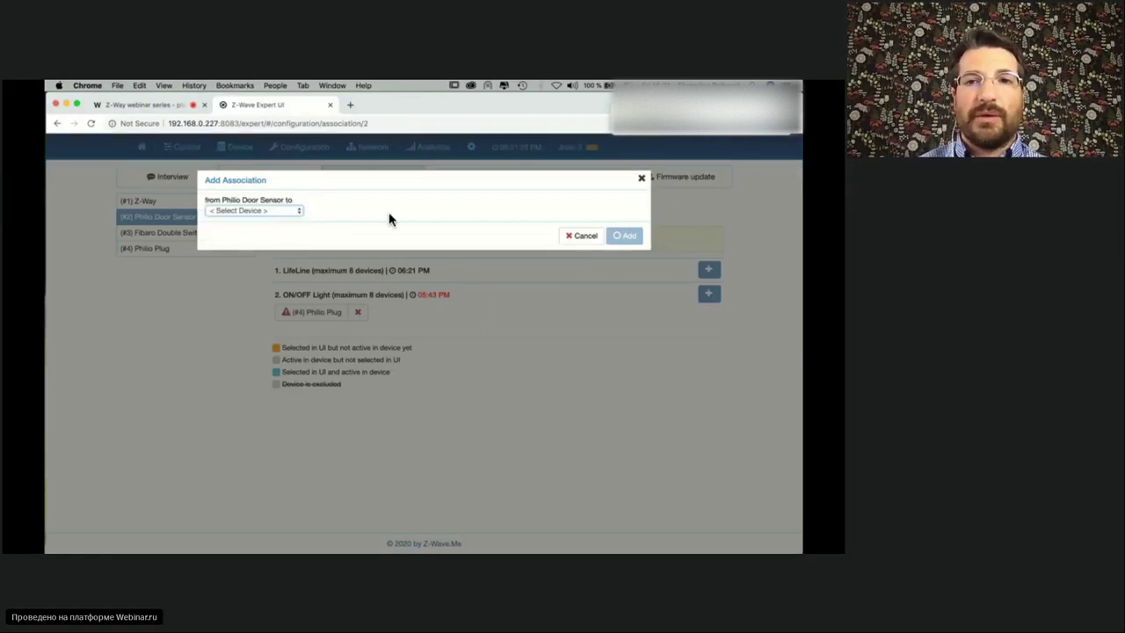
left_click(625, 235)
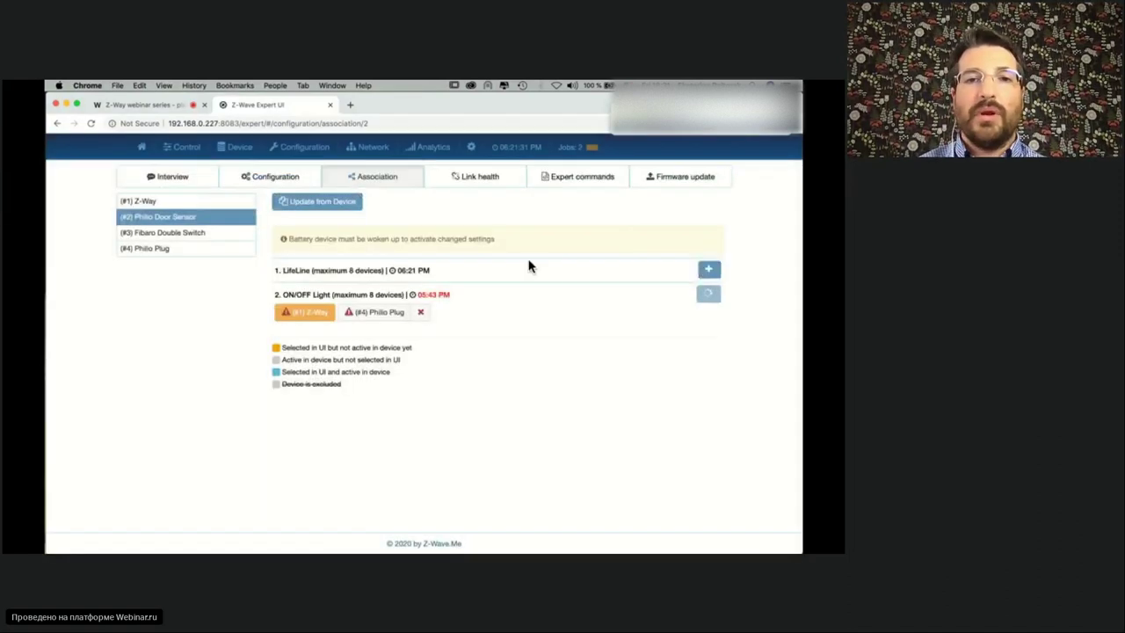
left_click(415, 313)
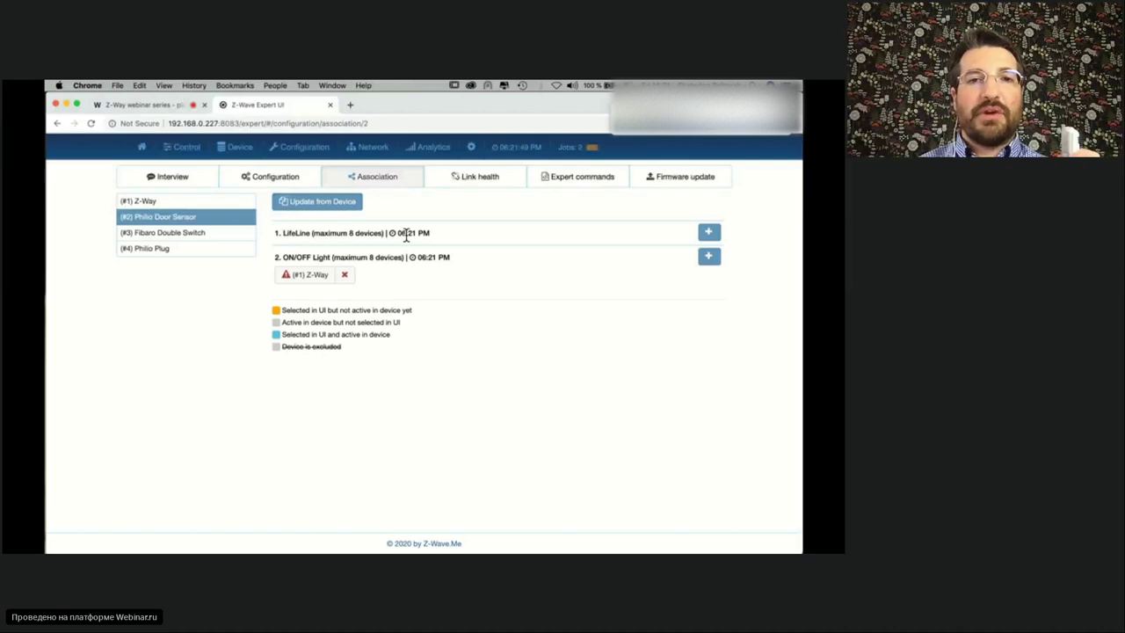
left_click_drag(405, 236, 277, 231)
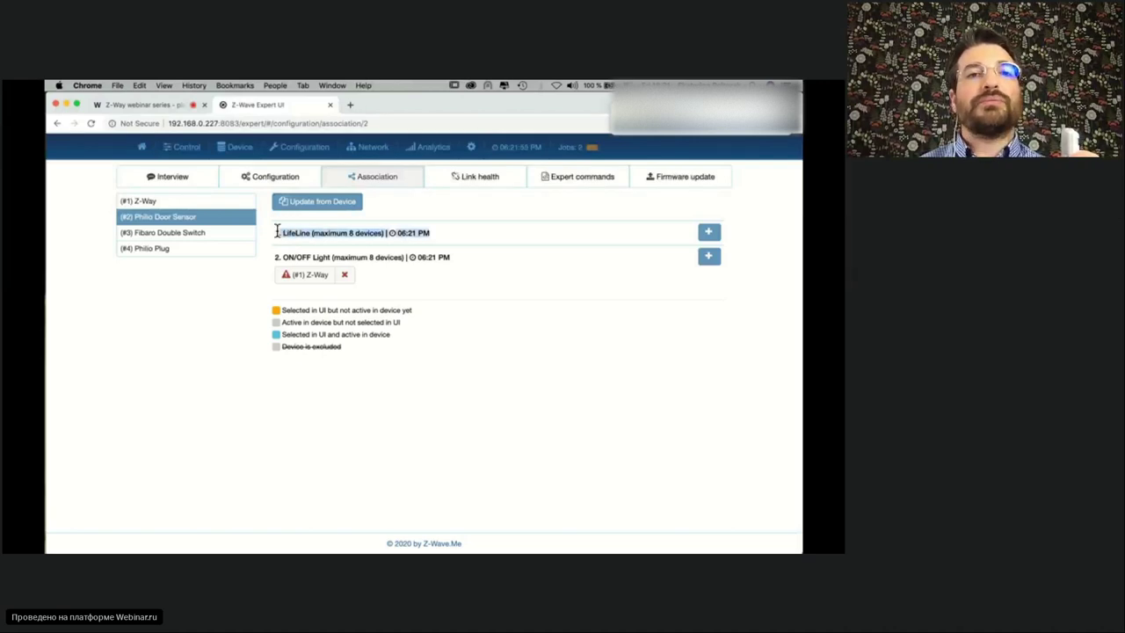
Review the door sensor's Security interview entry, then open Analytics > Zniffer to see Basic Set frames.
left_click(191, 181)
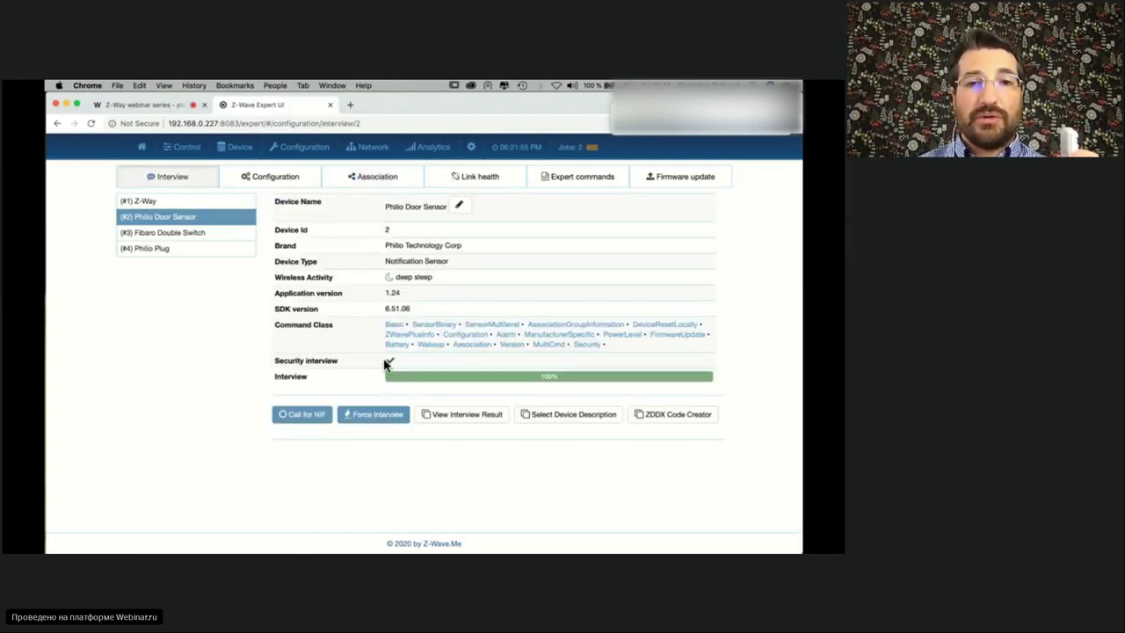
triple_click(319, 355)
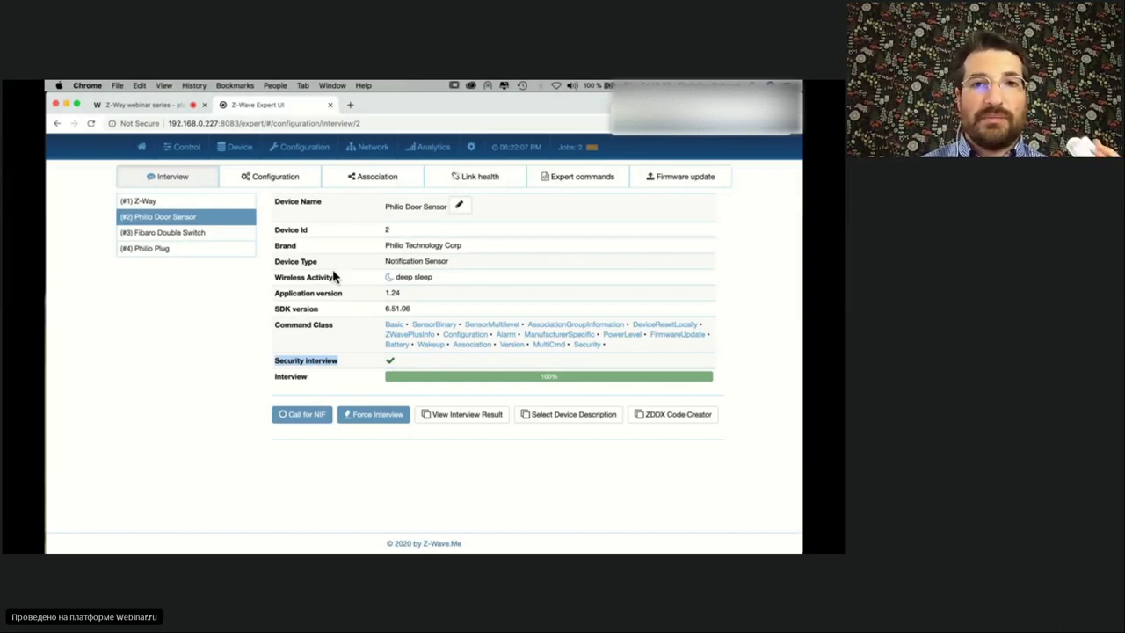
left_click(432, 147)
left_click(435, 185)
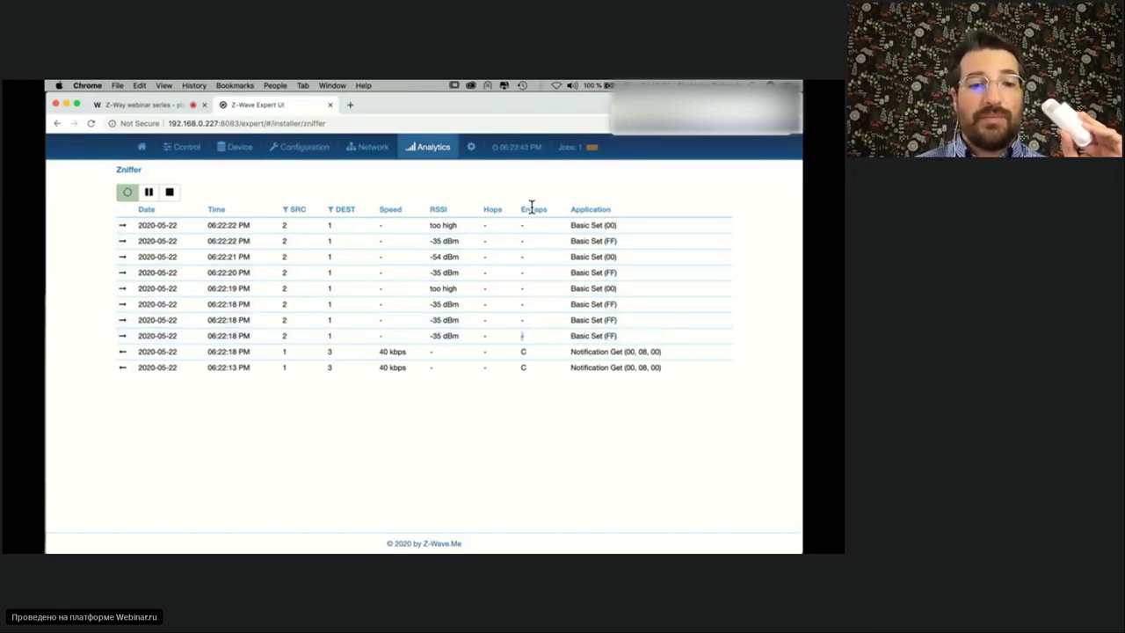
Inspect the unsupported-command error and 0x20 Basic lines in the Terminal log, then return to the interview view.
key("super+Tab")
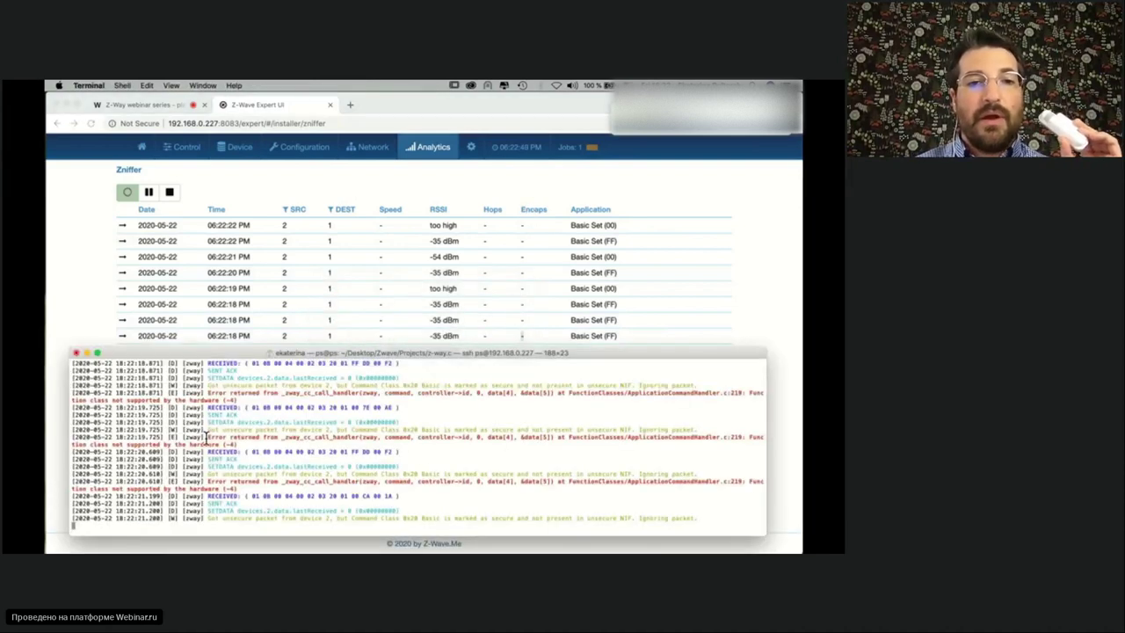
left_click_drag(207, 436, 235, 447)
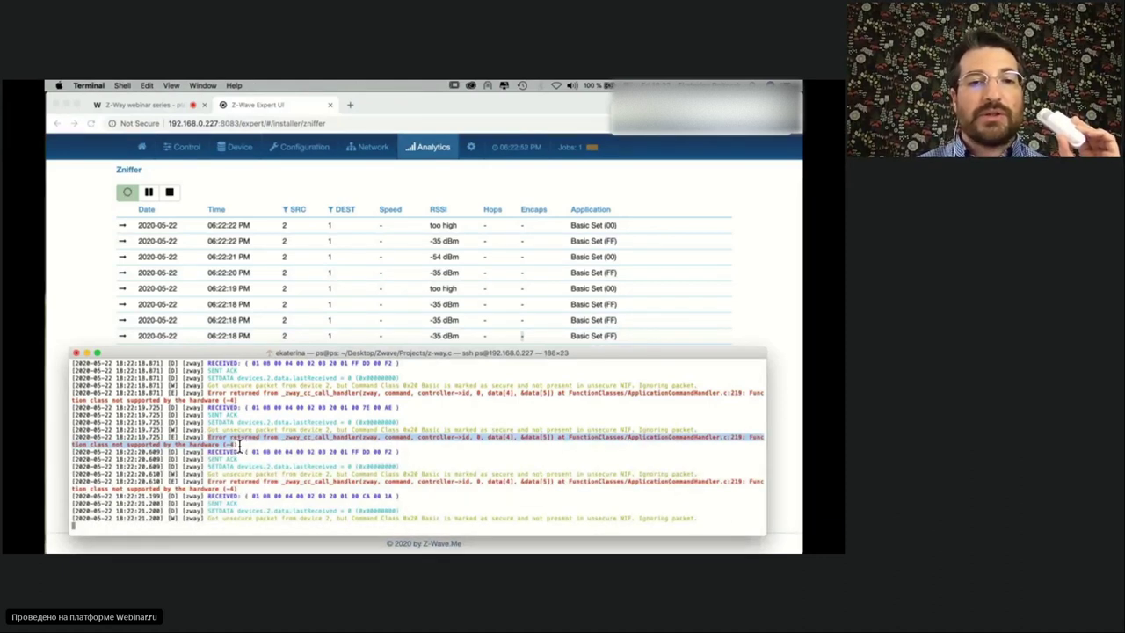
left_click(239, 445)
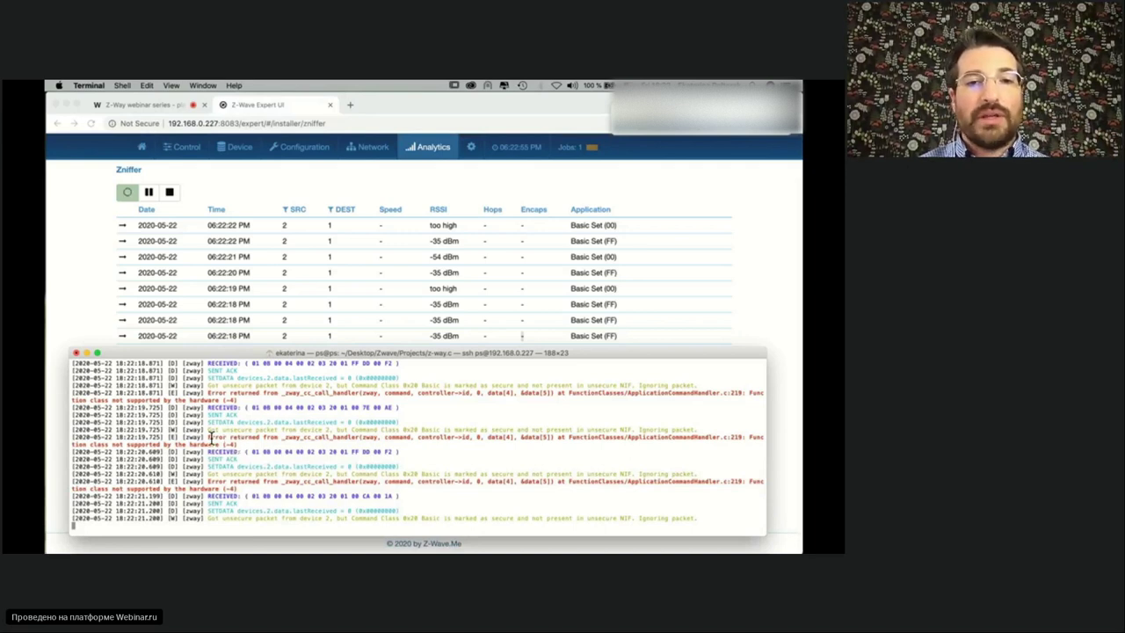
left_click_drag(208, 437, 261, 444)
left_click(261, 444)
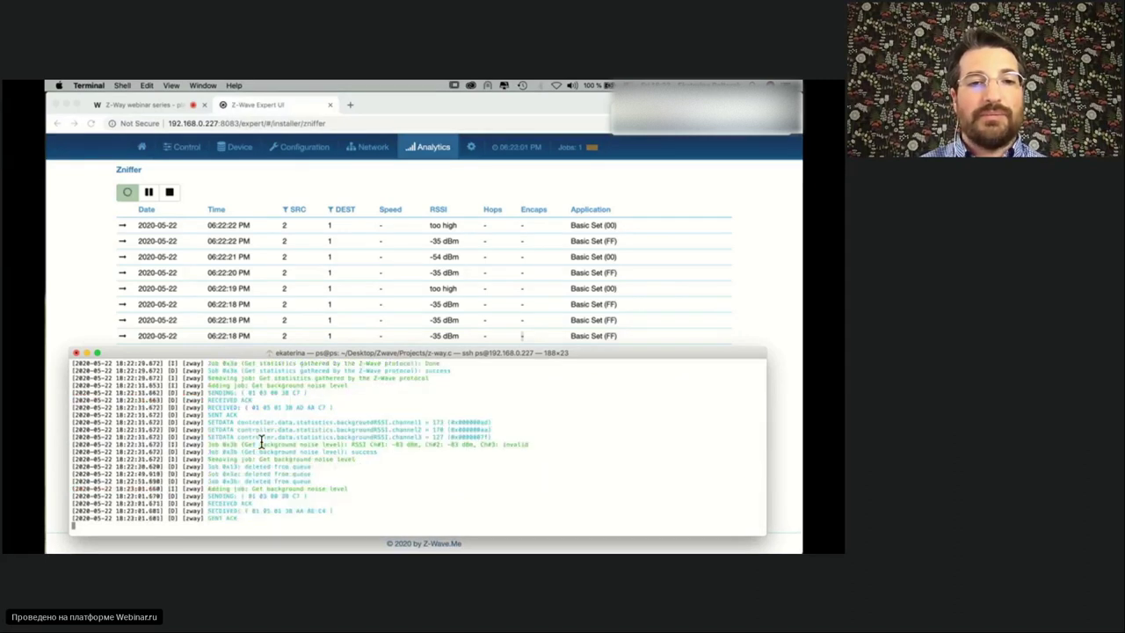
scroll(261, 443, "up", 1)
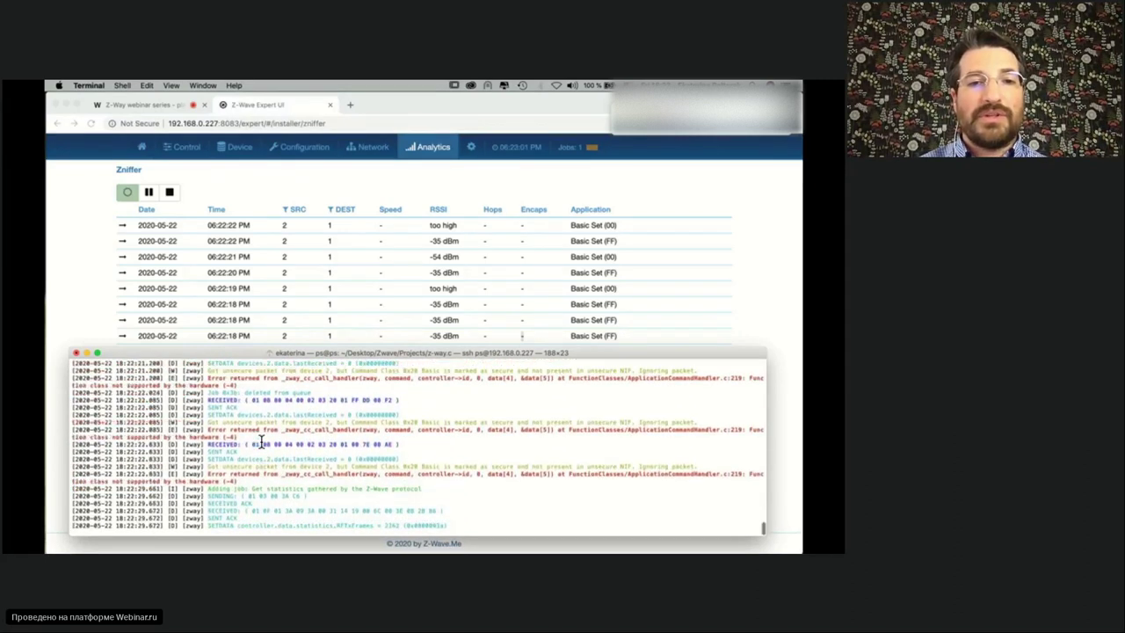
scroll(278, 424, "up", 1)
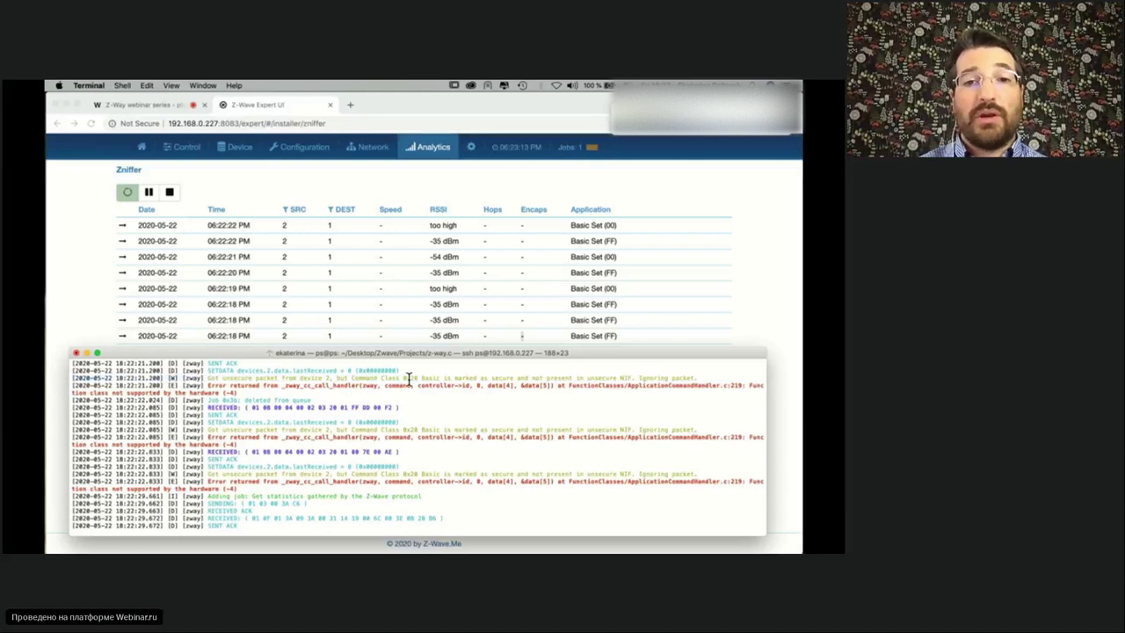
left_click_drag(400, 376, 441, 378)
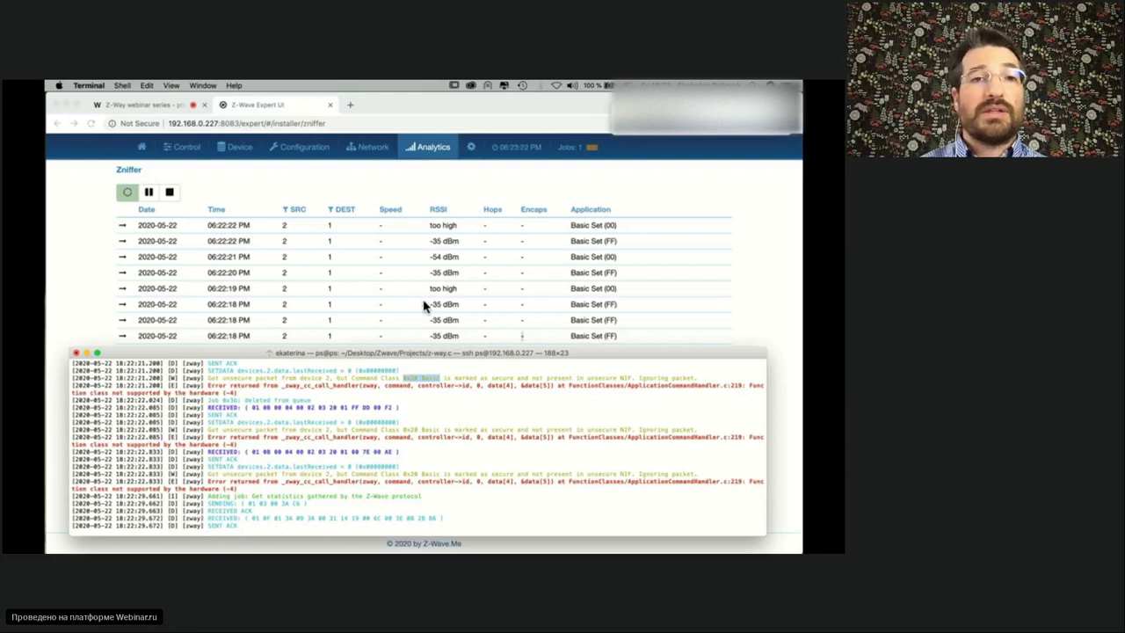
left_click(291, 149)
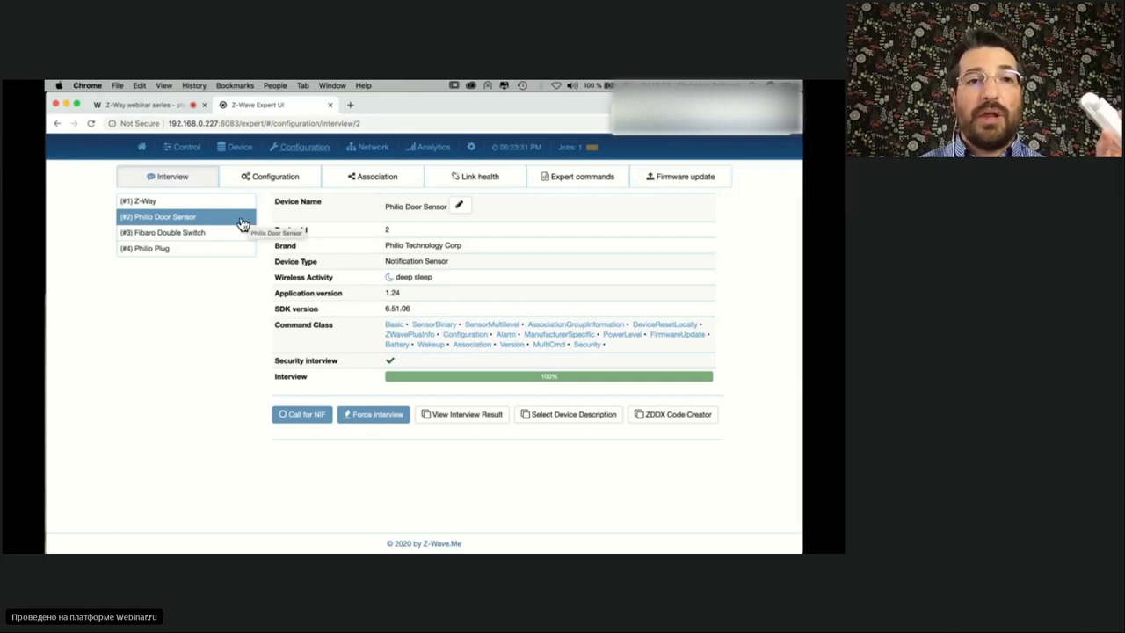
Show the Philio Plug (#4) interview details, highlighting its Security interview entry.
left_click(158, 249)
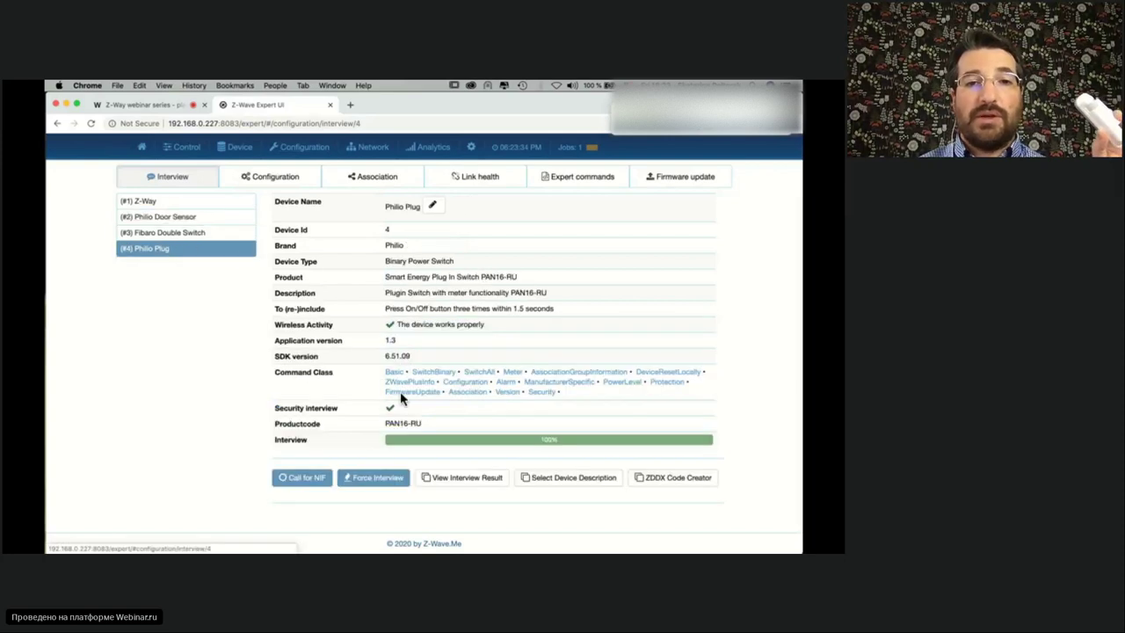
triple_click(306, 408)
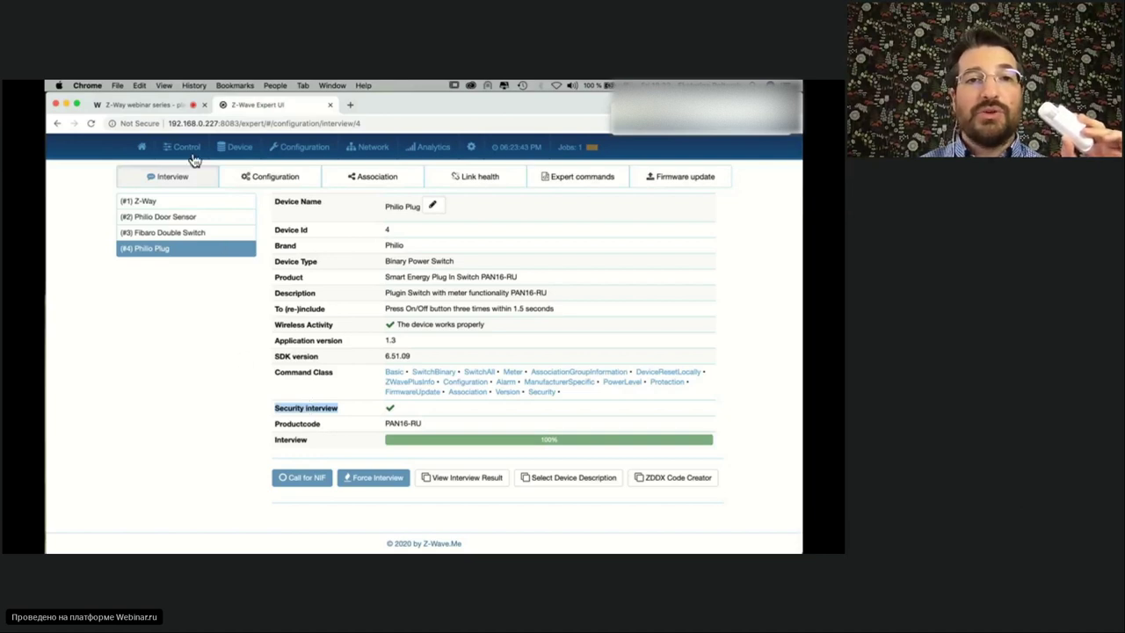
left_click(365, 148)
Set inclusion to unsecure, exclude device #4, include a new switch, and open MainsDevice_5's details.
left_click(355, 170)
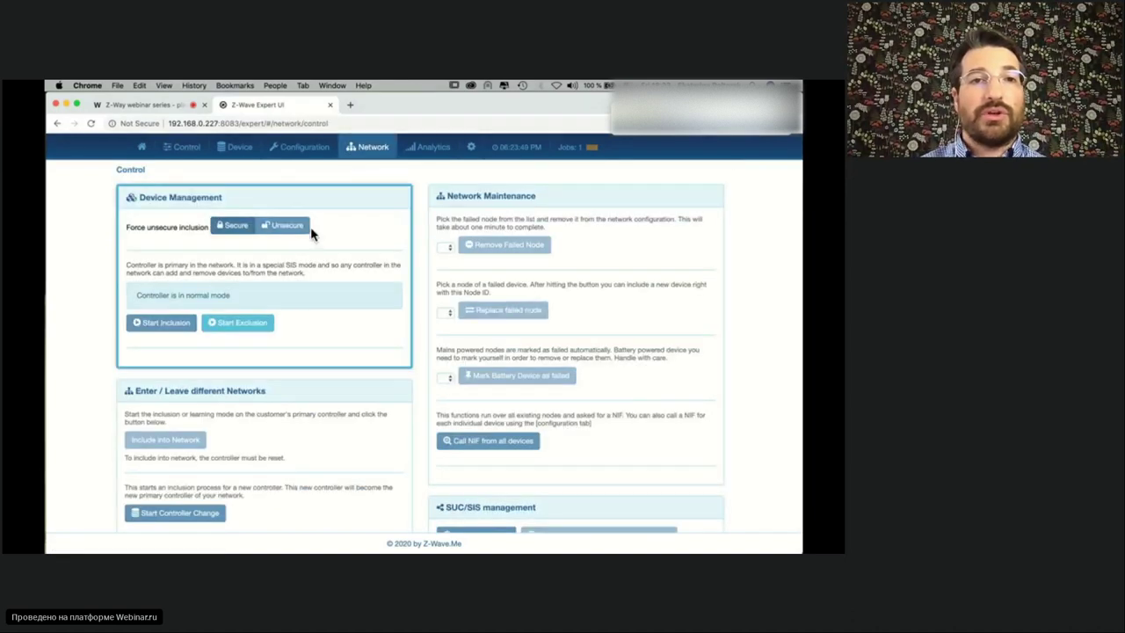
left_click(292, 231)
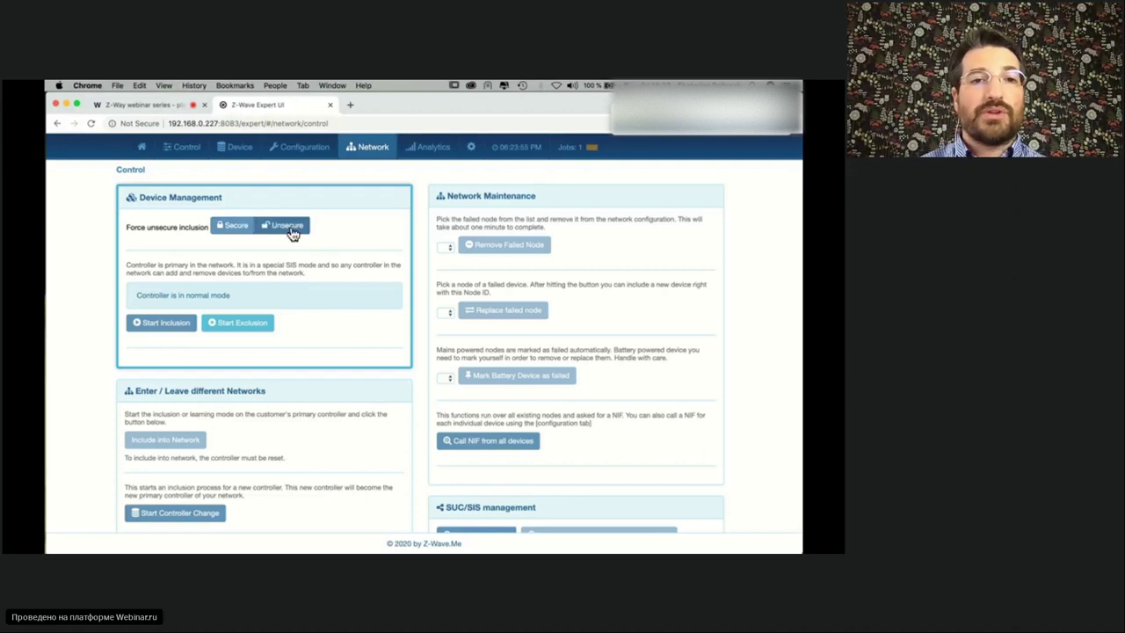
left_click(244, 323)
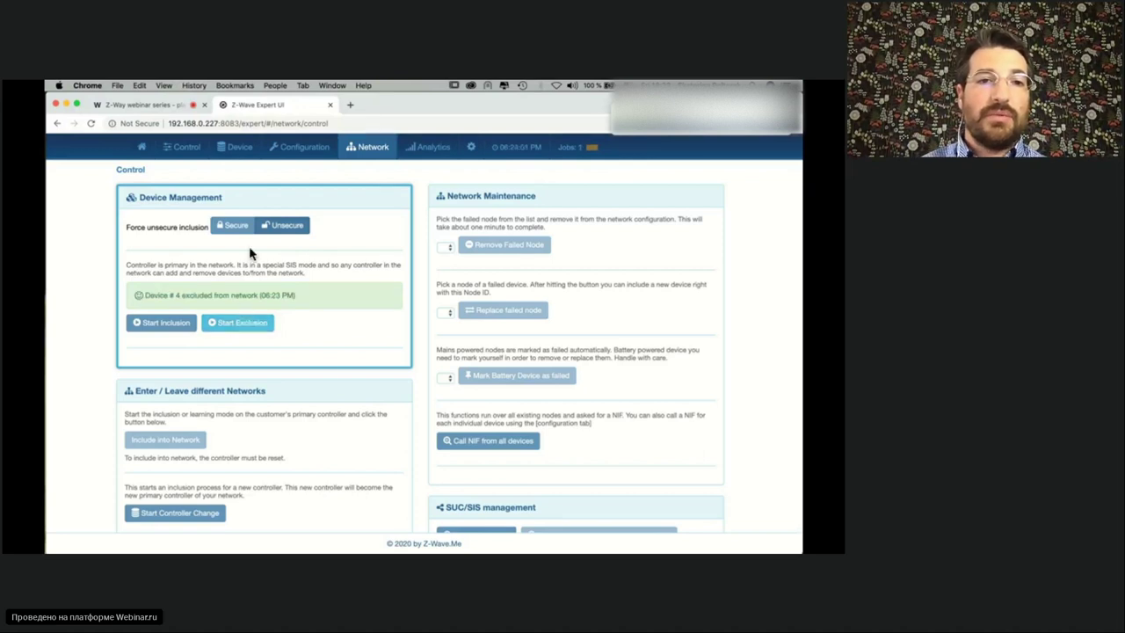
left_click(176, 325)
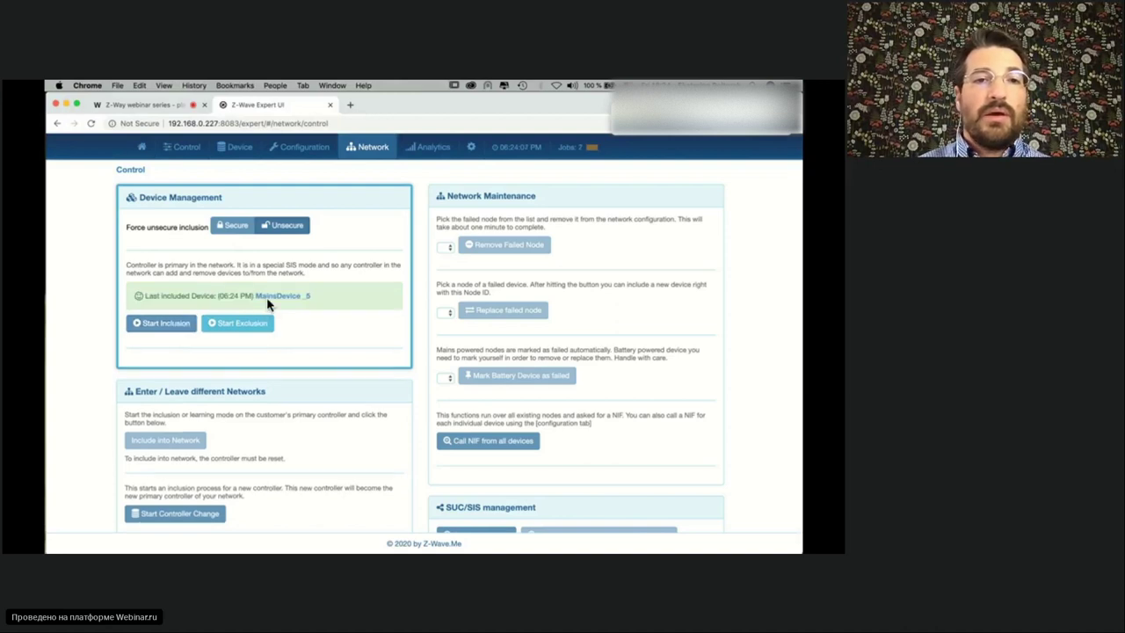
left_click(275, 298)
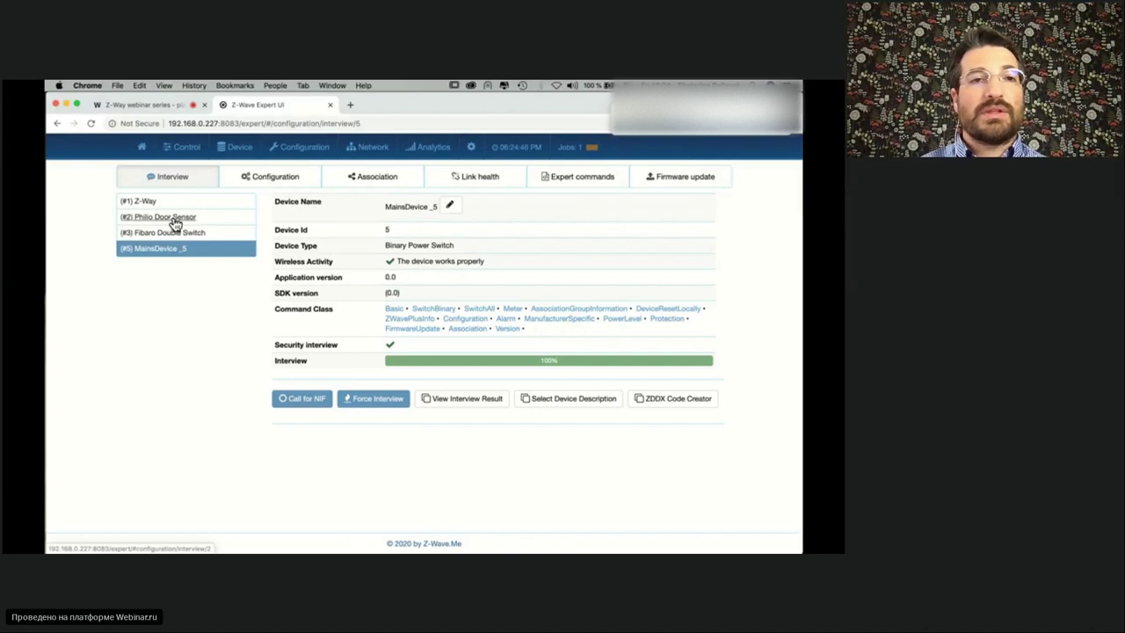
Rename device 5 to 'Philio Plug', save it, and reopen the Philio Door Sensor's details.
left_click(449, 205)
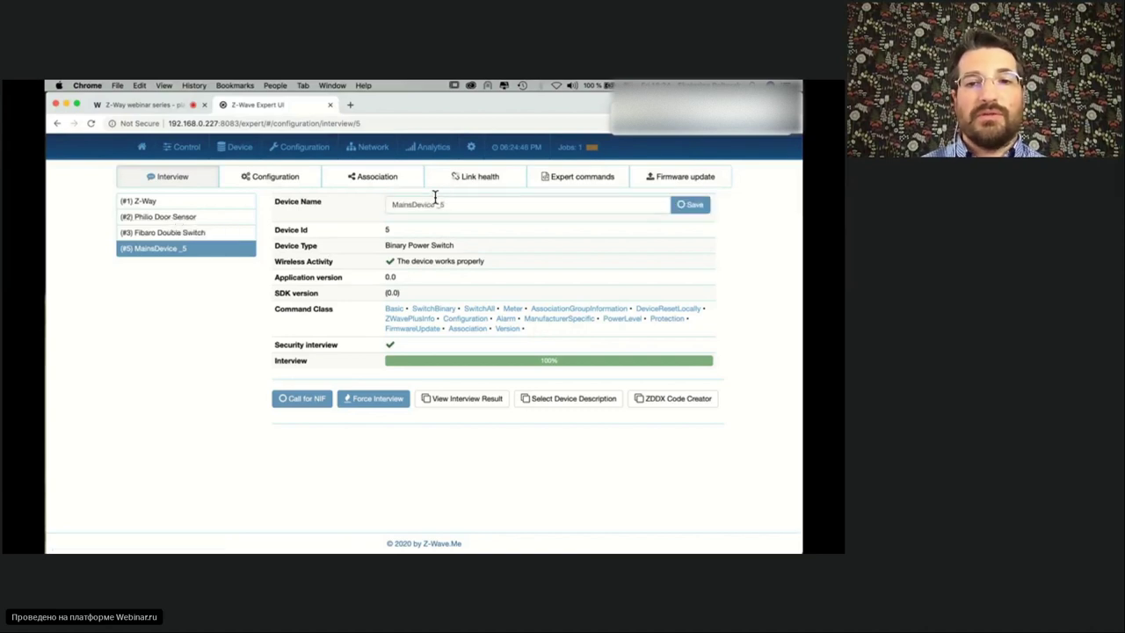
type("Philio Plug")
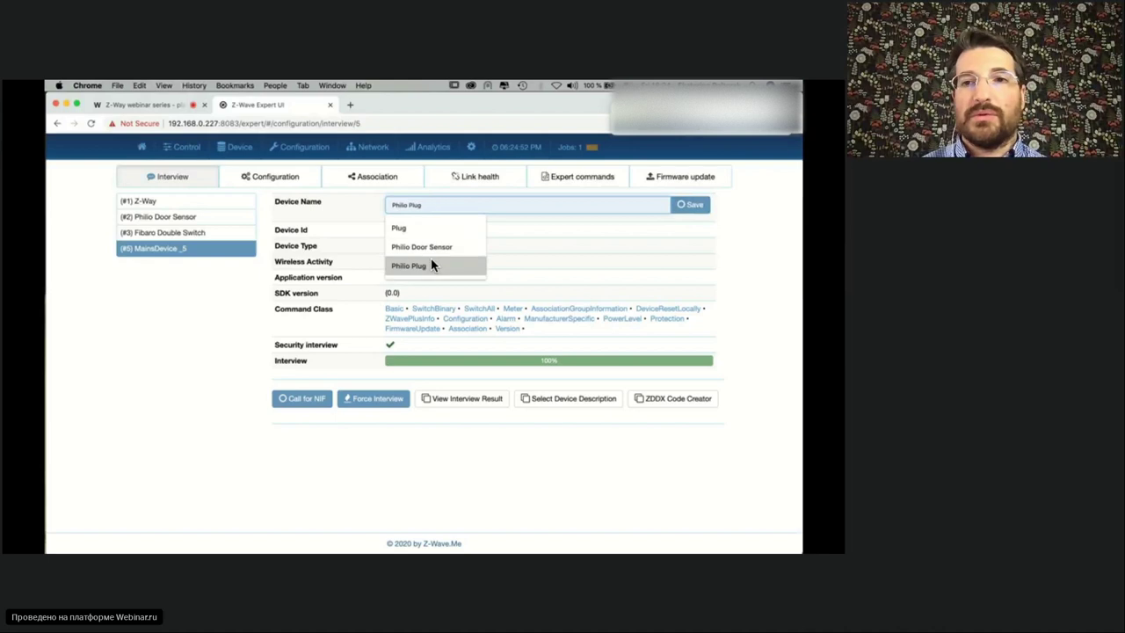
left_click(432, 265)
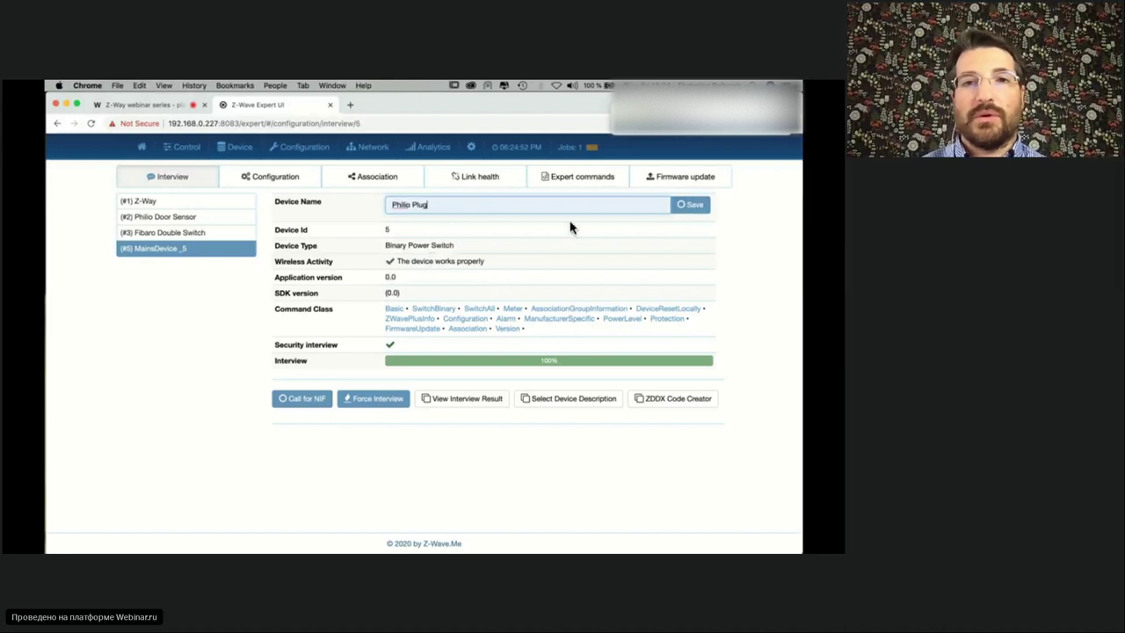
left_click(688, 207)
left_click(159, 217)
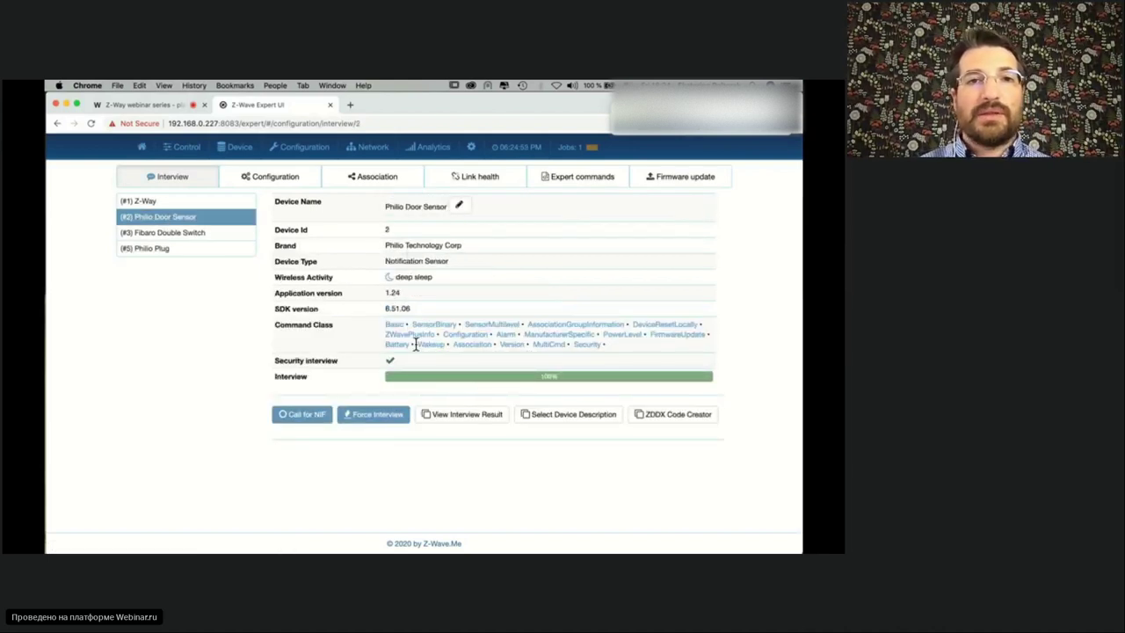
Add Philio Plug (#5) to the door sensor's ON/OFF Light association group 2.
left_click(356, 181)
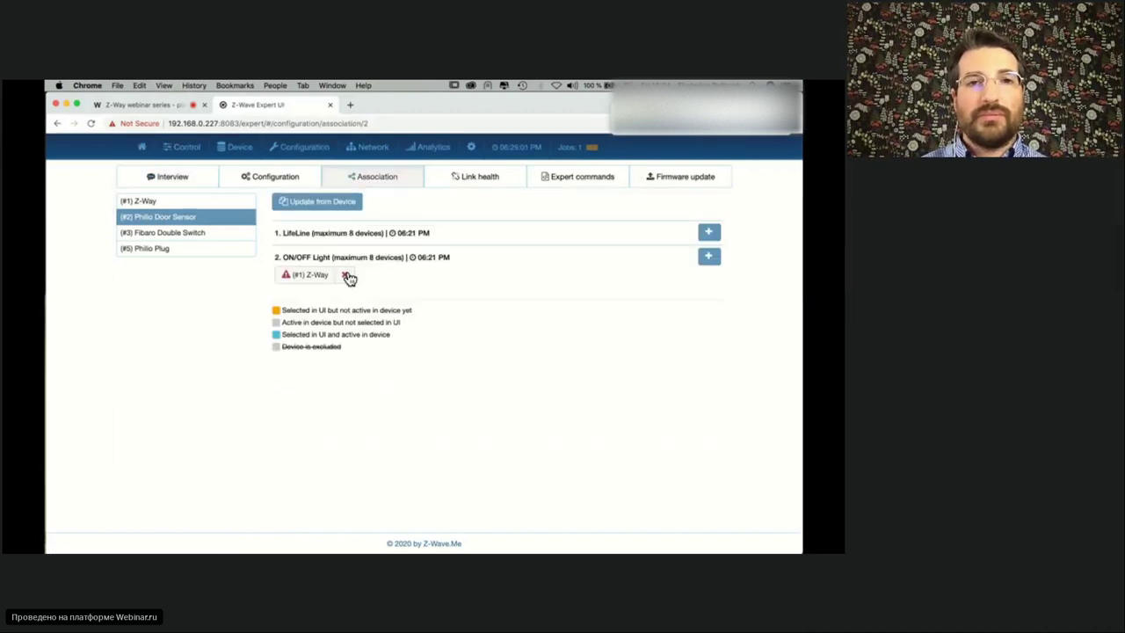
left_click(708, 256)
left_click(261, 211)
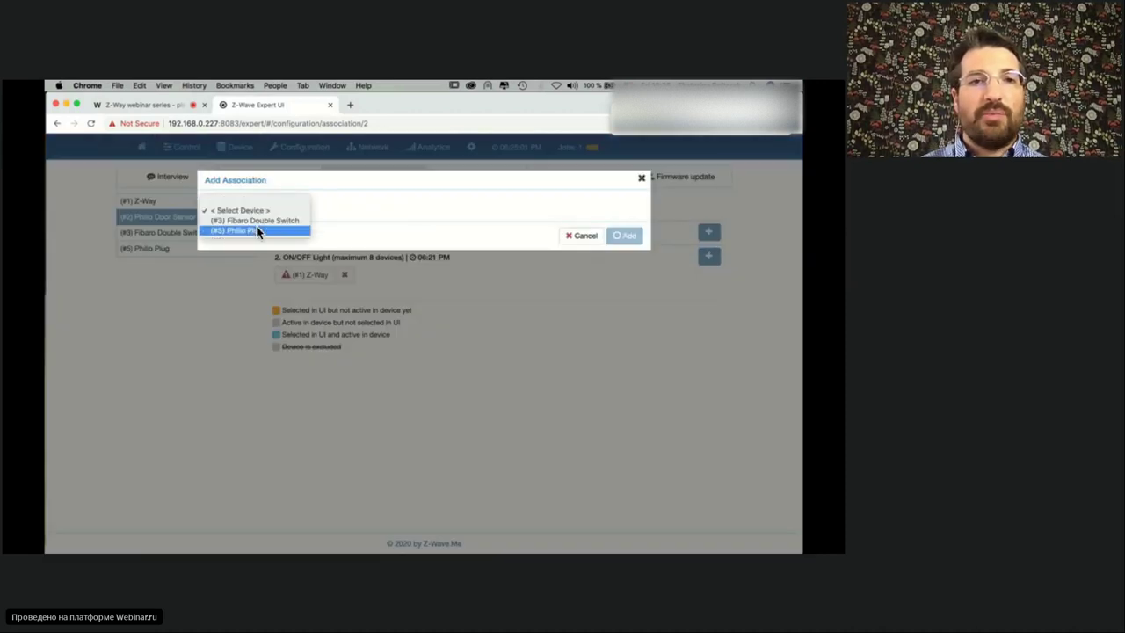
left_click(255, 227)
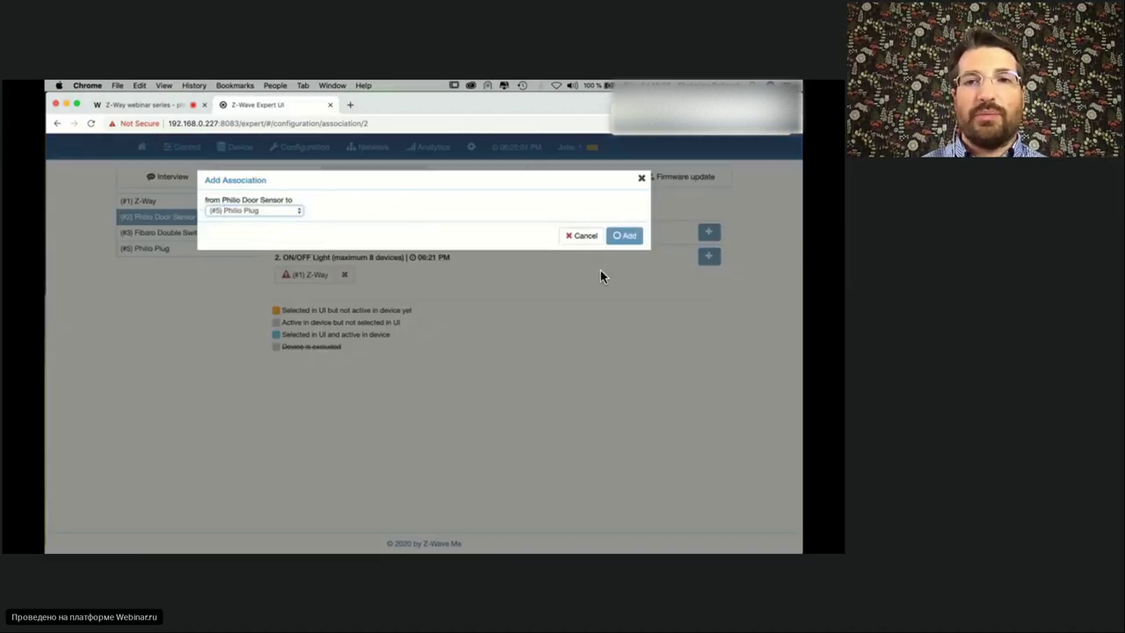
left_click(626, 238)
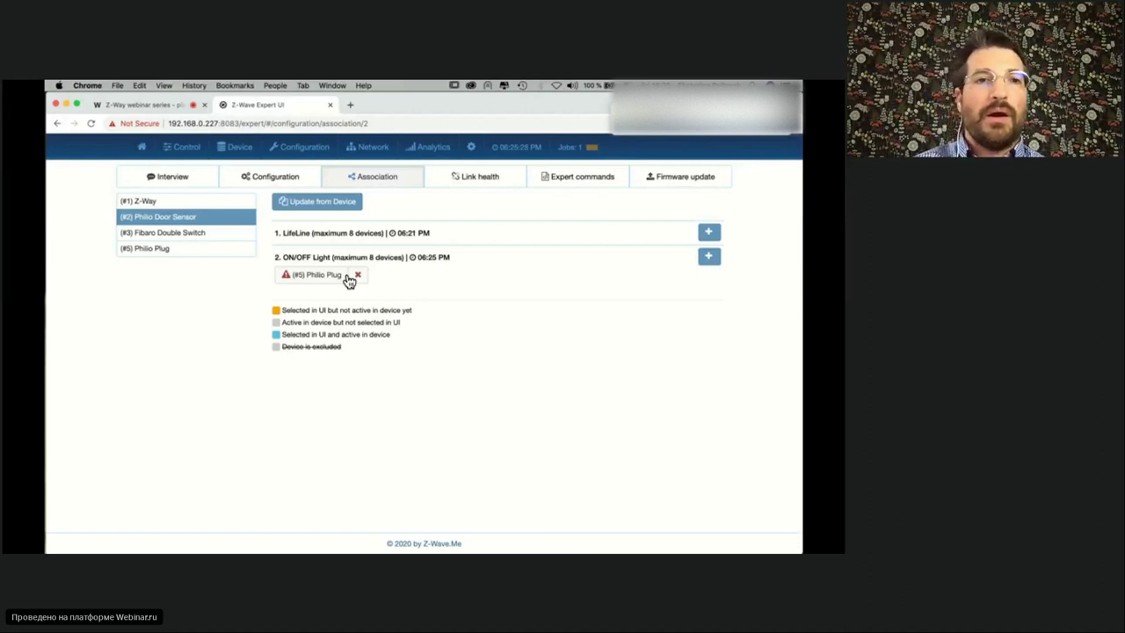
left_click(180, 147)
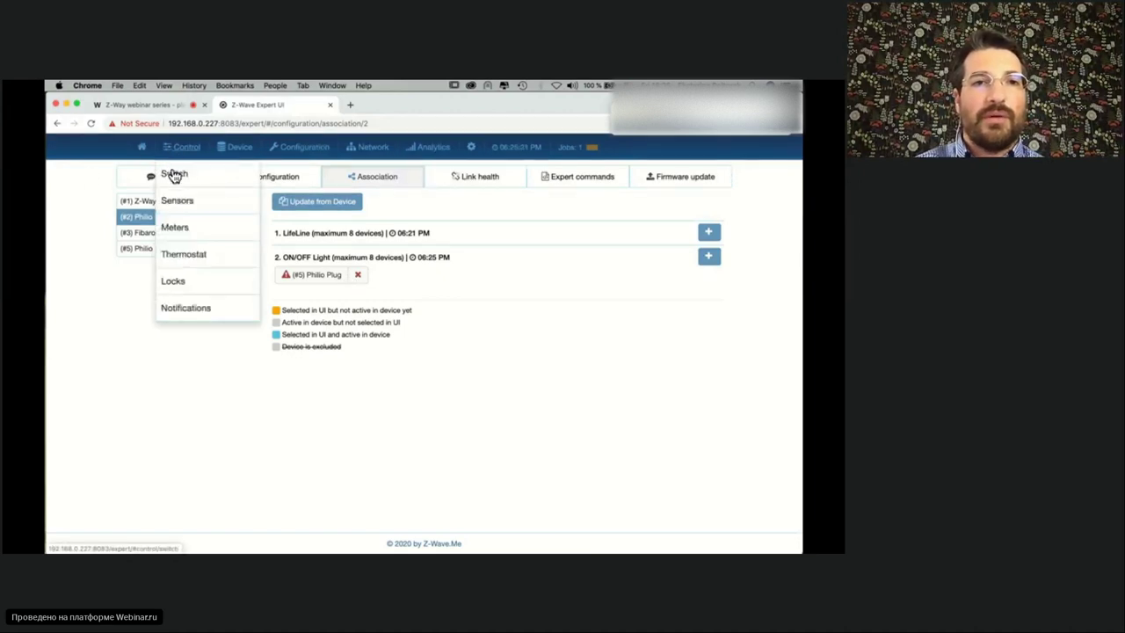
left_click(174, 175)
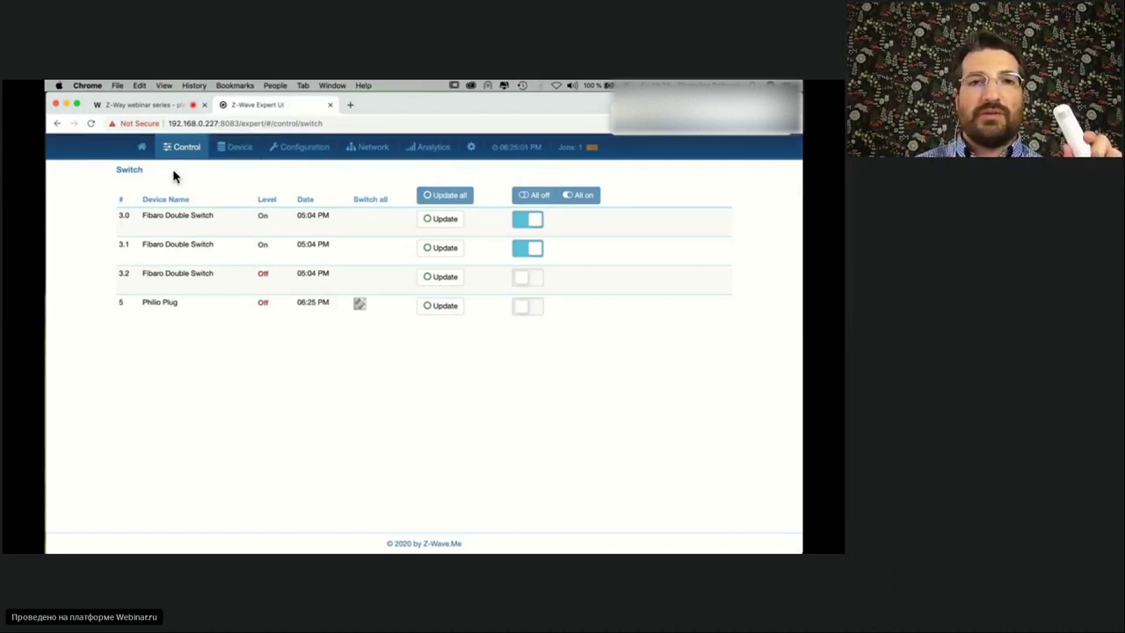
left_click(309, 155)
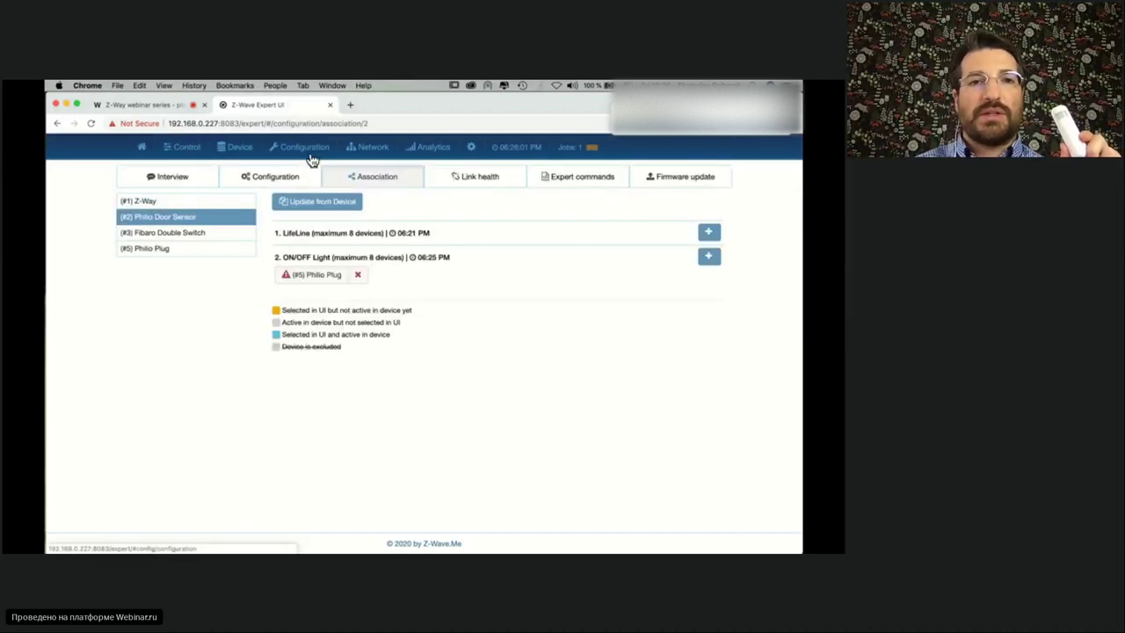
On the Configuration tab, send parameter 6 with value 22 and 1-byte size to the door sensor.
left_click(283, 178)
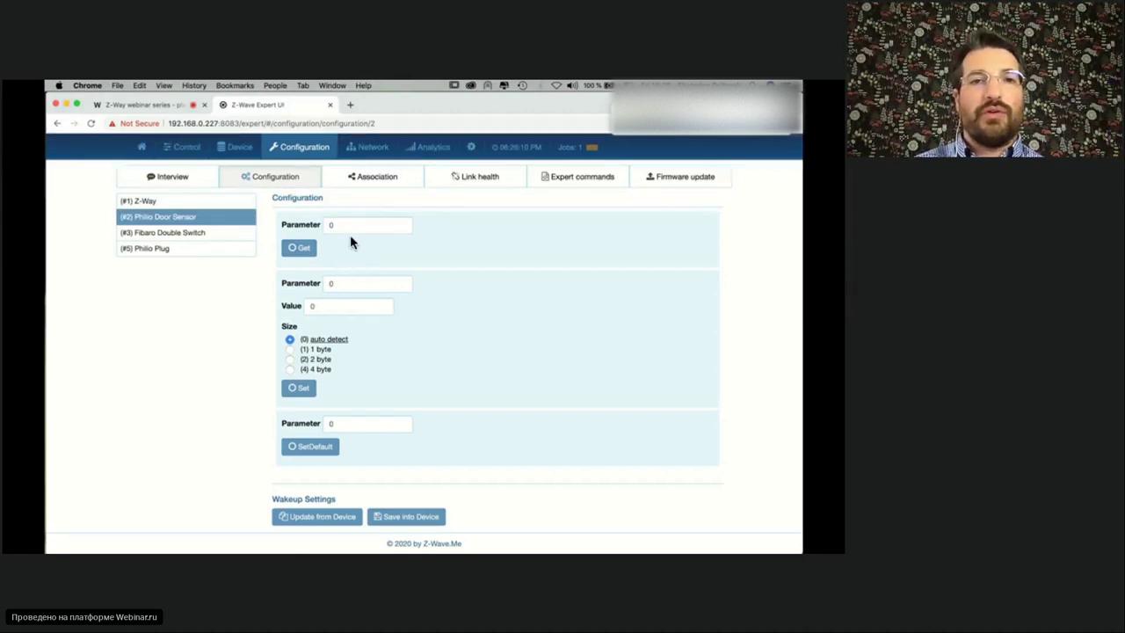
mouse_move(338, 305)
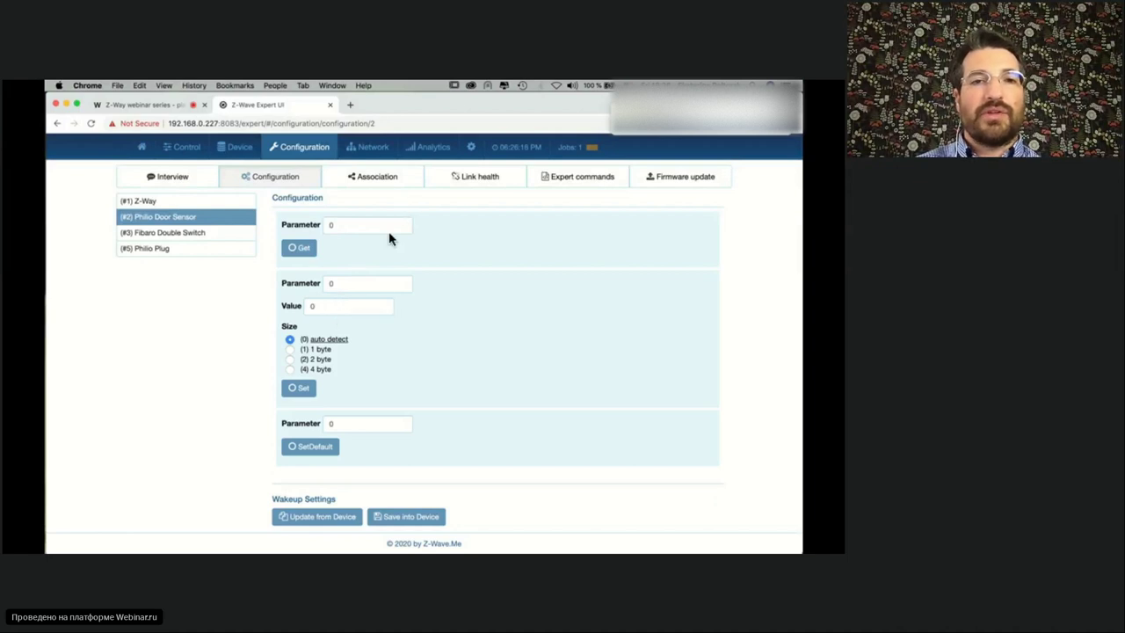
left_click(330, 285)
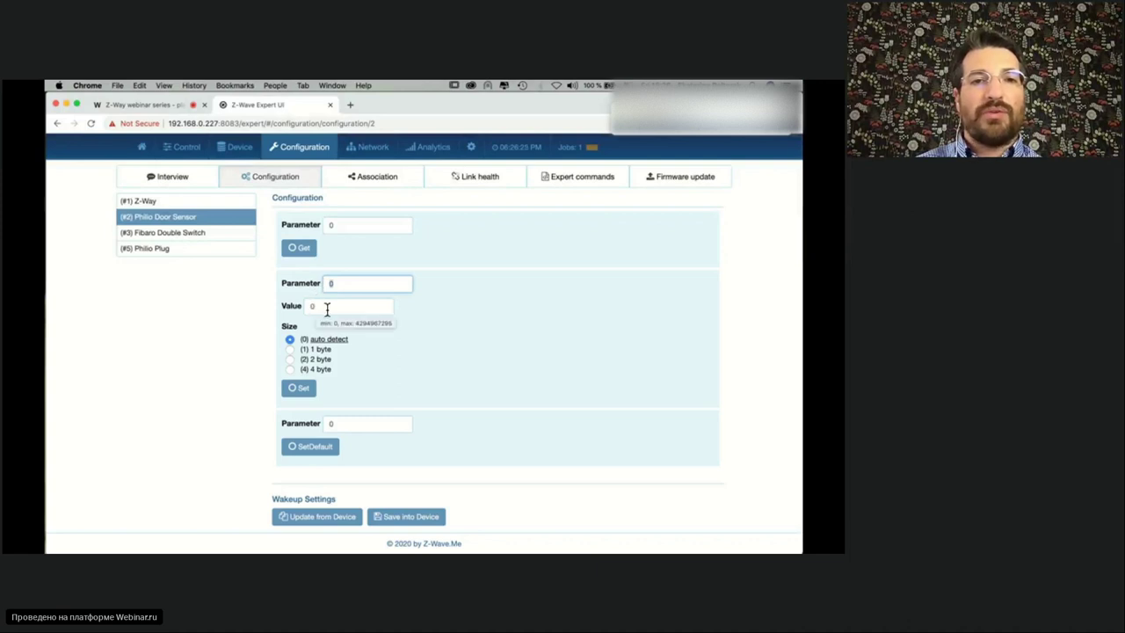
left_click(331, 307)
type("0")
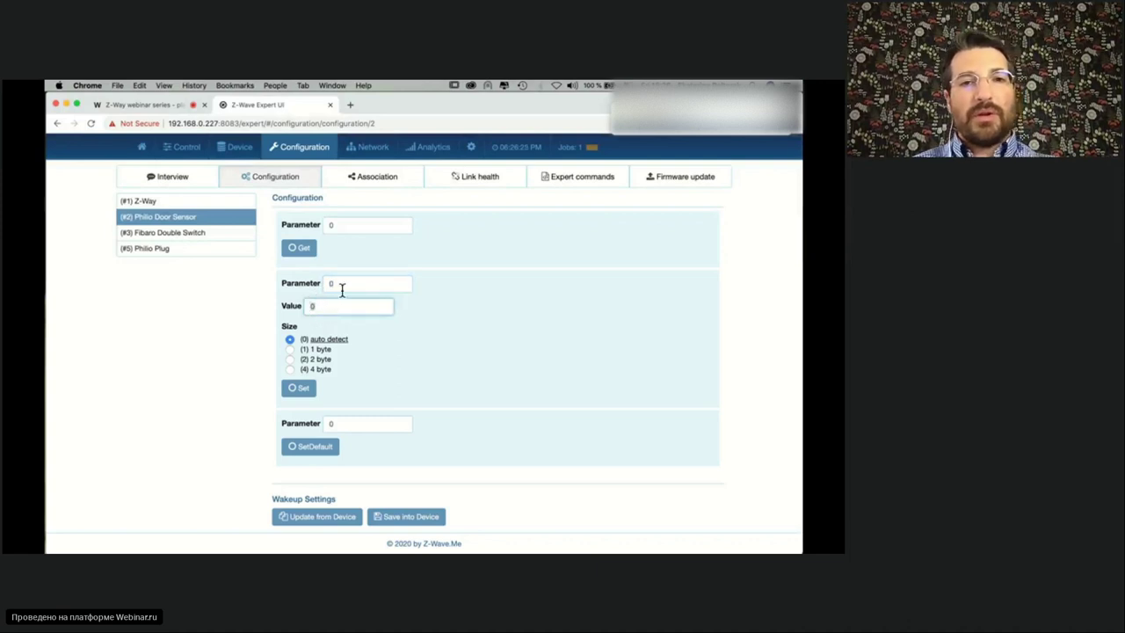
left_click(337, 283)
key("BackSpace")
type("6")
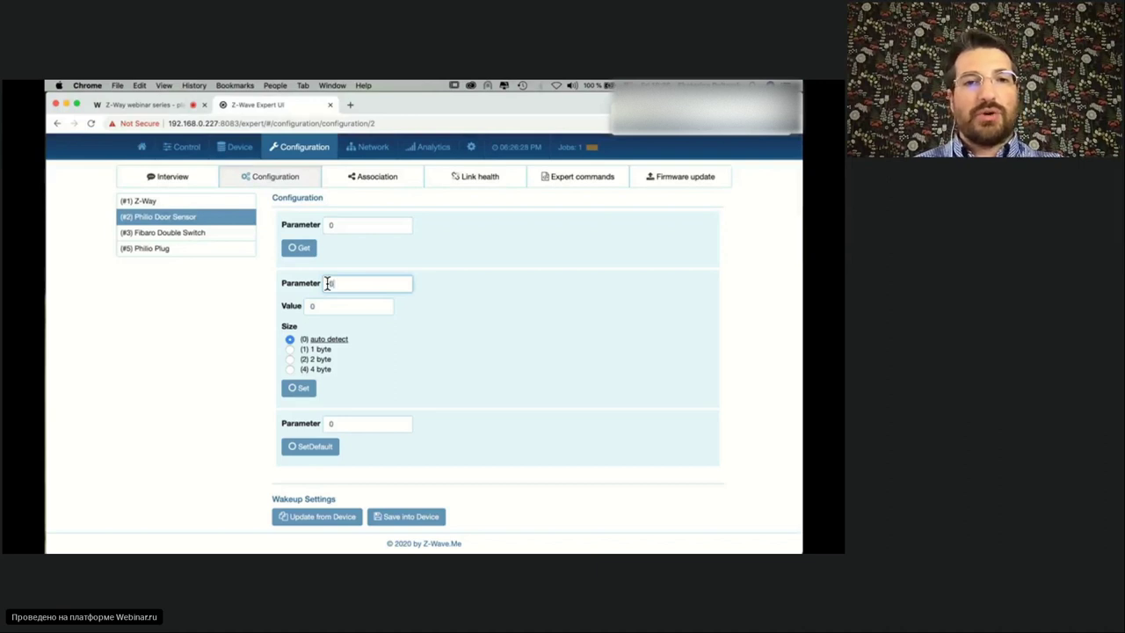
left_click(318, 301)
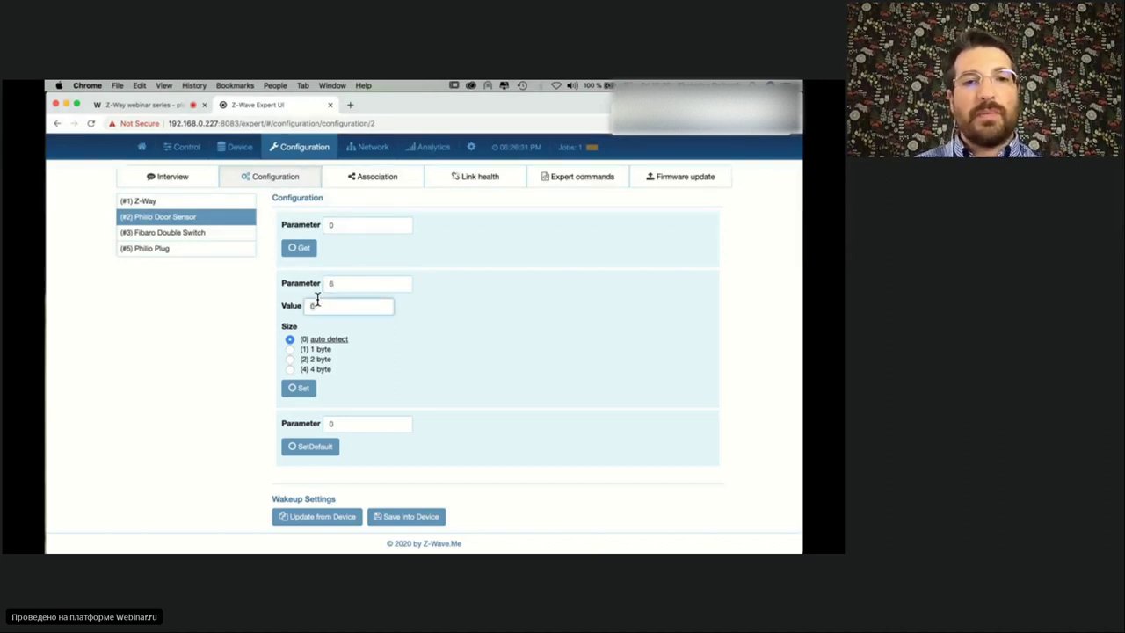
type("22")
left_click(289, 349)
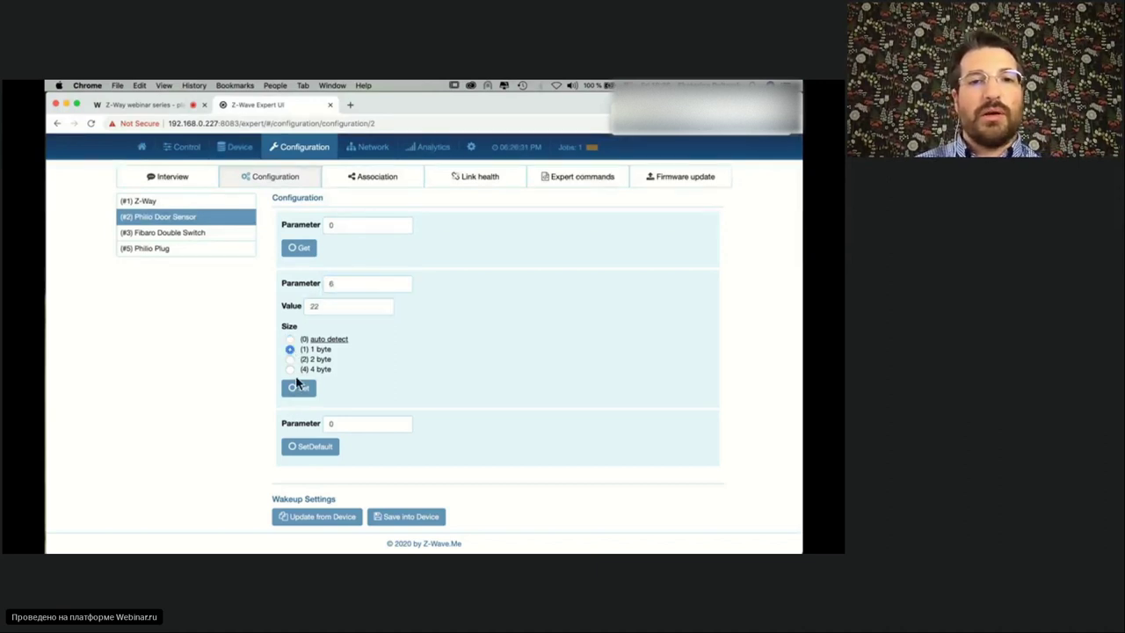
left_click(298, 388)
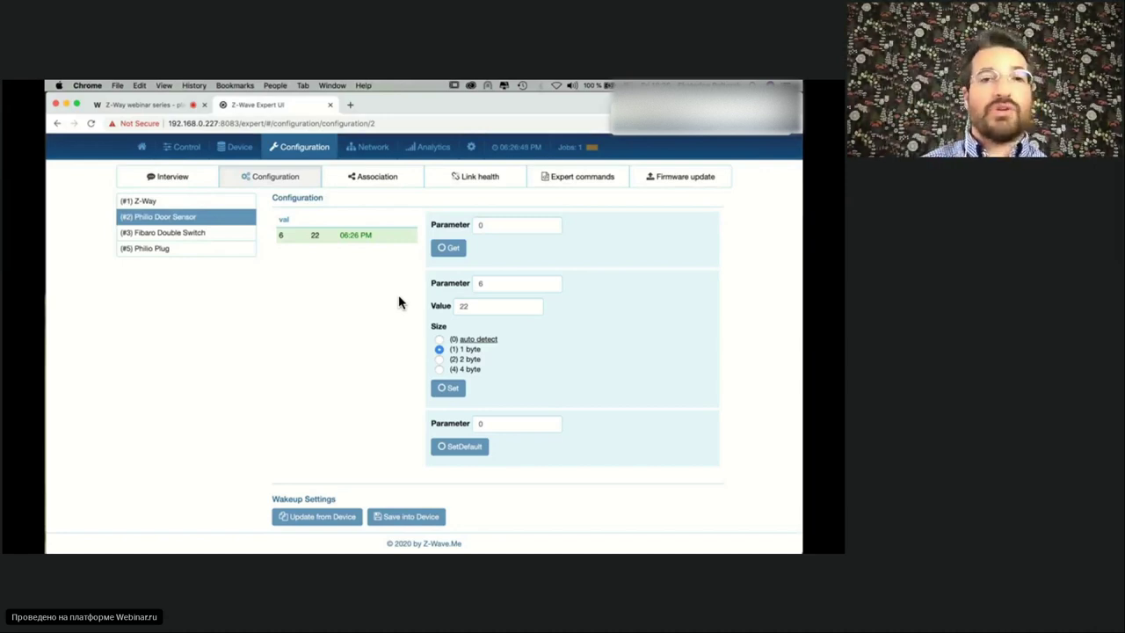
left_click(448, 388)
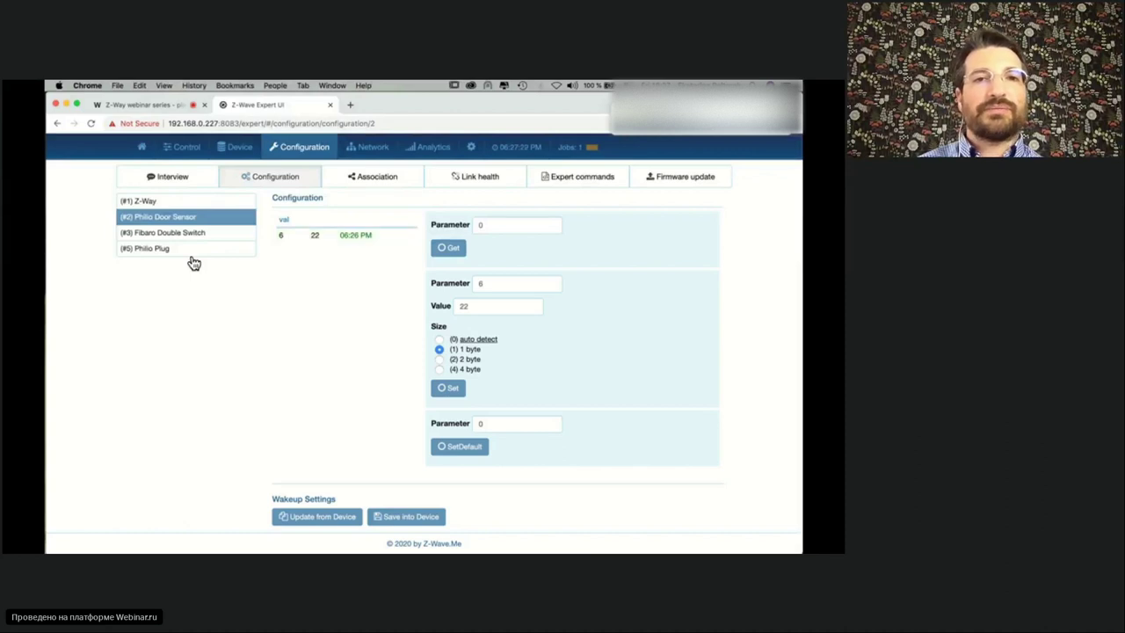
Switch inclusion back to secure, start then stop exclusion, and open MainsDevice_6's interview details.
left_click(362, 148)
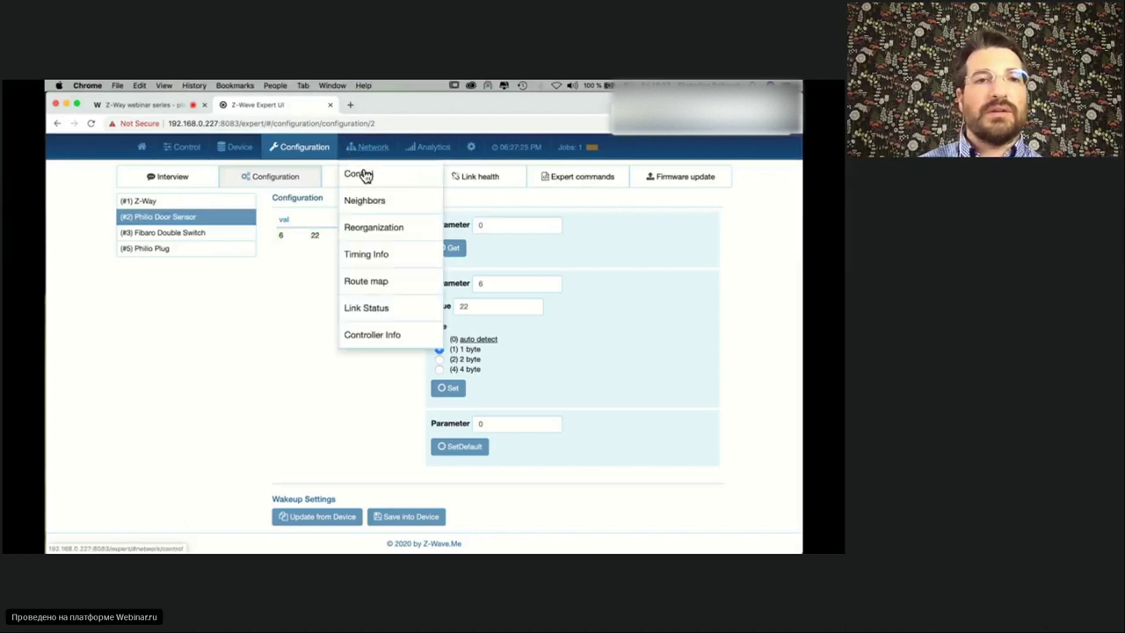
left_click(356, 173)
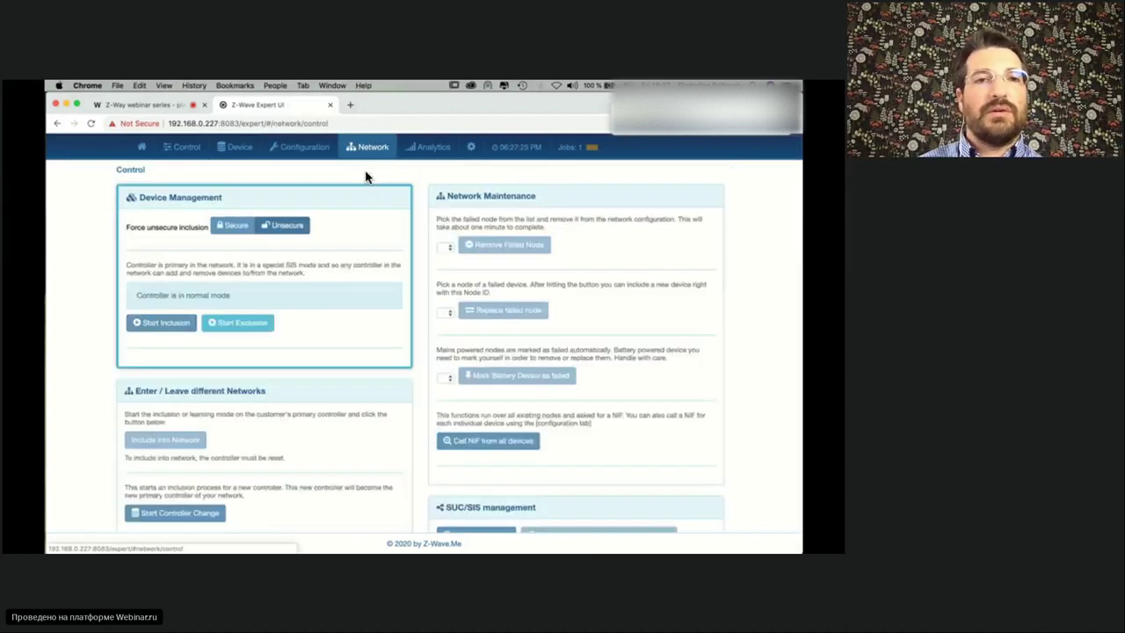
left_click(236, 225)
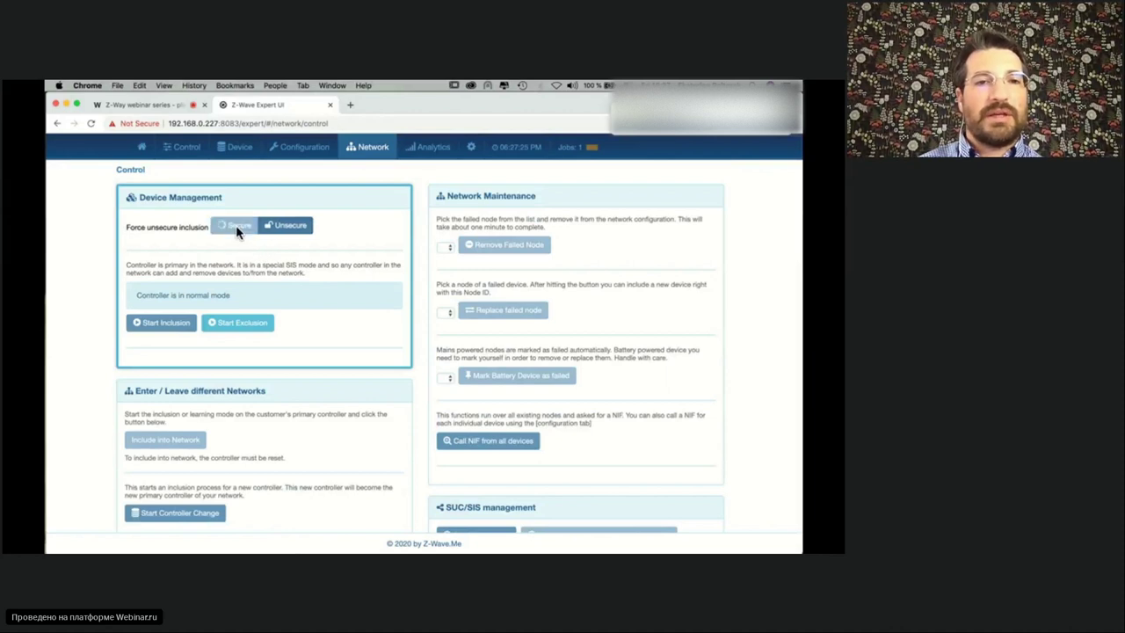
left_click(237, 323)
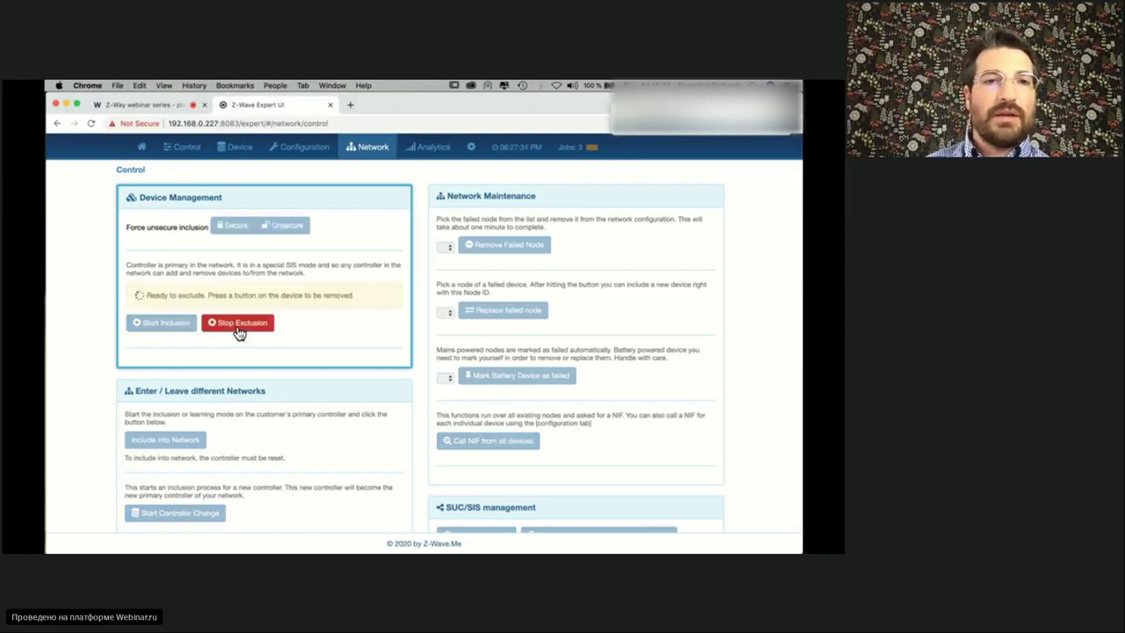
left_click(239, 331)
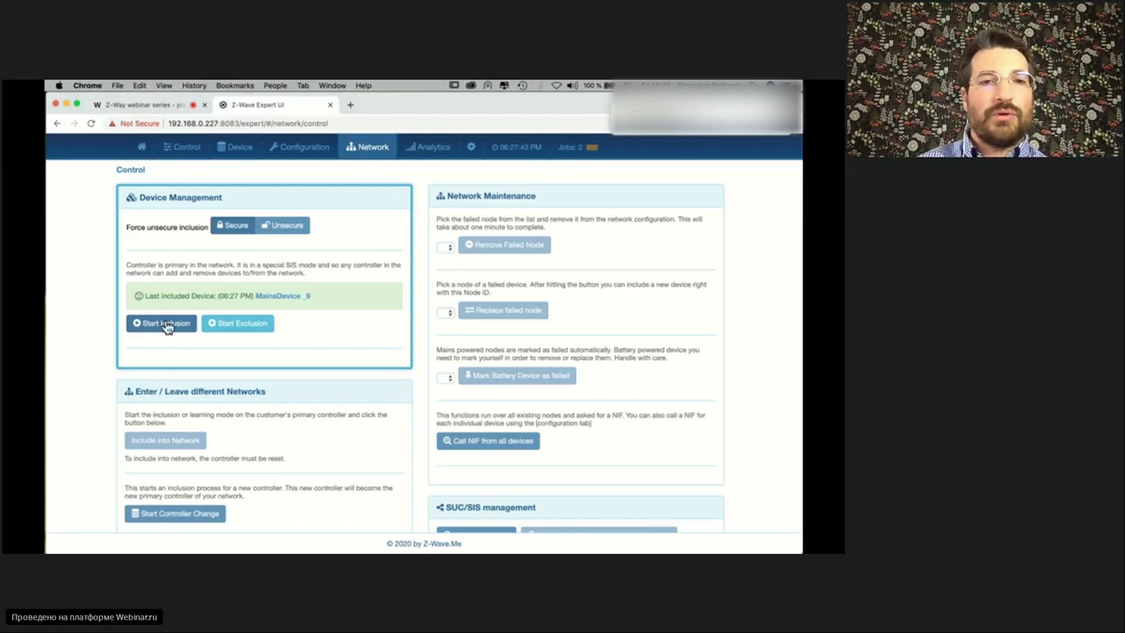
left_click(283, 297)
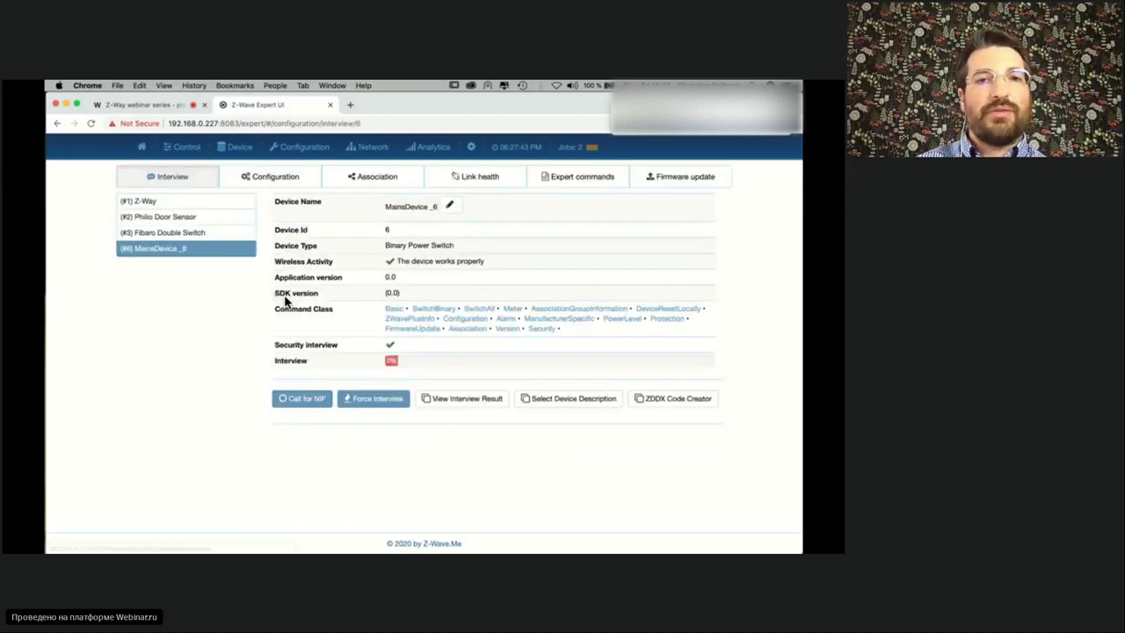
Rename device #6 to 'Philio Plug', save it, and select the (#3) Fibaro Double Switch.
left_click(450, 204)
left_click_drag(453, 205, 429, 211)
double_click(430, 211)
type("Plug")
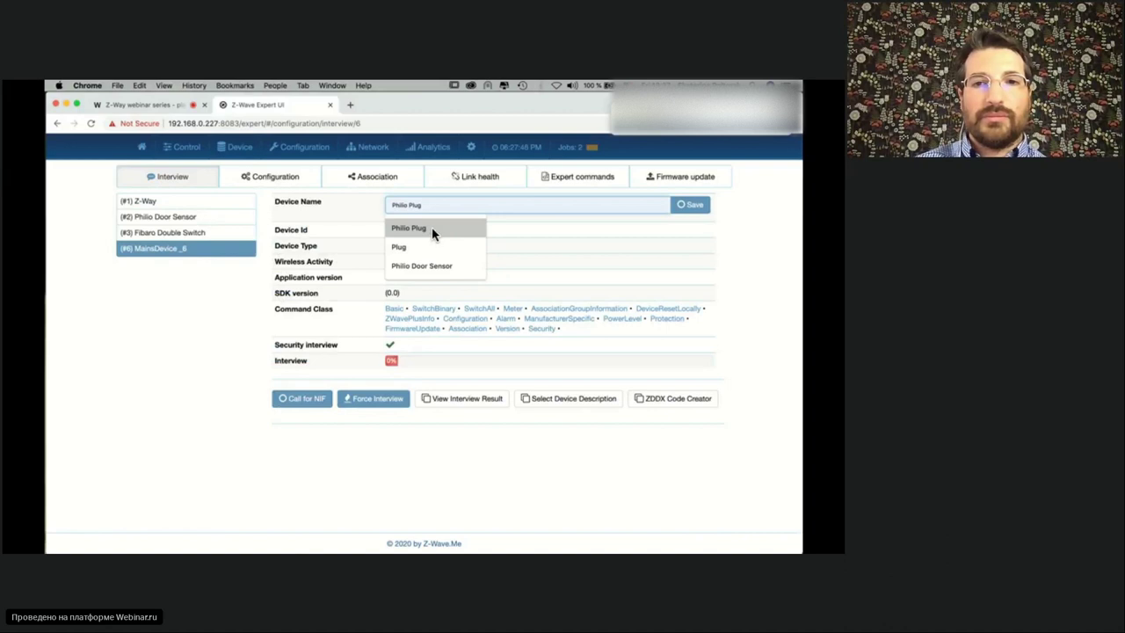
left_click(432, 226)
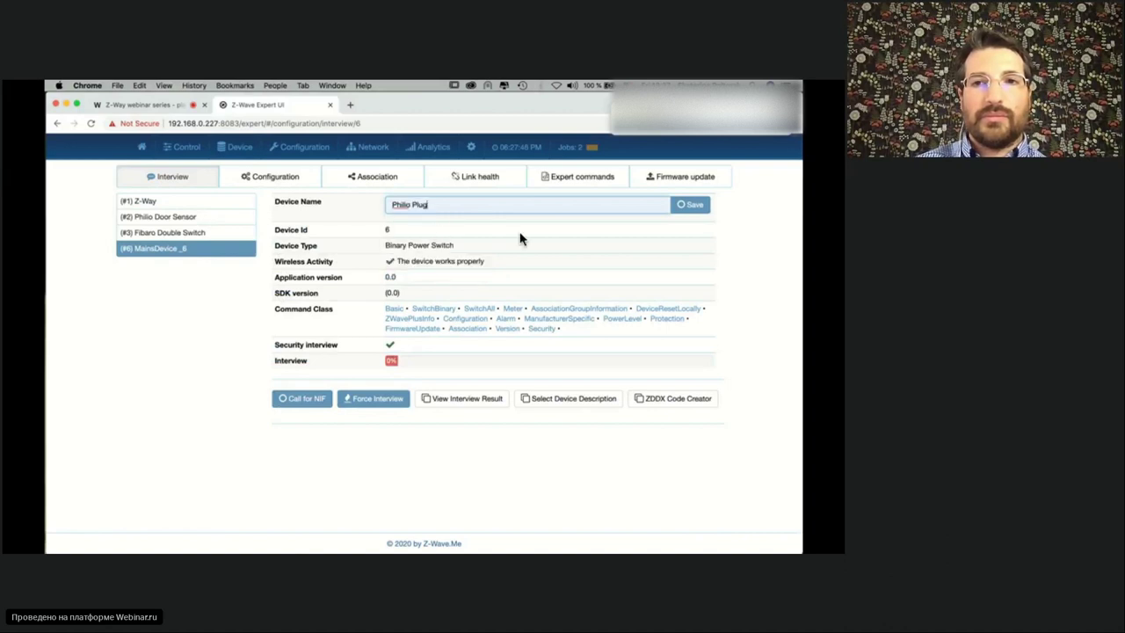
left_click(687, 206)
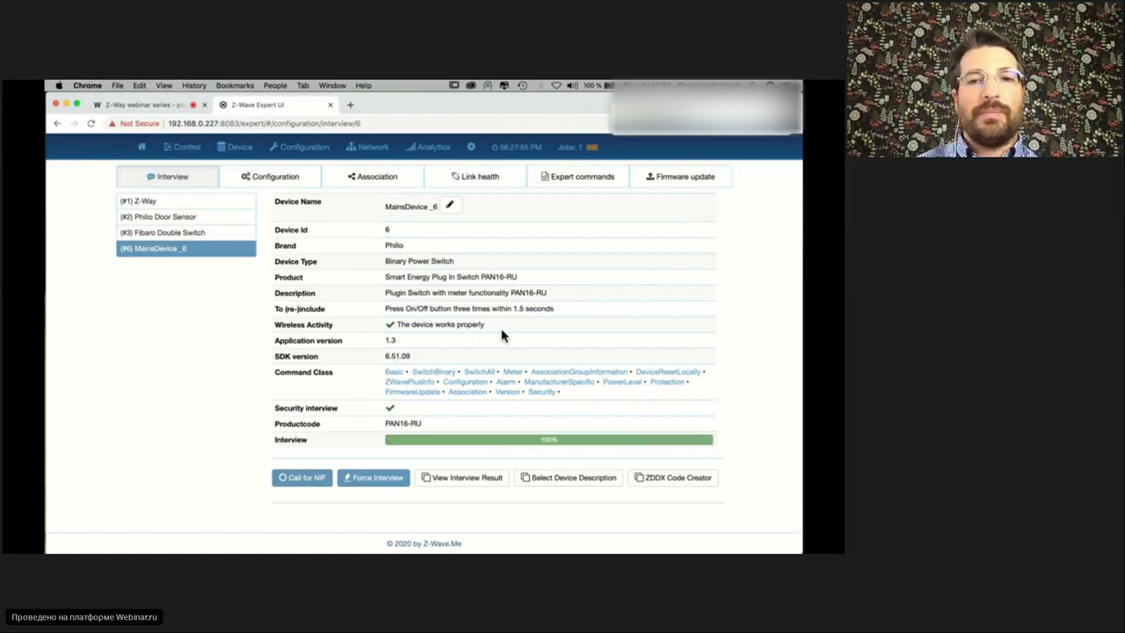
left_click(181, 234)
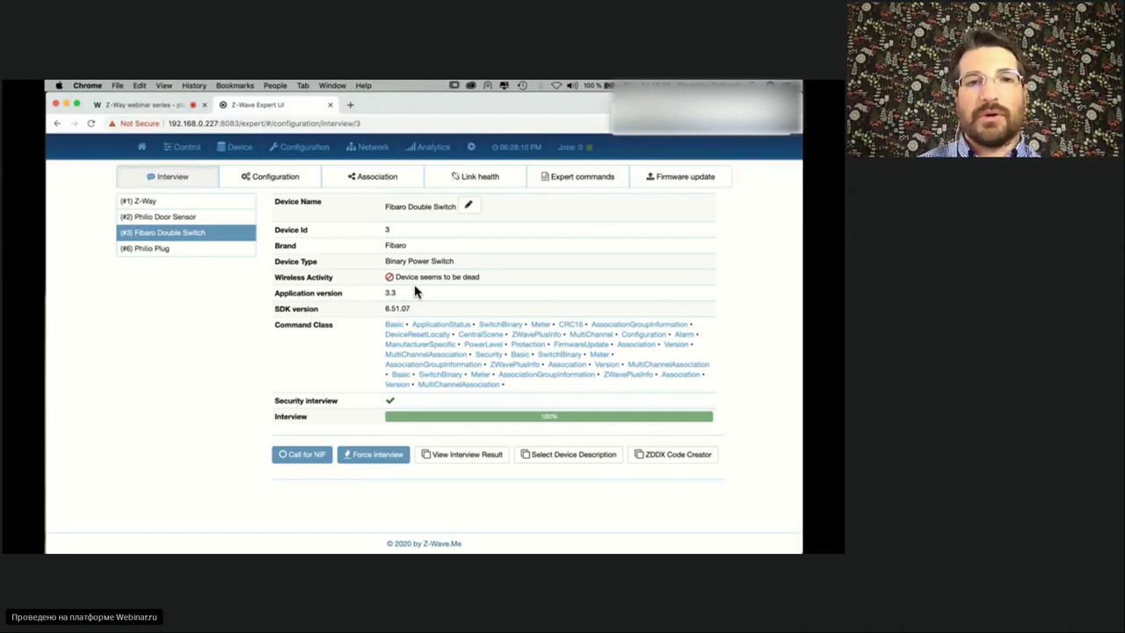
Check the Fibaro Double Switch's dead status on the Interview tab and confirm it now works.
left_click_drag(419, 291, 374, 284)
left_click(374, 283)
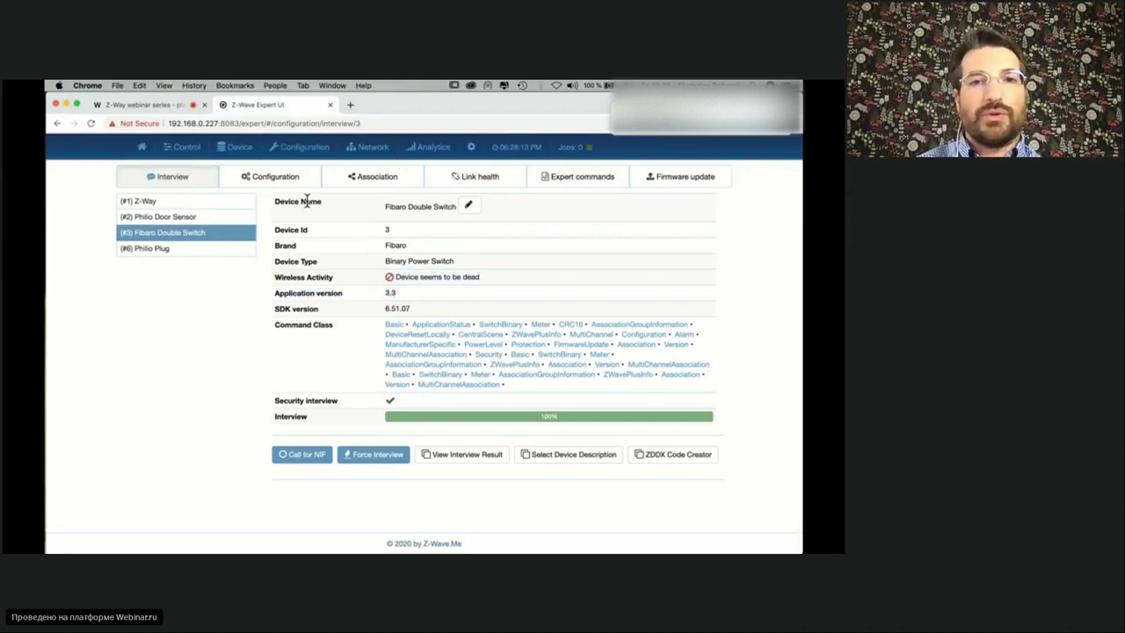
left_click(361, 179)
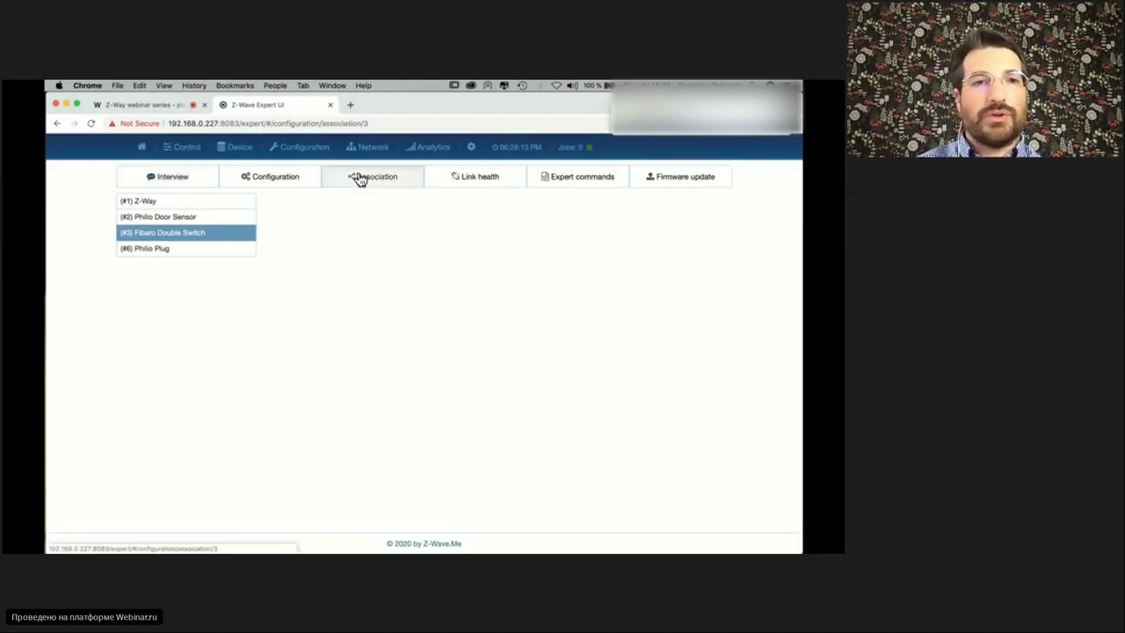
left_click(181, 183)
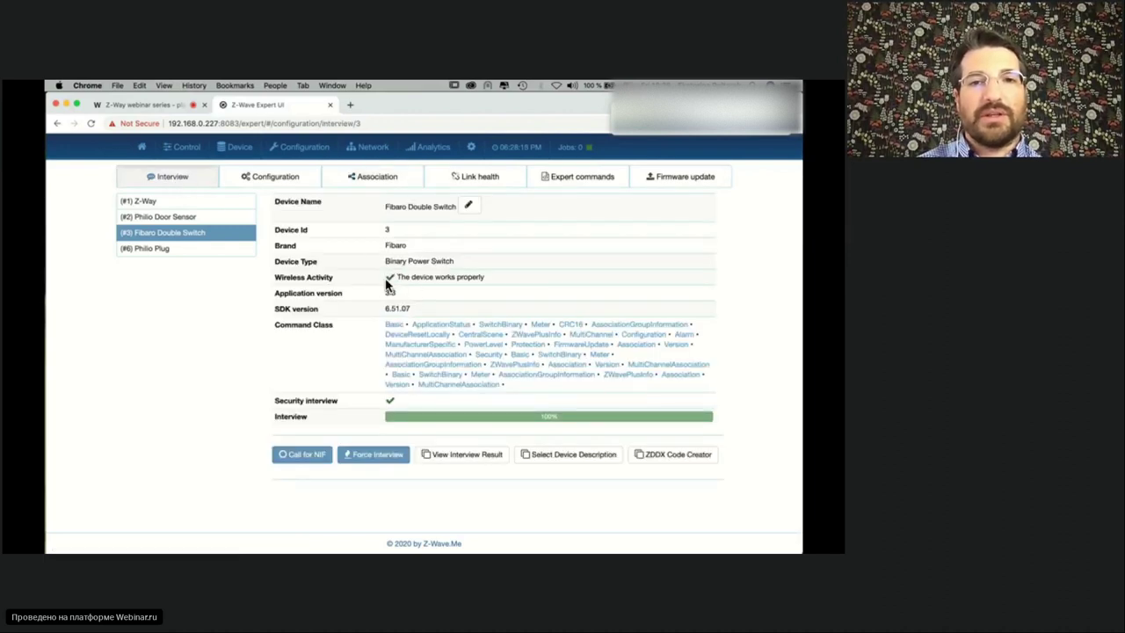
left_click_drag(393, 276, 494, 288)
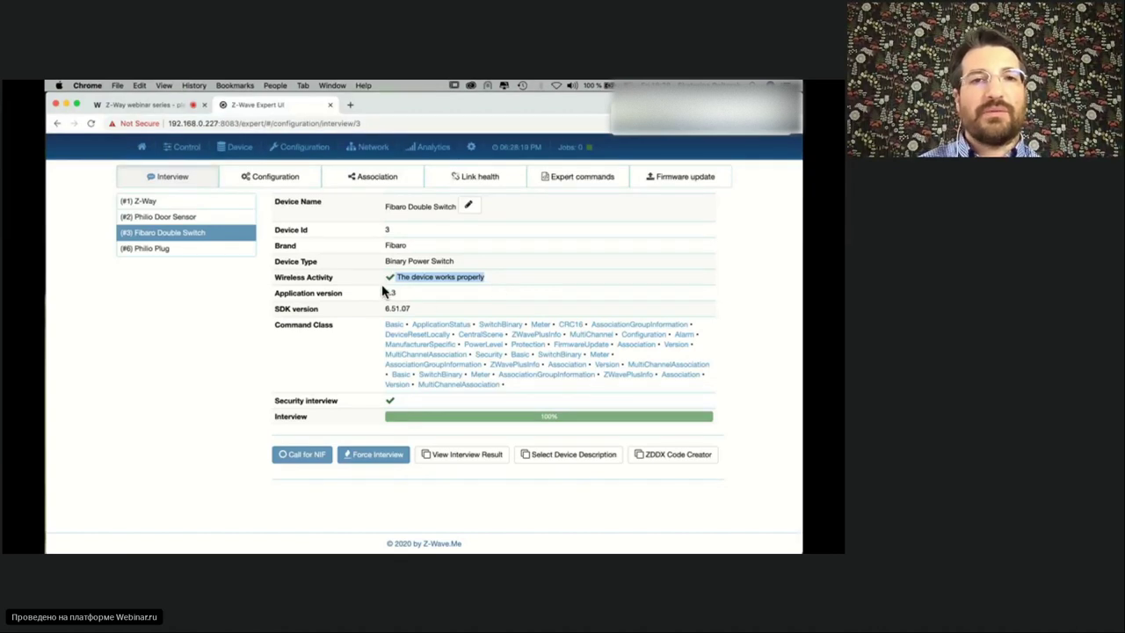
Start a new association for group 2 On/Off(S1) from the Association tab.
left_click(382, 179)
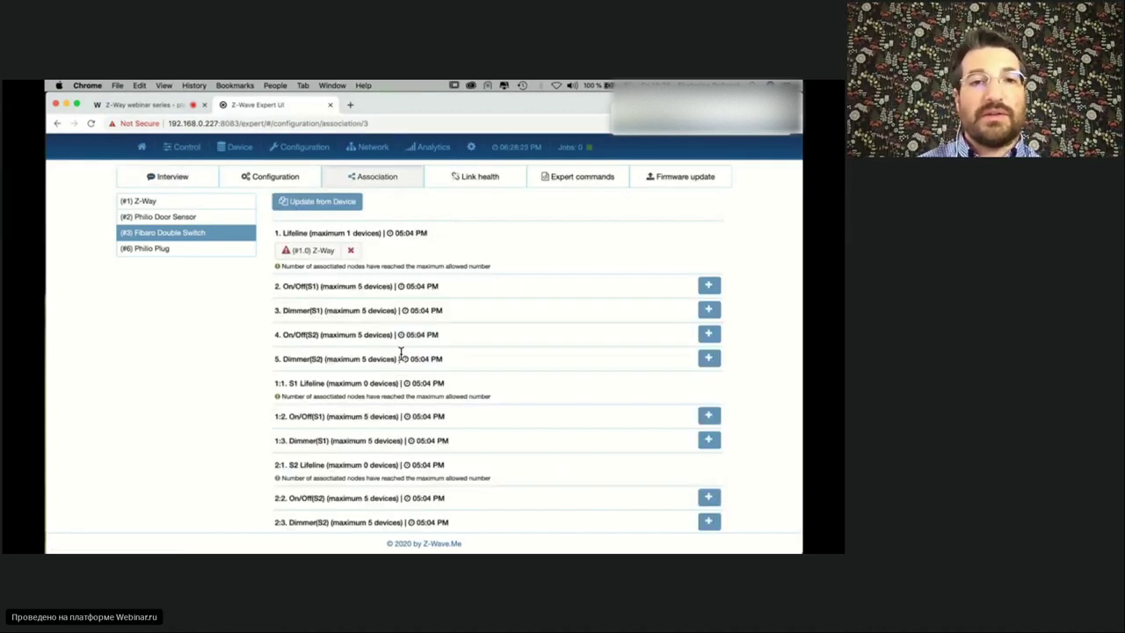
scroll(413, 369, "down", 2)
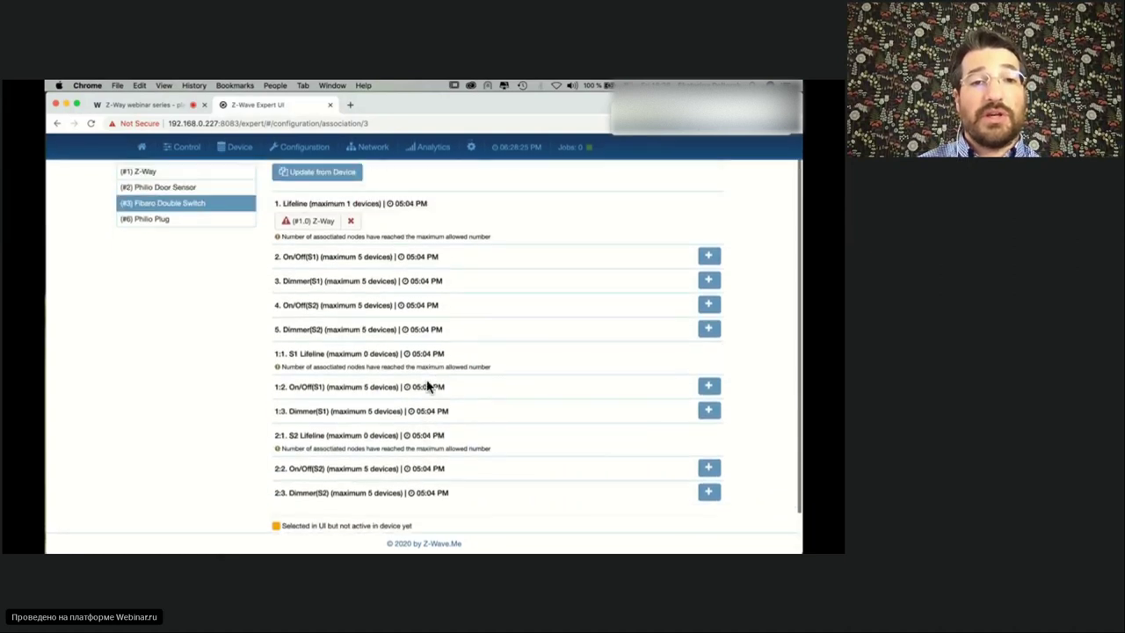
scroll(427, 387, "up", 1)
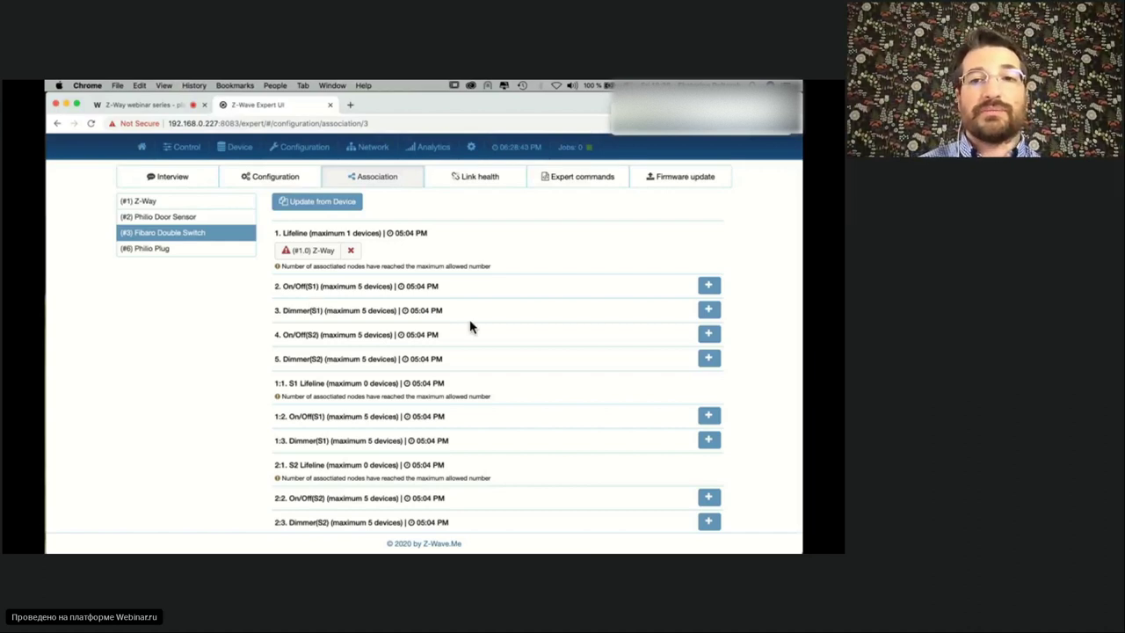
left_click(708, 286)
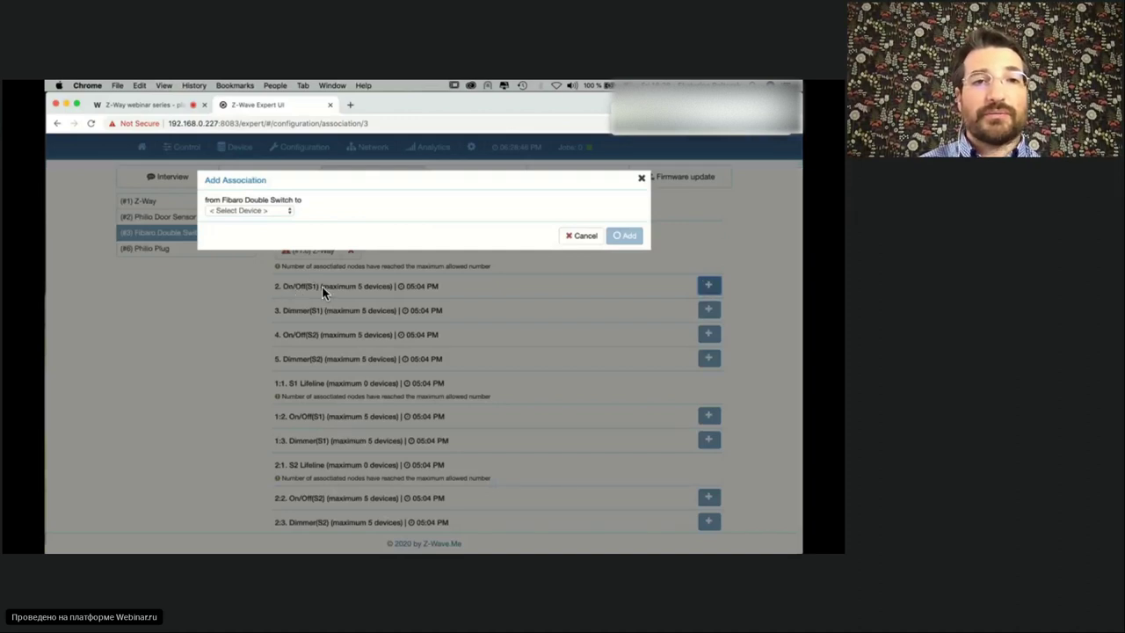
Add (#6) Philio Plug as the association target for group 2 On/Off(S1).
left_click(249, 211)
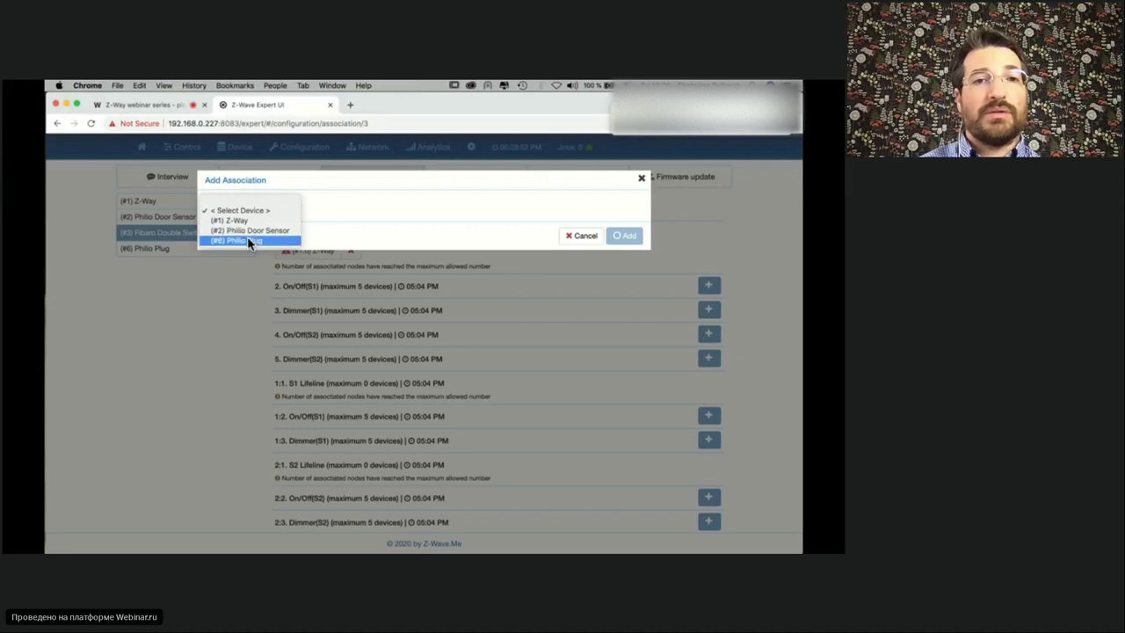
left_click(242, 239)
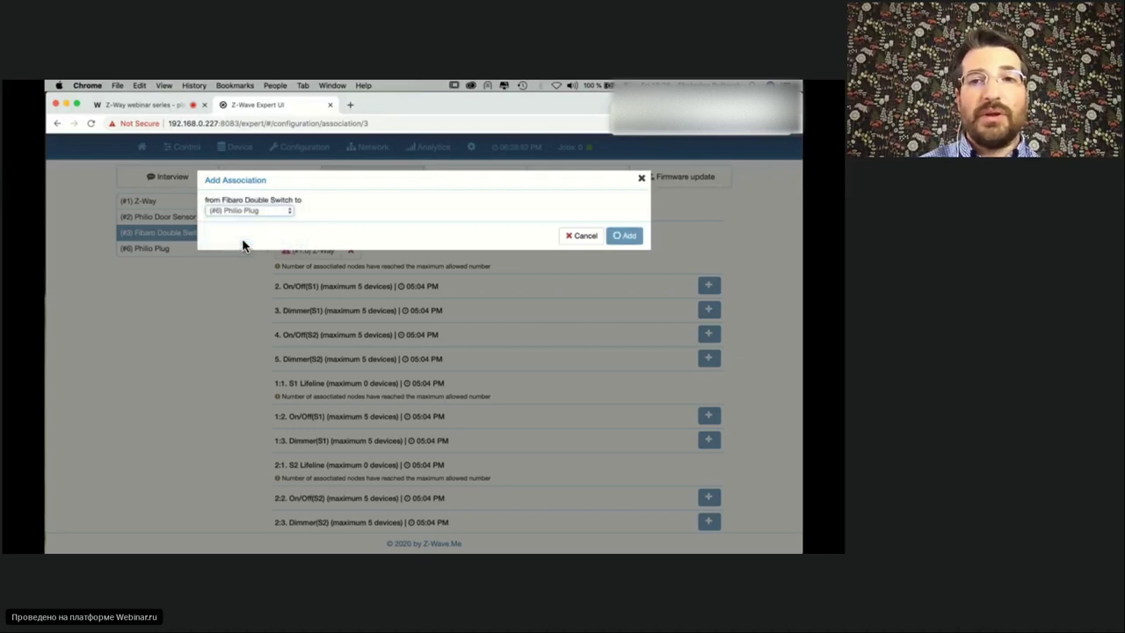
left_click(625, 237)
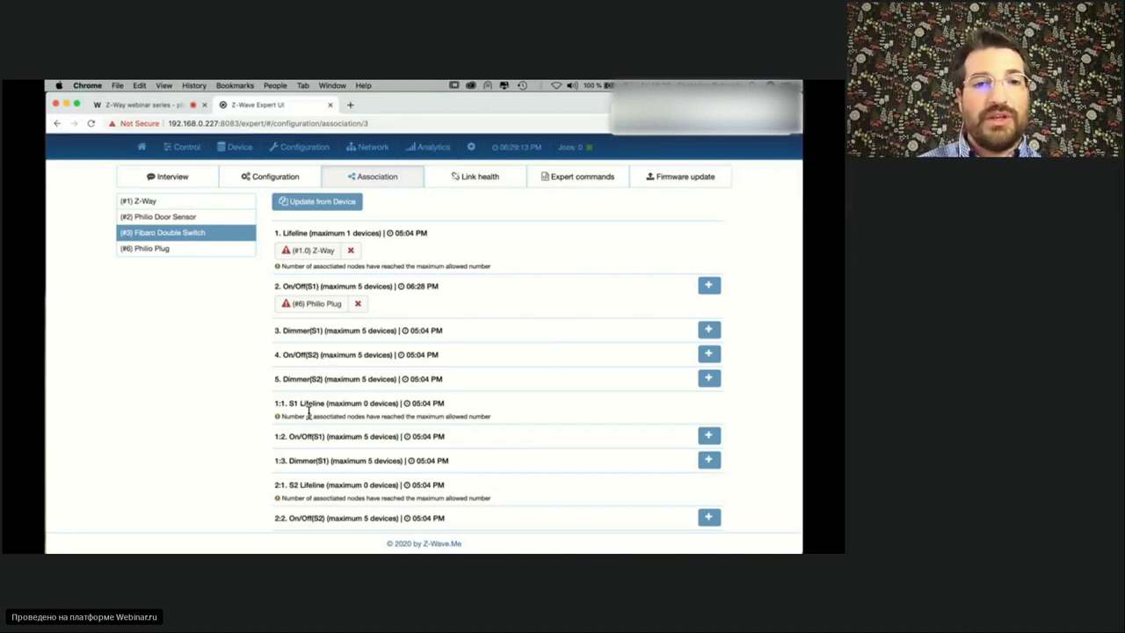
scroll(308, 418, "down", 2)
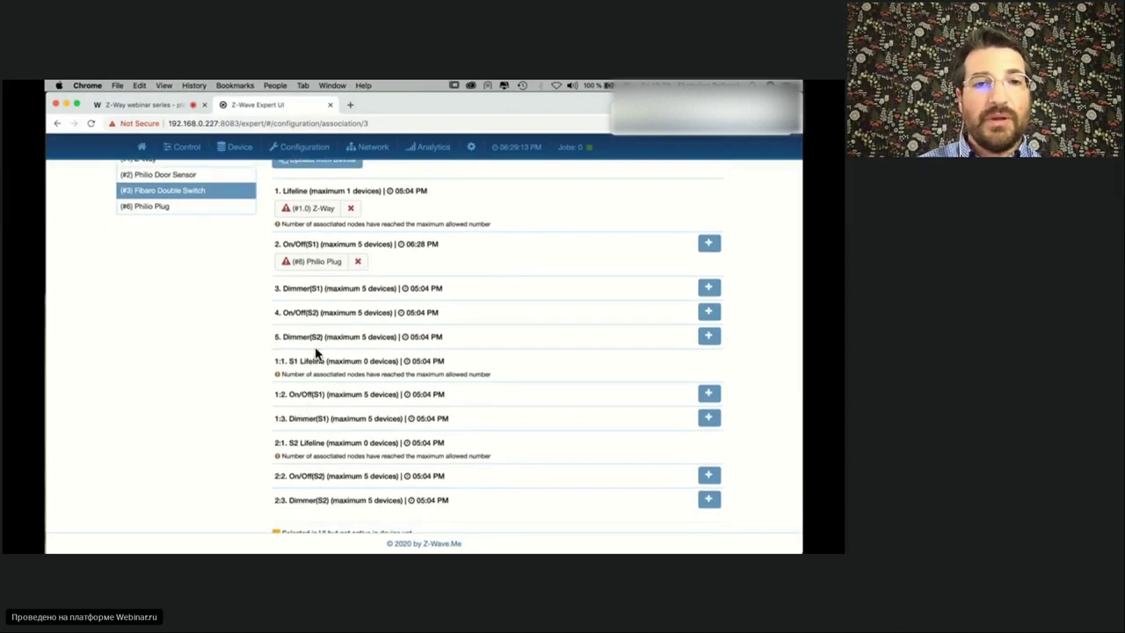
scroll(442, 254, "up", 1)
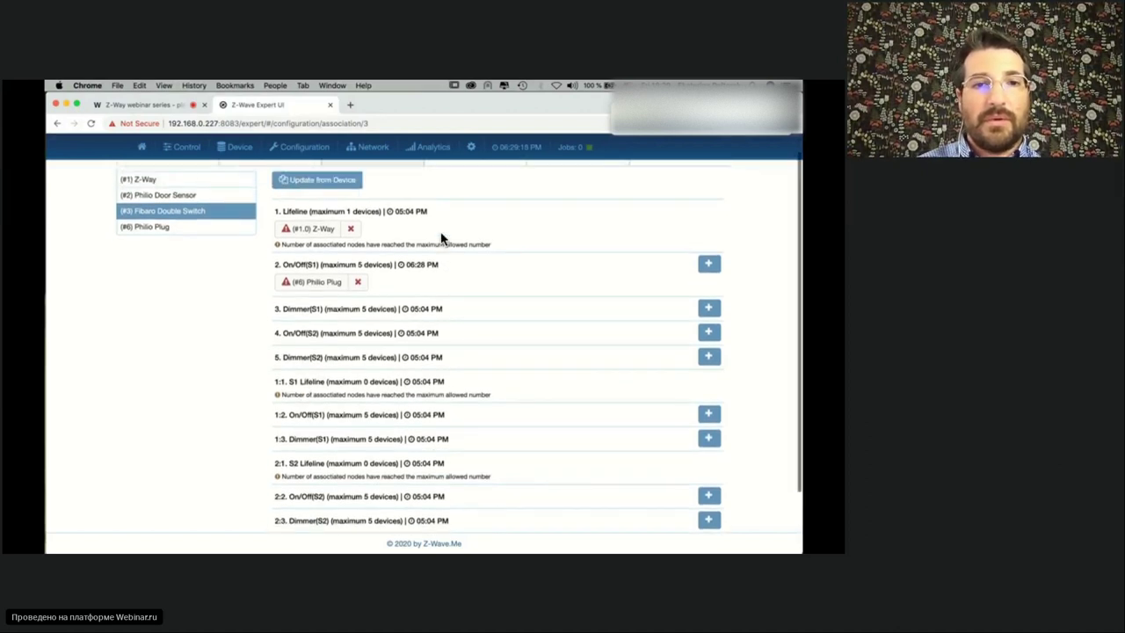
Update associations from the device and review groups 2 and 1:2.
left_click(304, 182)
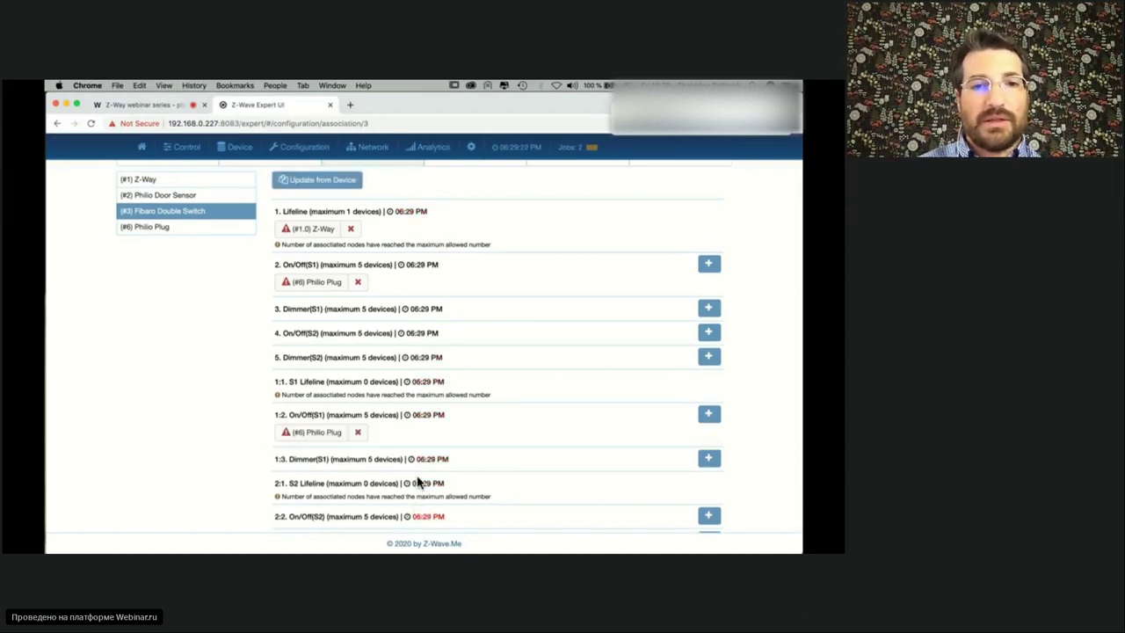
scroll(409, 466, "down", 2)
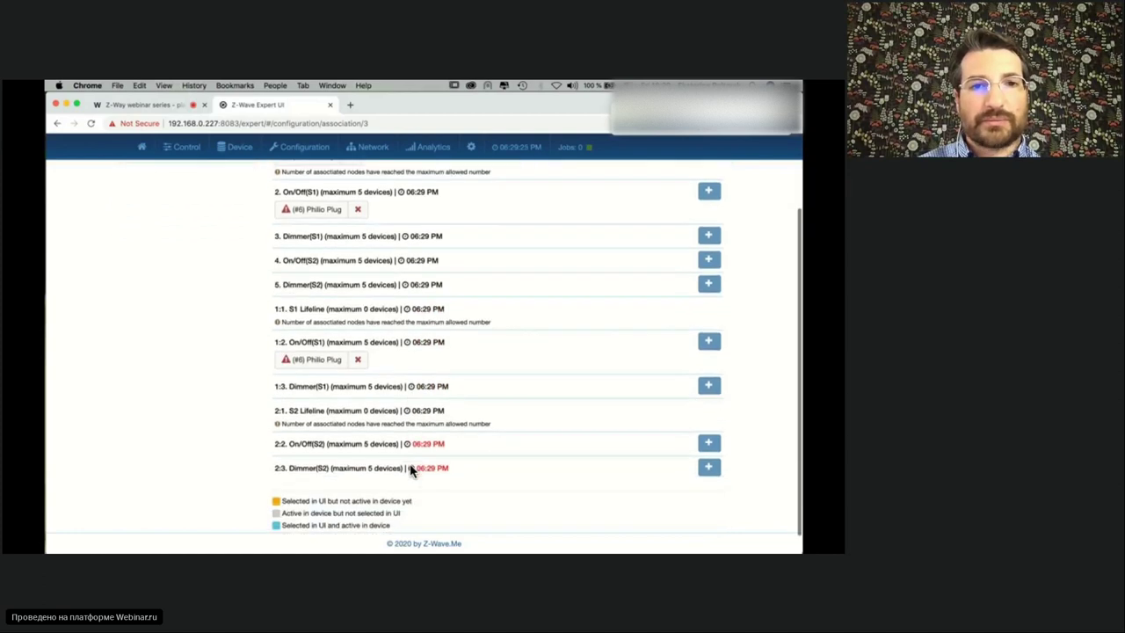
scroll(427, 358, "up", 1)
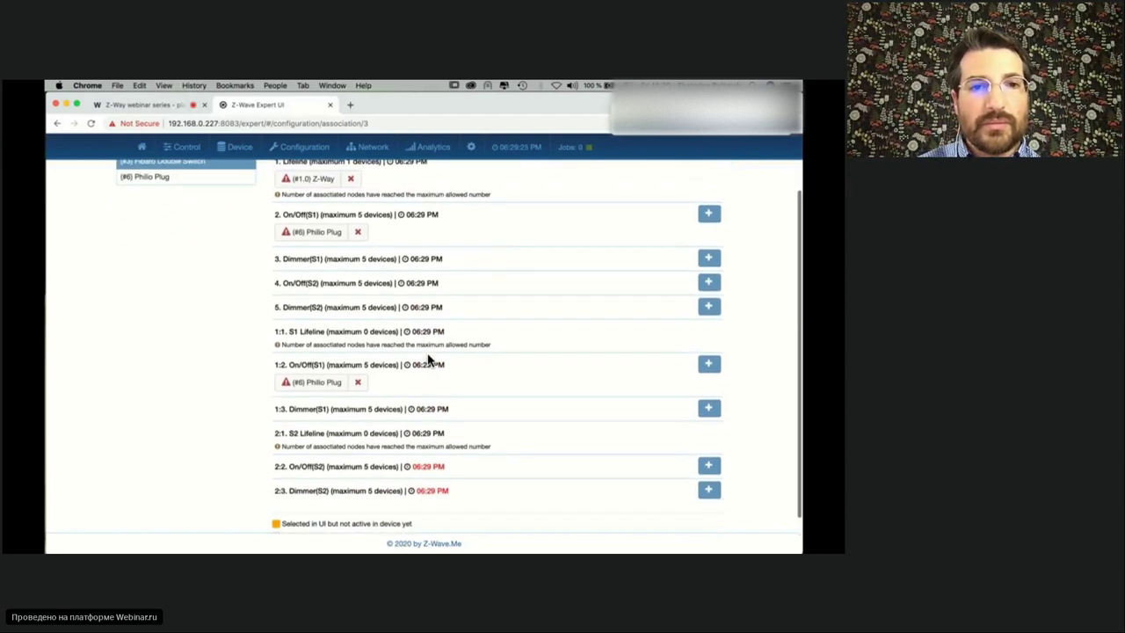
scroll(427, 358, "up", 1)
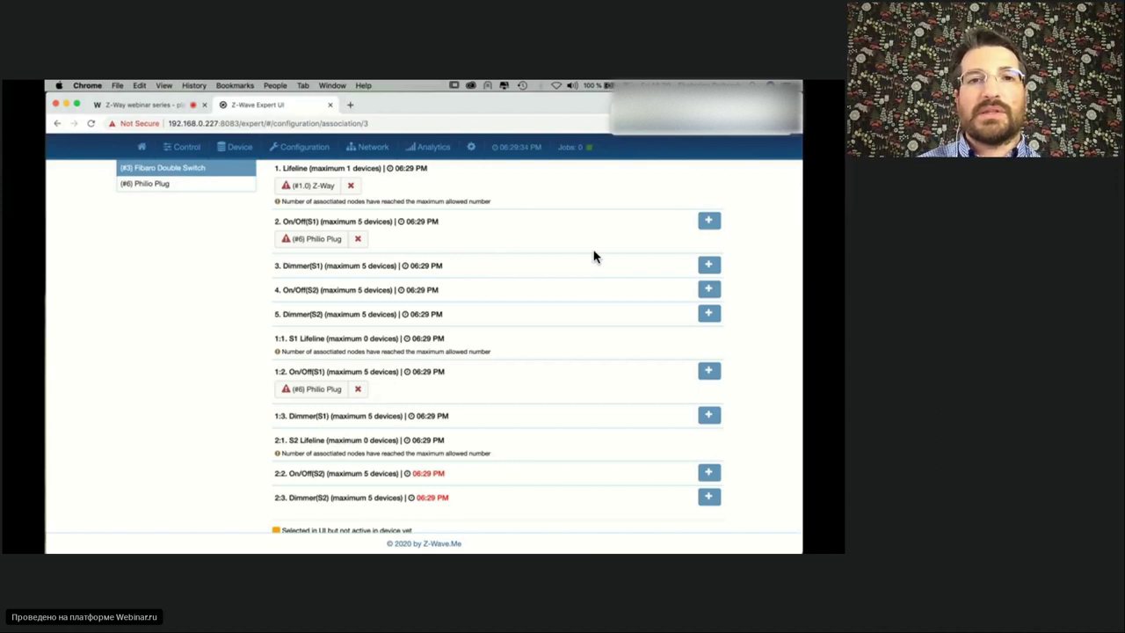
Add (#1) Z-Way to group 2 as a plain association, then switch to the Terminal log.
left_click(710, 228)
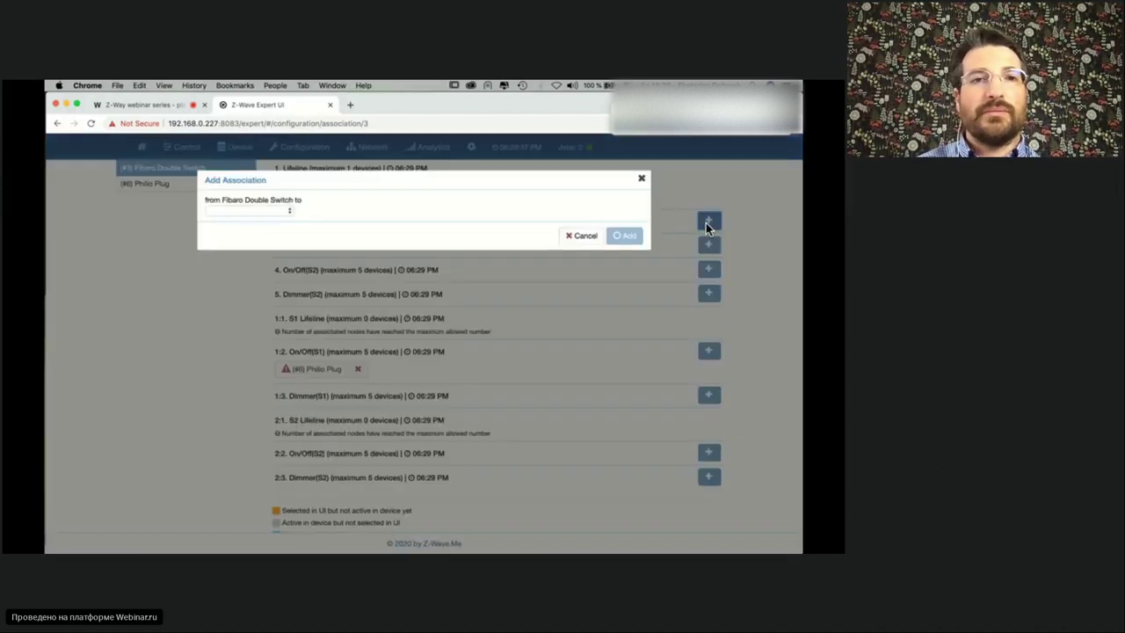
left_click(257, 210)
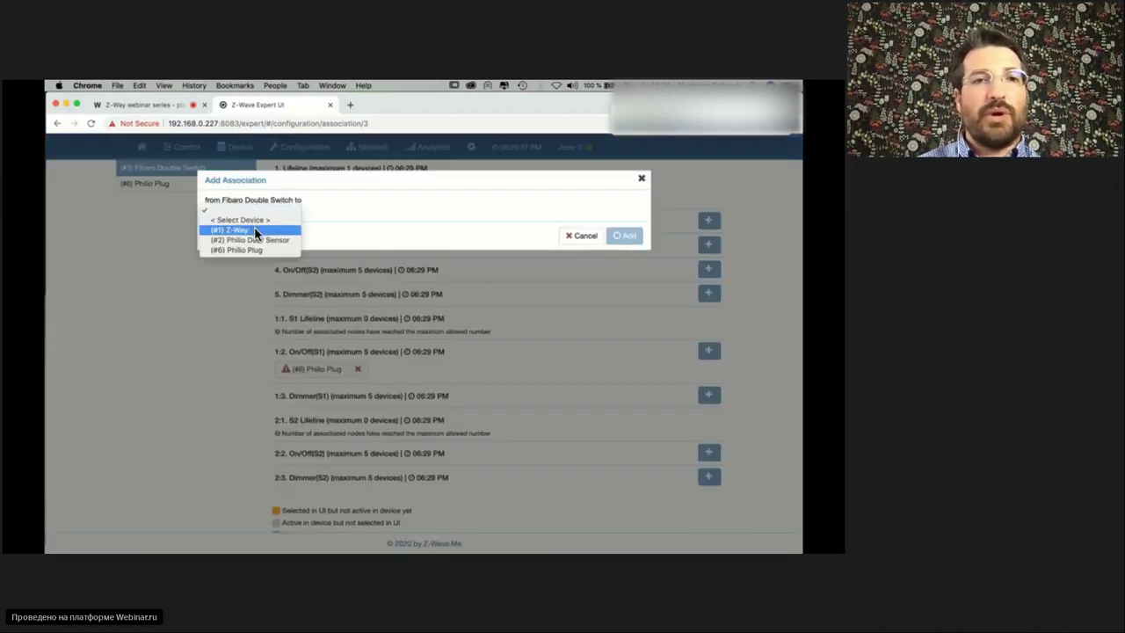
left_click(256, 229)
left_click(330, 211)
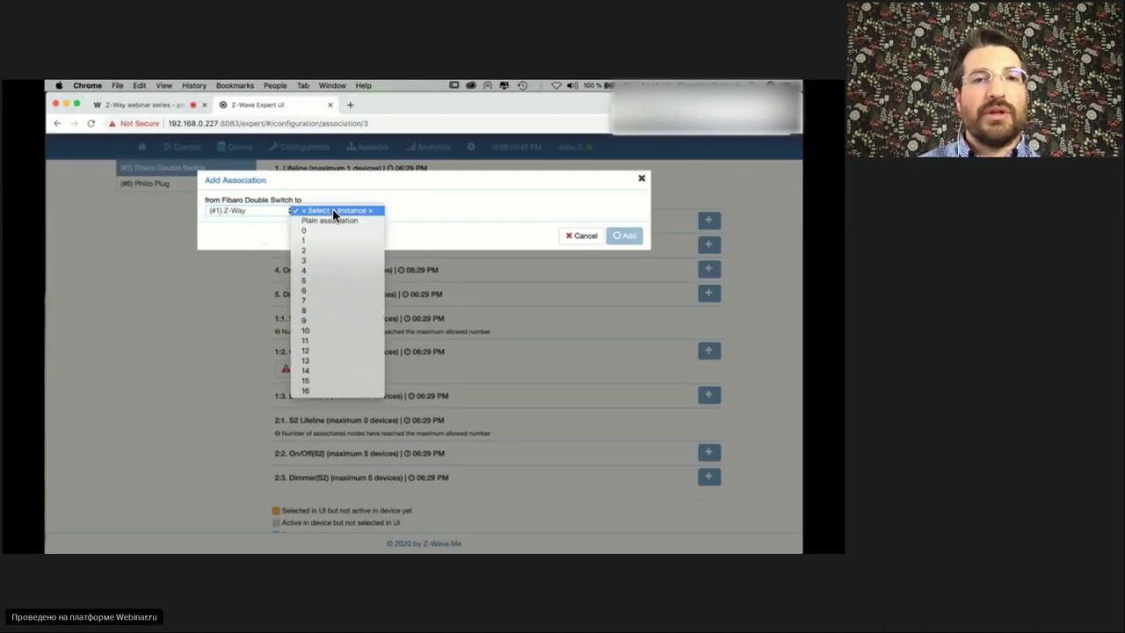
left_click(341, 221)
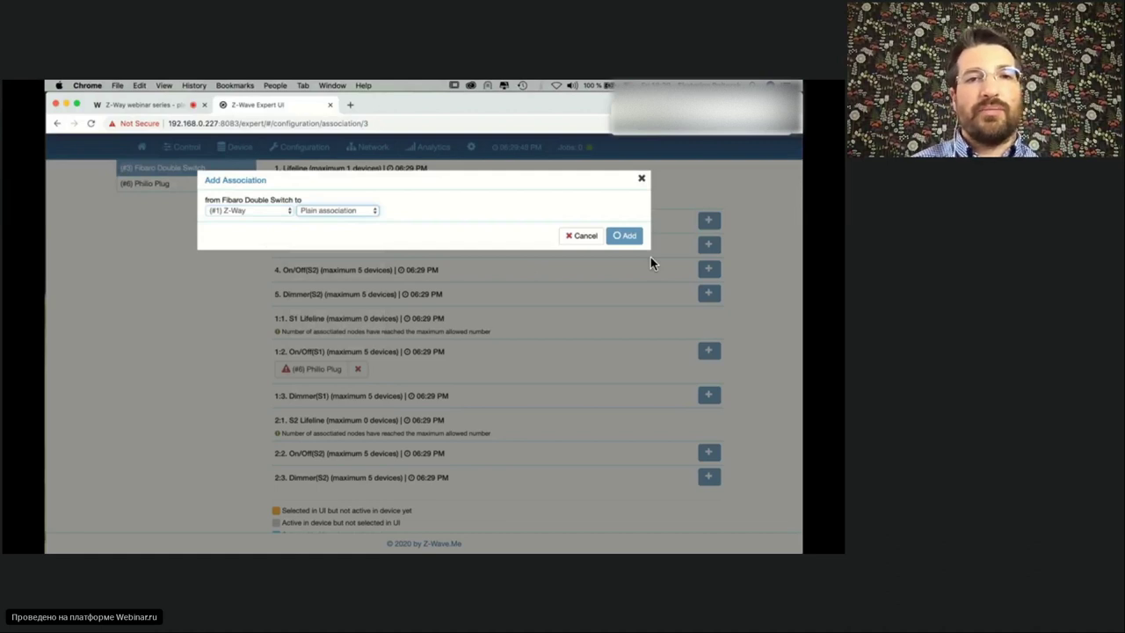
left_click(623, 237)
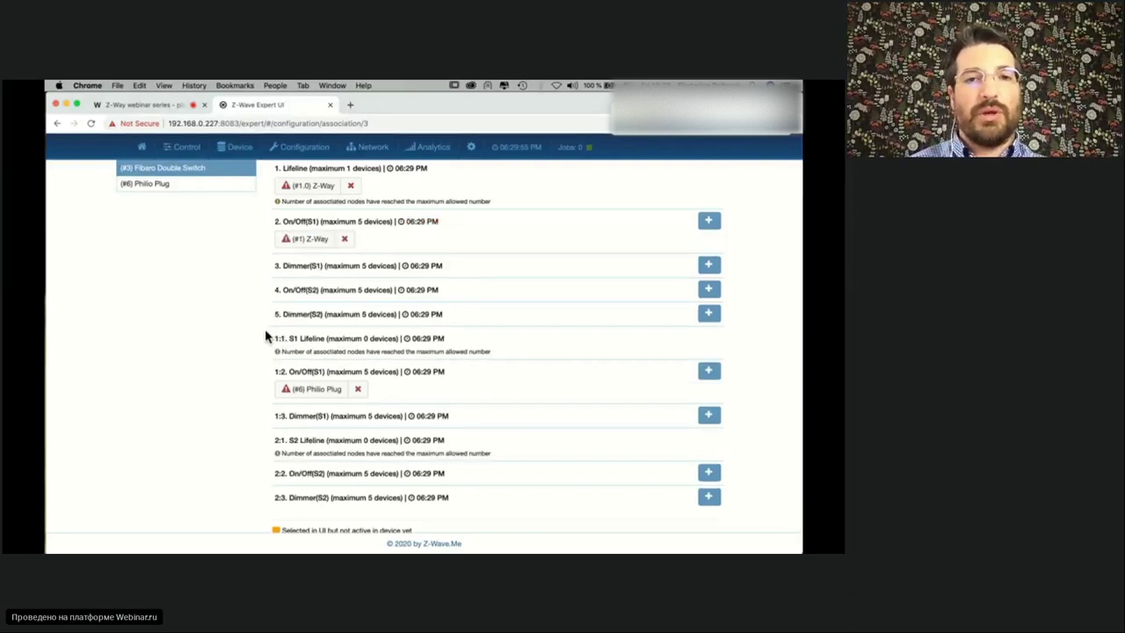
key("super+Tab")
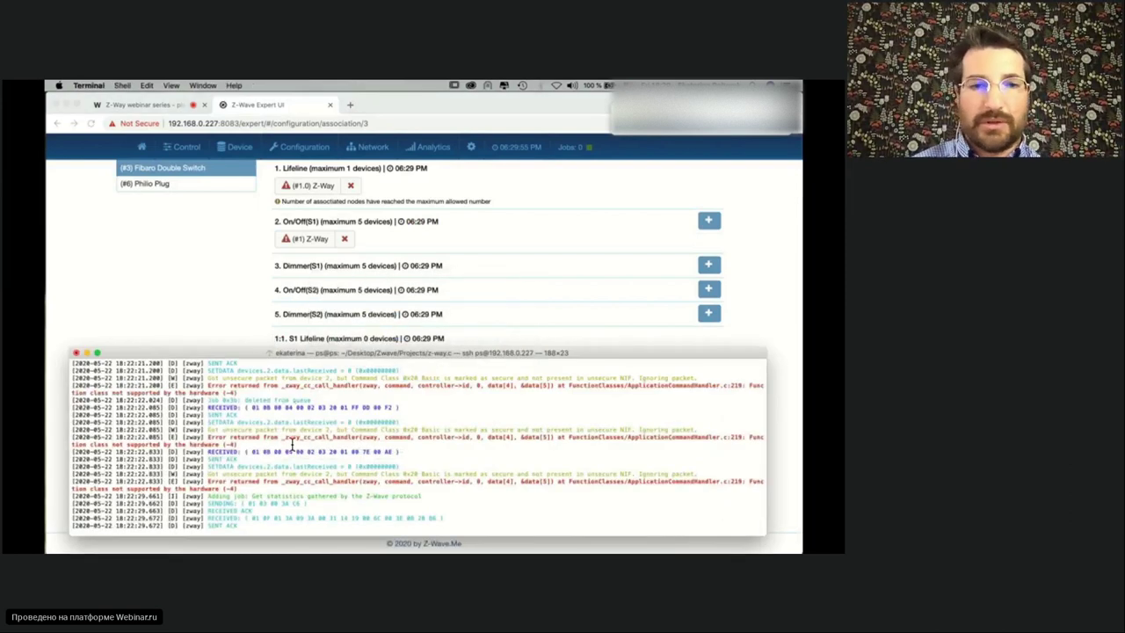
Scroll the Terminal log to node 3's 'passing decrypted packet' line.
scroll(293, 444, "down", 10)
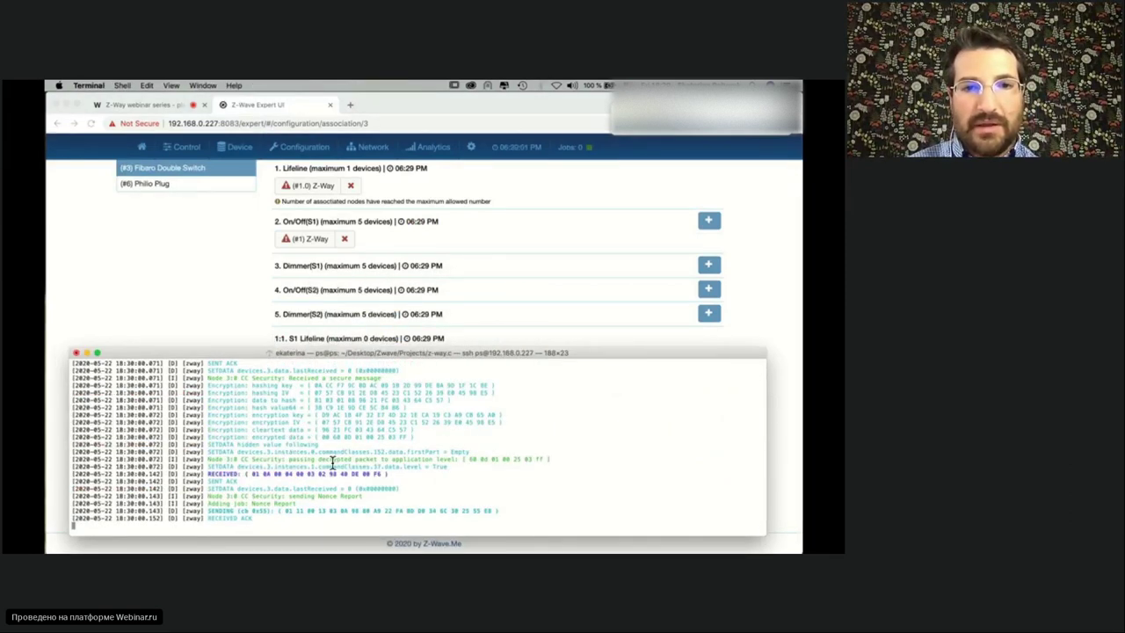
scroll(332, 457, "up", 2)
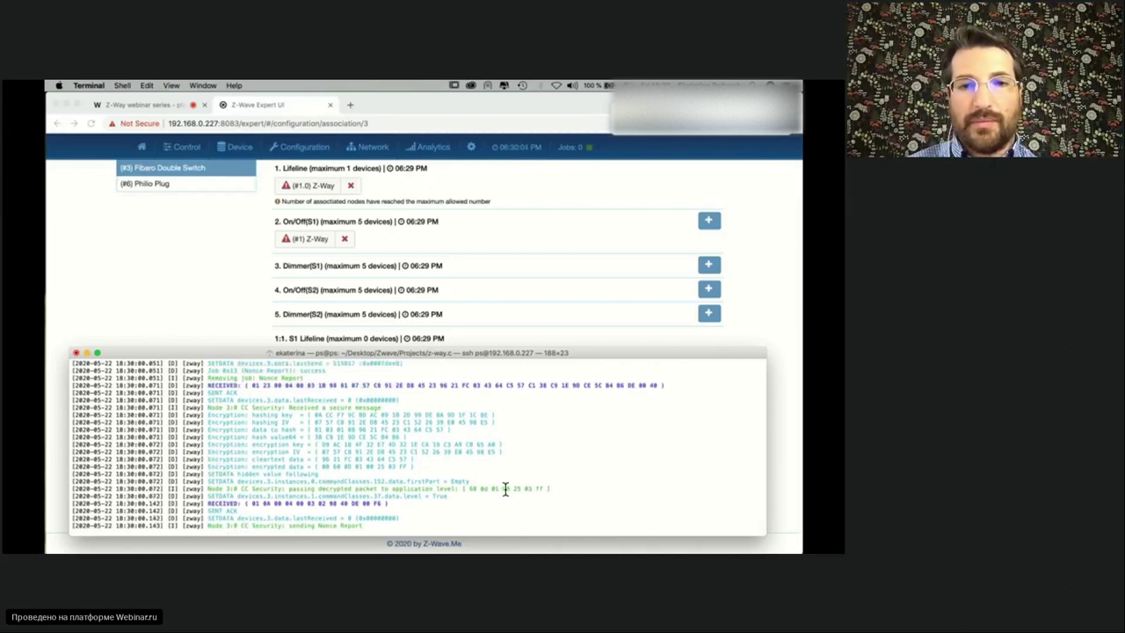
scroll(444, 489, "up", 4)
scroll(444, 488, "up", 4)
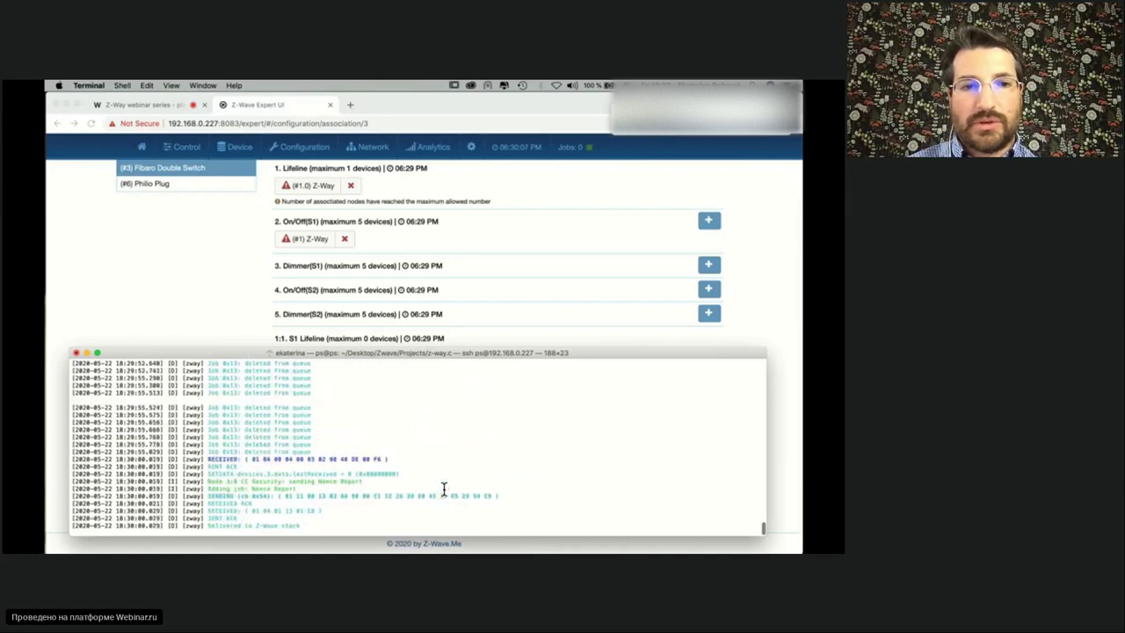
scroll(444, 490, "down", 10)
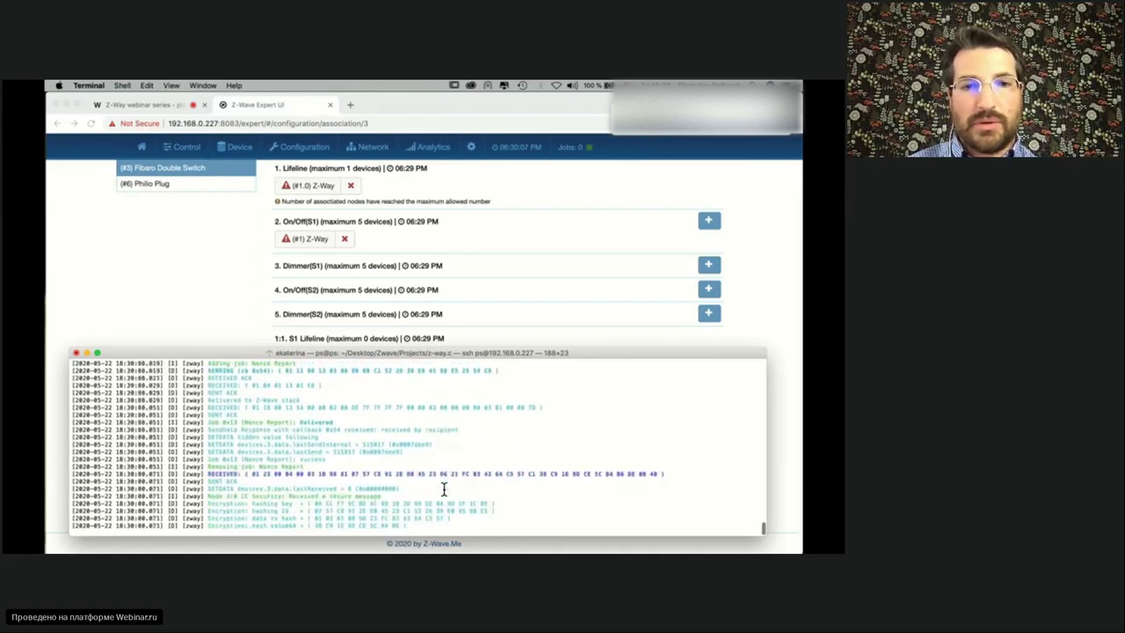
scroll(444, 490, "down", 2)
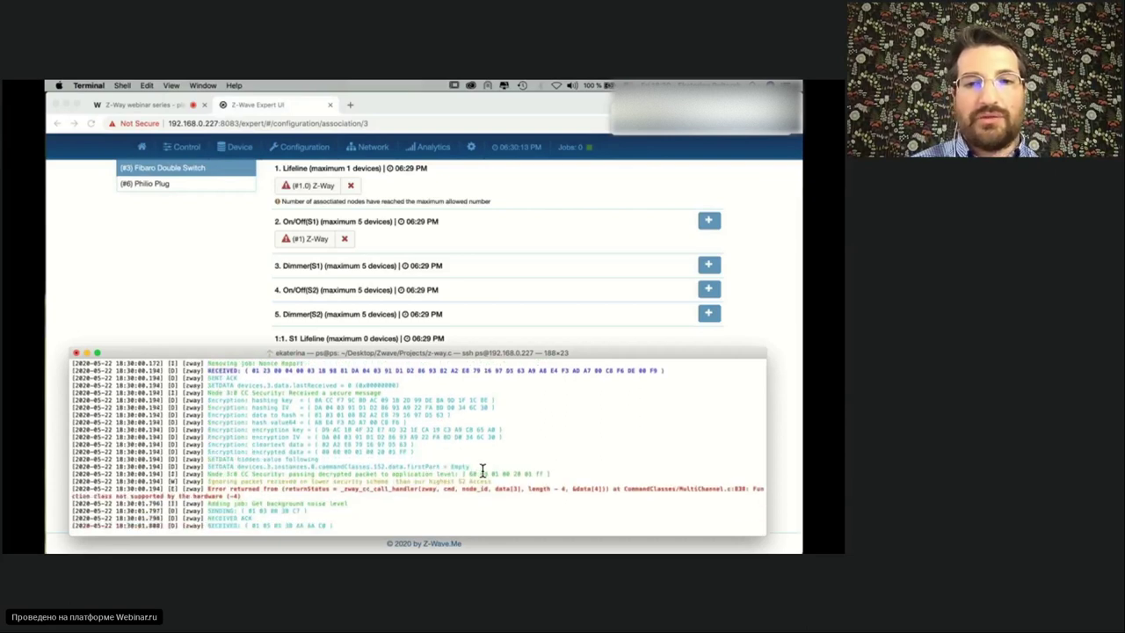
scroll(474, 474, "down", 1)
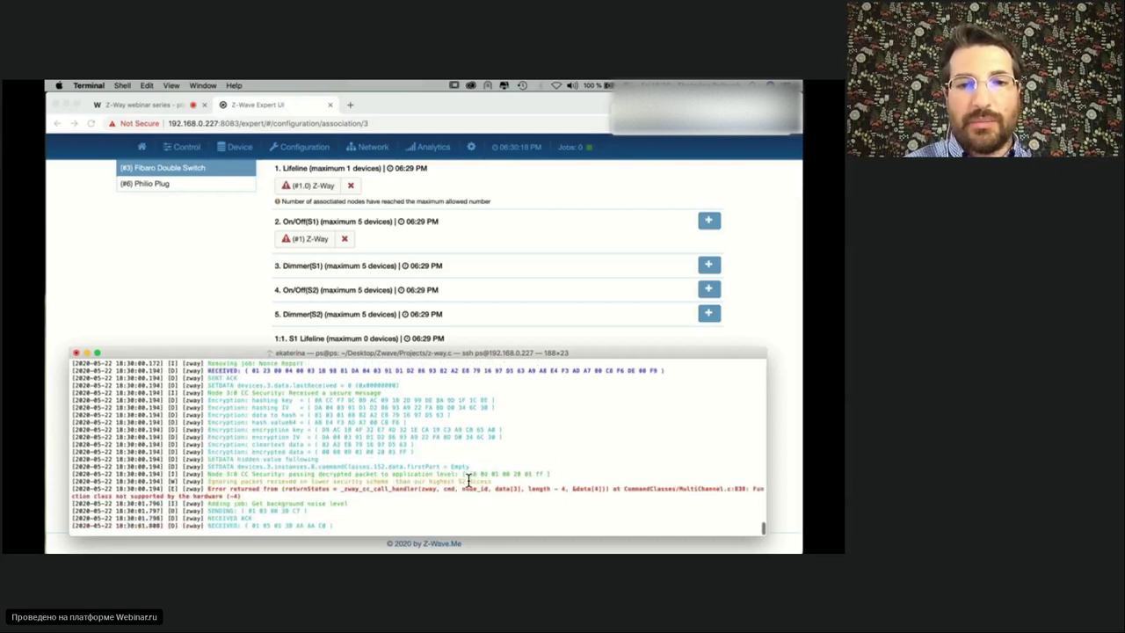
Select the decrypted packet's final hex bytes in the log line.
left_click(468, 474)
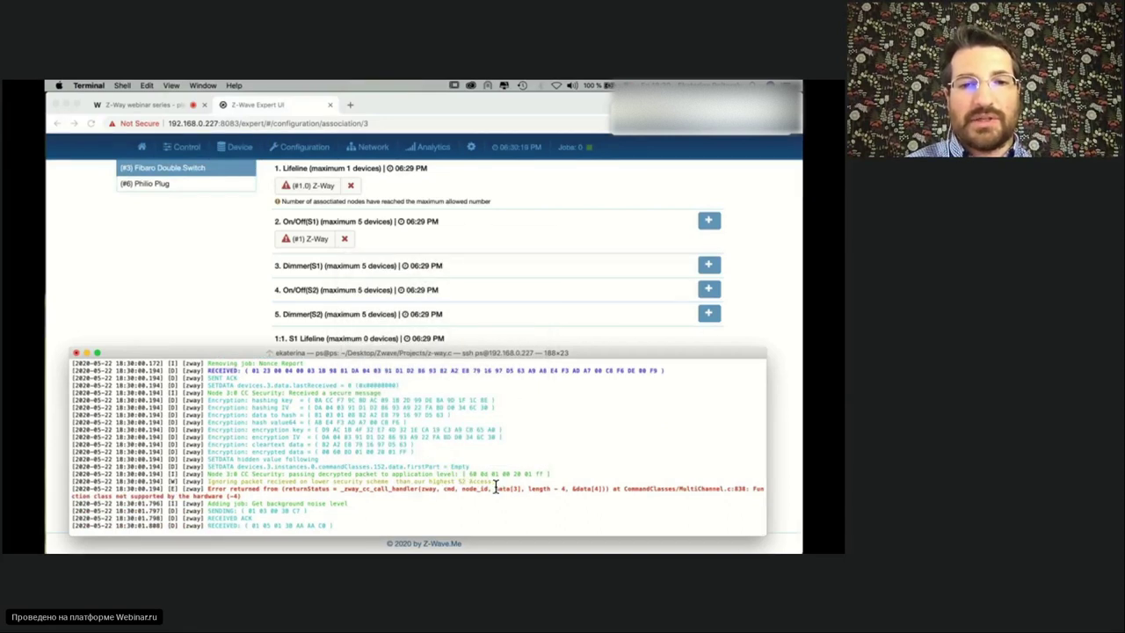
left_click_drag(545, 473, 469, 473)
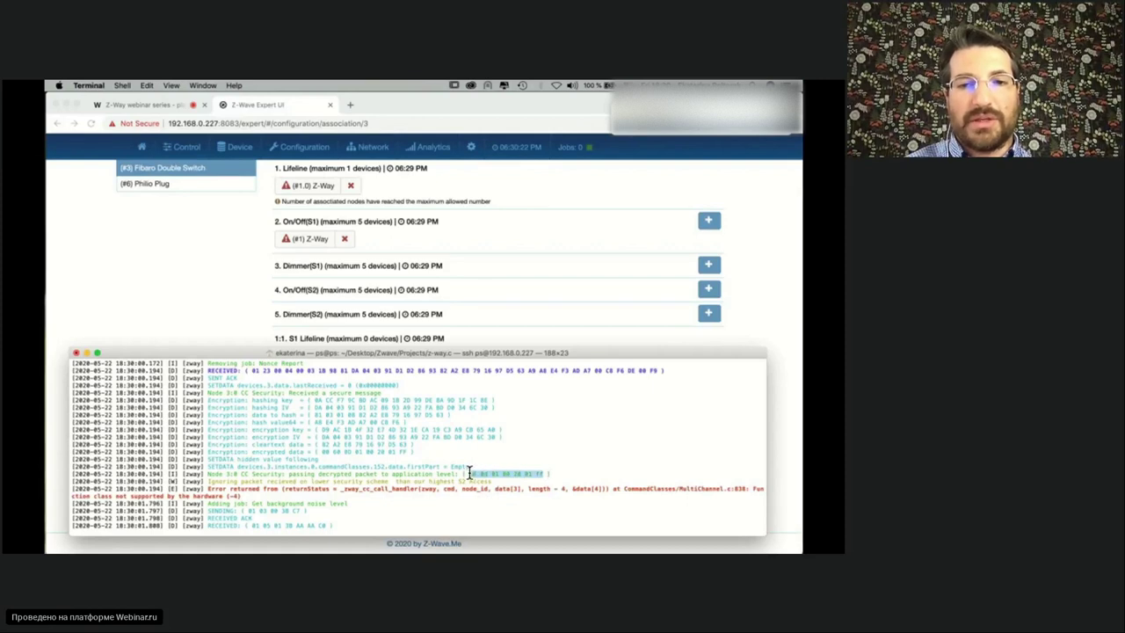
left_click(532, 489)
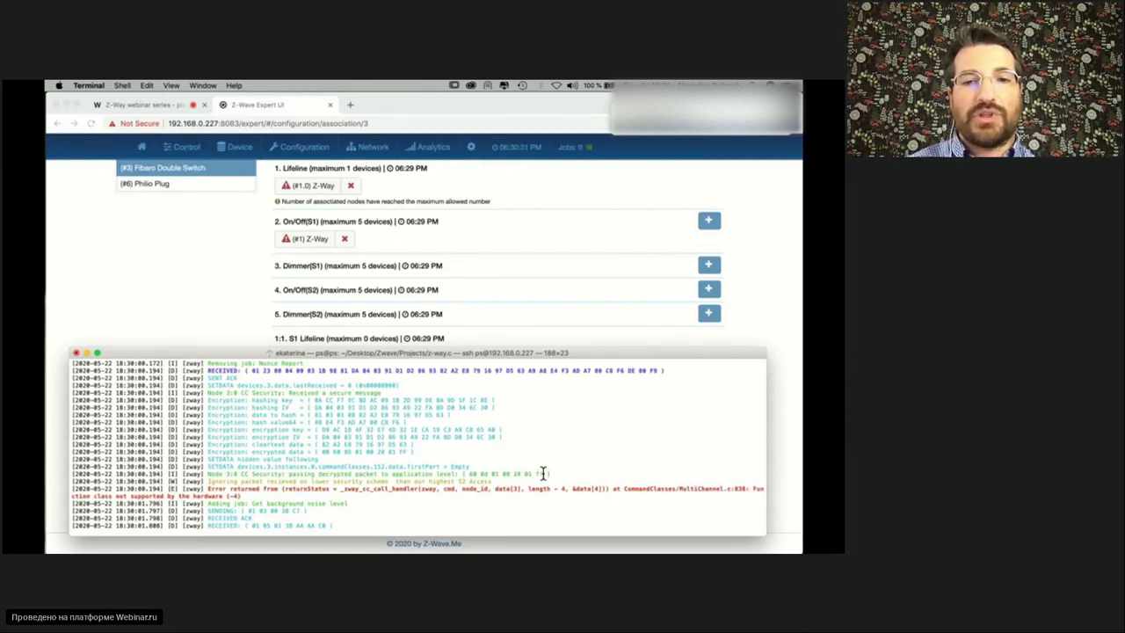
left_click_drag(543, 472, 468, 472)
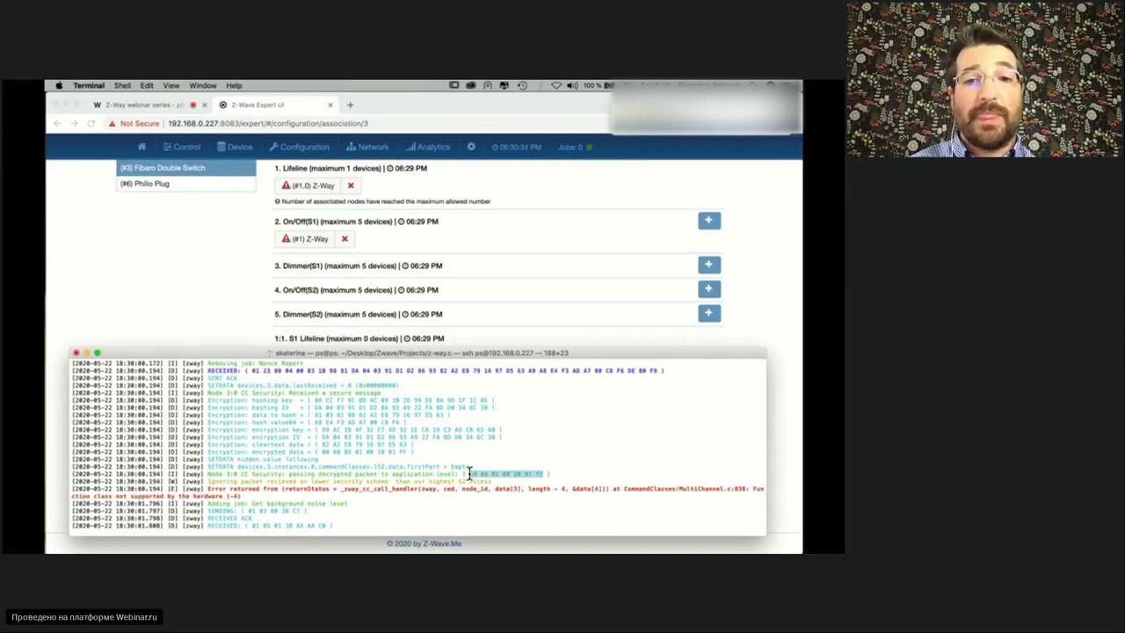
left_click(529, 475)
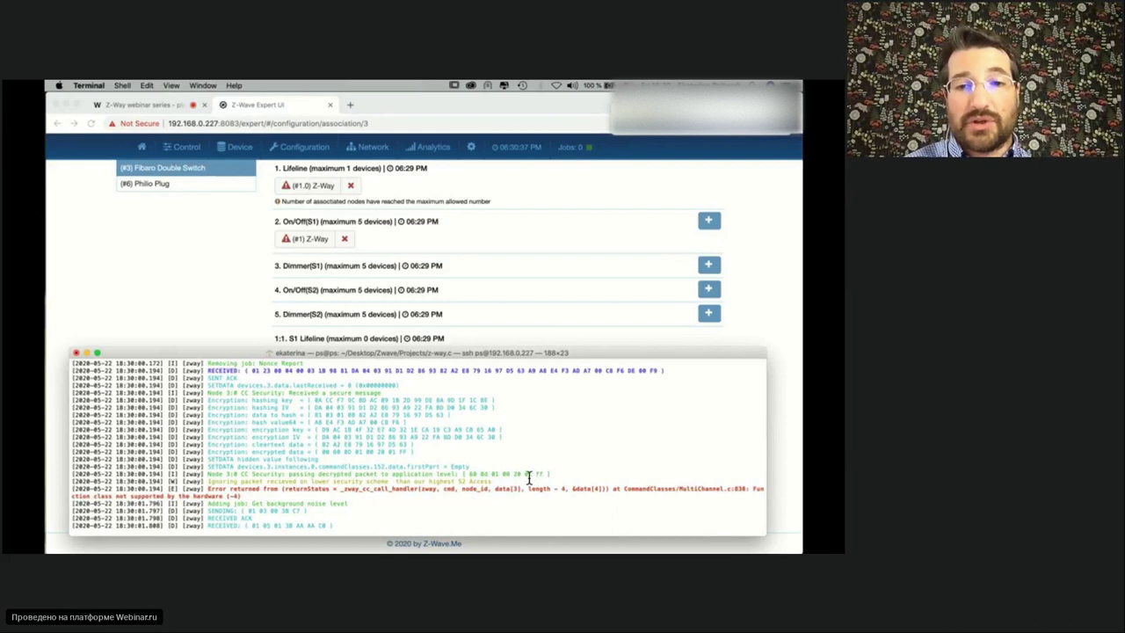
triple_click(545, 473)
left_click(536, 473)
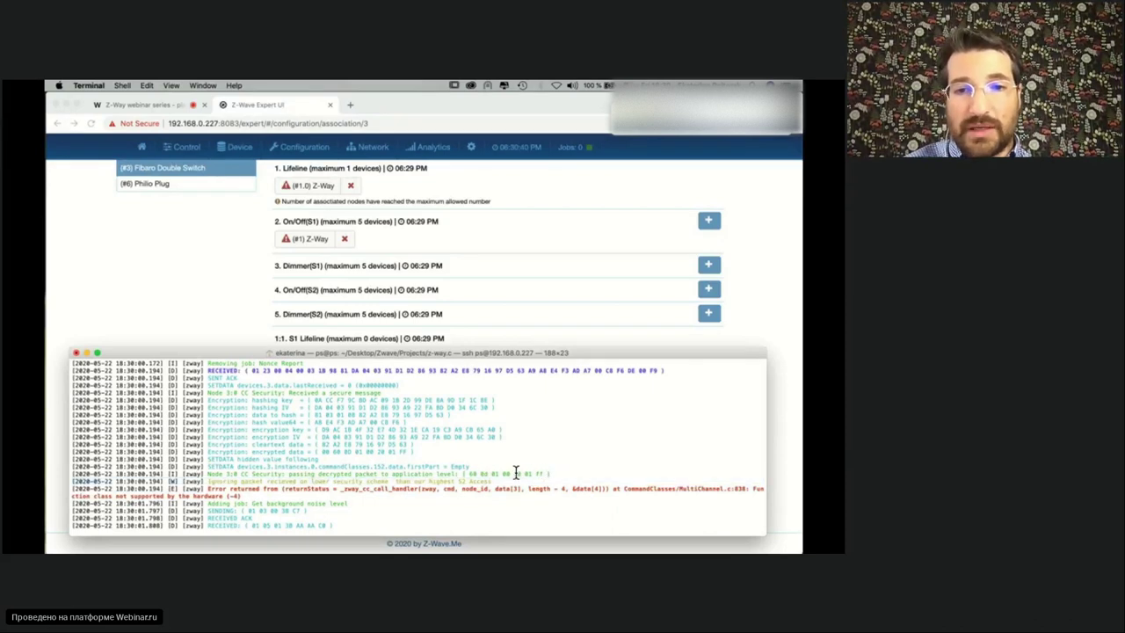
left_click_drag(514, 474, 542, 474)
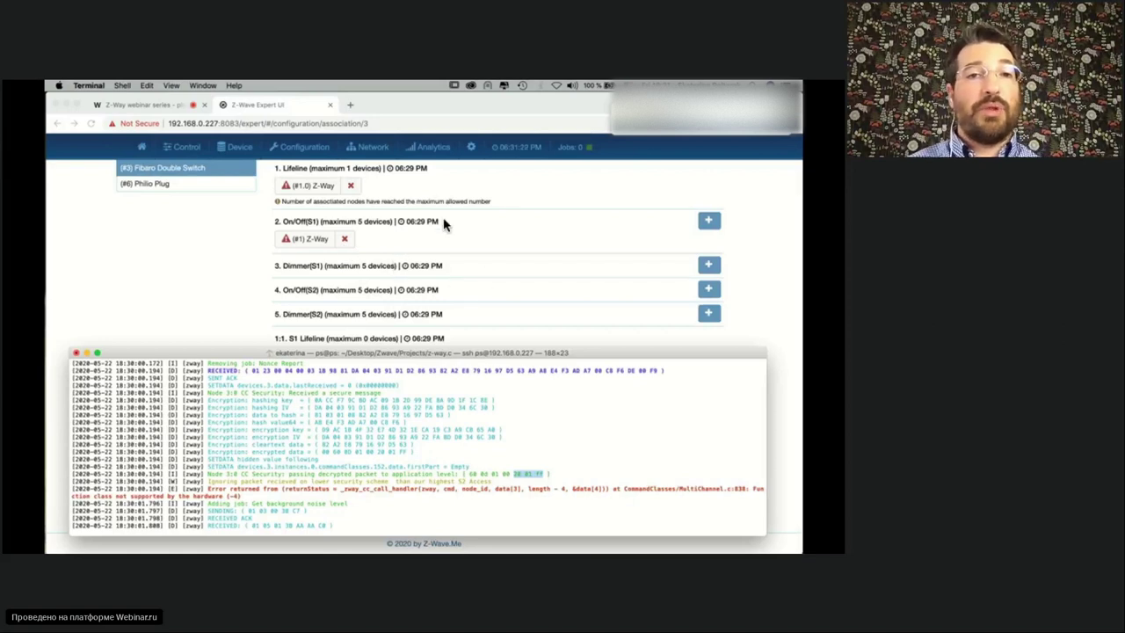
Scroll the Expert UI page back up to the Fibaro Double Switch's tab row.
scroll(379, 257, "up", 3)
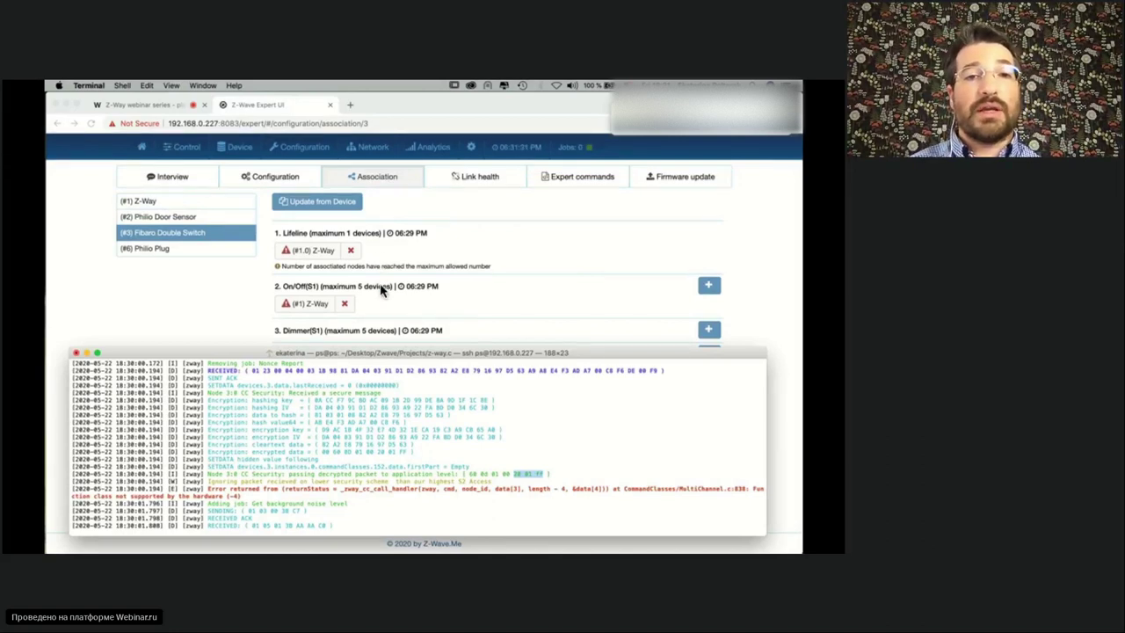
scroll(380, 288, "down", 2)
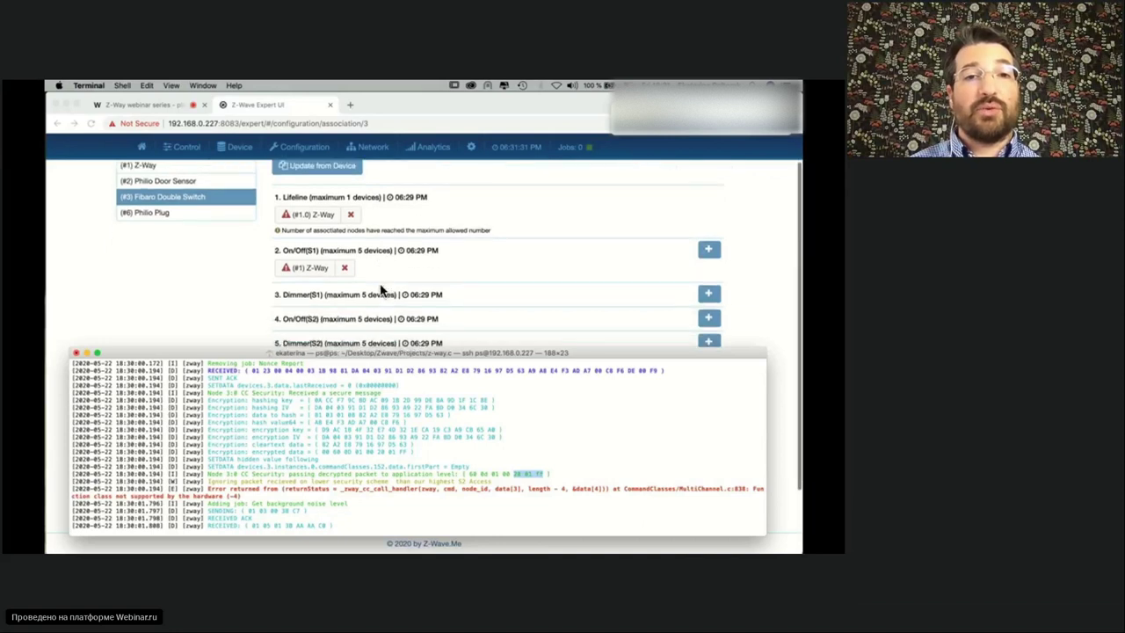
scroll(380, 287, "up", 1)
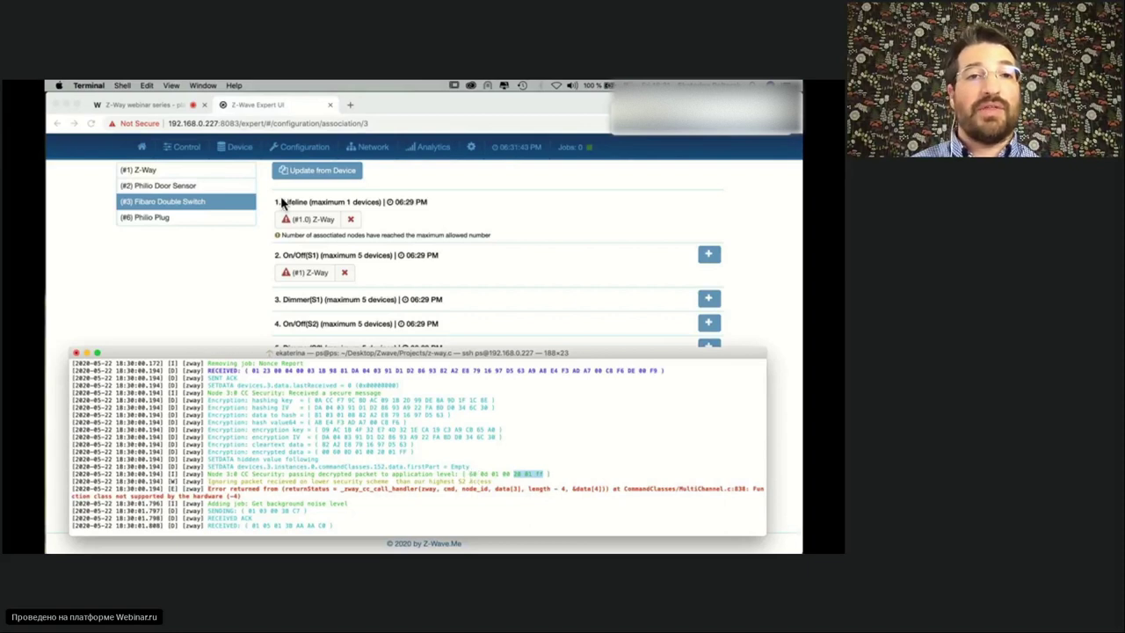
scroll(281, 202, "up", 2)
left_click(181, 178)
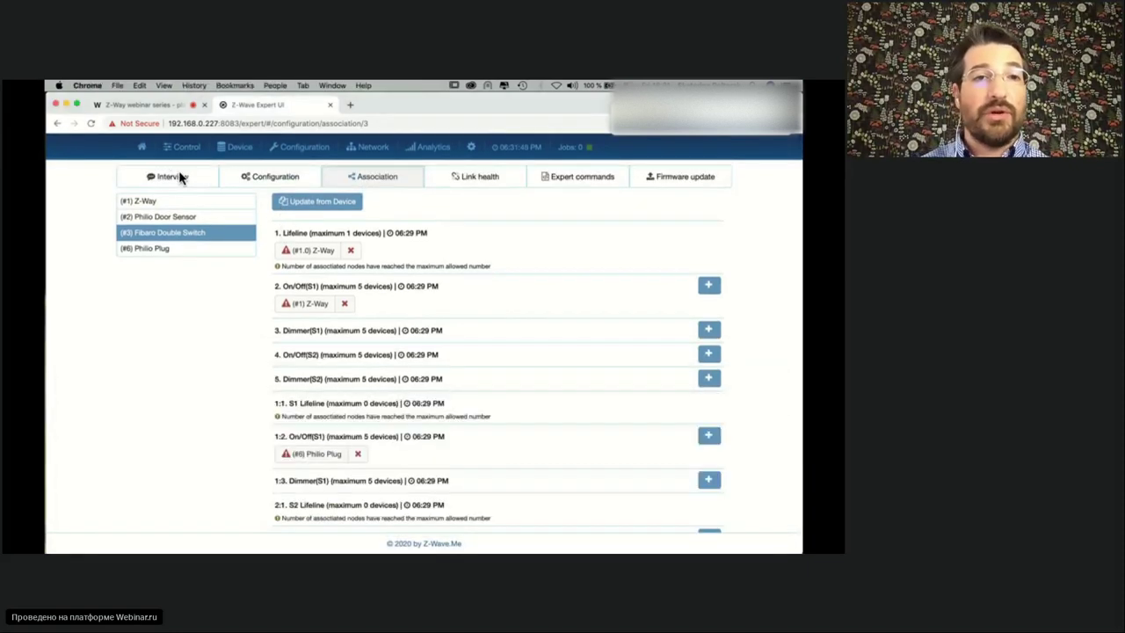
left_click(175, 179)
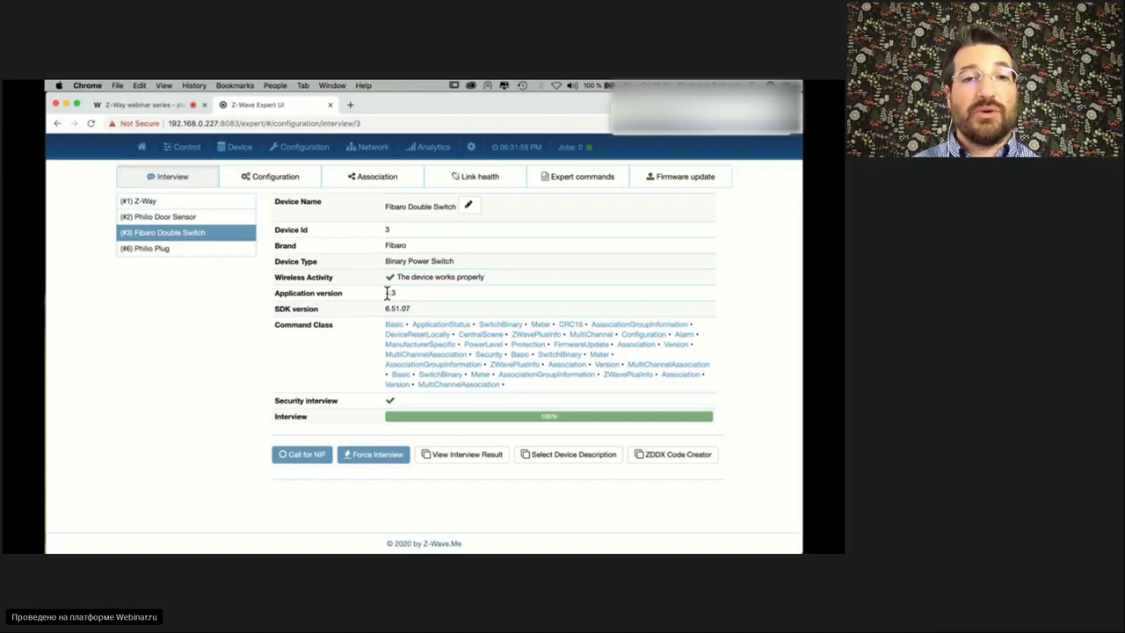
left_click_drag(272, 292, 416, 306)
left_click(413, 304)
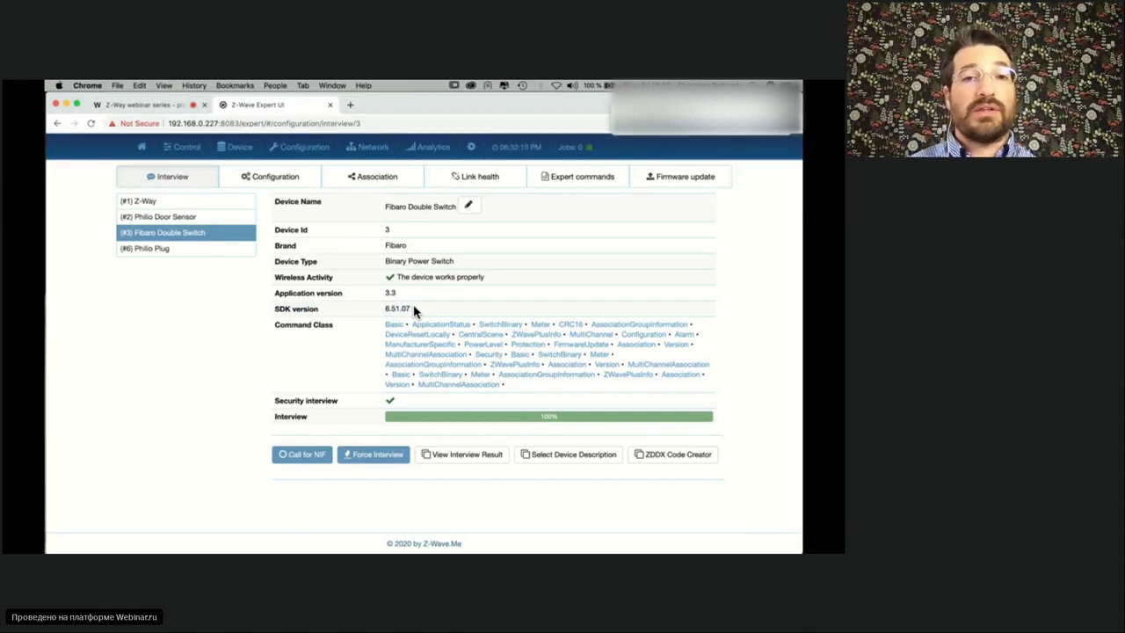
left_click(369, 180)
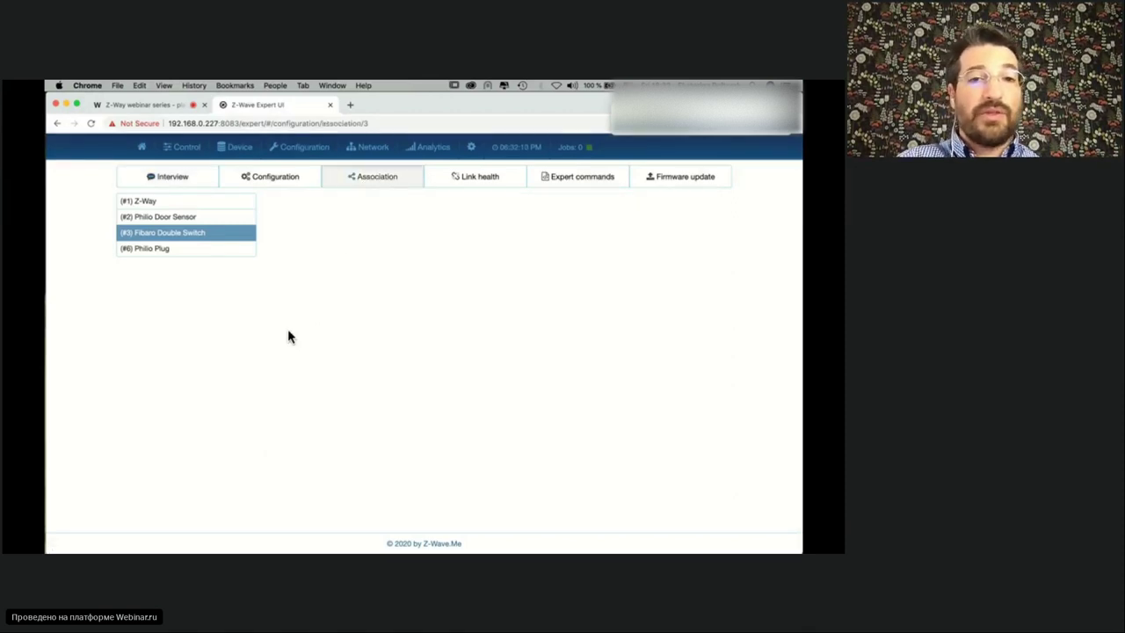
Highlight node 3's decrypted packet line in Terminal, then return to the webinar slides.
key("super+Tab")
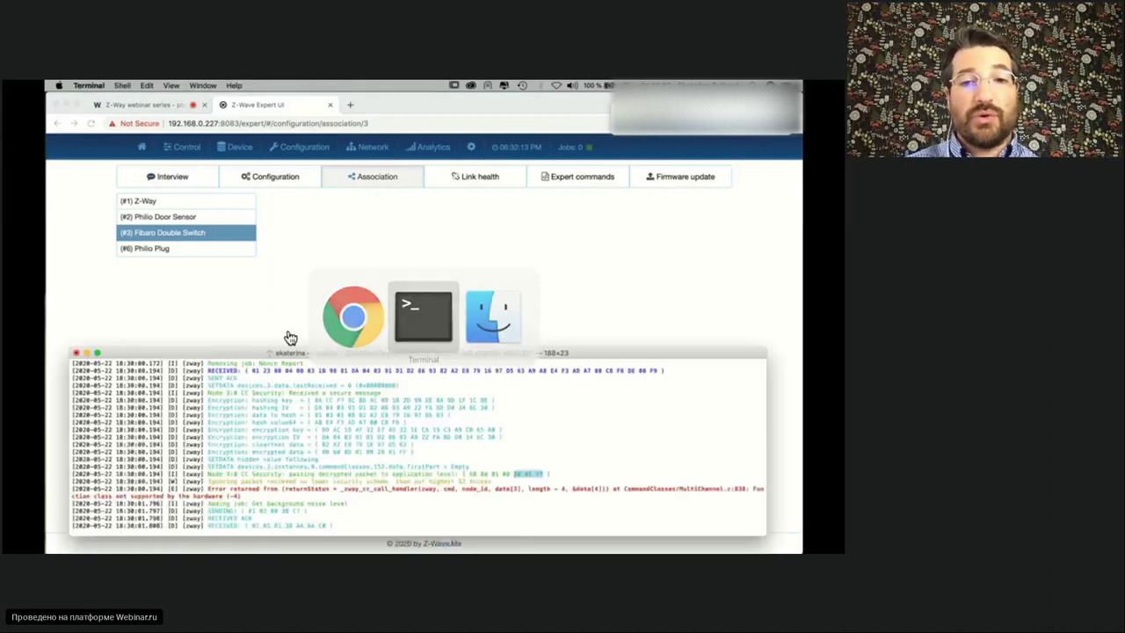
left_click(439, 473)
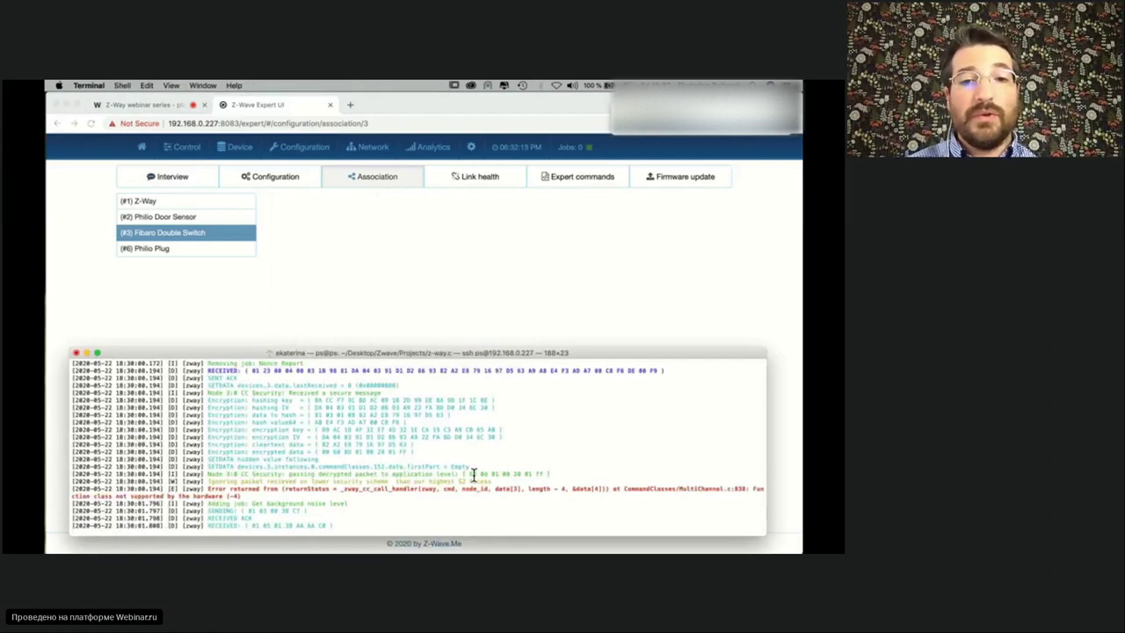
triple_click(446, 473)
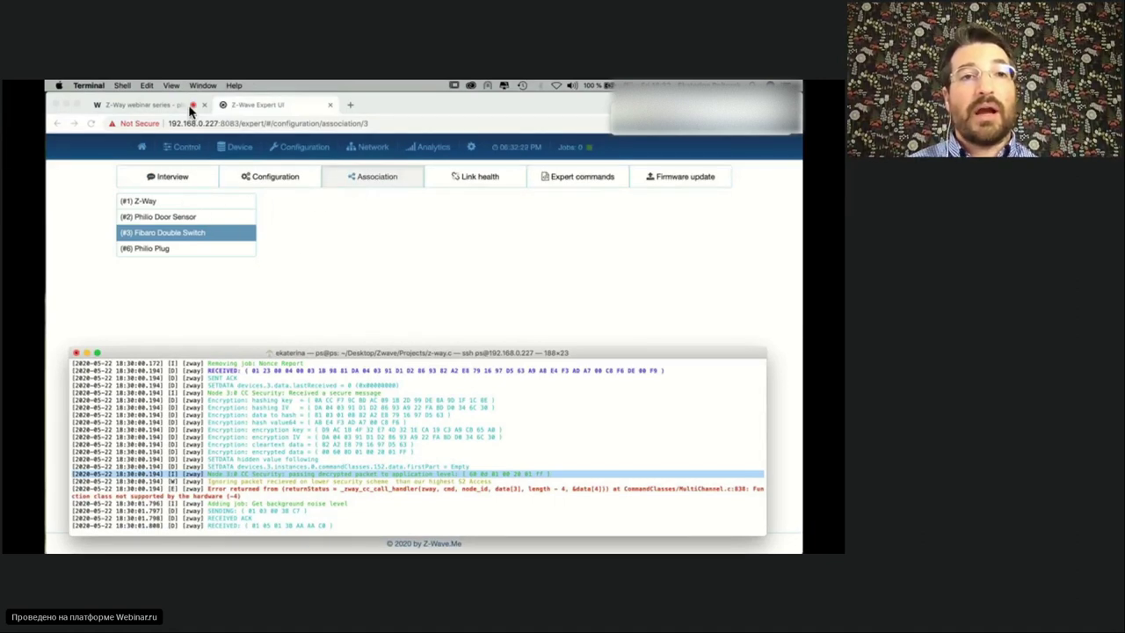
left_click(160, 107)
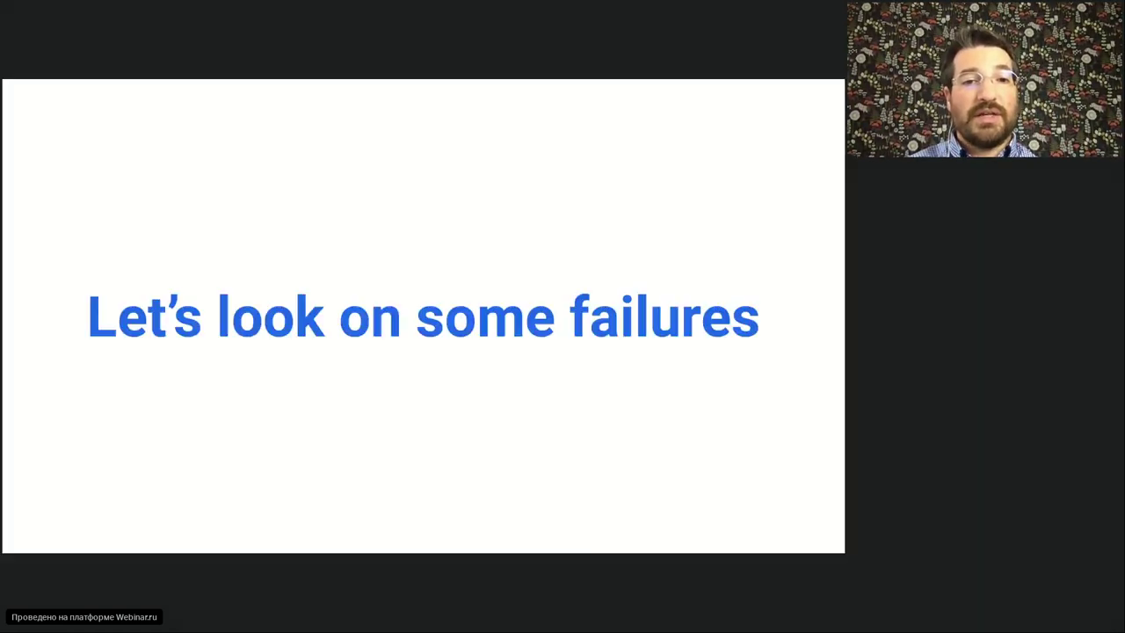
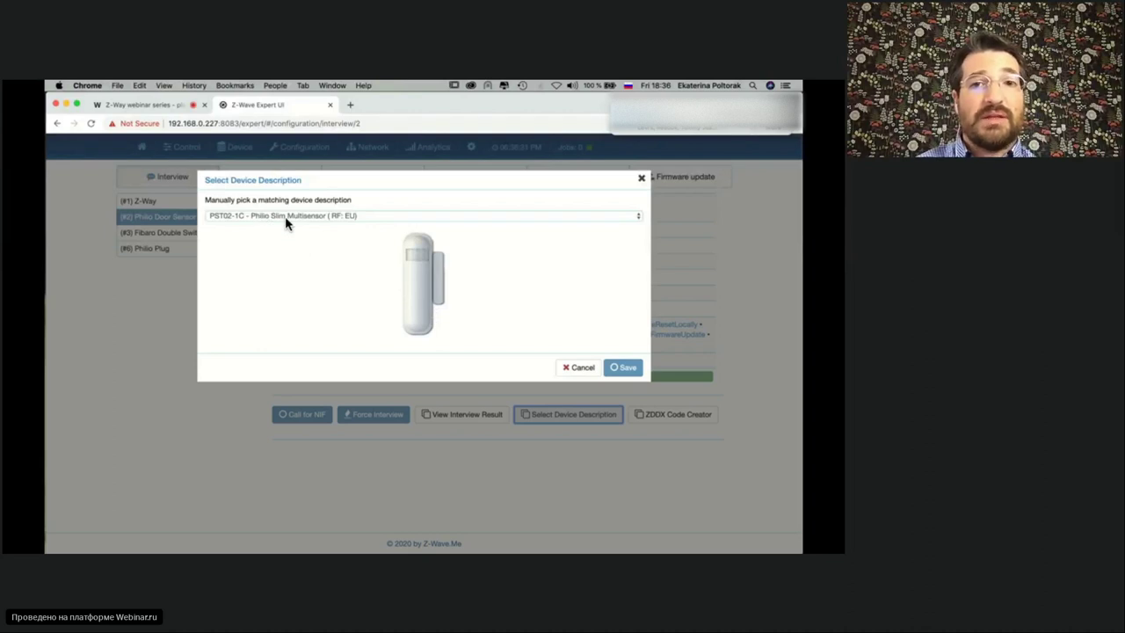
Save the Slim Multisensor description and review the product name and description text.
left_click(618, 370)
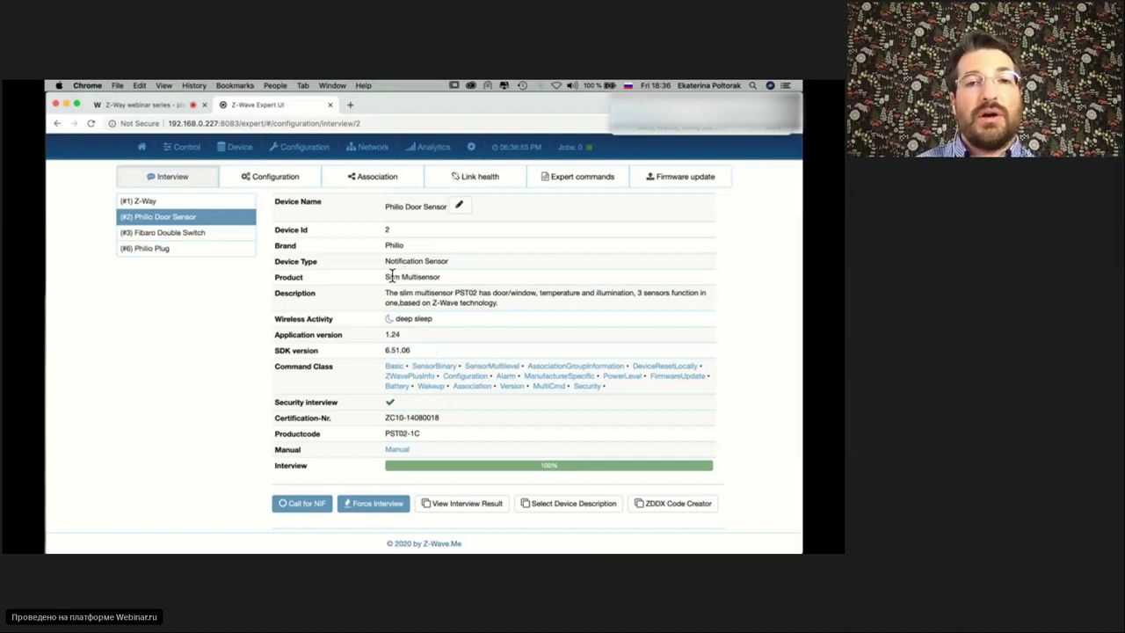
left_click_drag(384, 277, 459, 280)
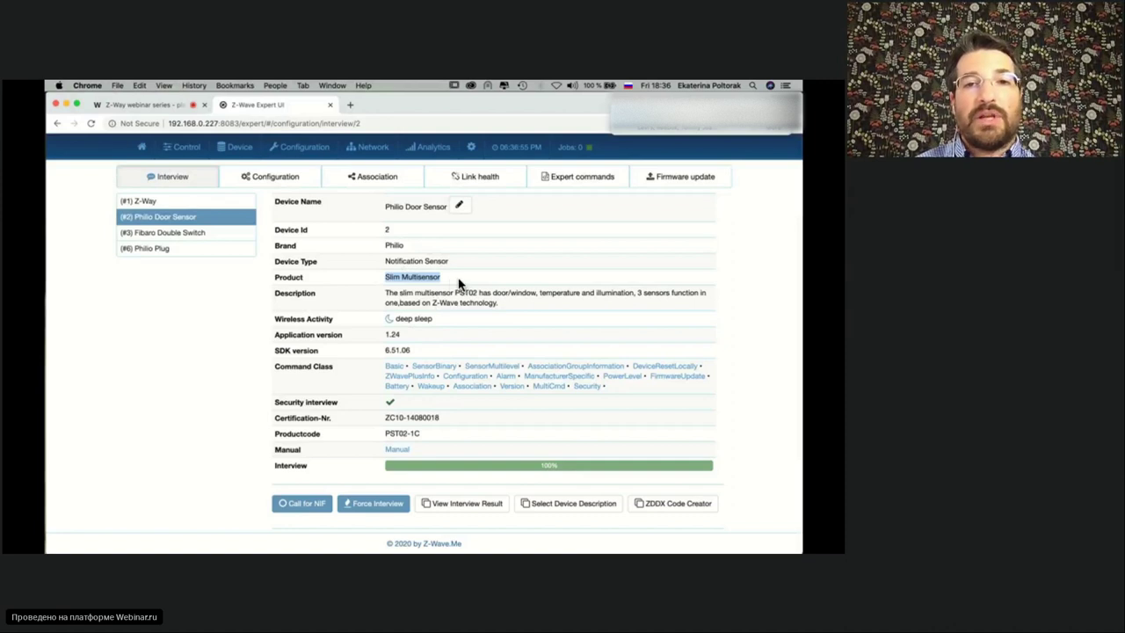
left_click(407, 304)
left_click_drag(386, 291, 478, 313)
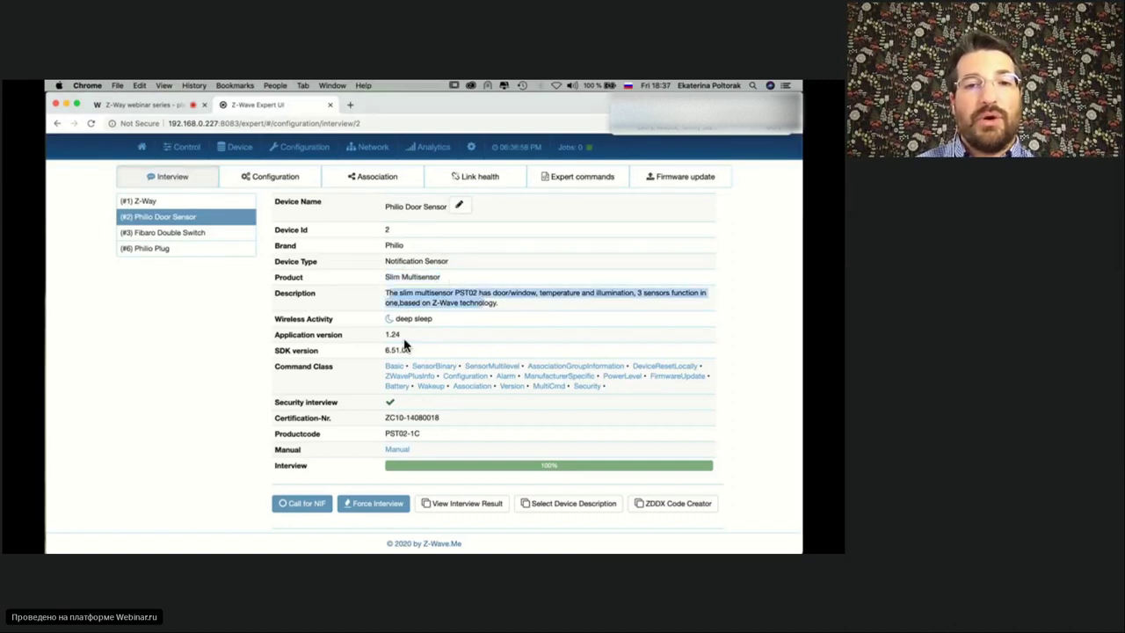
left_click_drag(385, 362, 390, 401)
left_click(378, 414)
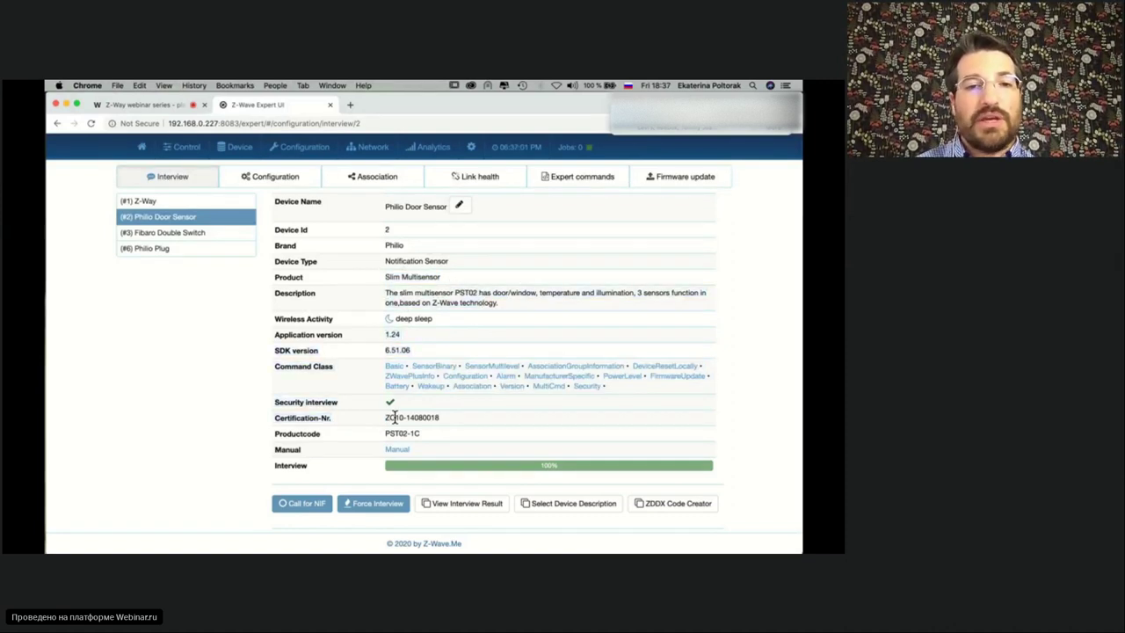
triple_click(395, 418)
left_click(402, 430)
triple_click(394, 433)
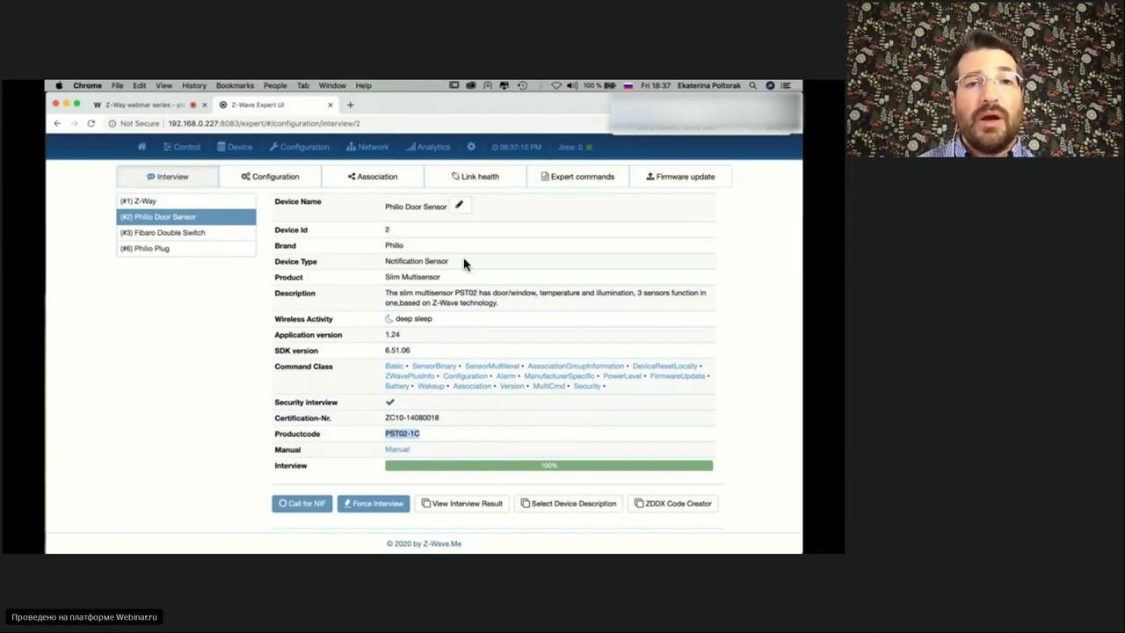
left_click(277, 176)
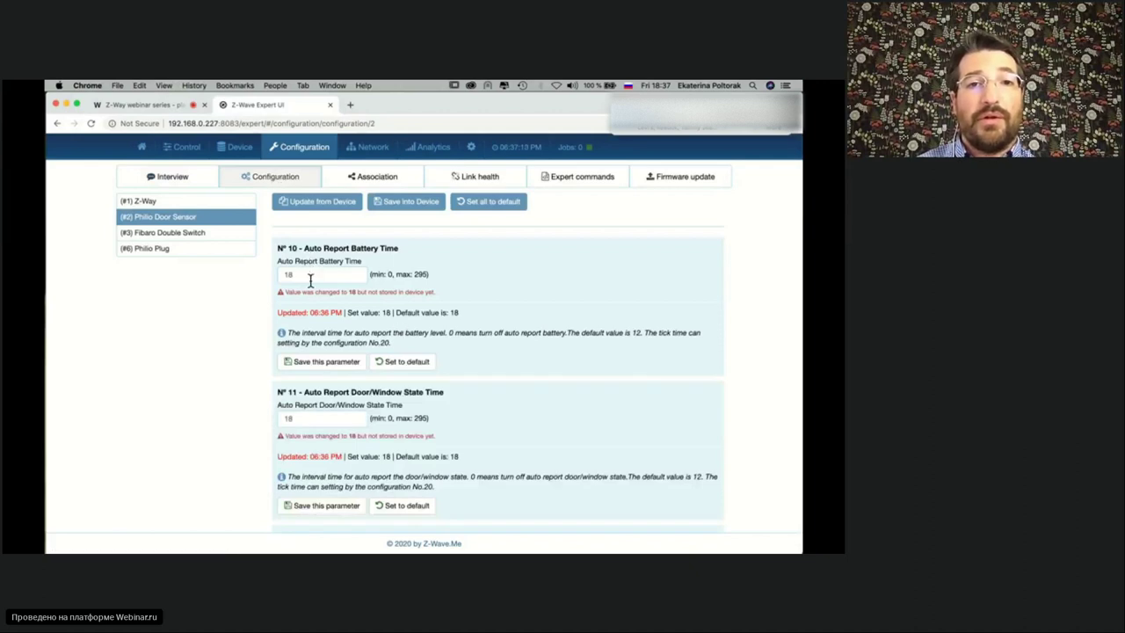
scroll(309, 279, "down", 1)
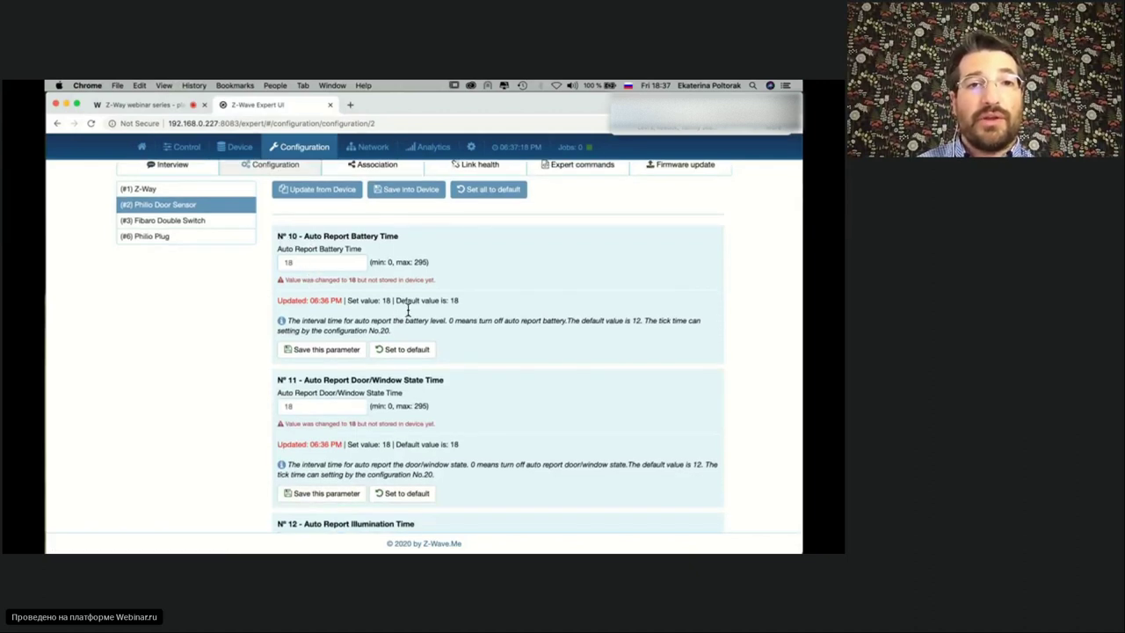
scroll(293, 238, "up", 1)
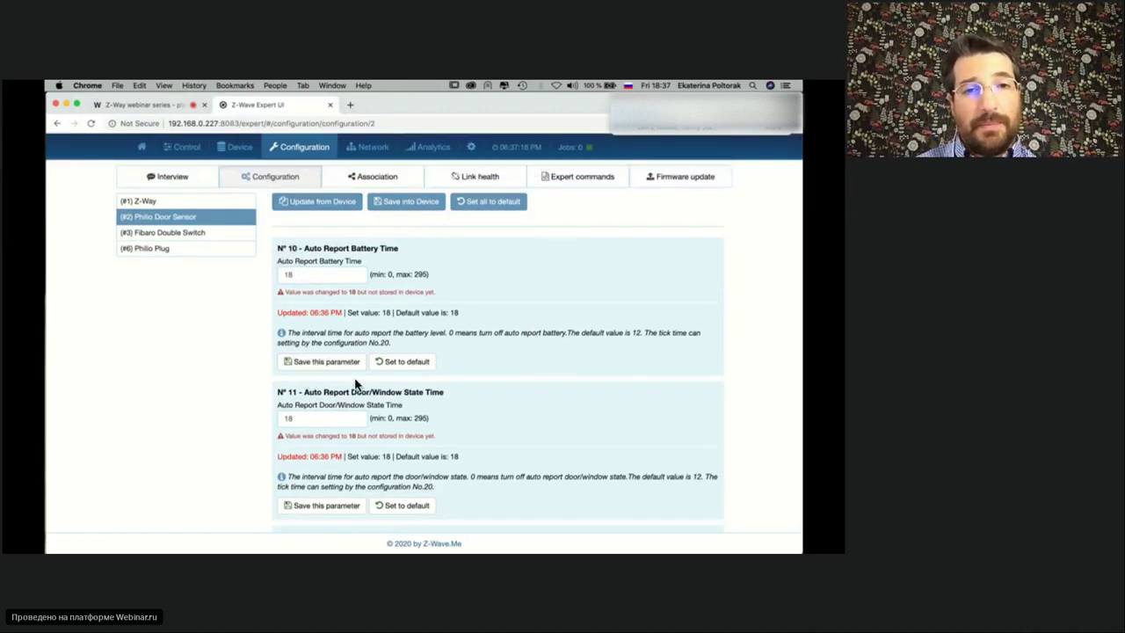
scroll(354, 384, "down", 5)
scroll(354, 384, "down", 10)
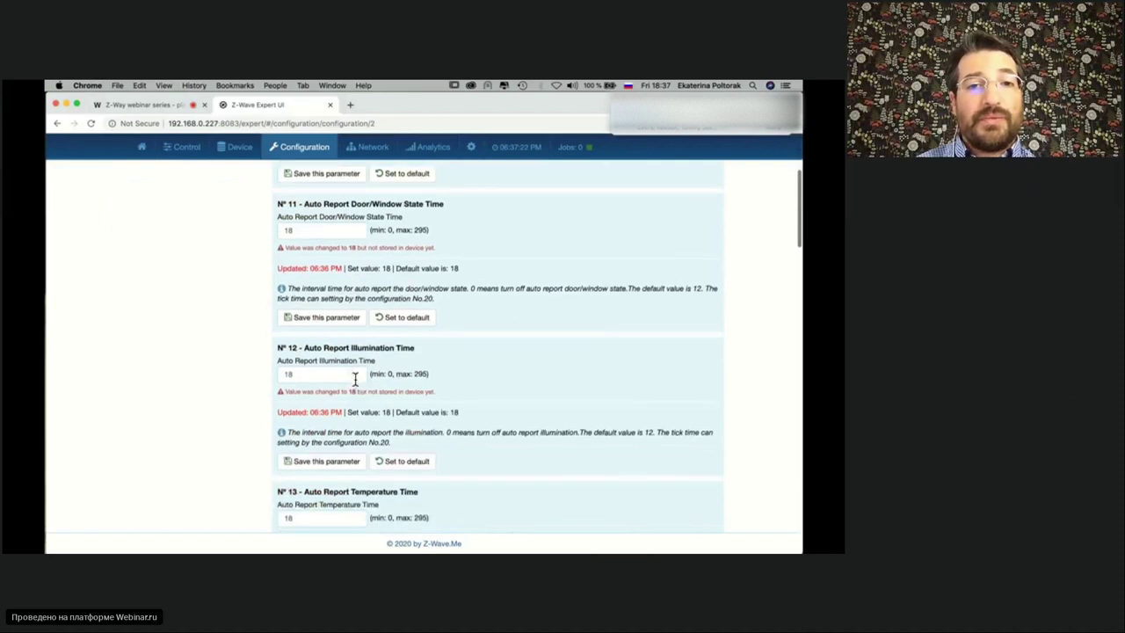
scroll(355, 383, "down", 5)
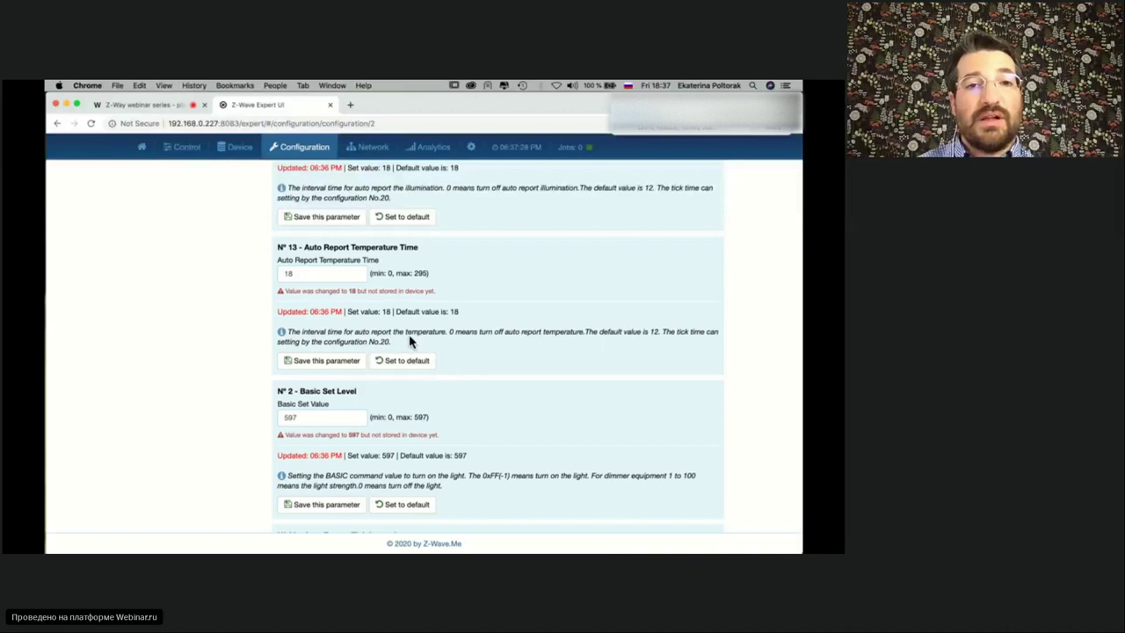
scroll(409, 335, "up", 5)
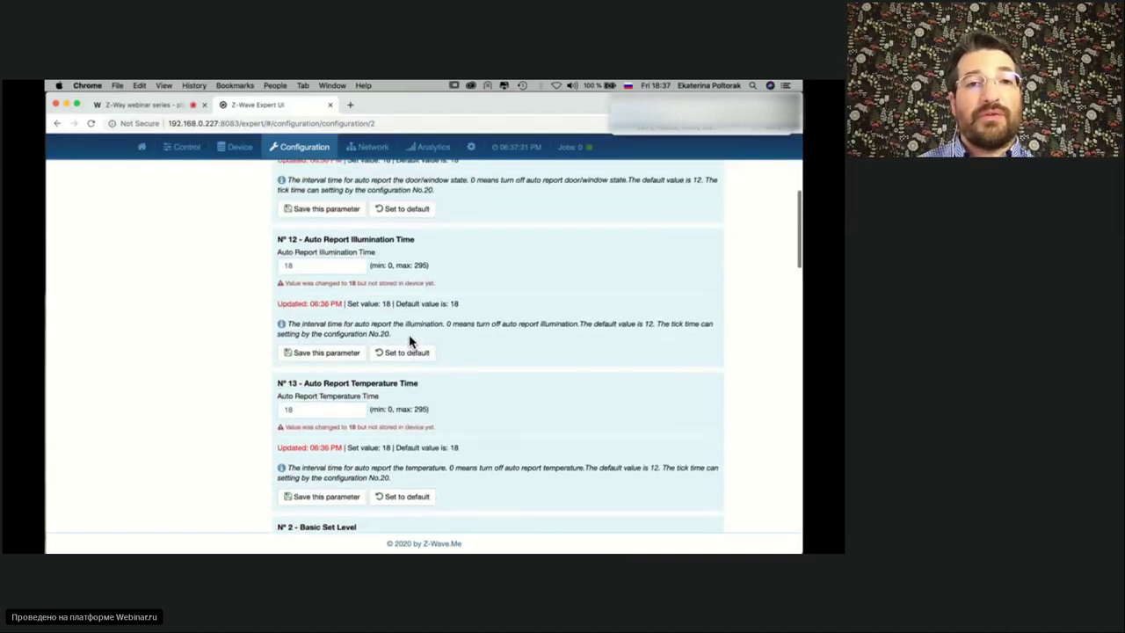
scroll(408, 339, "down", 10)
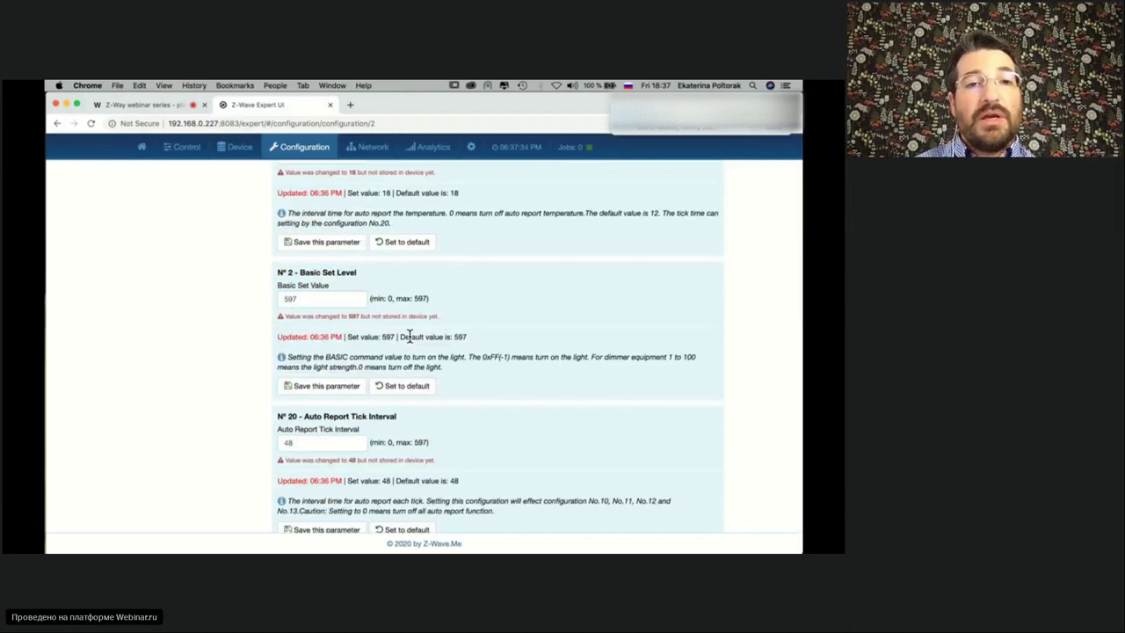
scroll(408, 335, "down", 3)
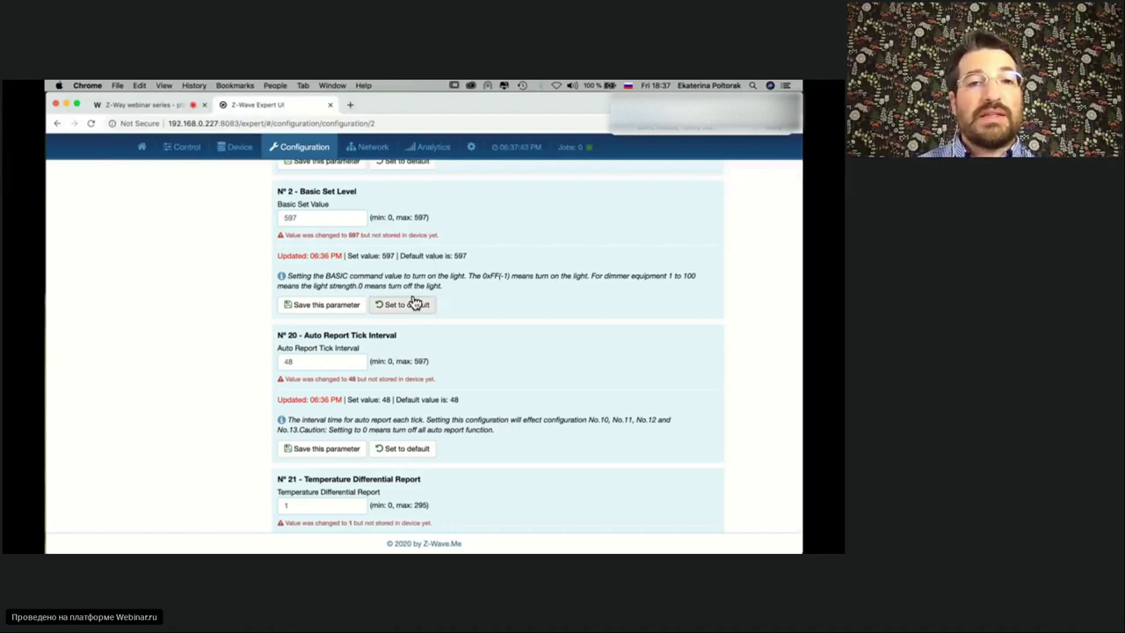
scroll(405, 337, "down", 5)
scroll(405, 337, "down", 15)
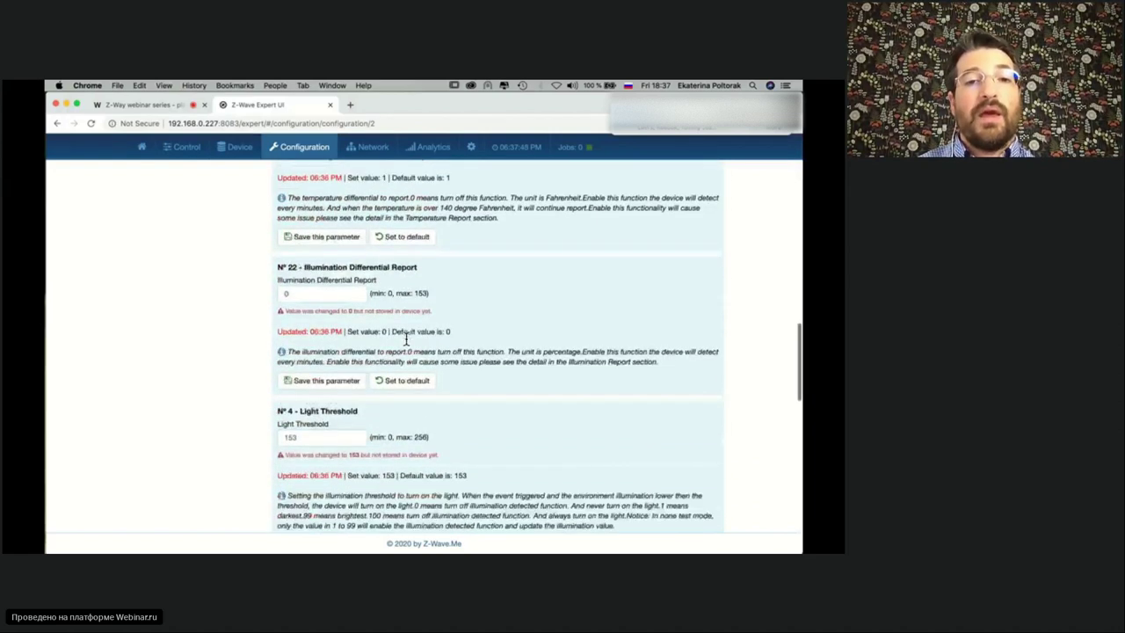
scroll(405, 339, "up", 20)
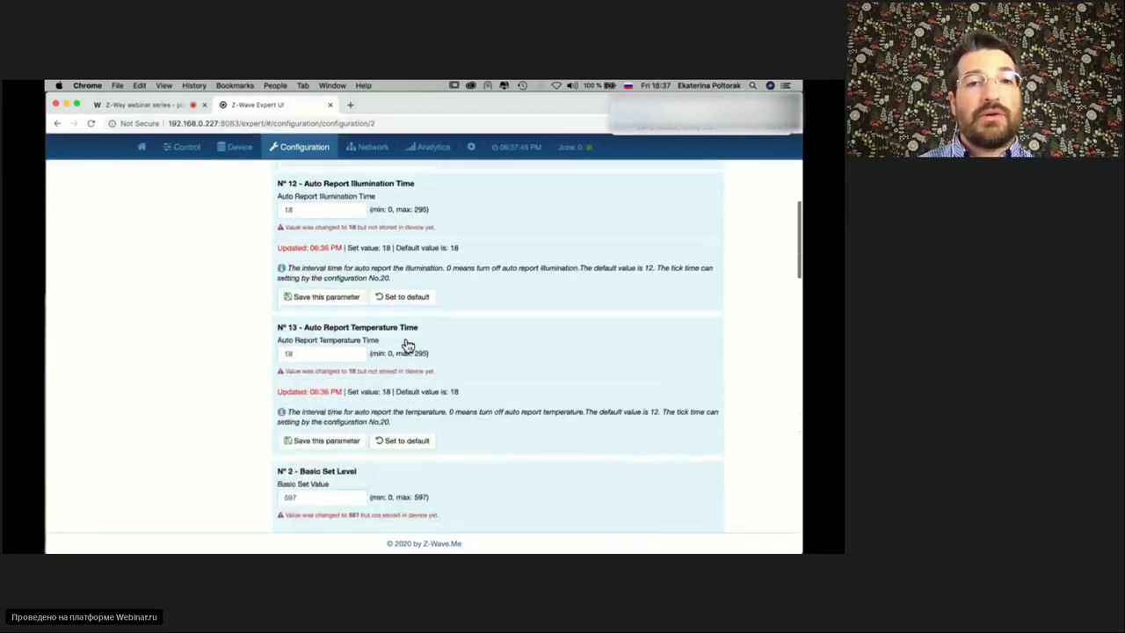
scroll(408, 345, "up", 3)
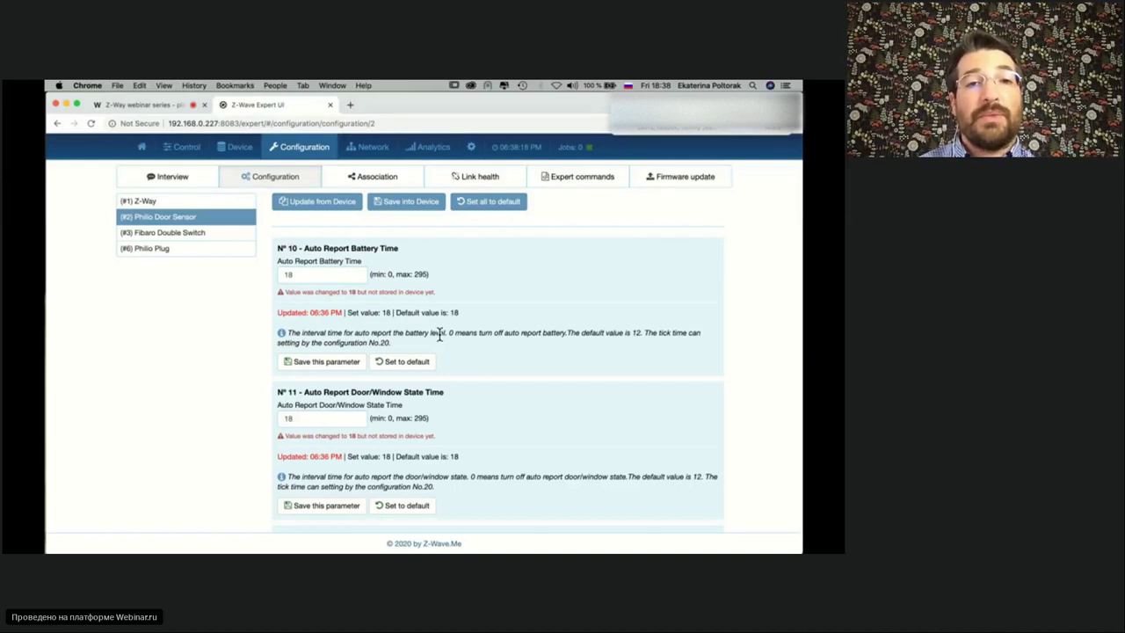
scroll(350, 315, "down", 5)
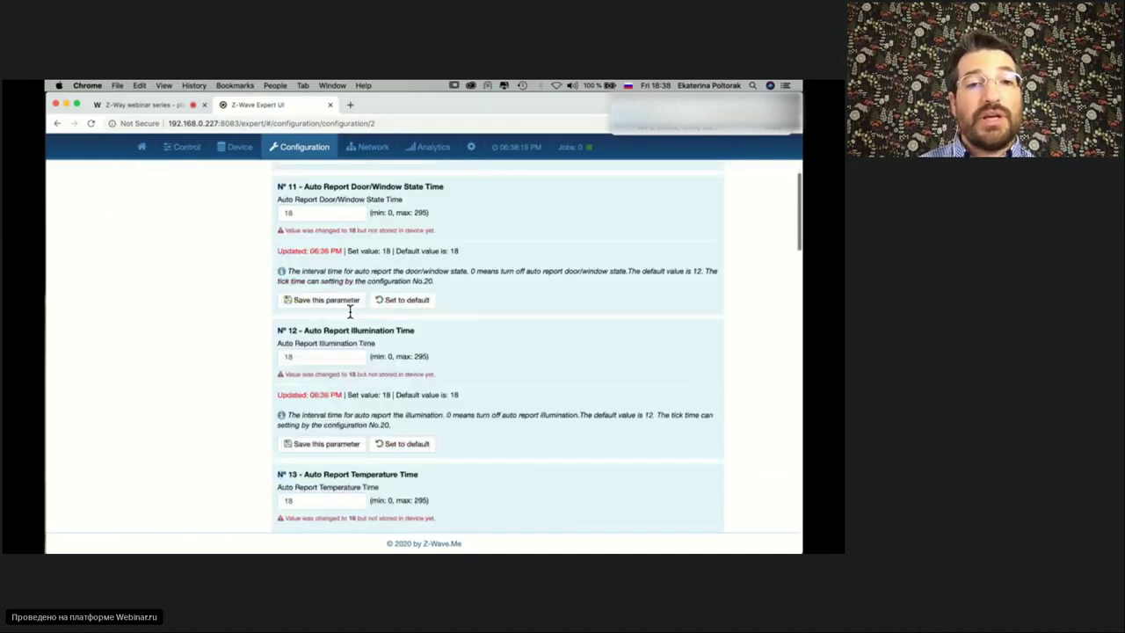
scroll(350, 316, "down", 10)
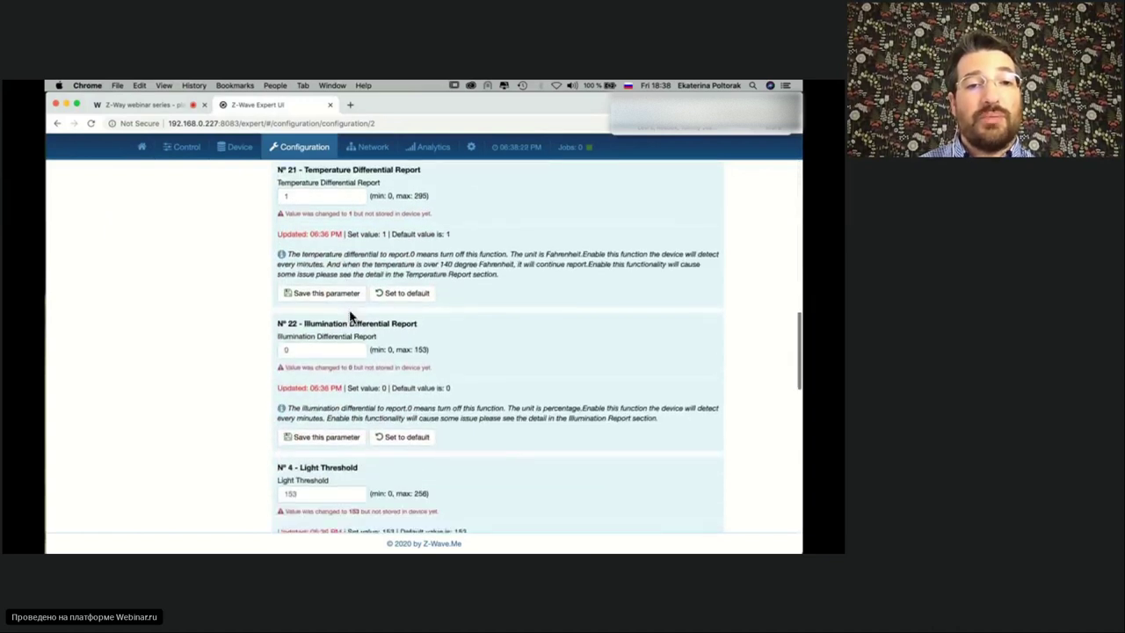
scroll(350, 318, "down", 10)
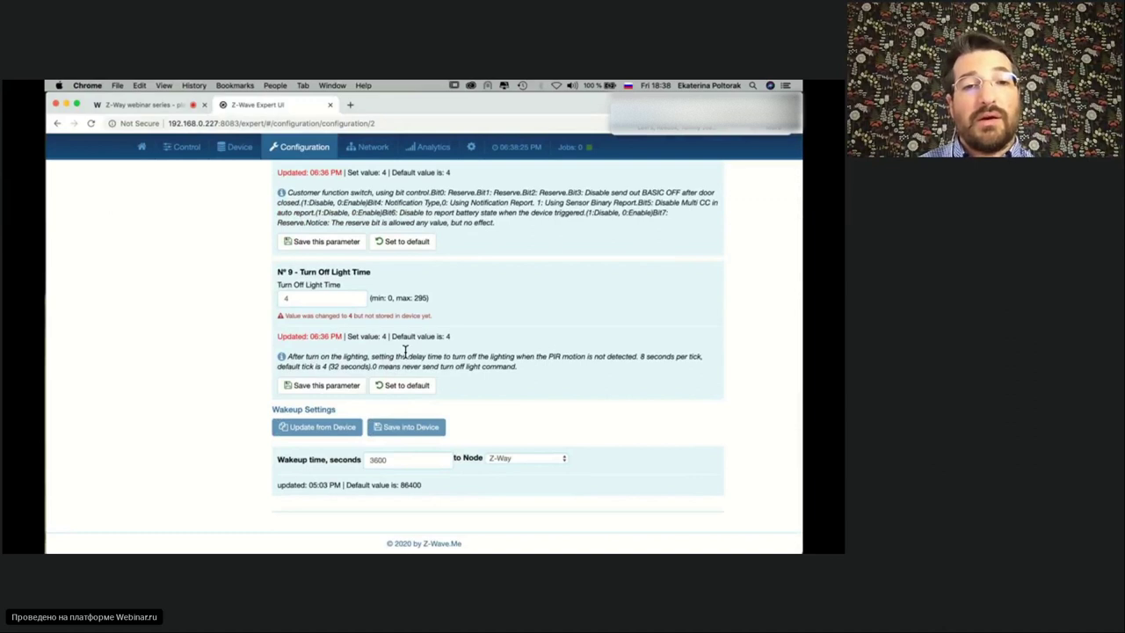
scroll(437, 300, "up", 20)
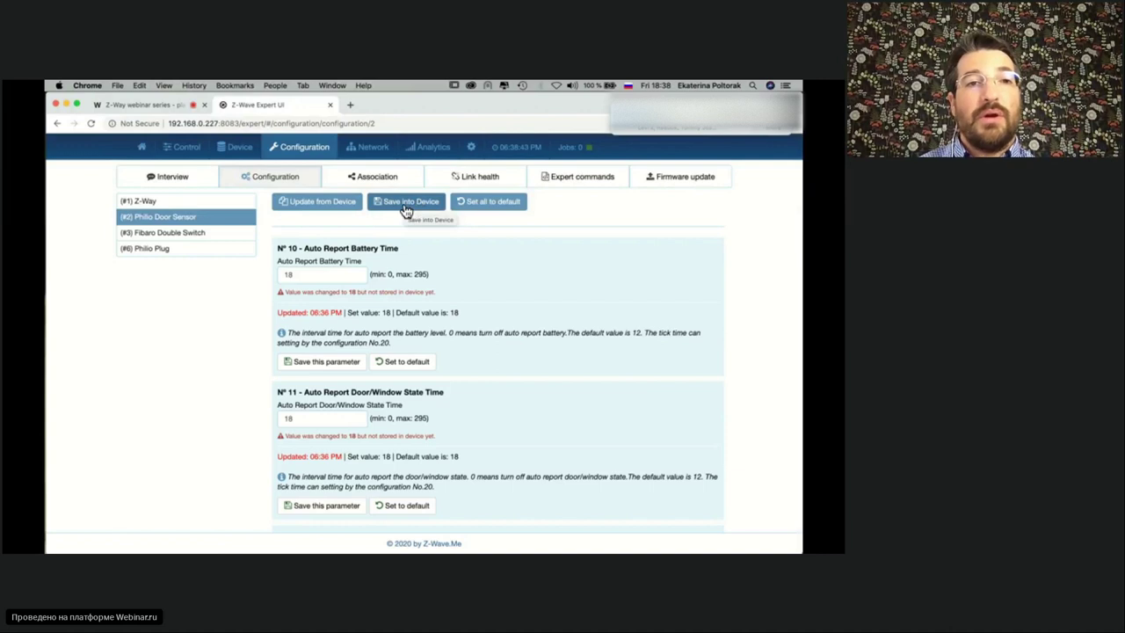
Return to the door sensor's Interview details and open the Analytics menu.
left_click(151, 178)
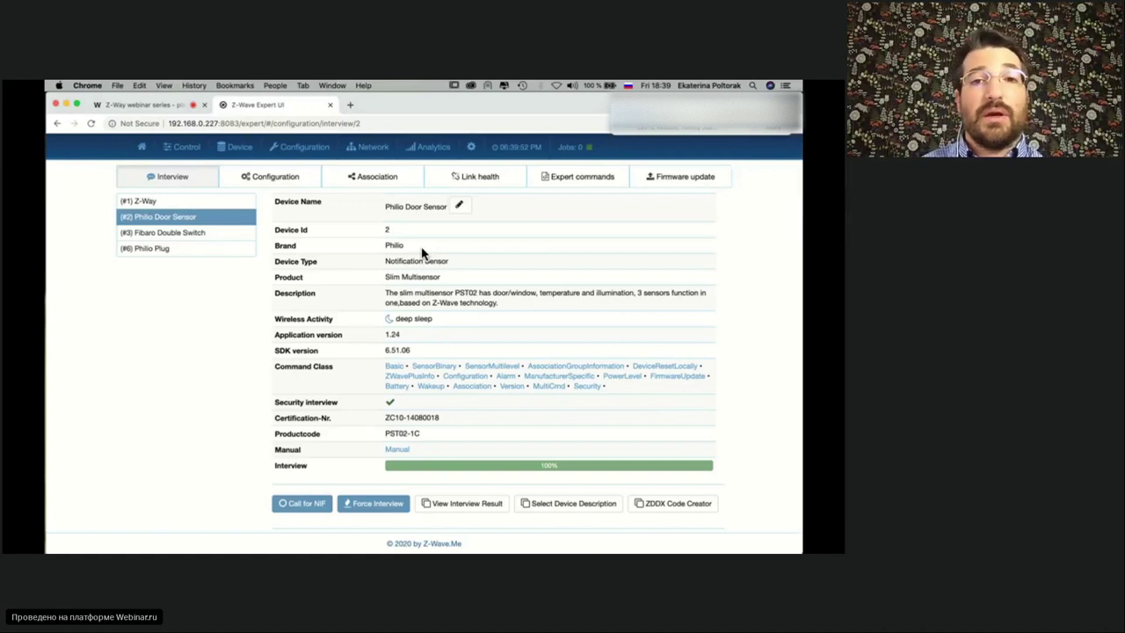
left_click(433, 148)
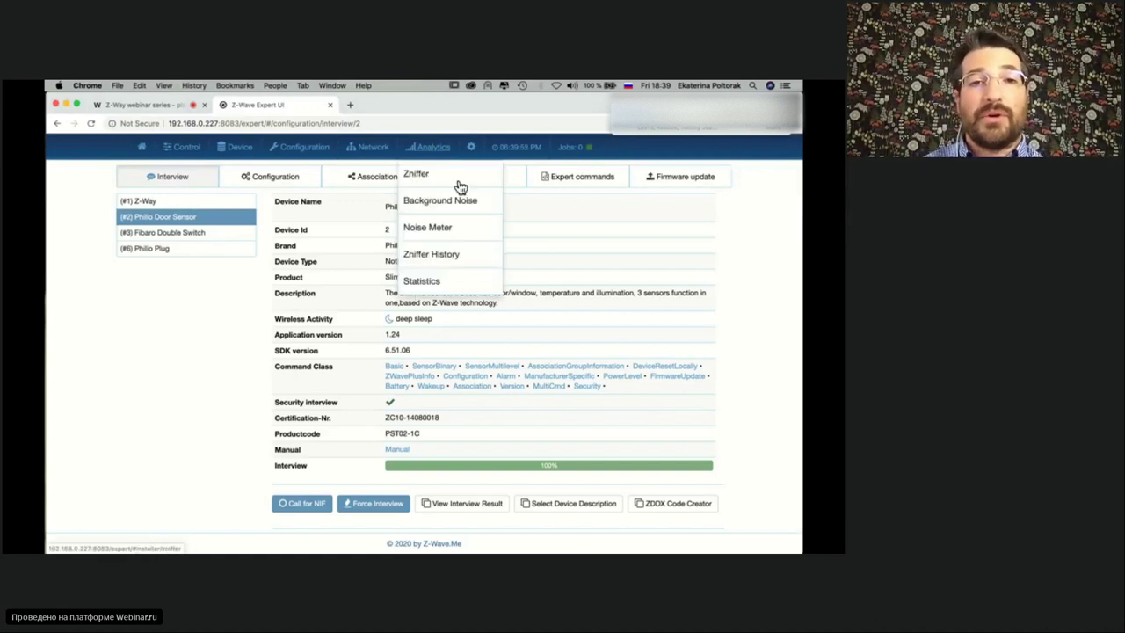
Go to Network > Controller Info and open its Firmware Update page.
left_click(360, 147)
left_click(353, 334)
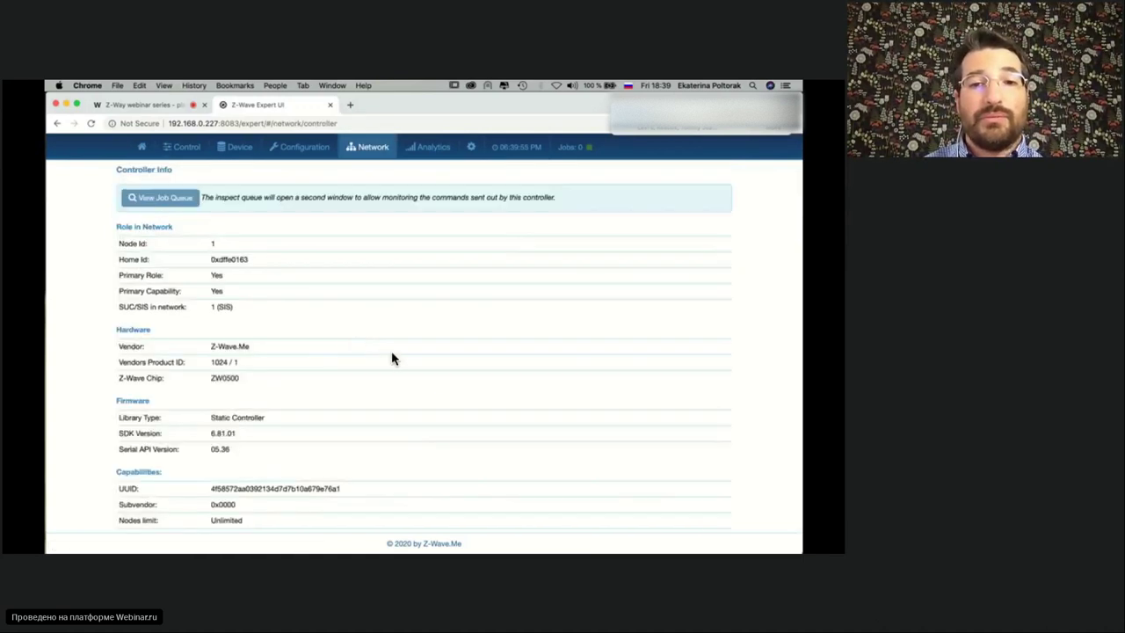
scroll(432, 399, "down", 5)
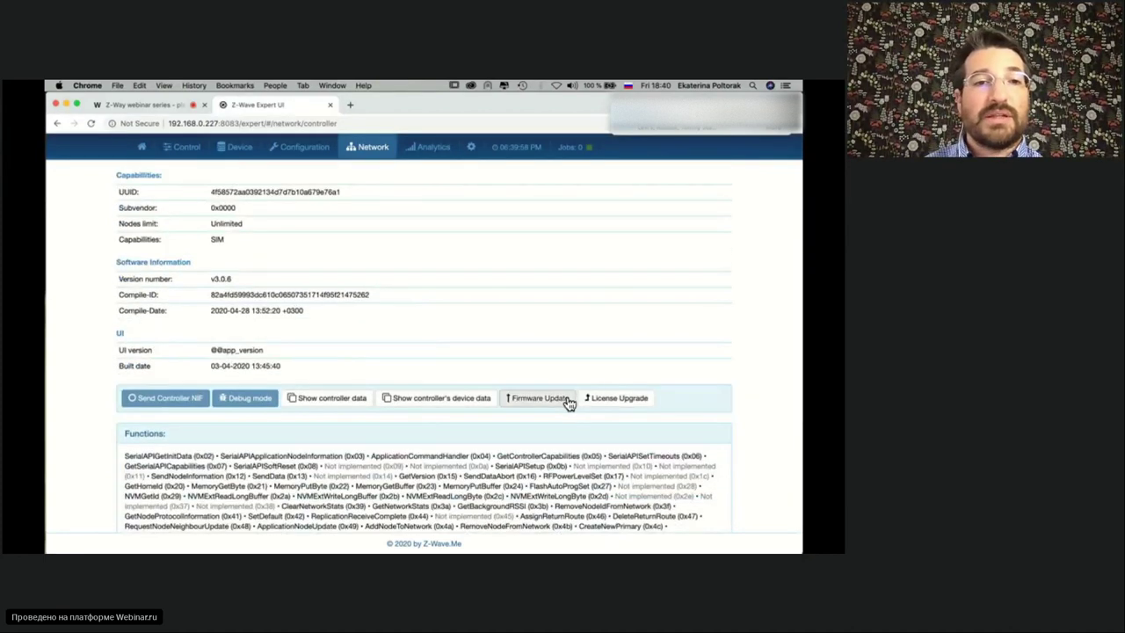
left_click(565, 399)
Enter the access token in the token field and submit it.
left_click(173, 338)
type("all")
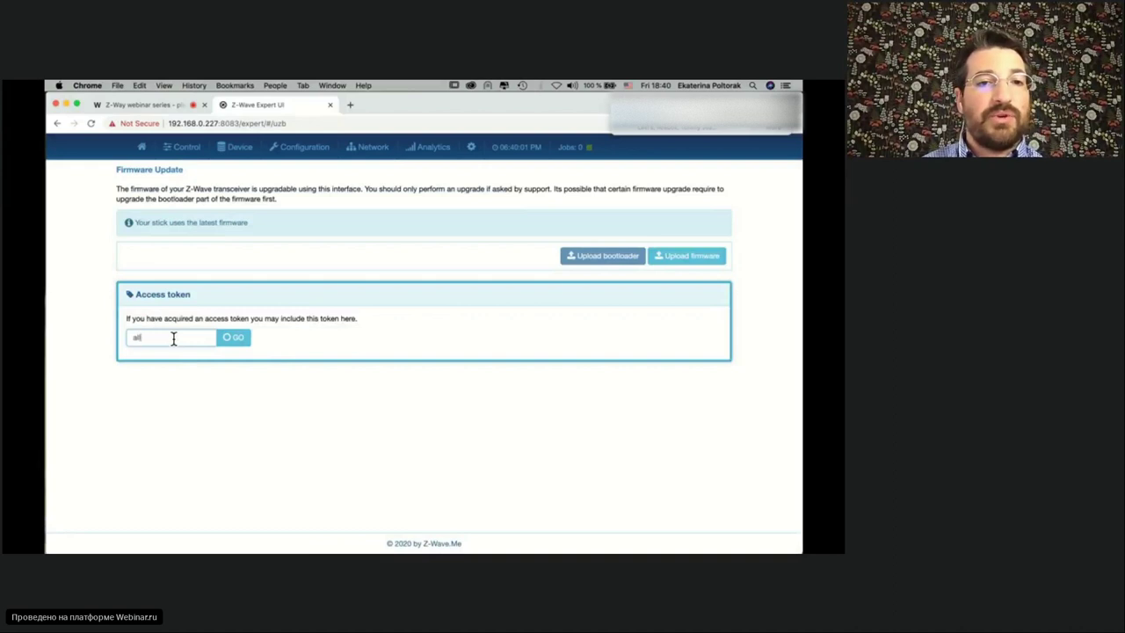
left_click(241, 341)
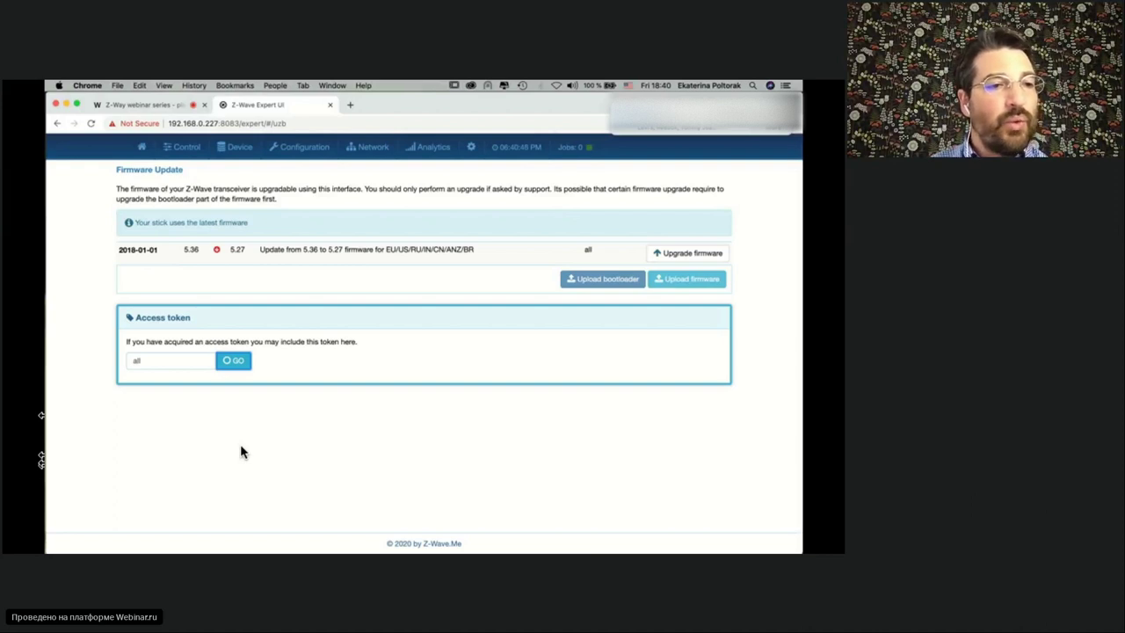
left_click(366, 146)
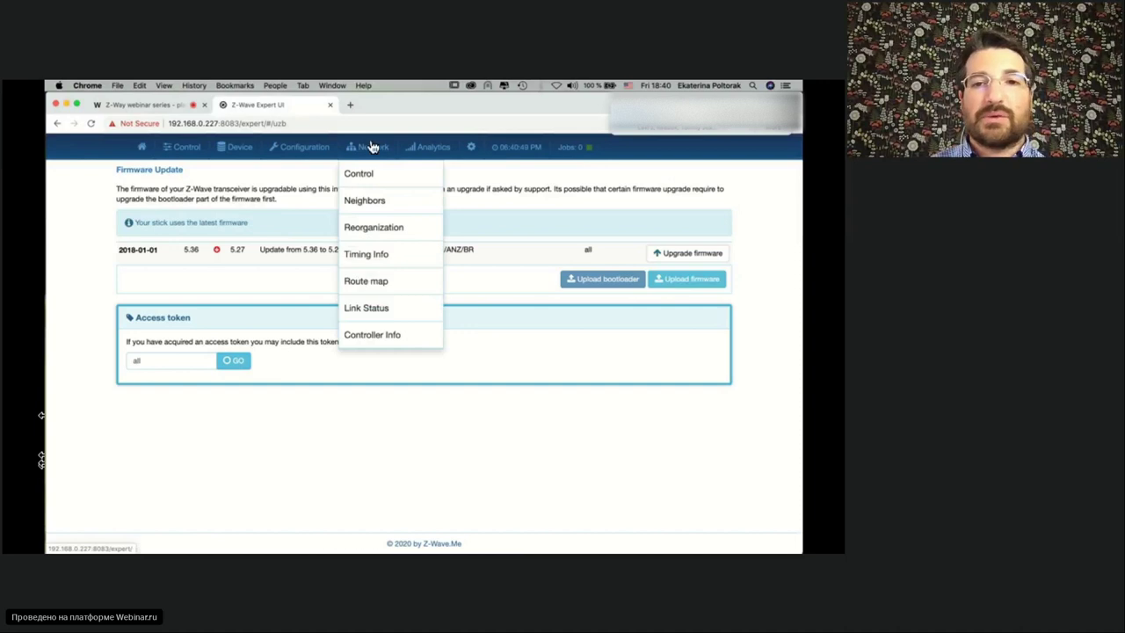
Show the network Control page and scroll to the SUC/SIS management section.
left_click(360, 174)
scroll(527, 339, "down", 3)
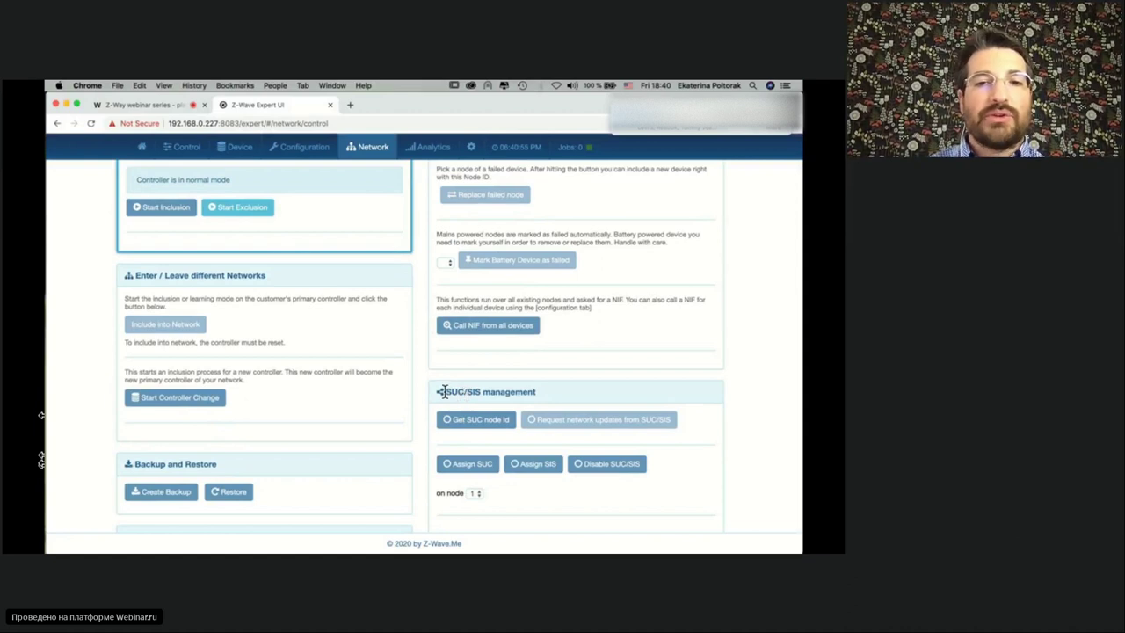
left_click_drag(444, 392, 562, 386)
left_click(568, 389)
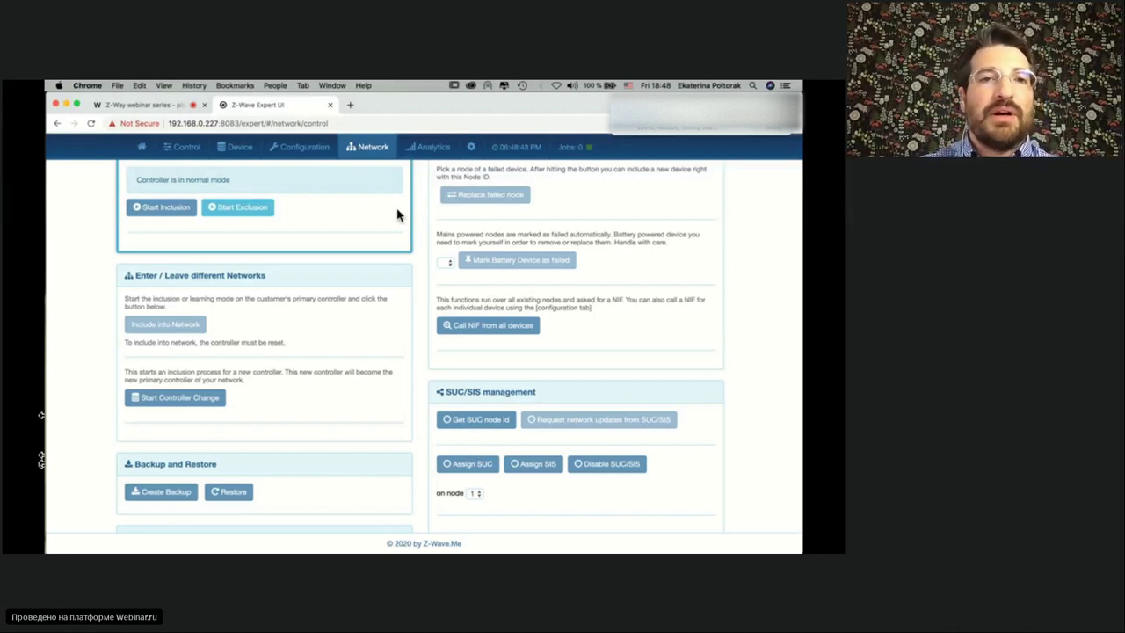
Open the Association tab under Configuration and select (#3) Fibaro Double Switch.
left_click(303, 159)
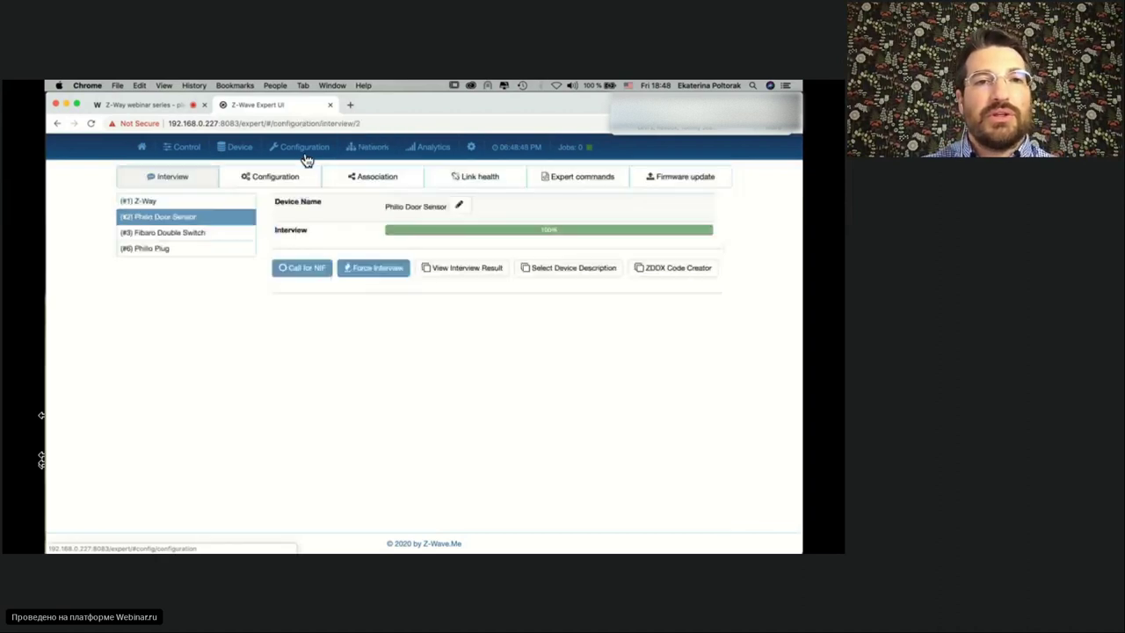
left_click(349, 179)
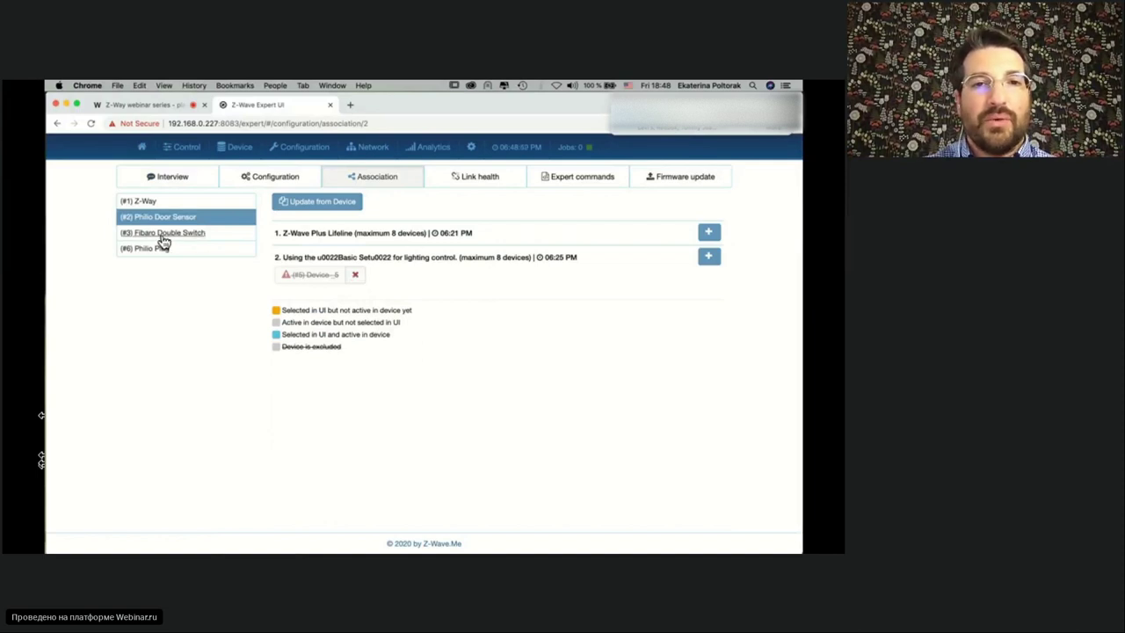
left_click(215, 236)
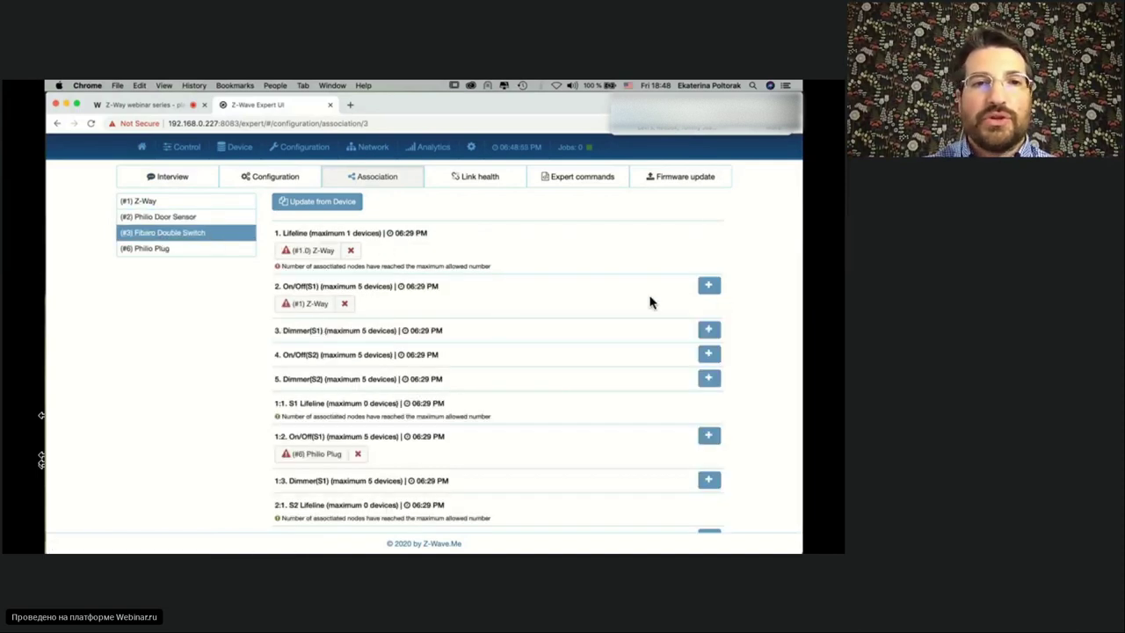
Start adding associations to On/Off(S1) and Lifeline, cancelling each without choosing.
left_click(709, 286)
left_click(241, 213)
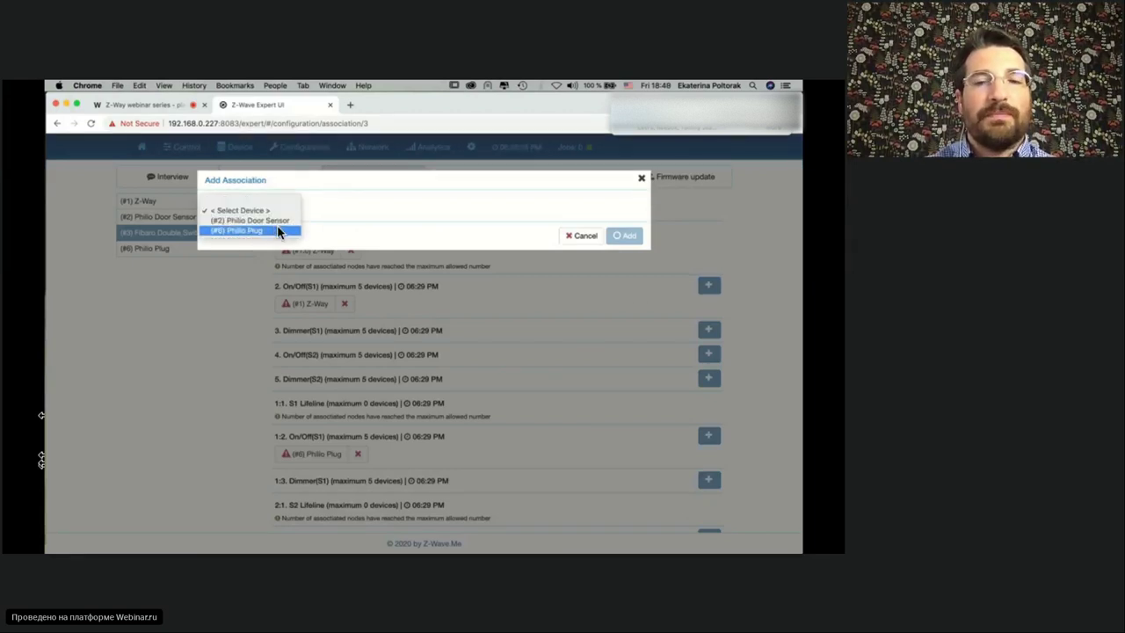
left_click(576, 241)
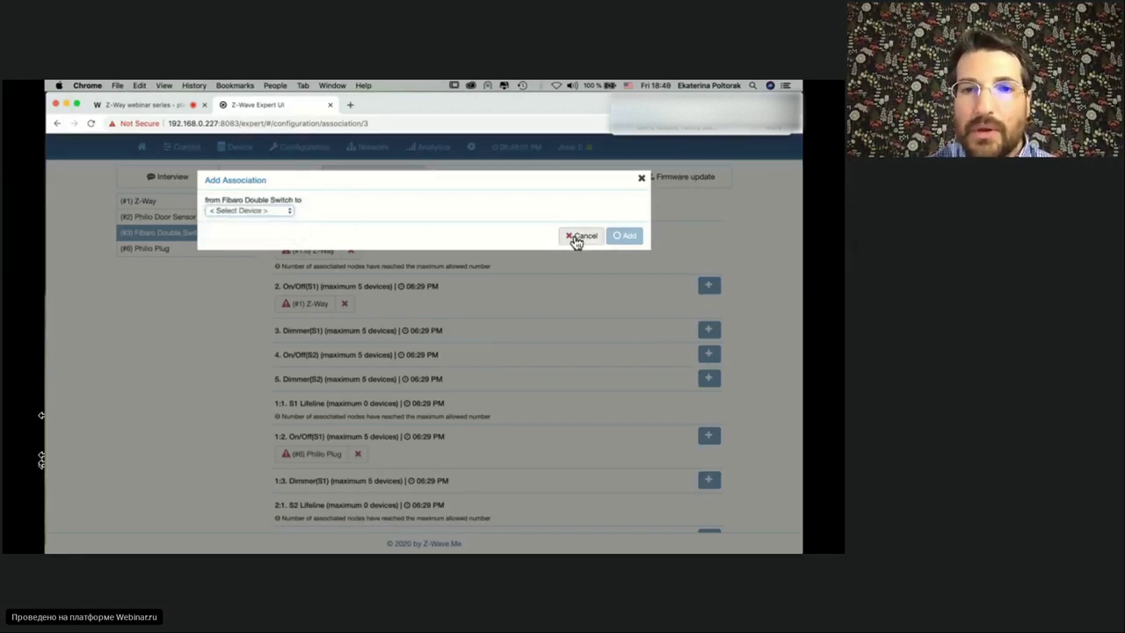
left_click(578, 237)
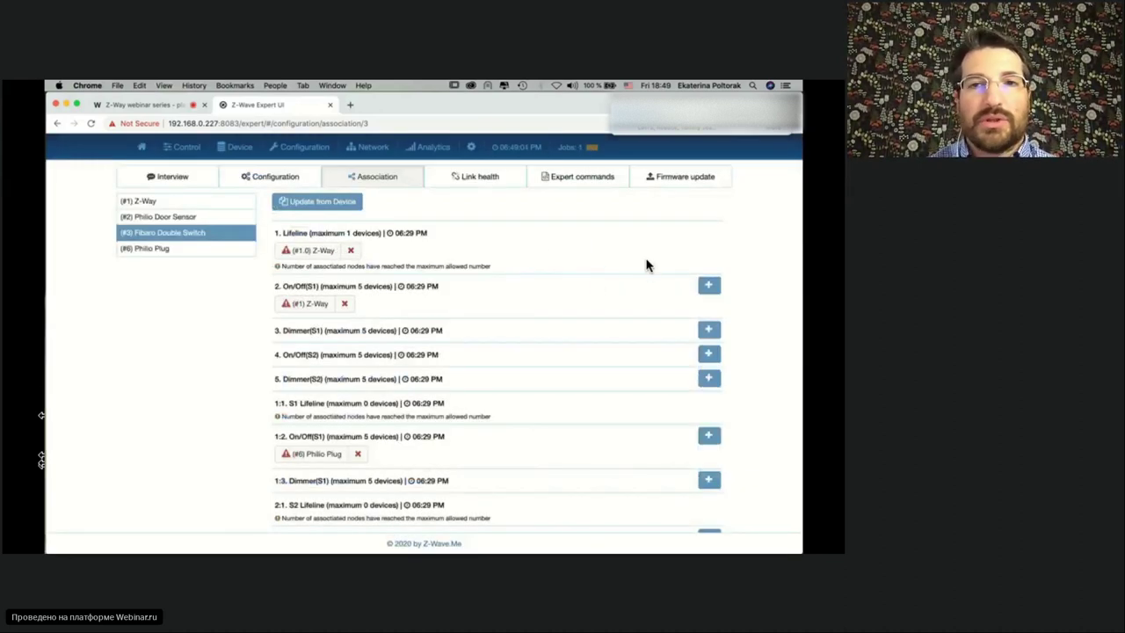
left_click(709, 232)
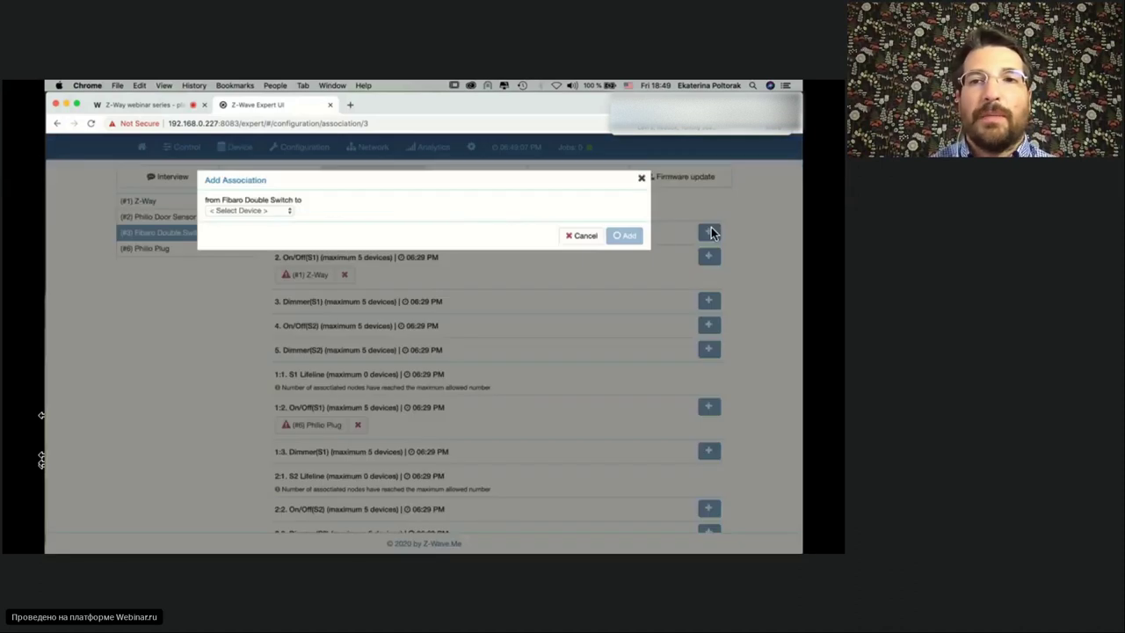
left_click(642, 180)
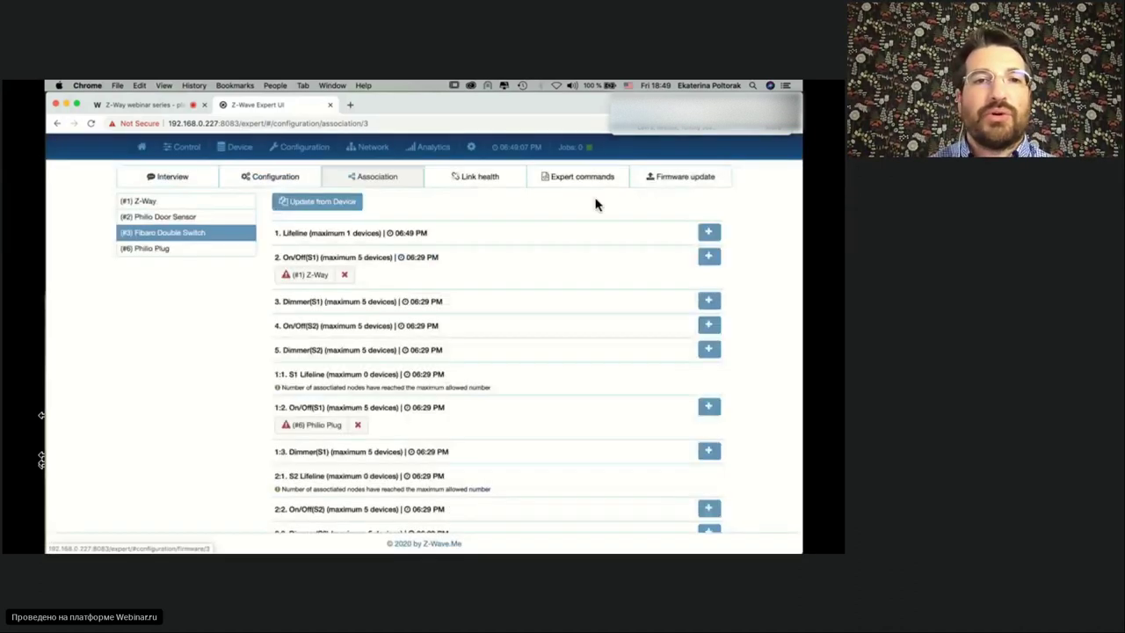
Select text in the Lifeline group heading.
left_click_drag(283, 233, 383, 233)
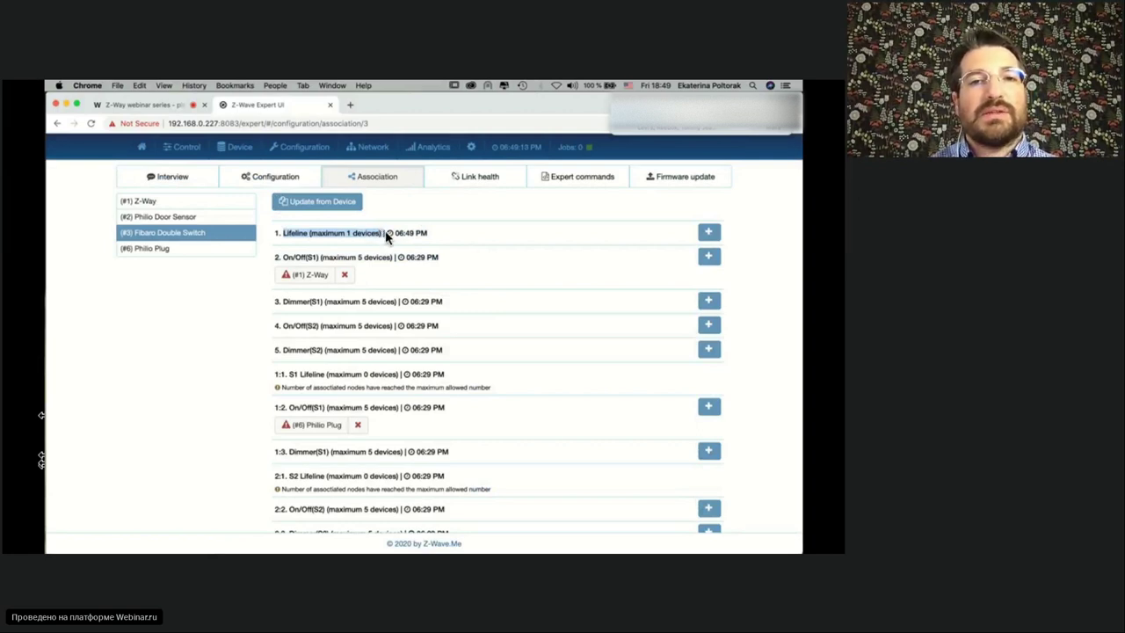
left_click_drag(380, 232, 406, 230)
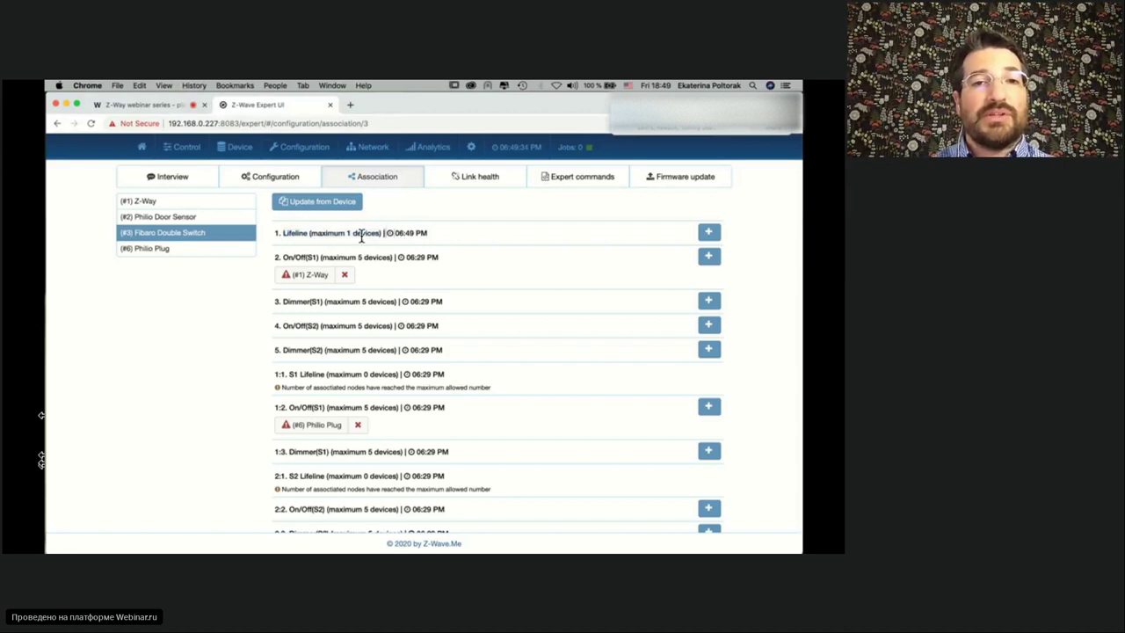
double_click(363, 232)
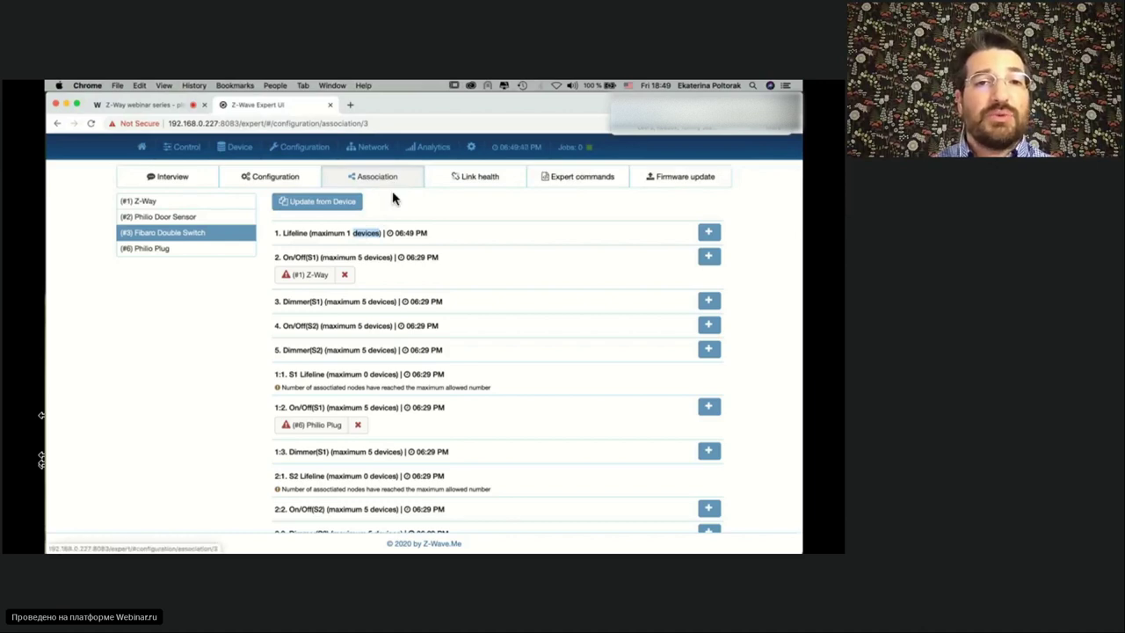
left_click(368, 231)
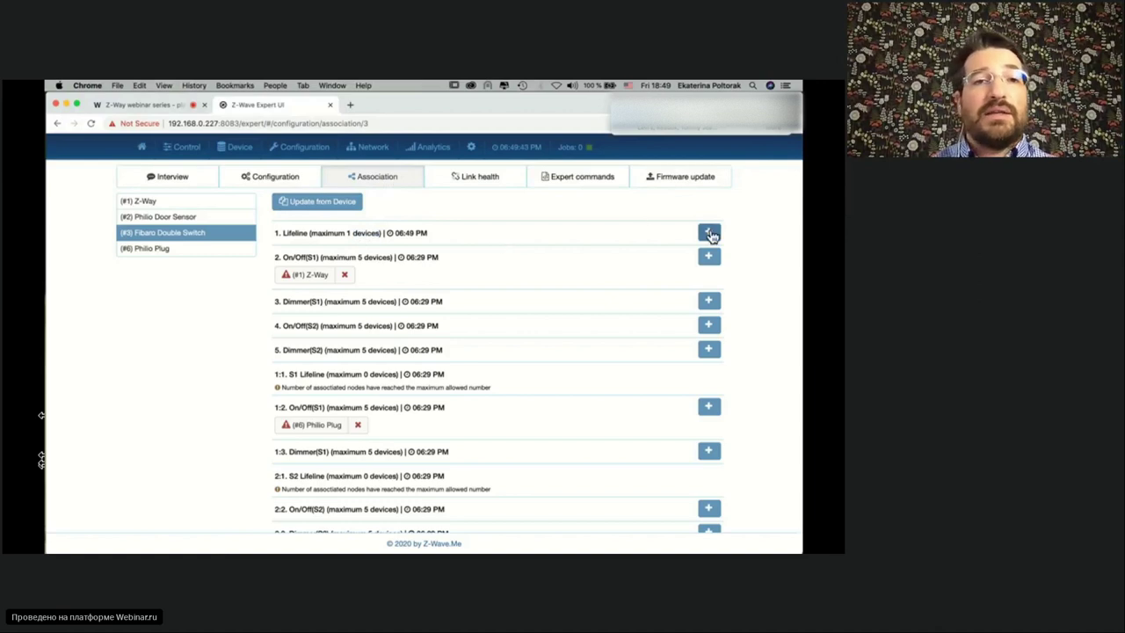
Try adding (#1) Z-Way to Lifeline with plain association or instance 0, then cancel.
left_click(708, 232)
left_click(266, 211)
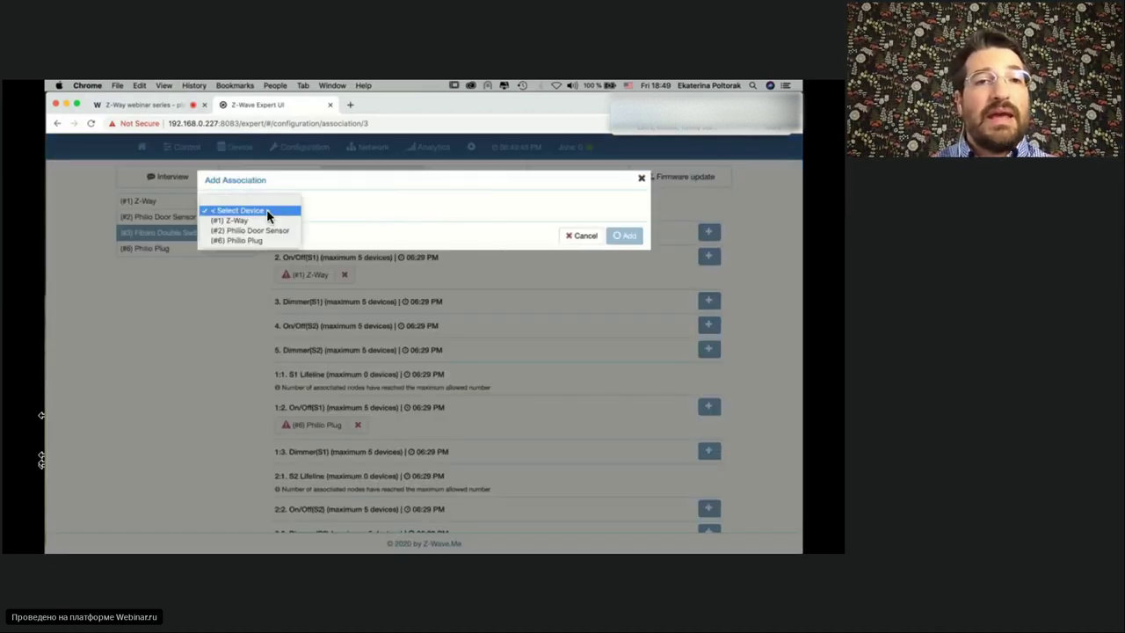
left_click(258, 220)
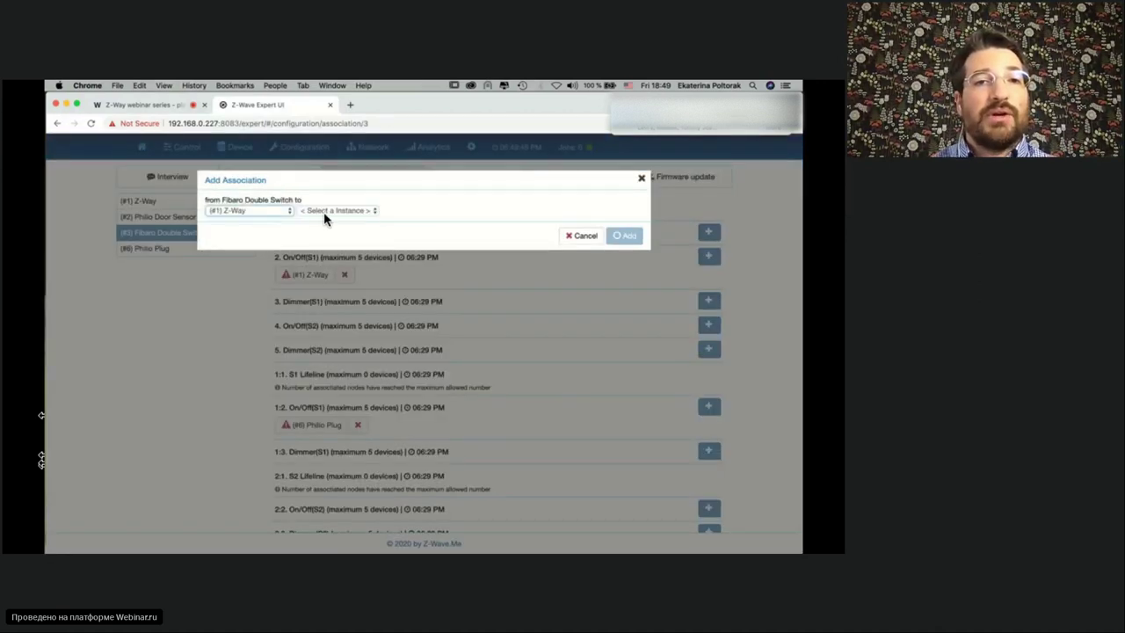
left_click(323, 212)
left_click(335, 218)
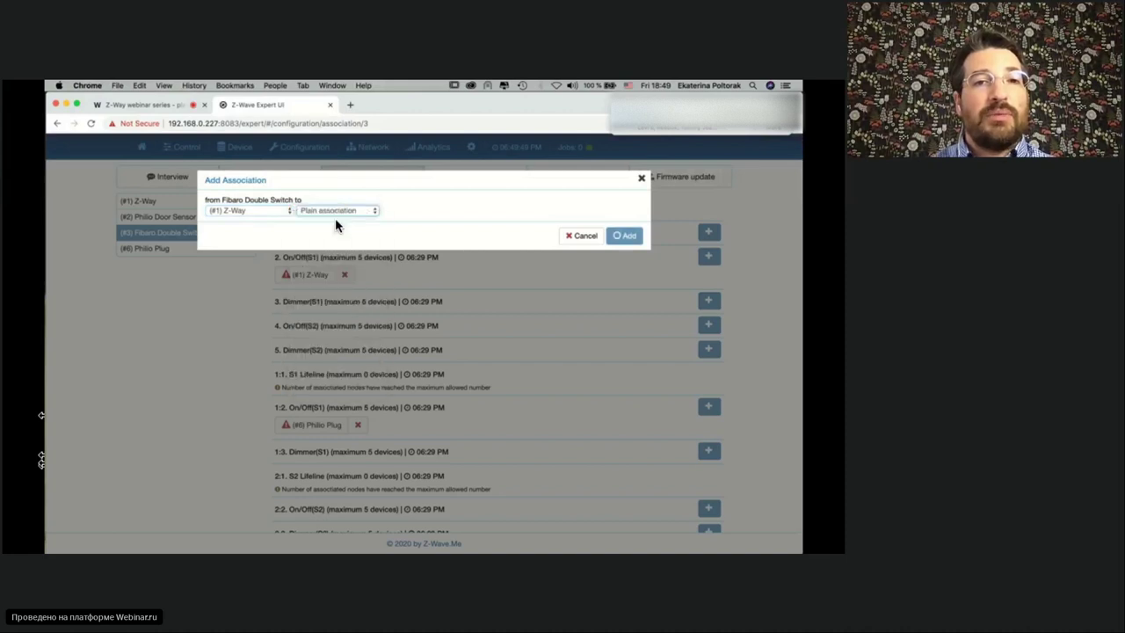
left_click(324, 212)
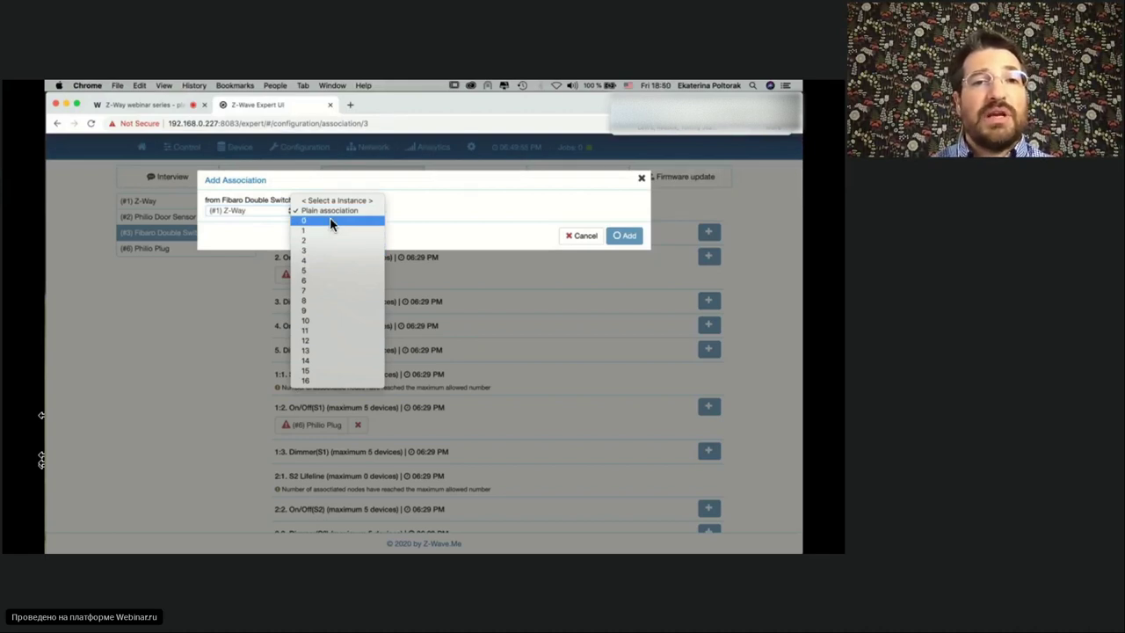
left_click(330, 220)
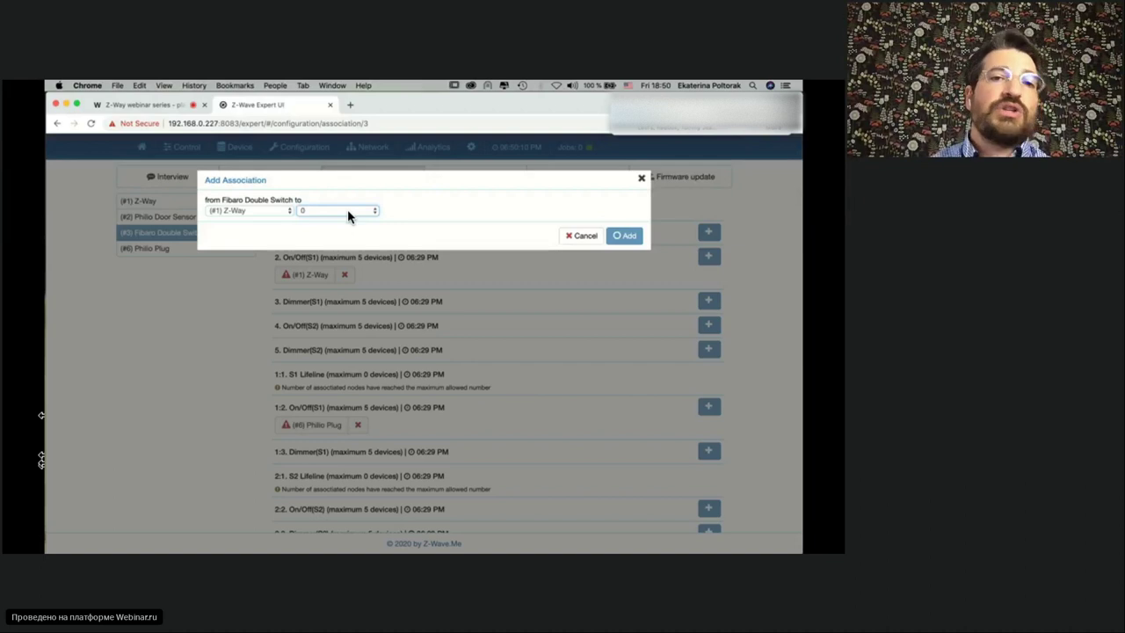
left_click(347, 211)
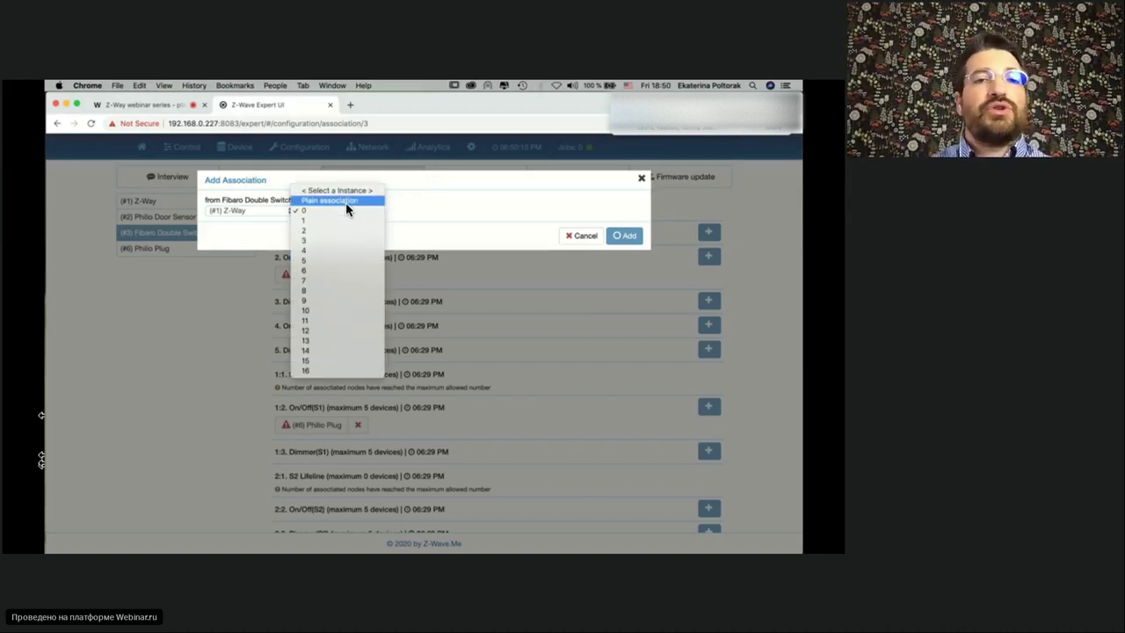
left_click(345, 202)
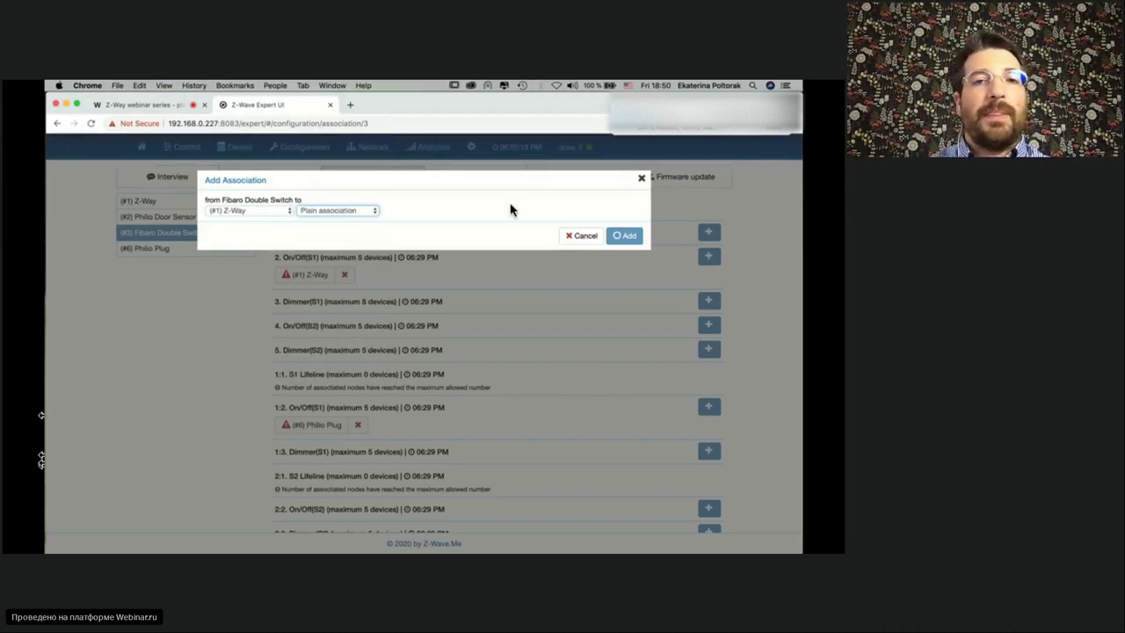
left_click(371, 211)
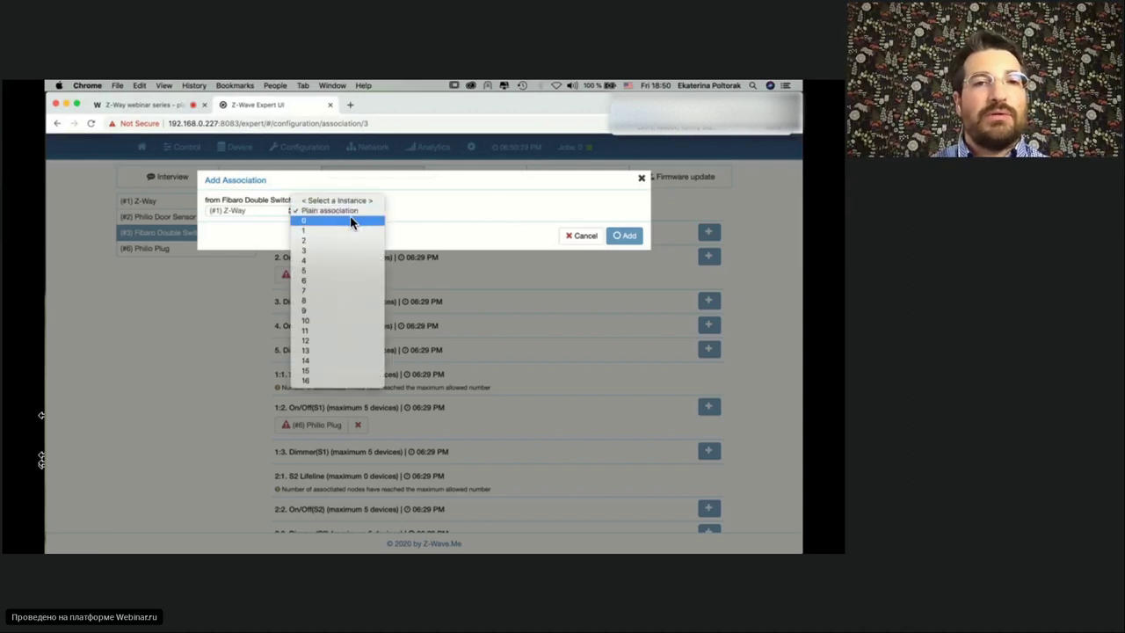
left_click(350, 217)
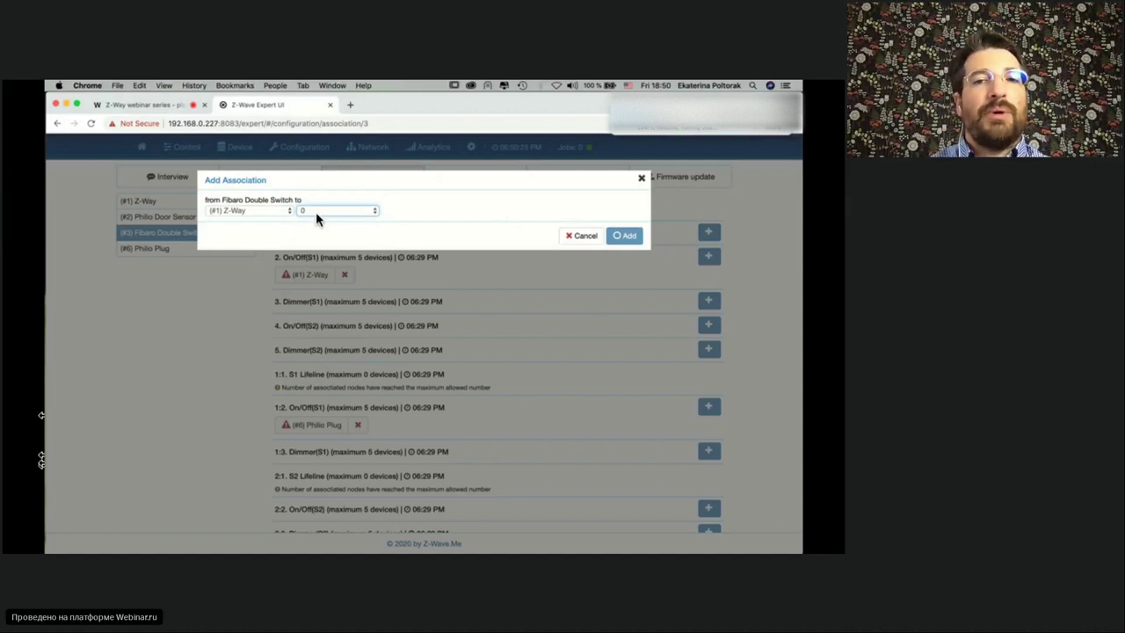
left_click(587, 237)
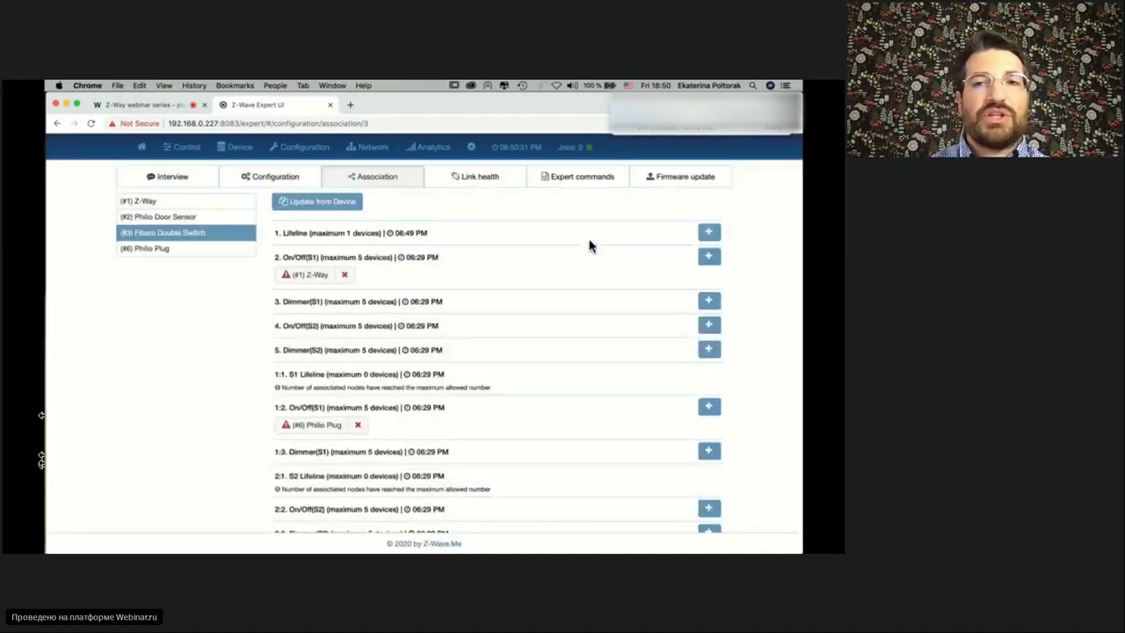
Add (#1) Z-Way instance 0 to the Fibaro Double Switch's Lifeline group.
left_click(708, 236)
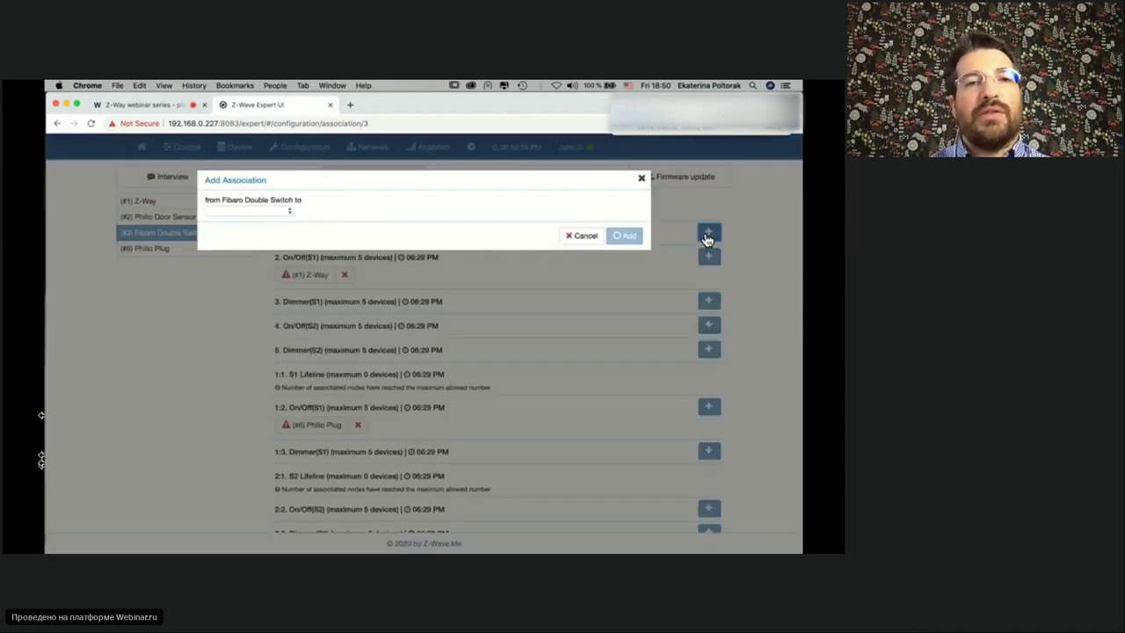
left_click(282, 209)
left_click(259, 228)
left_click(331, 213)
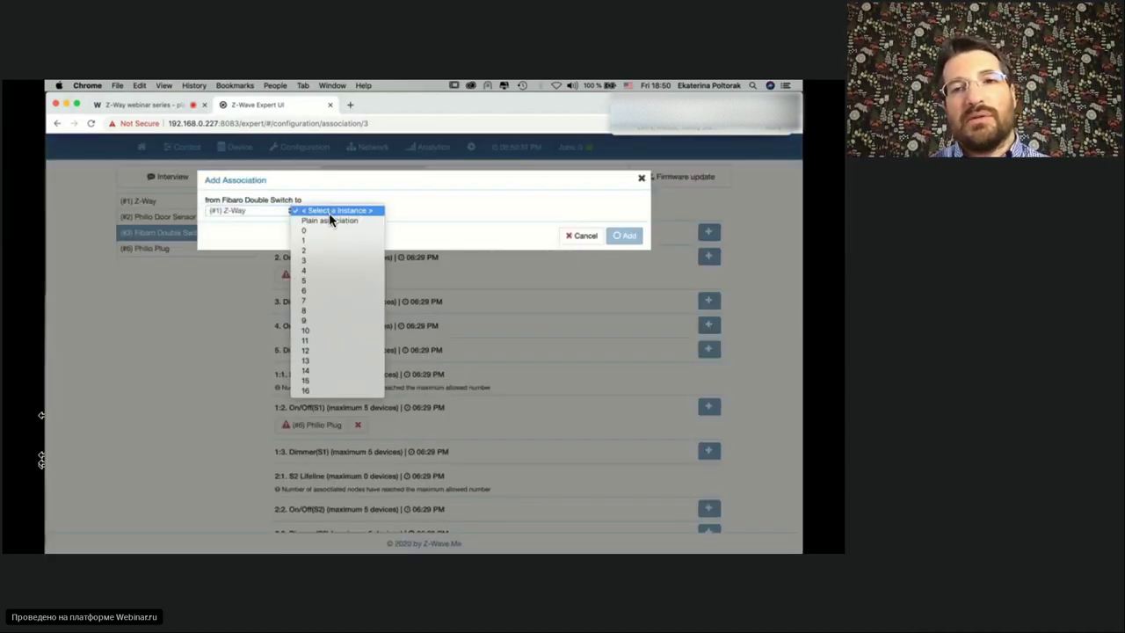
left_click(320, 225)
left_click(624, 235)
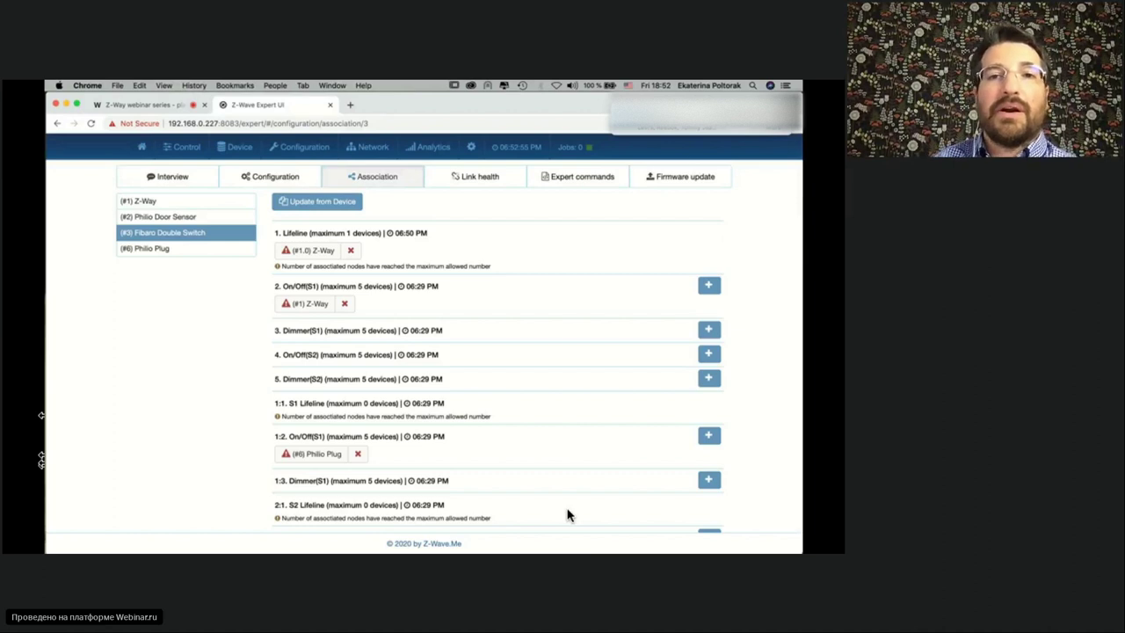
left_click(444, 149)
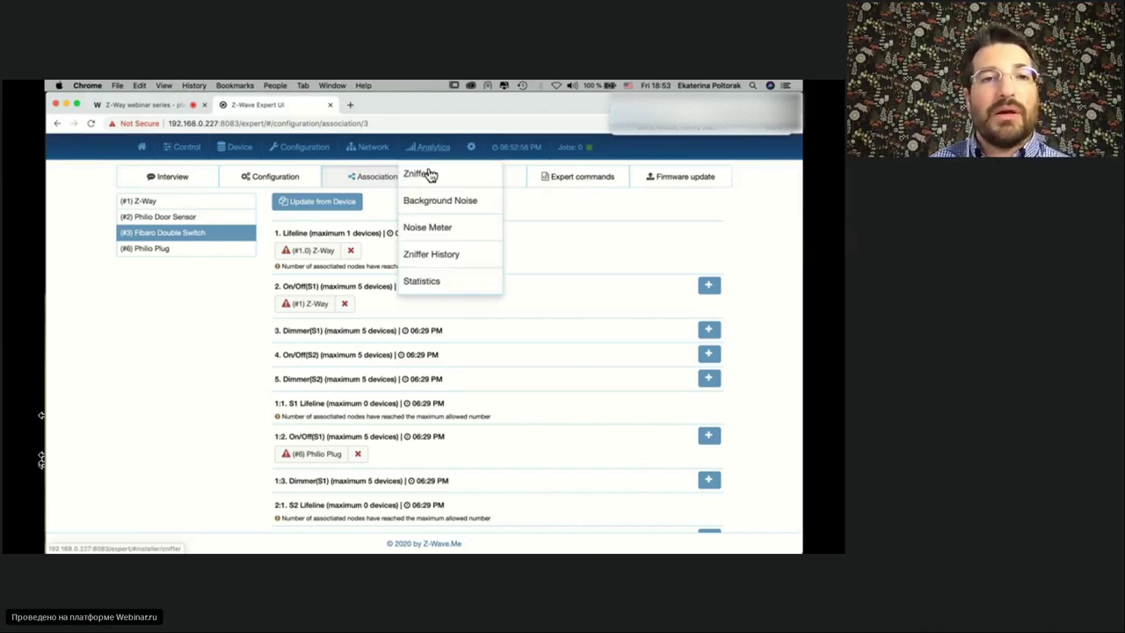
left_click(427, 173)
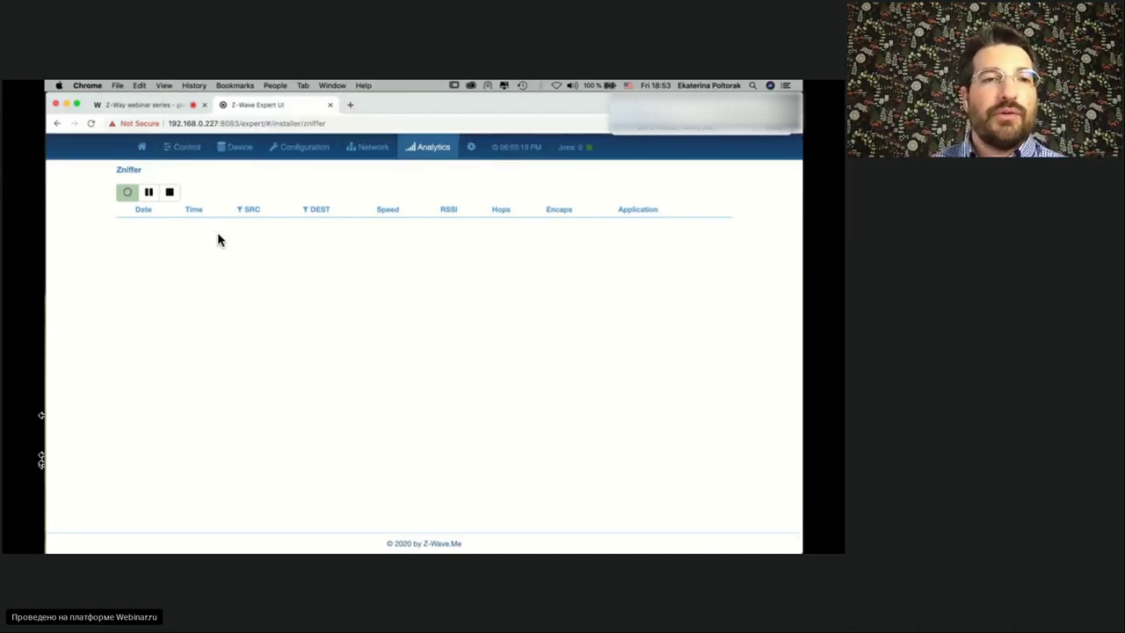
left_click_drag(133, 211, 151, 217)
left_click(151, 218)
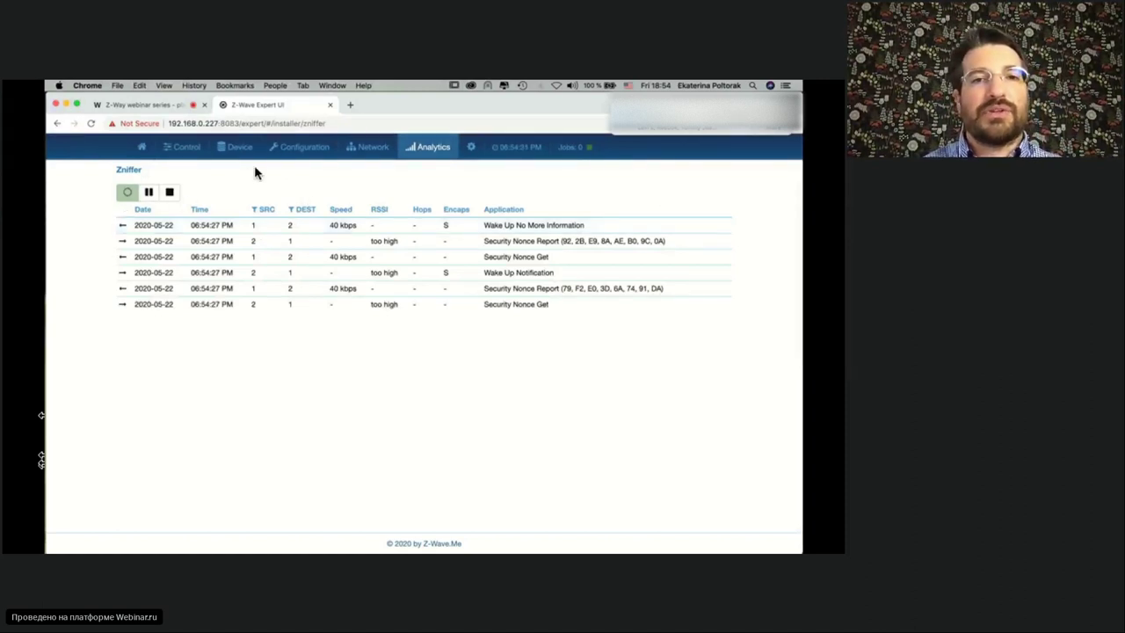
left_click(299, 148)
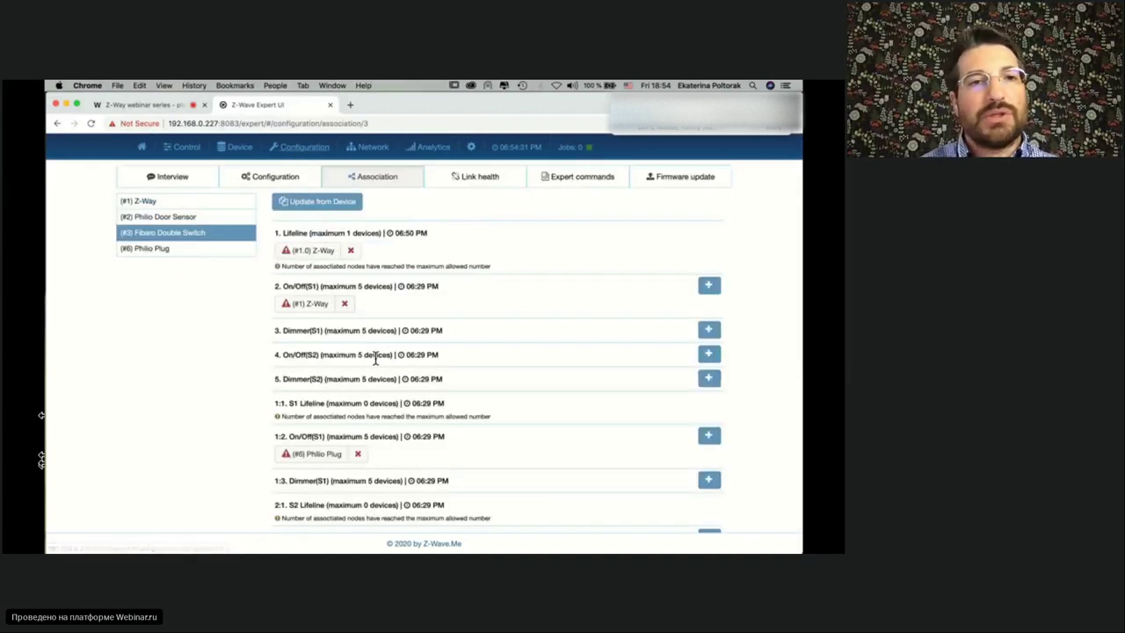
From the door sensor's Interview page, browse device descriptions and cancel, keeping PST02-1C.
left_click(192, 220)
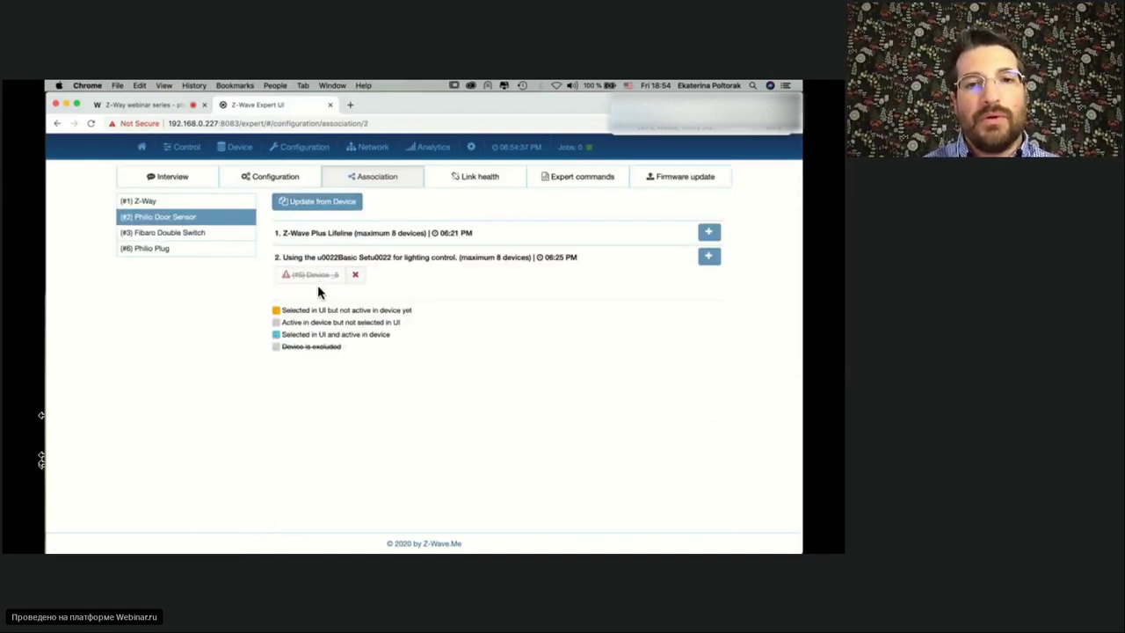
left_click(205, 182)
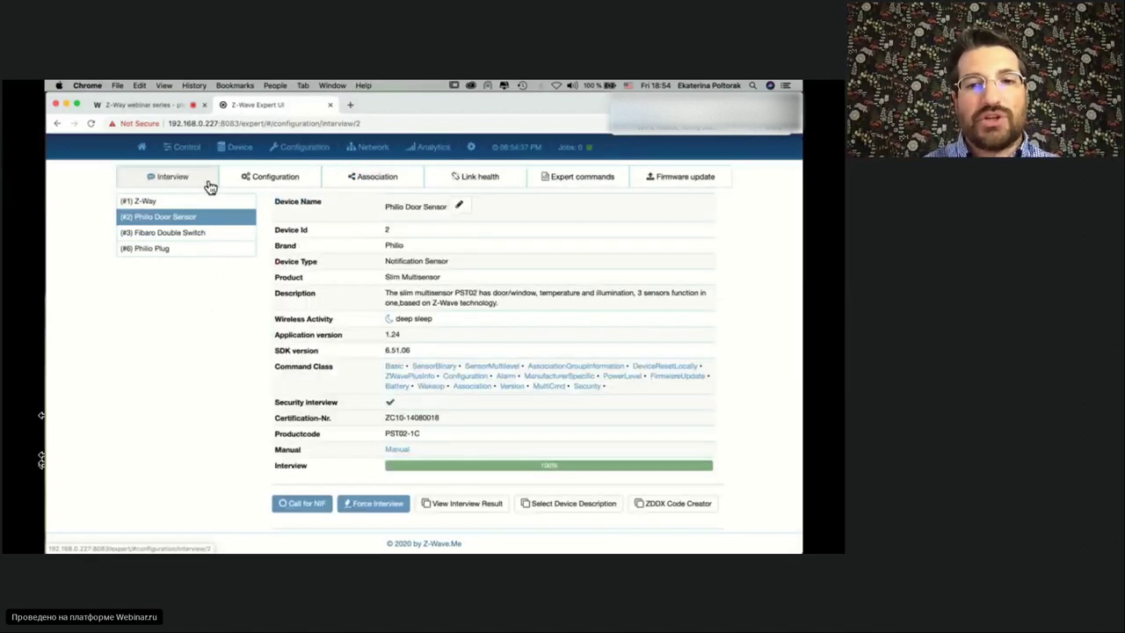
left_click(546, 510)
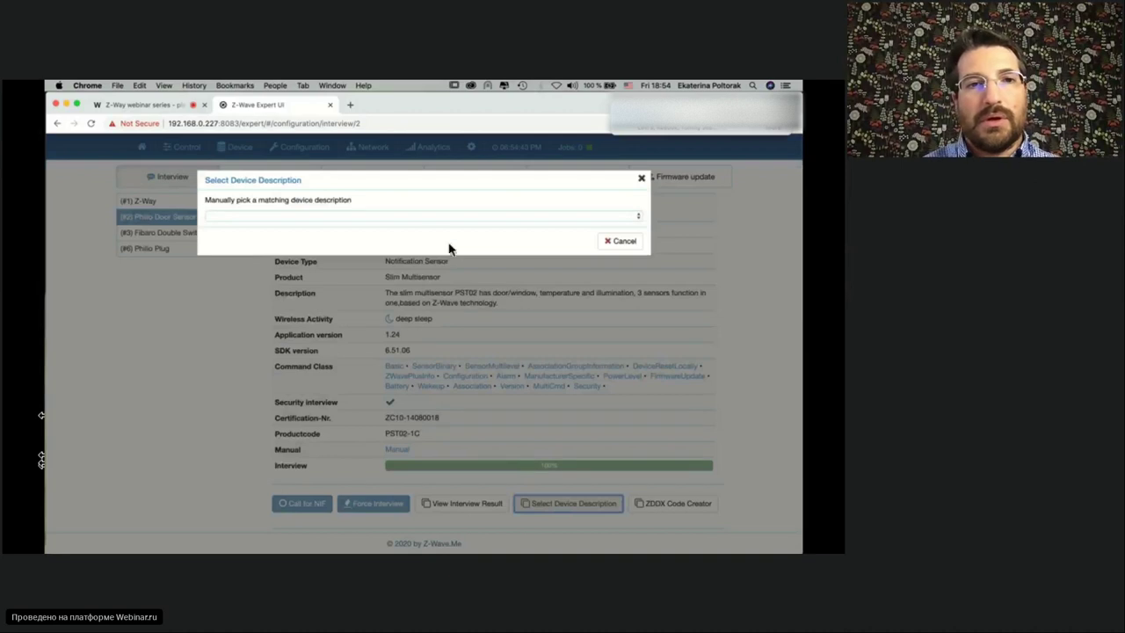
left_click(427, 217)
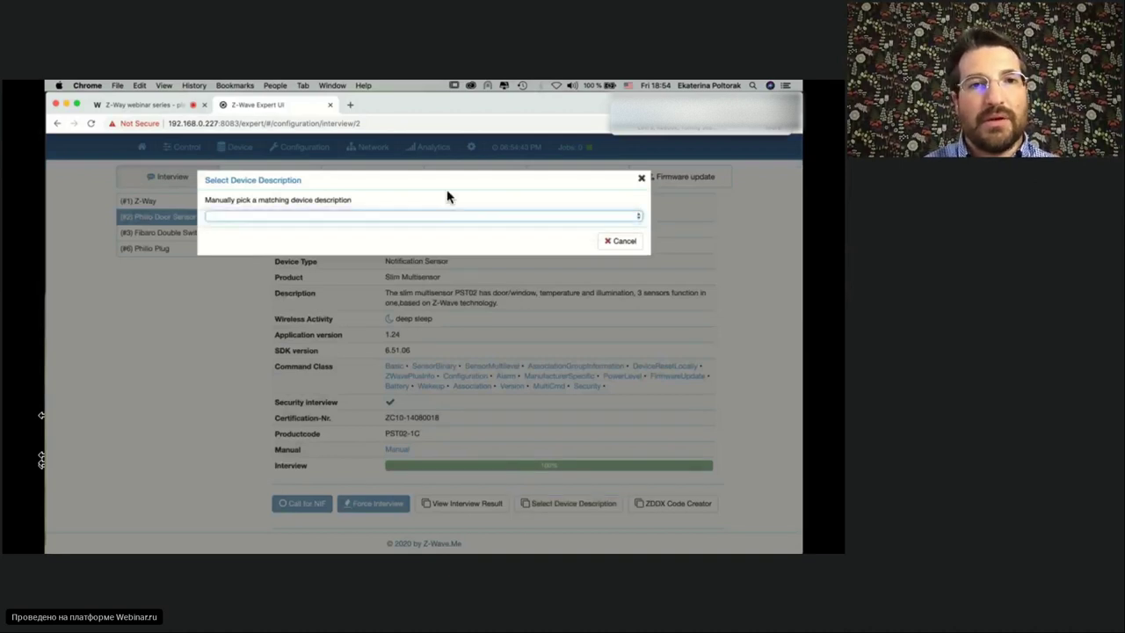
left_click(429, 214)
scroll(382, 379, "down", 10)
scroll(382, 378, "up", 10)
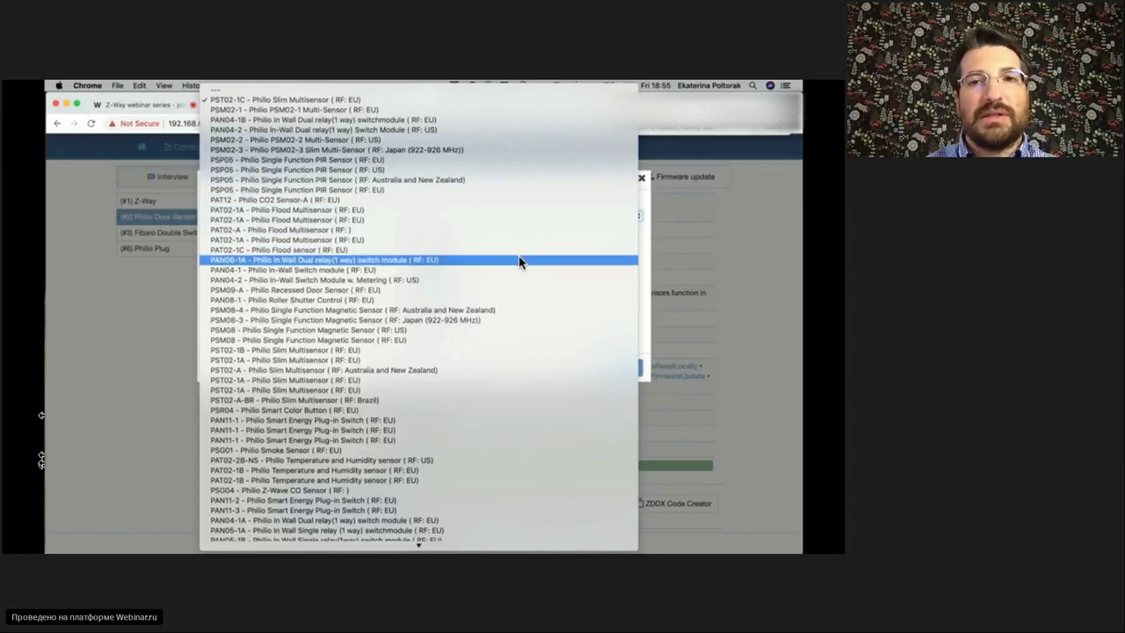
left_click(641, 272)
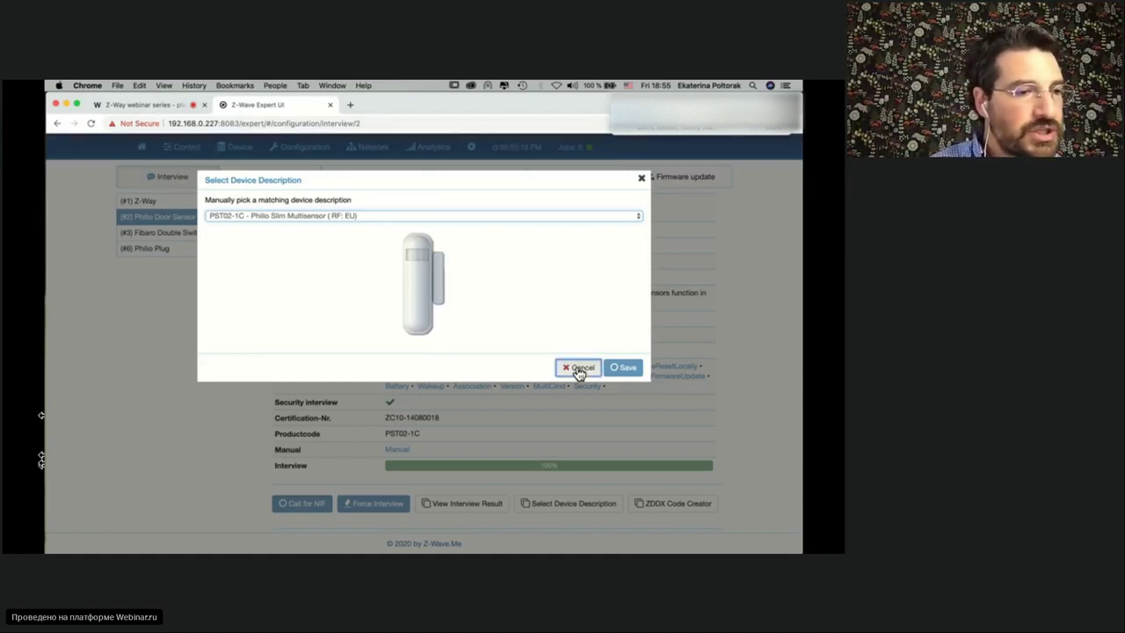
left_click(579, 370)
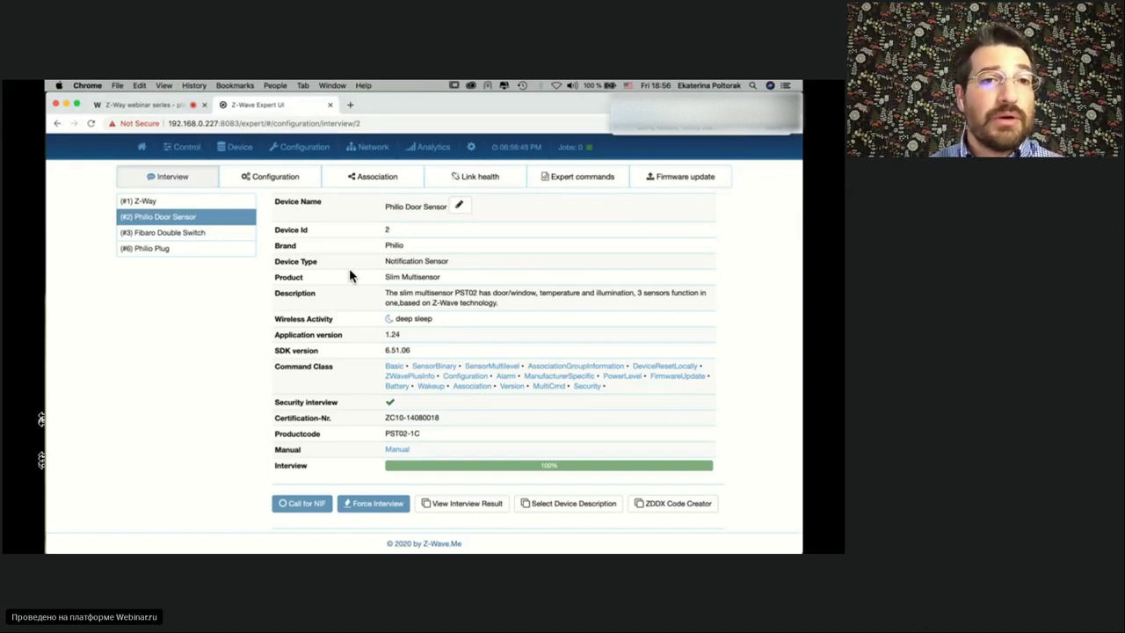
View the network Route map, then the Device Status page.
left_click(430, 150)
left_click(393, 151)
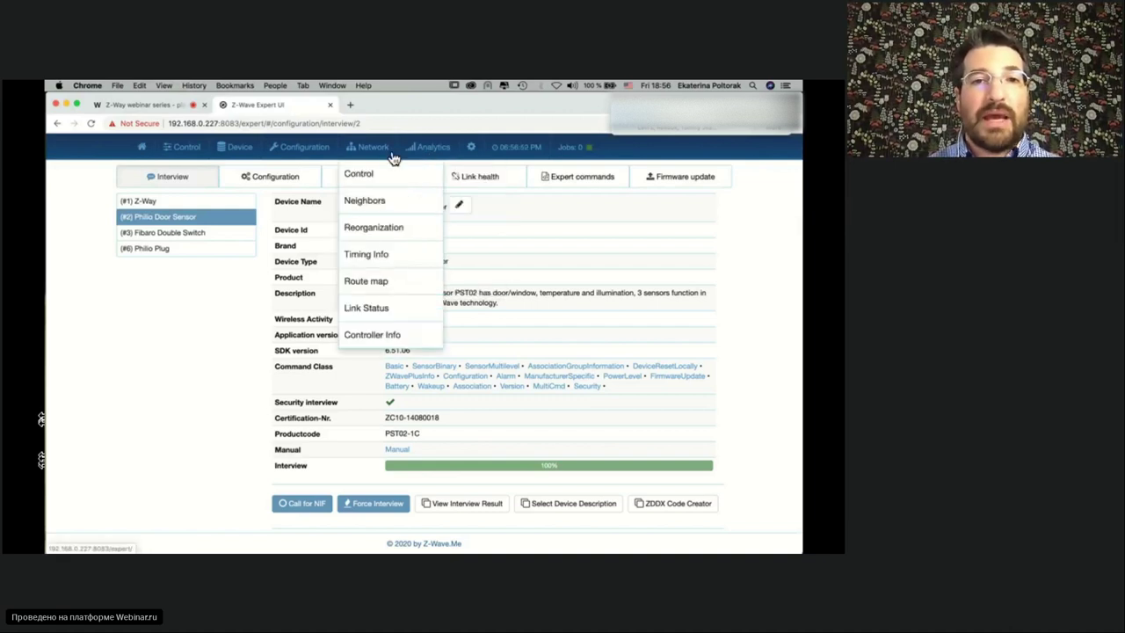
left_click(364, 281)
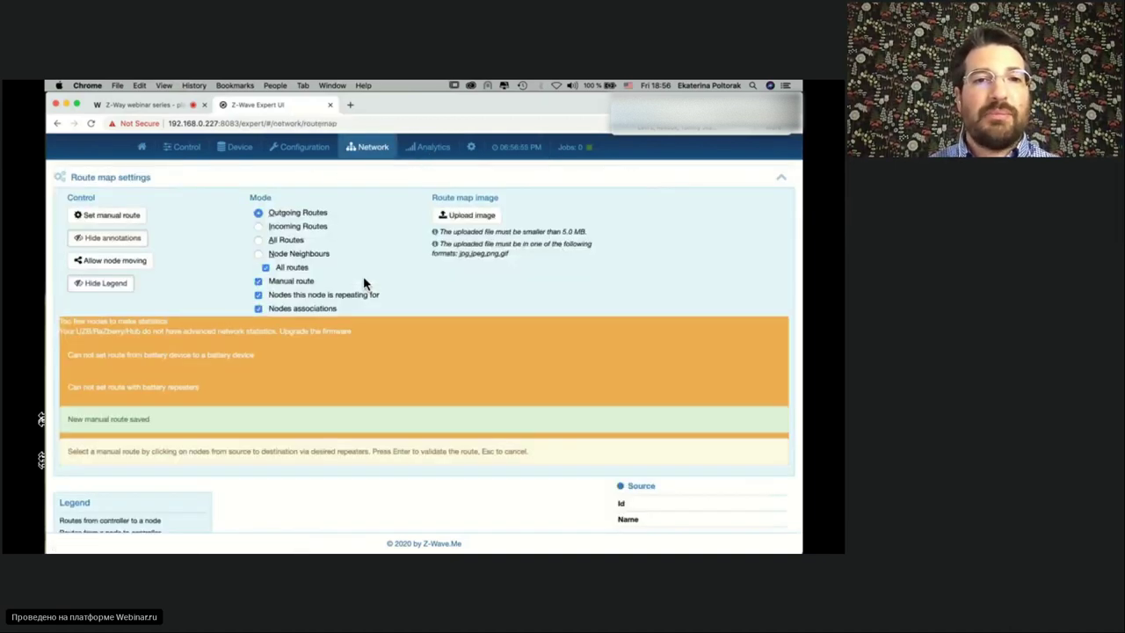
scroll(364, 280, "down", 3)
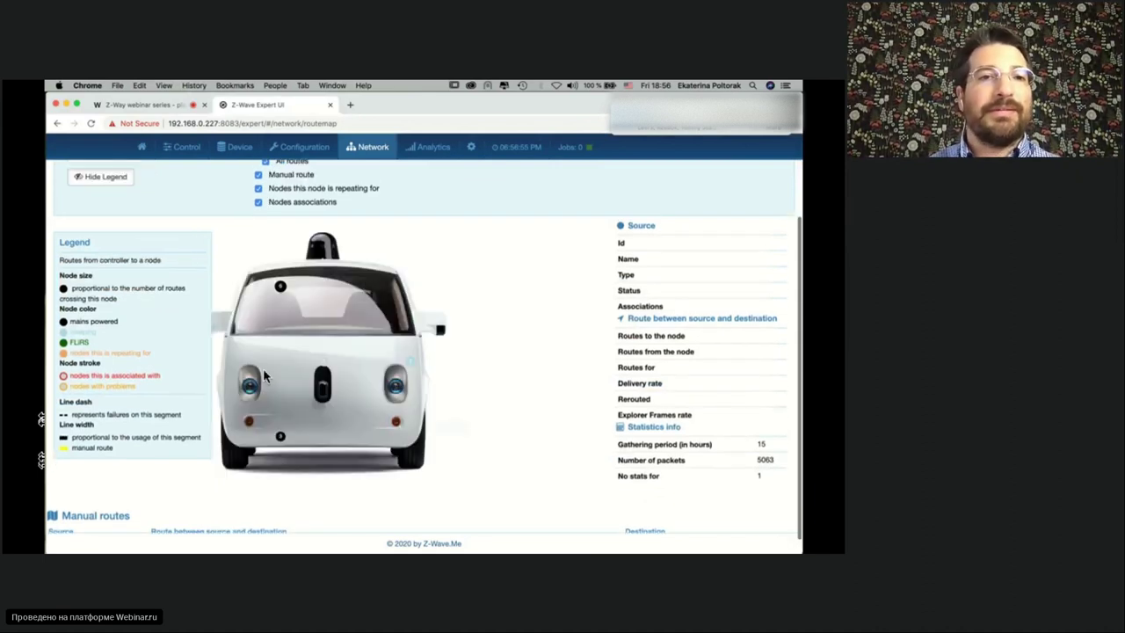
scroll(202, 174, "up", 3)
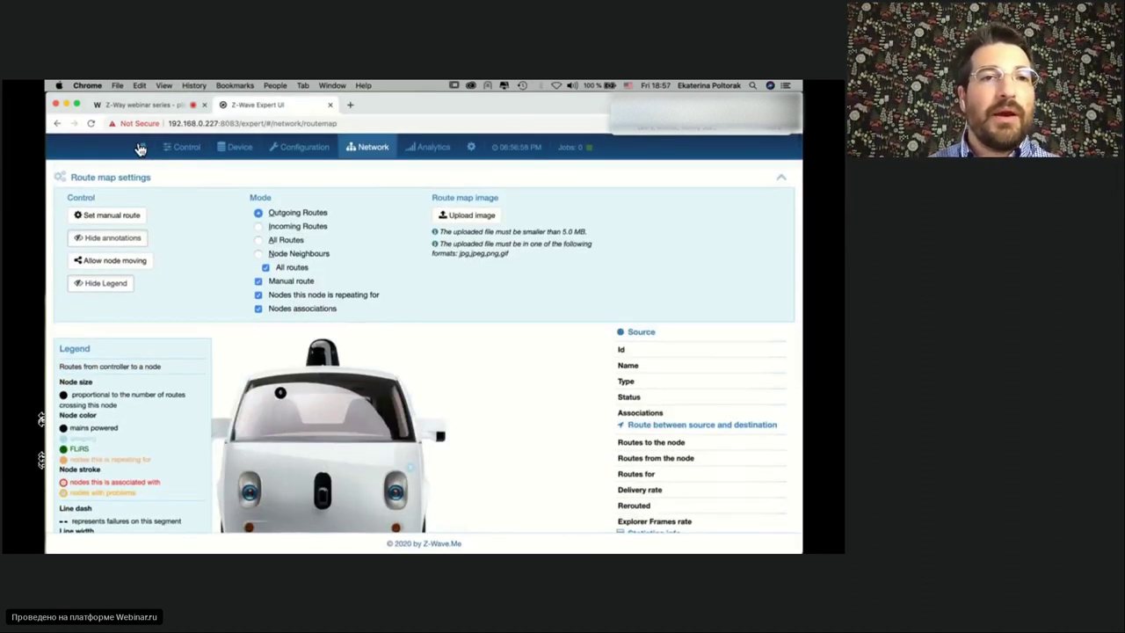
left_click(248, 158)
left_click(232, 175)
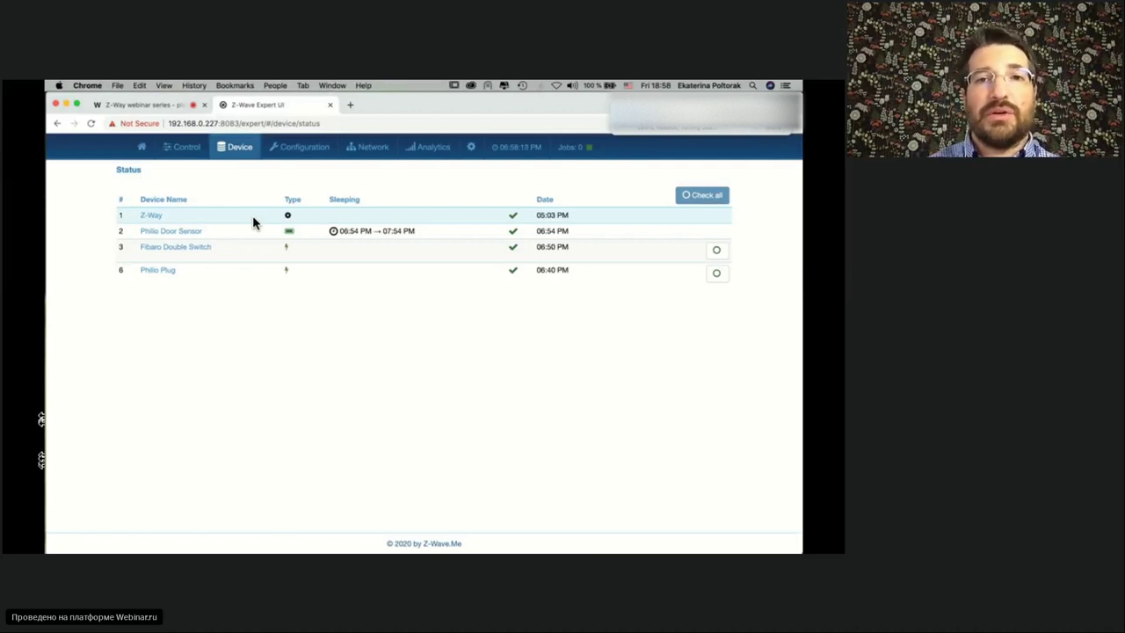
Open Network > Controller Info showing software v3.0.6 and Serial API 05.36.
left_click(424, 146)
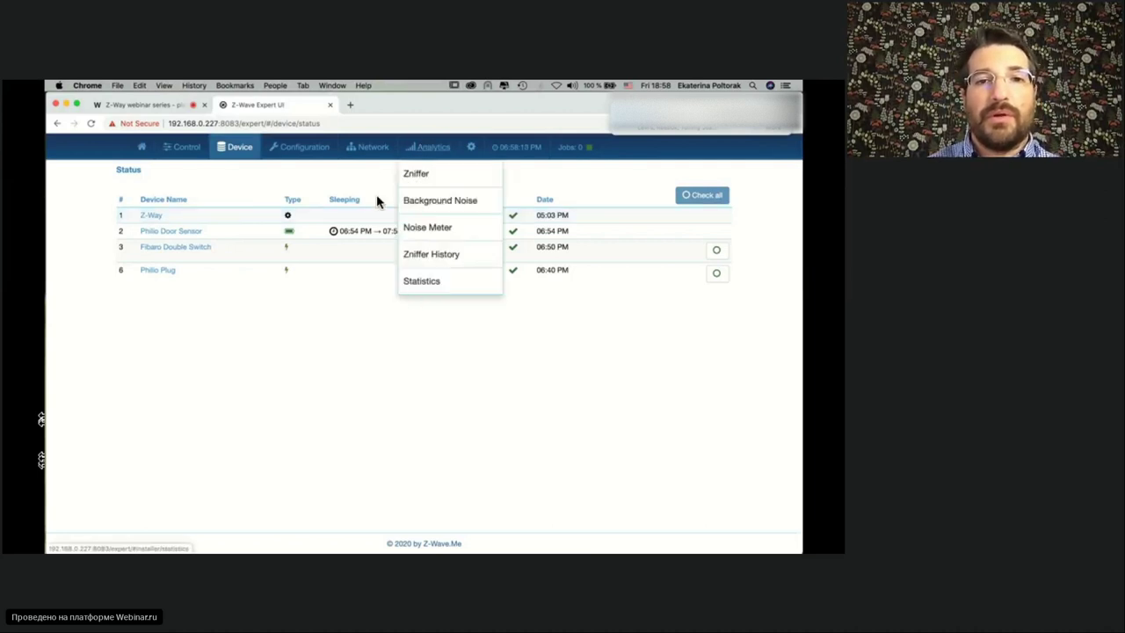
left_click(373, 147)
left_click(367, 335)
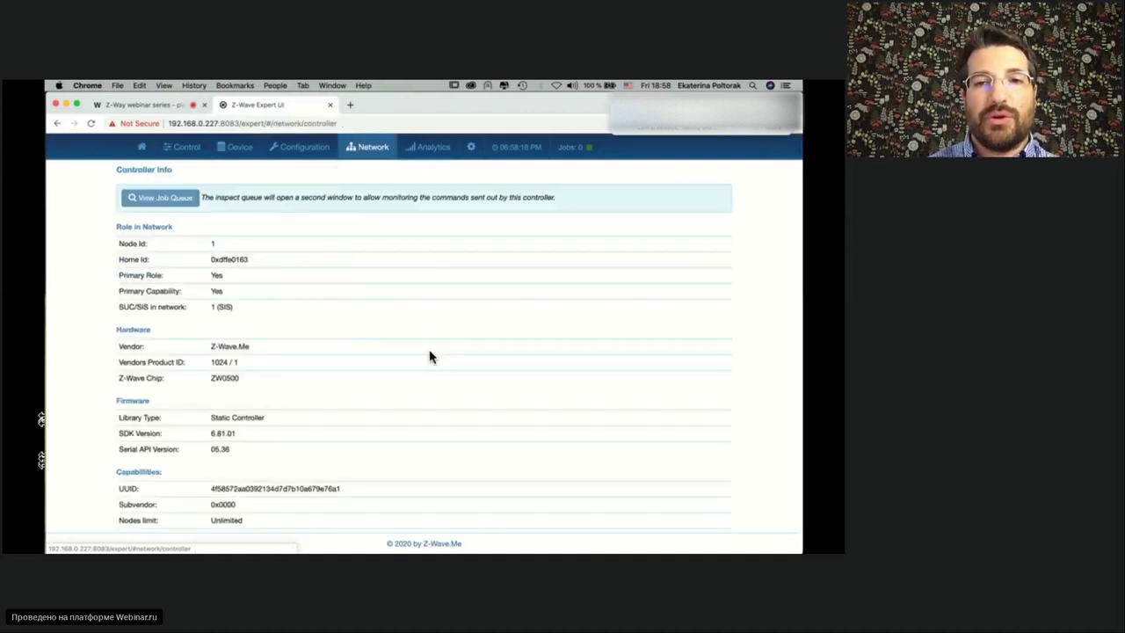
scroll(515, 409, "down", 10)
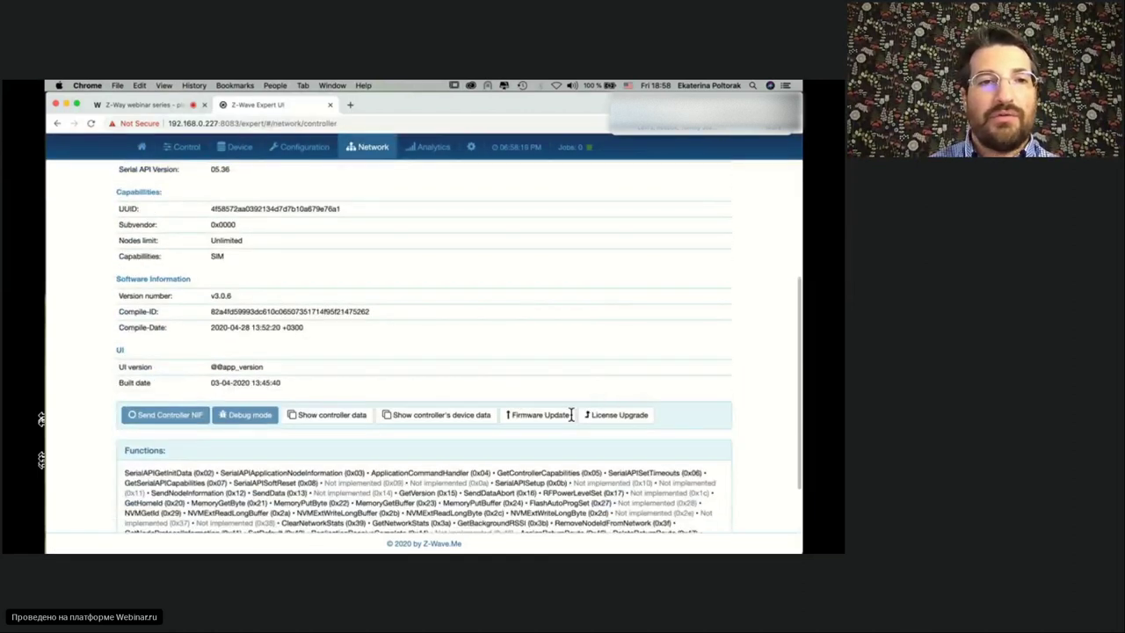
left_click(517, 414)
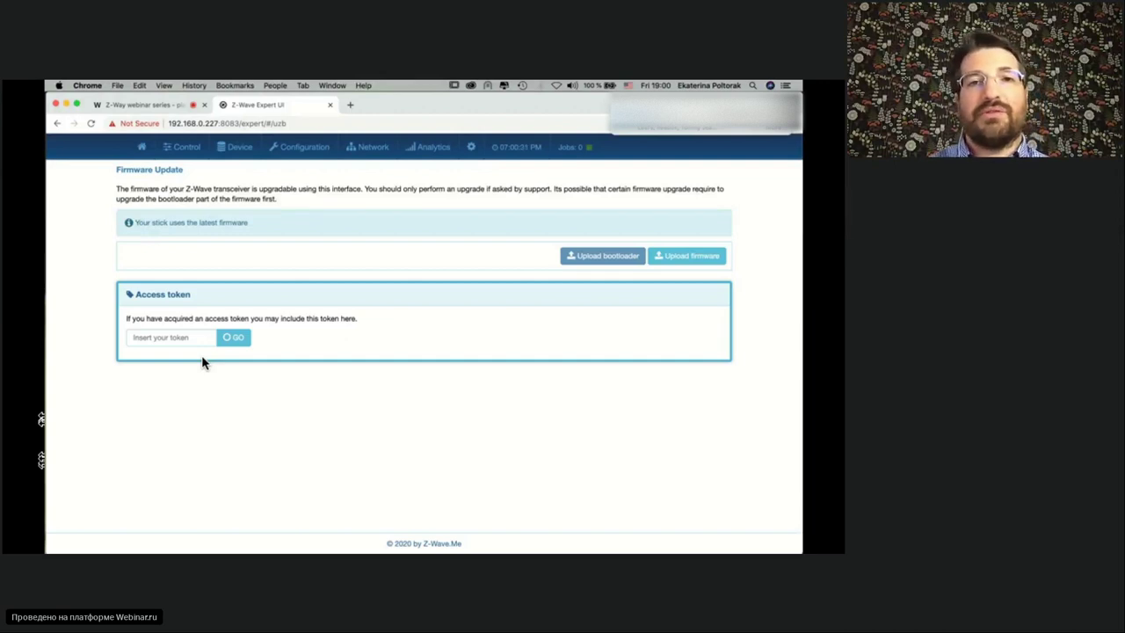
Open the Zniffer packet log from Analytics and highlight its RSSI column heading.
left_click(428, 149)
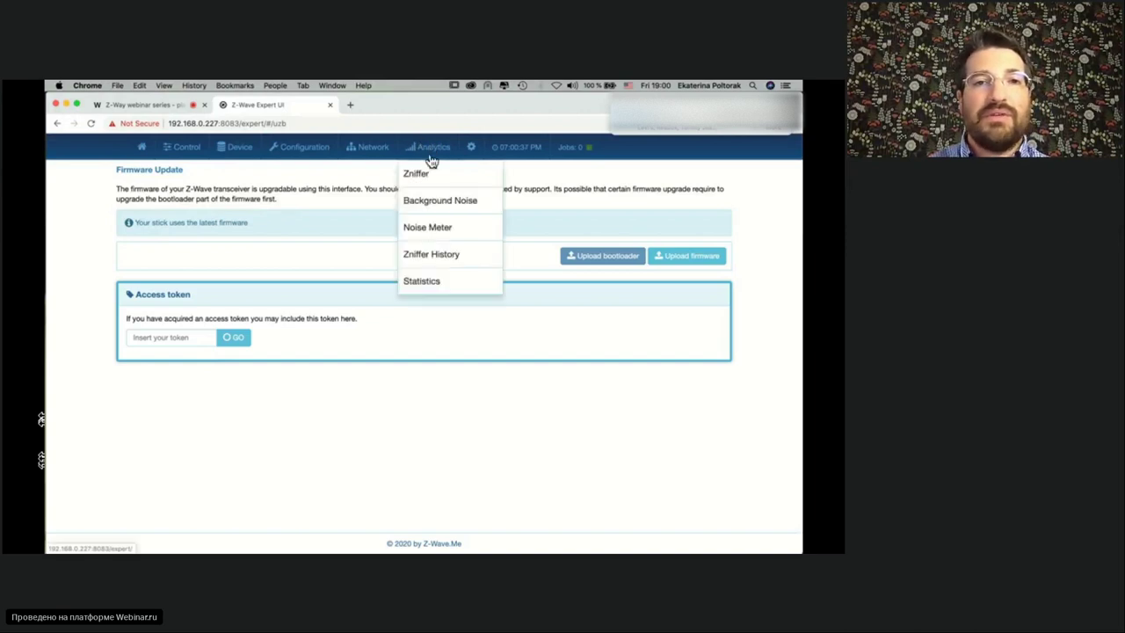
left_click(424, 173)
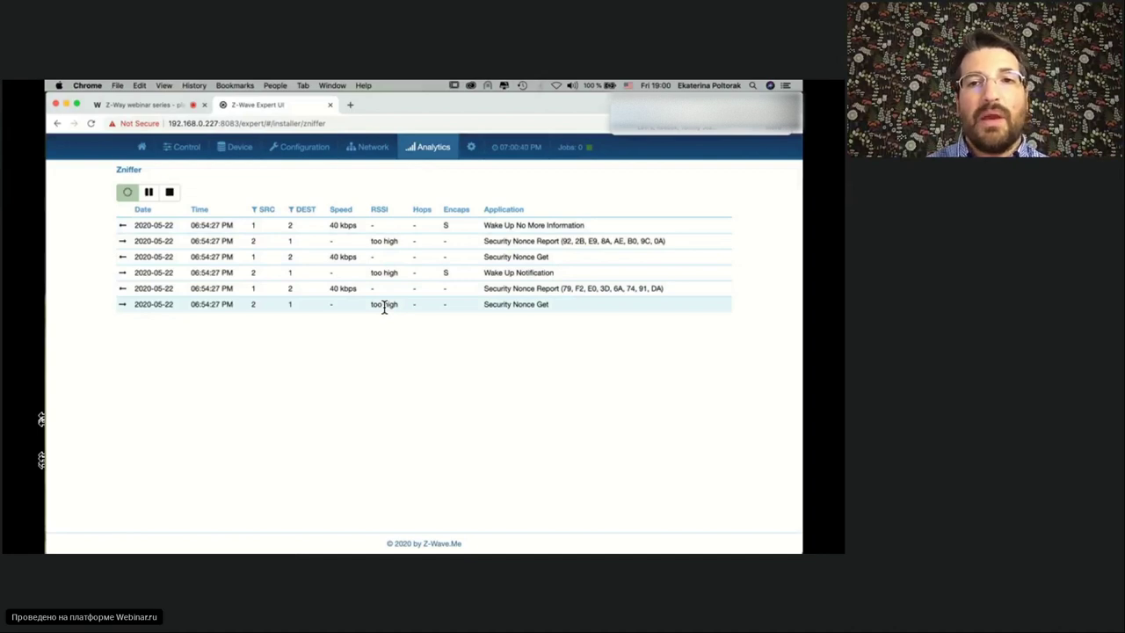
left_click_drag(370, 211, 388, 214)
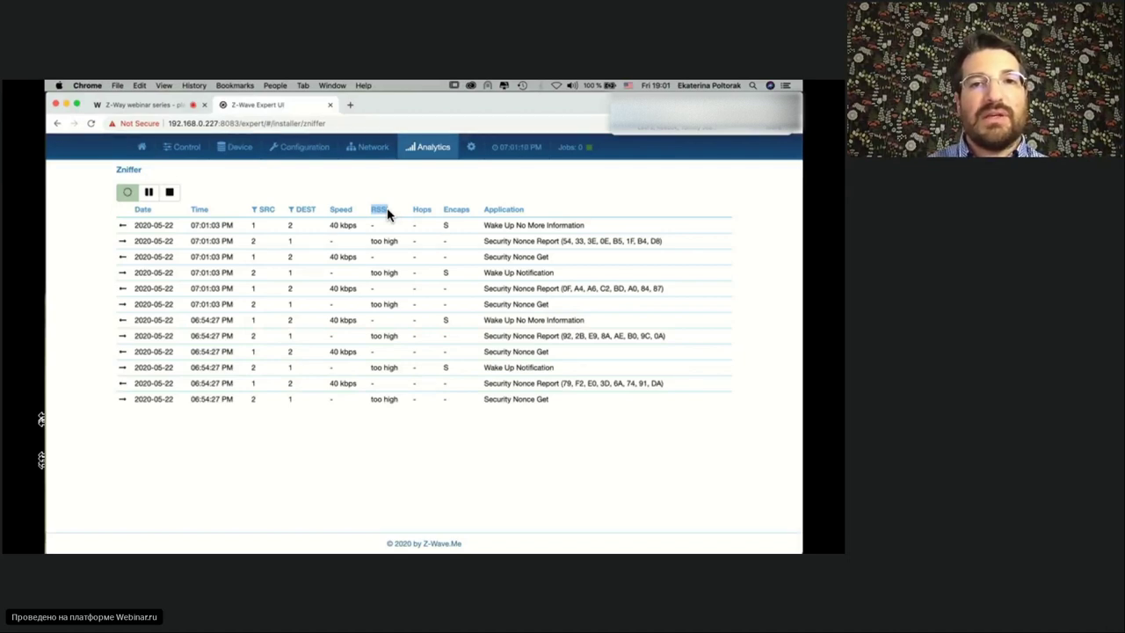
left_click(424, 152)
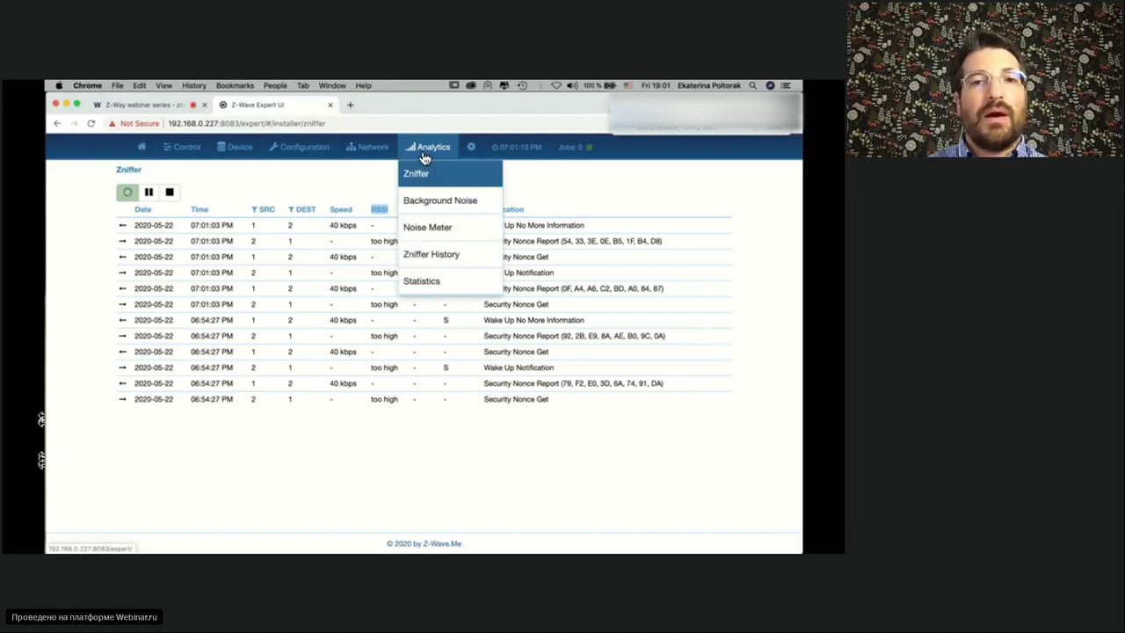
Load the Background Noise page charting Channel 1 and Channel 2 RSSI near -90 dBm.
left_click(437, 204)
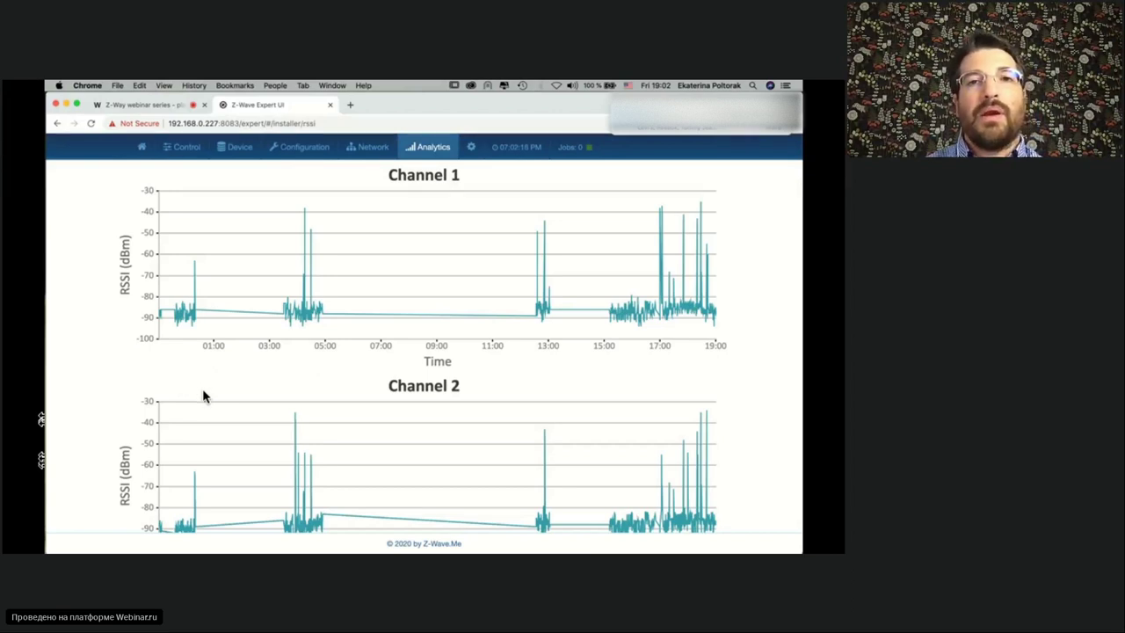
left_click(433, 148)
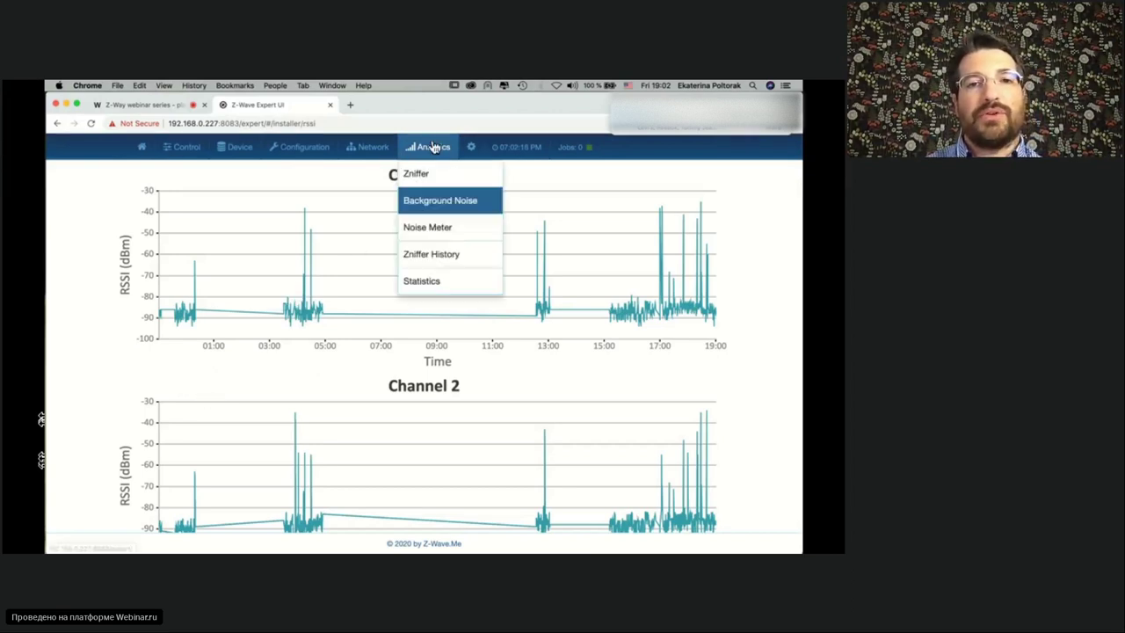
Show the Controller Info page and highlight its SDK Version value 6.81.01.
left_click(373, 149)
left_click(366, 339)
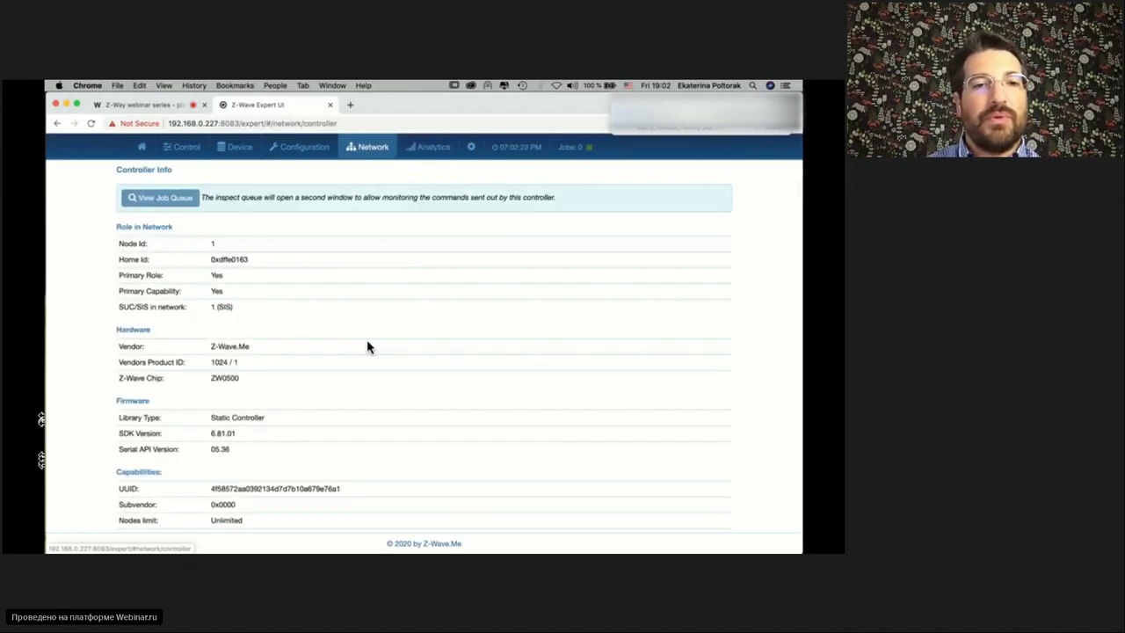
scroll(233, 418, "down", 1)
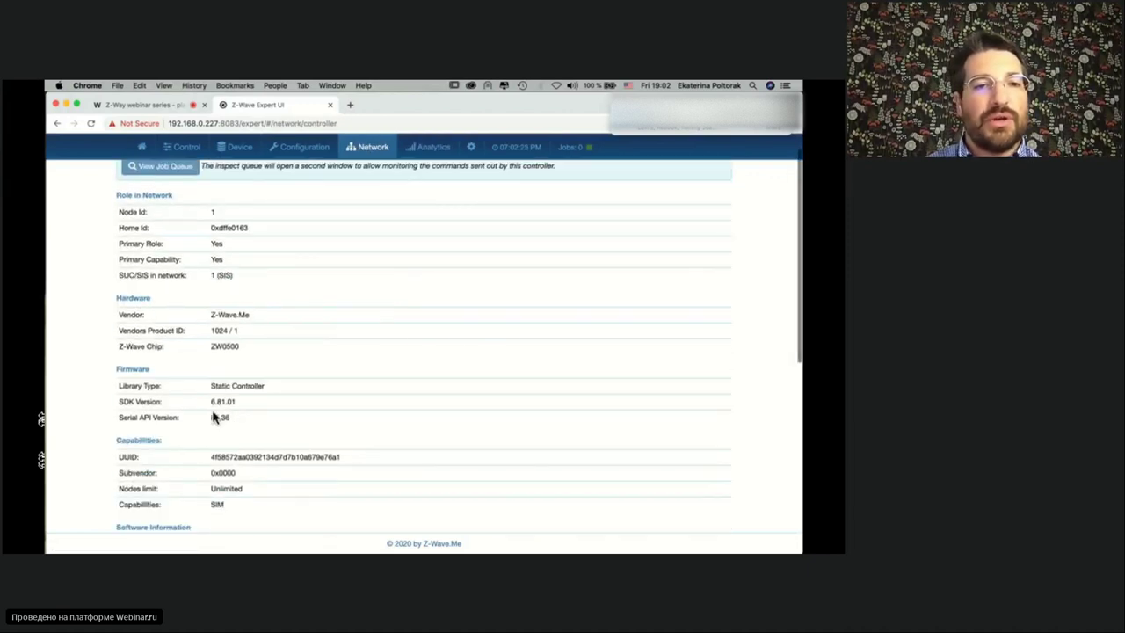
left_click_drag(209, 417, 234, 402)
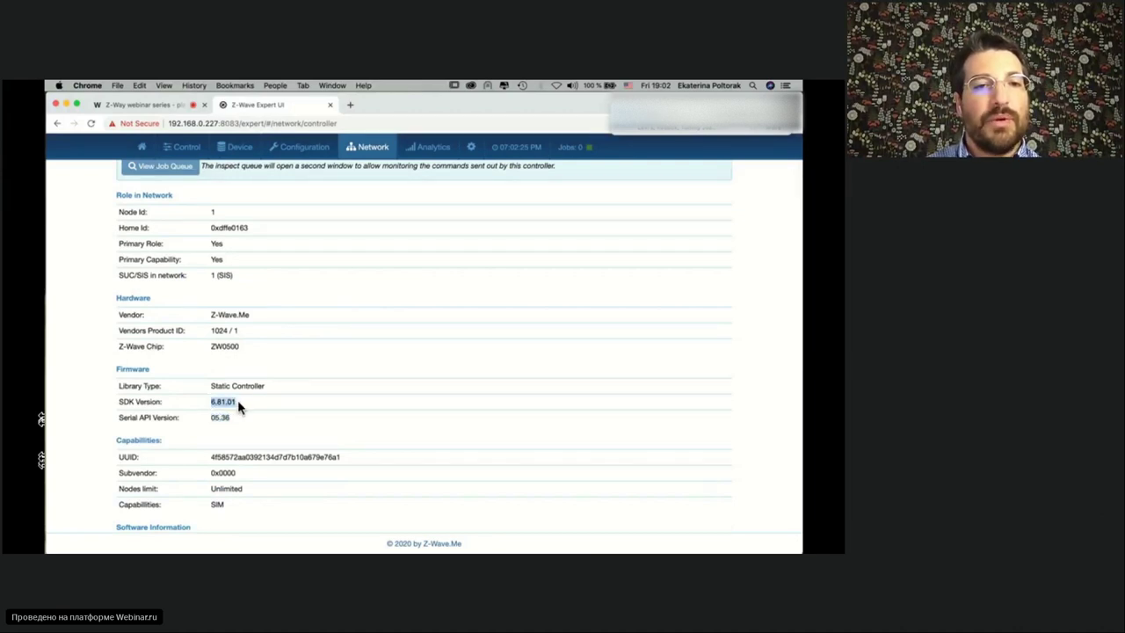